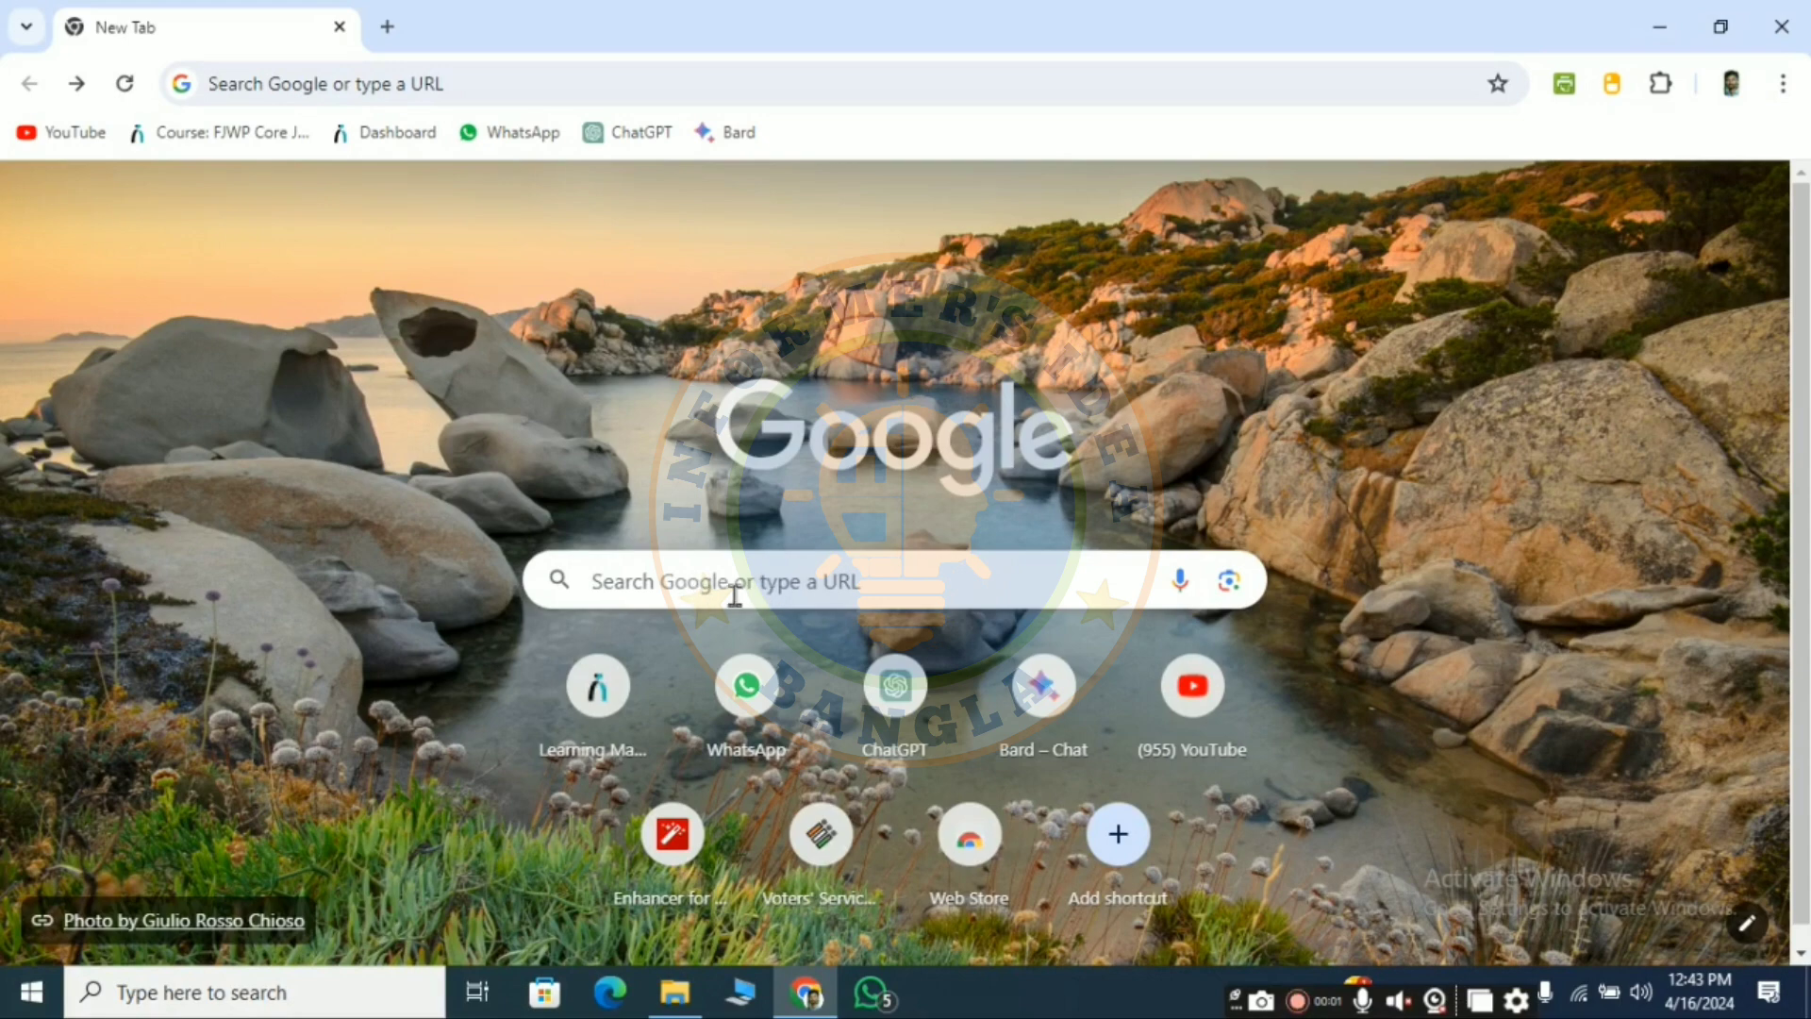
- Search Google for 'rrb' to find the Indian Railways RRBs Website page
{"action": "left_click", "coordinate": [750, 595]}
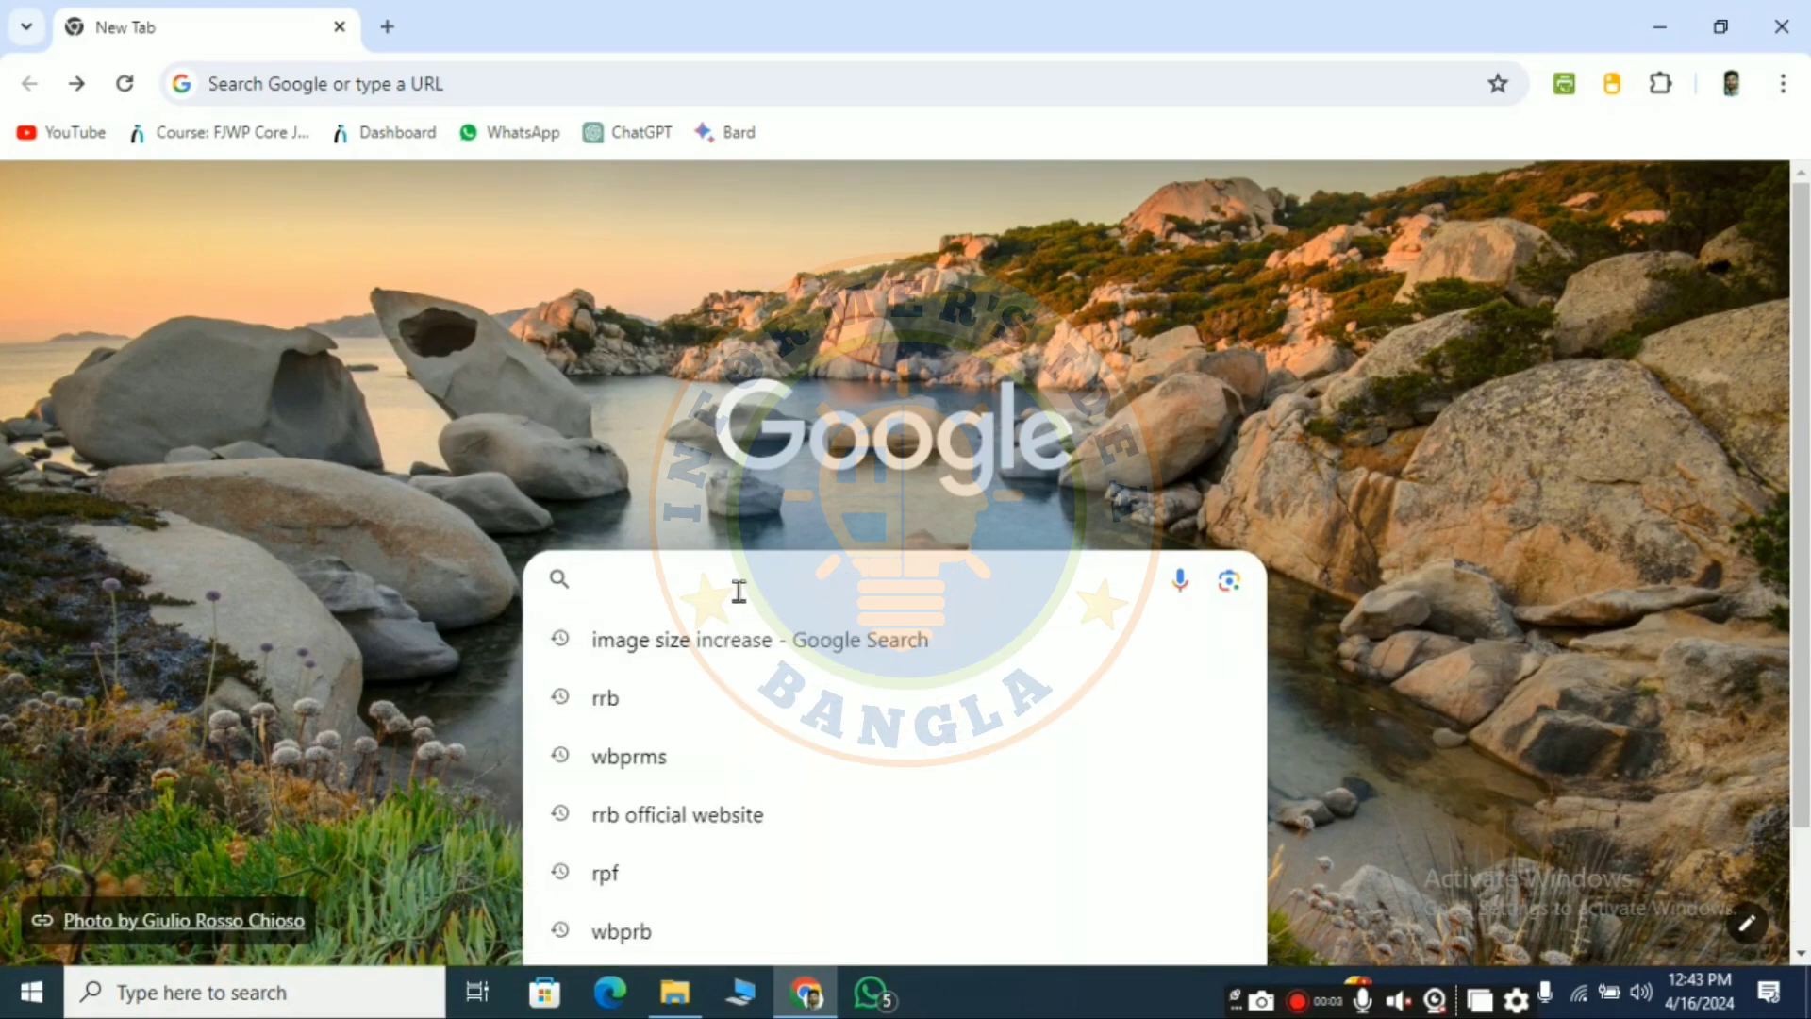
{"action": "type", "text": "rrb"}
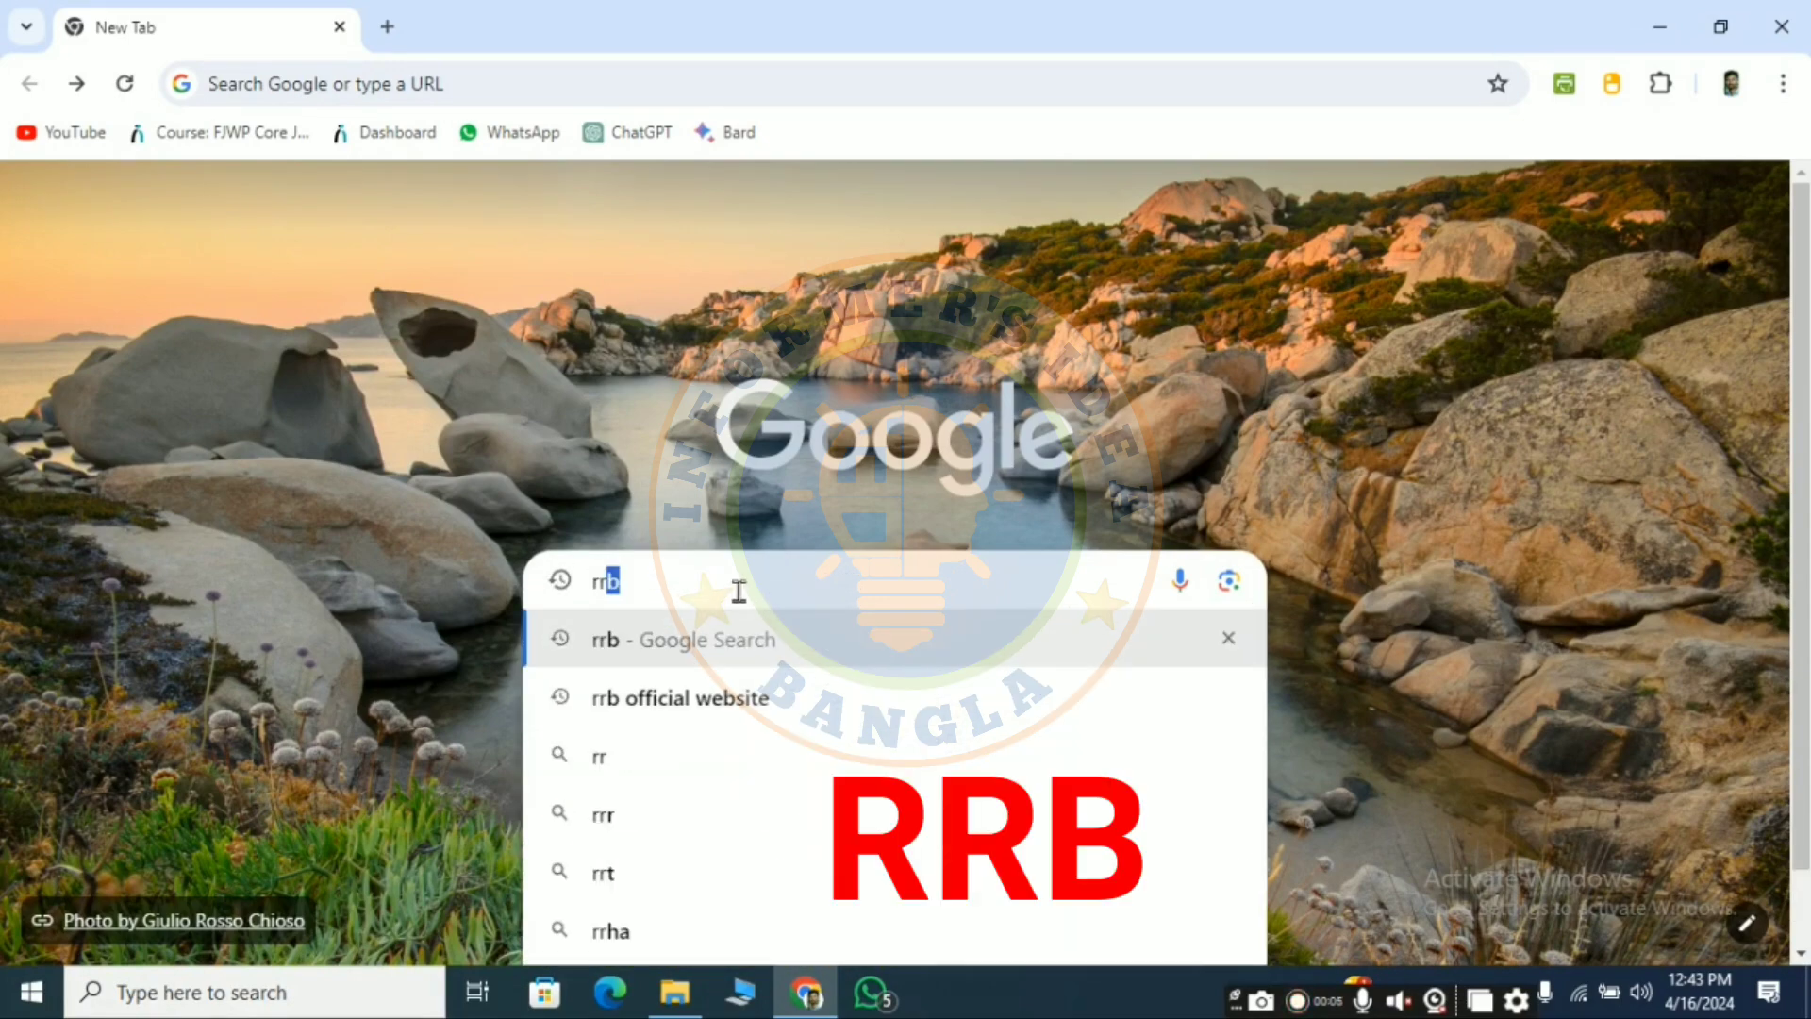
{"action": "key", "text": "Return"}
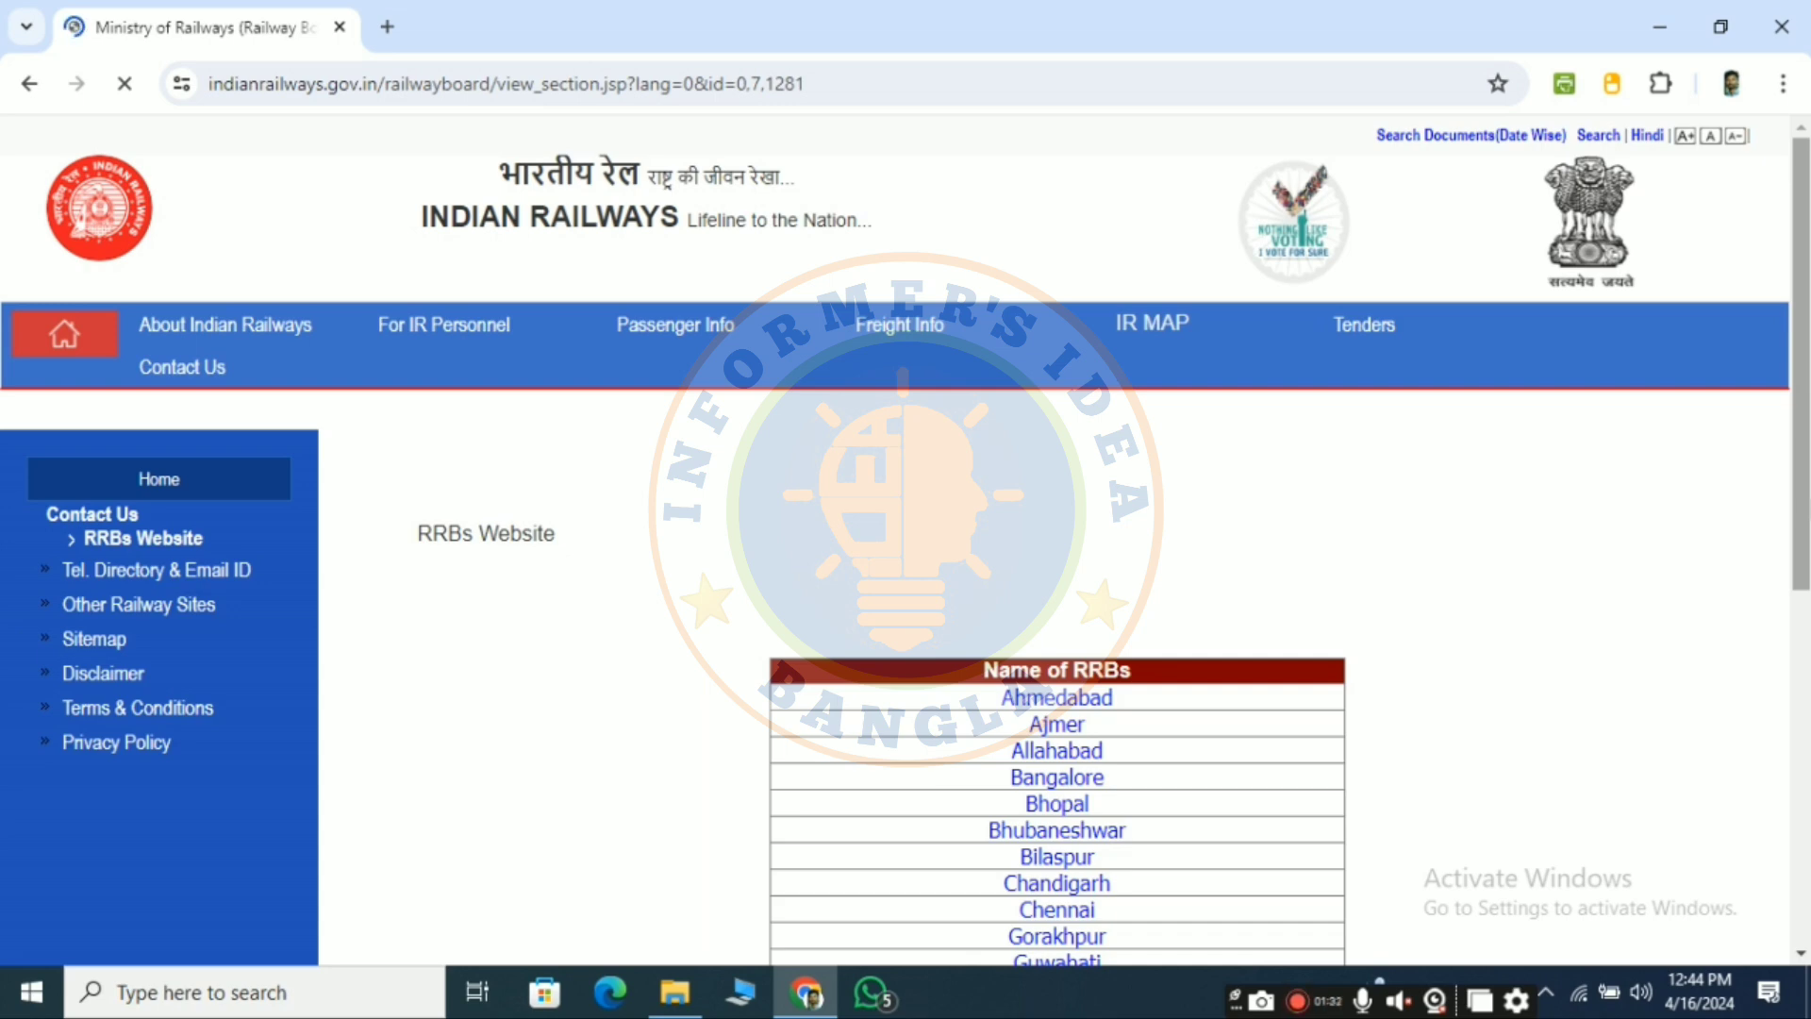
- Open the RRB Siliguri site and follow its CEN RPF 'Click here for ONLINE APPLICATION' link
{"action": "scroll", "coordinate": [672, 500], "scroll_direction": "down", "scroll_amount": 4}
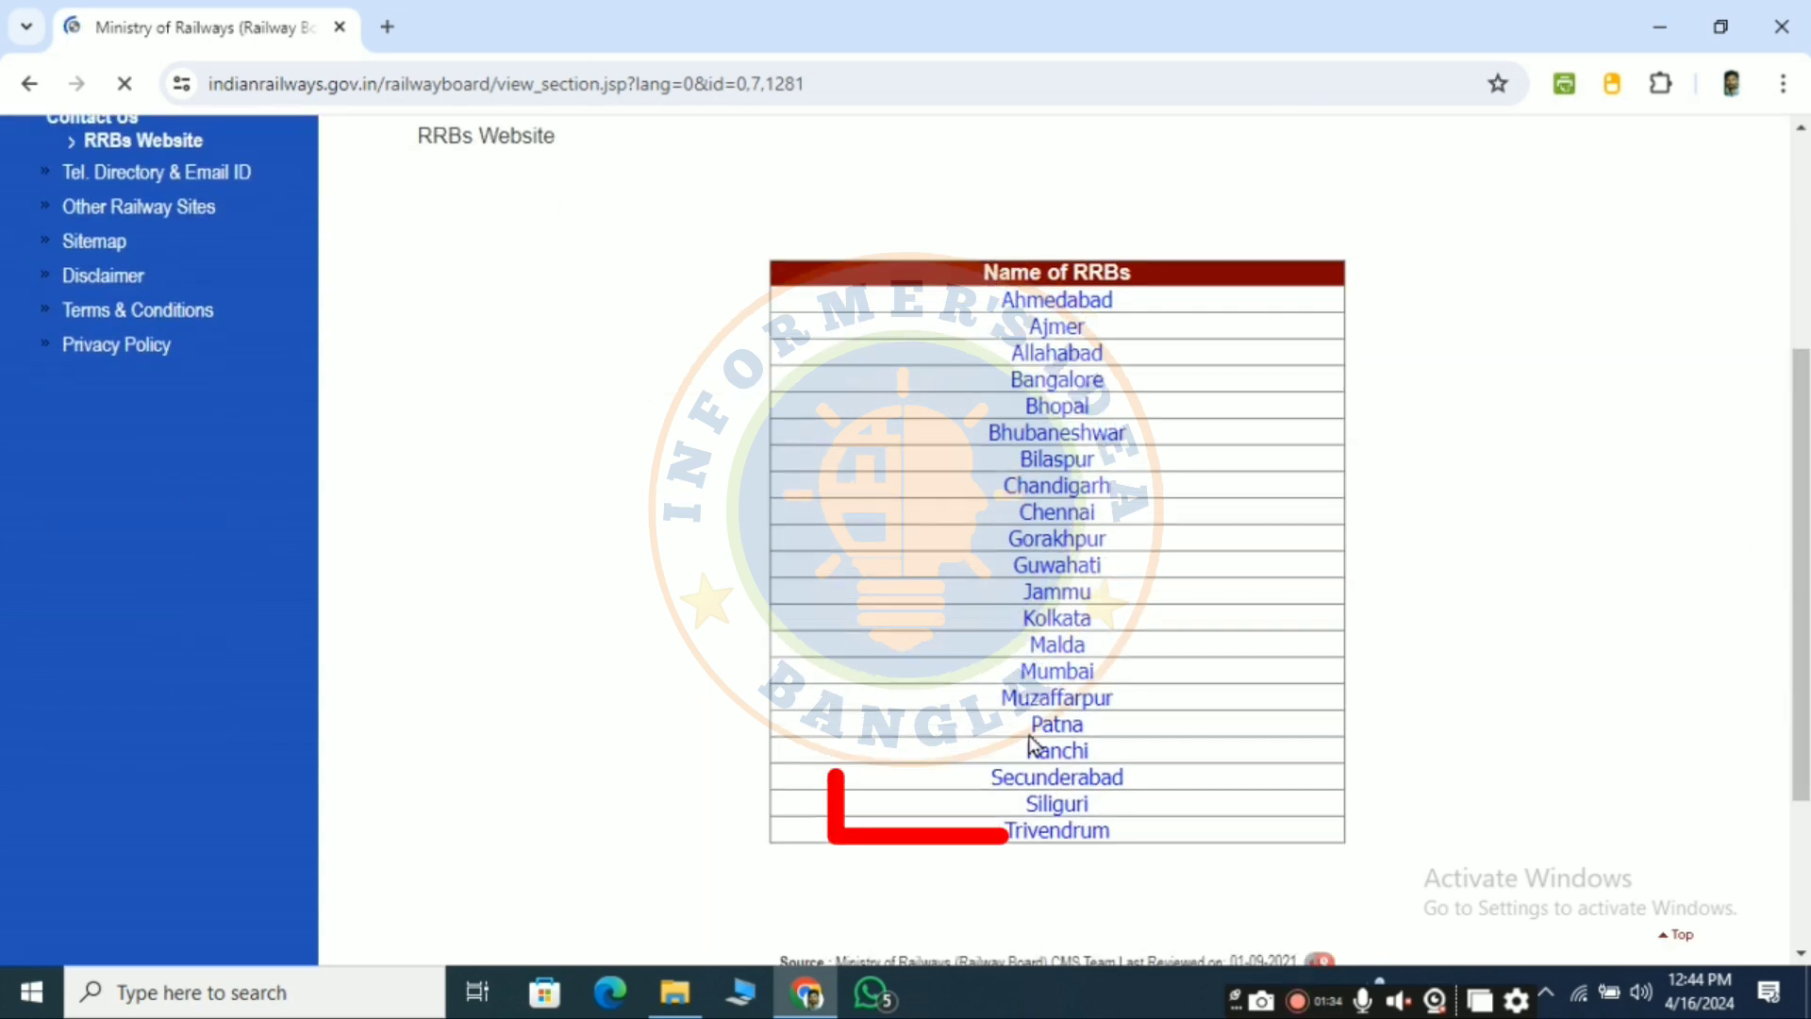
{"action": "left_click", "coordinate": [1078, 807]}
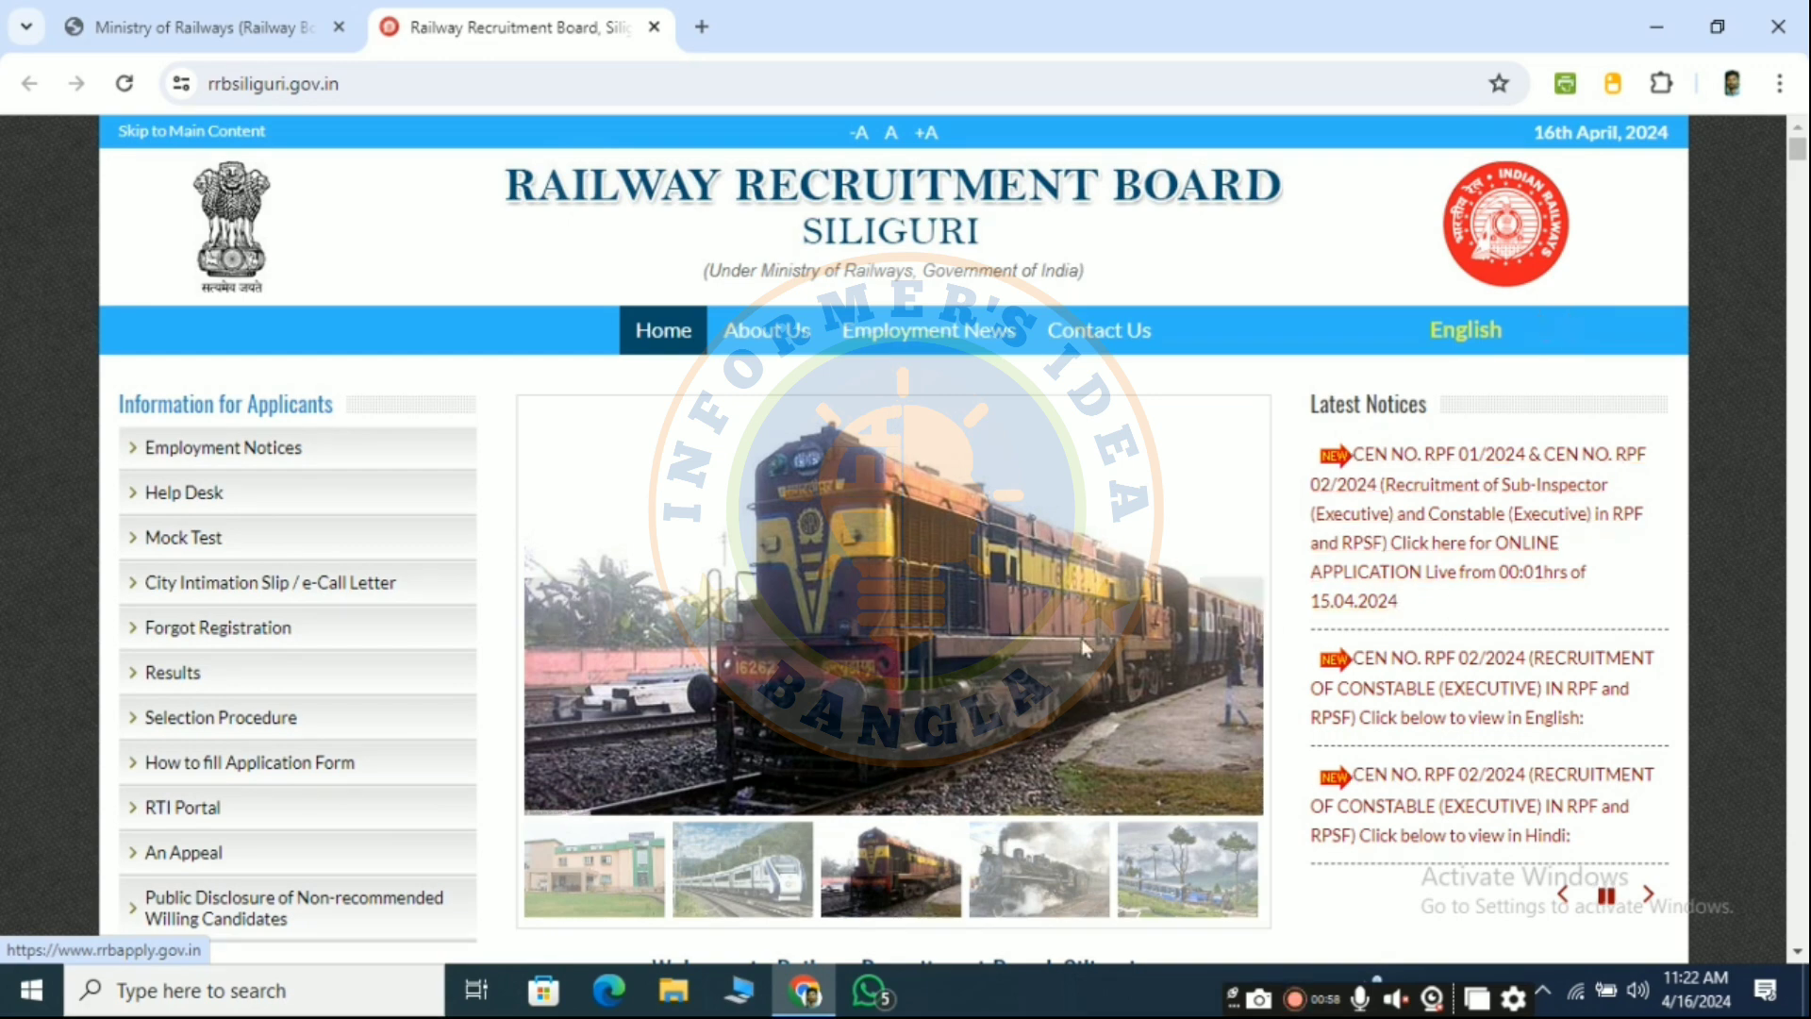
{"action": "scroll", "coordinate": [1035, 630], "scroll_direction": "down", "scroll_amount": 4}
{"action": "scroll", "coordinate": [1035, 630], "scroll_direction": "down", "scroll_amount": 10}
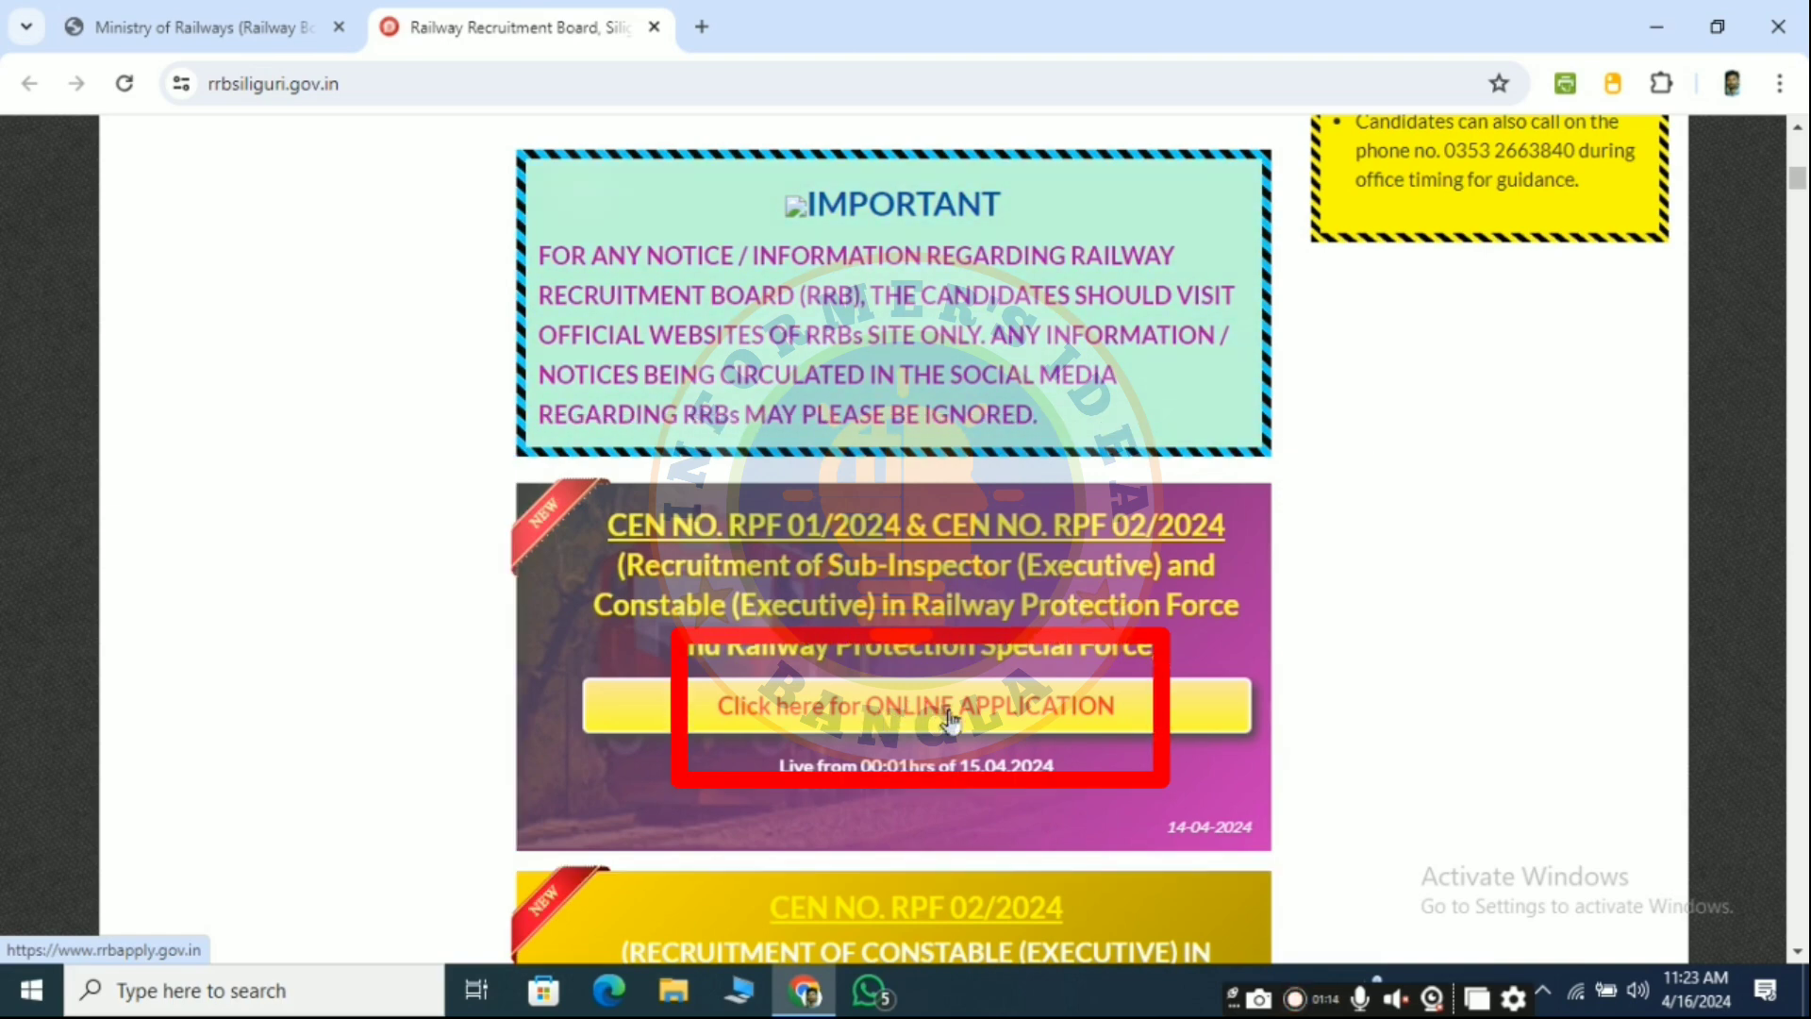
{"action": "left_click", "coordinate": [986, 707]}
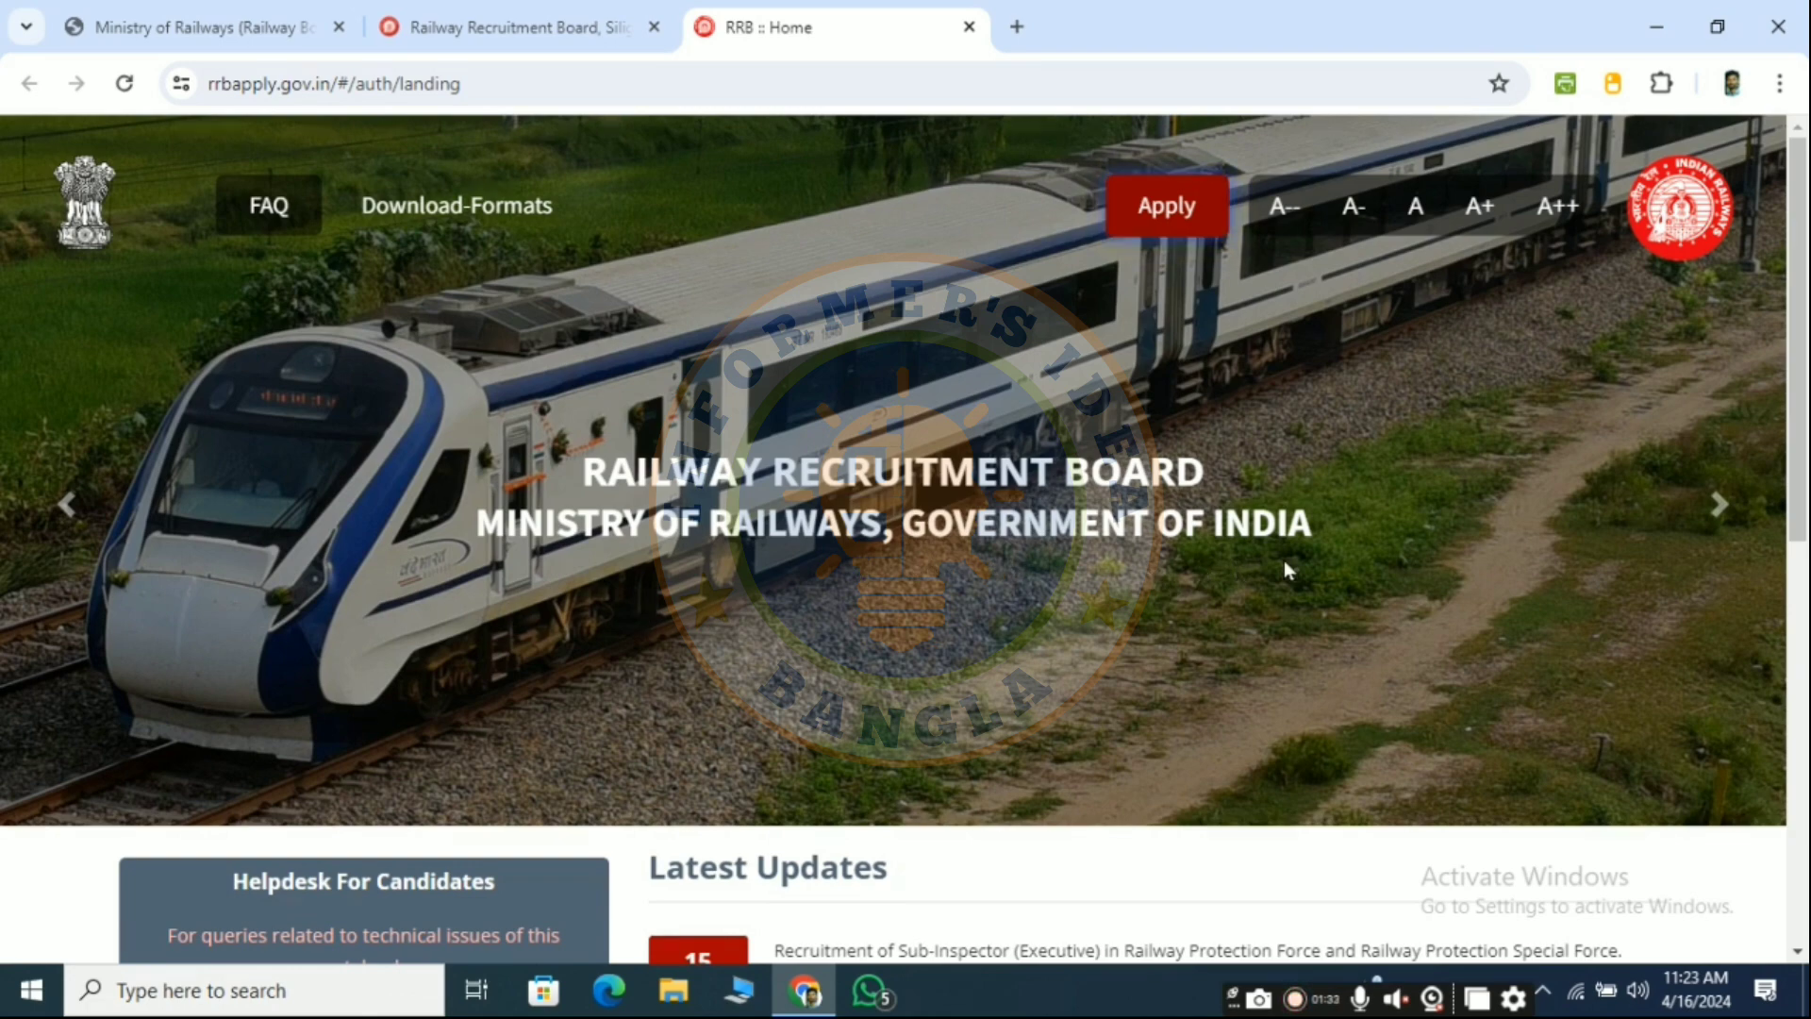
- Choose 'Create An Account' from the Apply menu in the portal header
{"action": "scroll", "coordinate": [1264, 580], "scroll_direction": "down", "scroll_amount": 3}
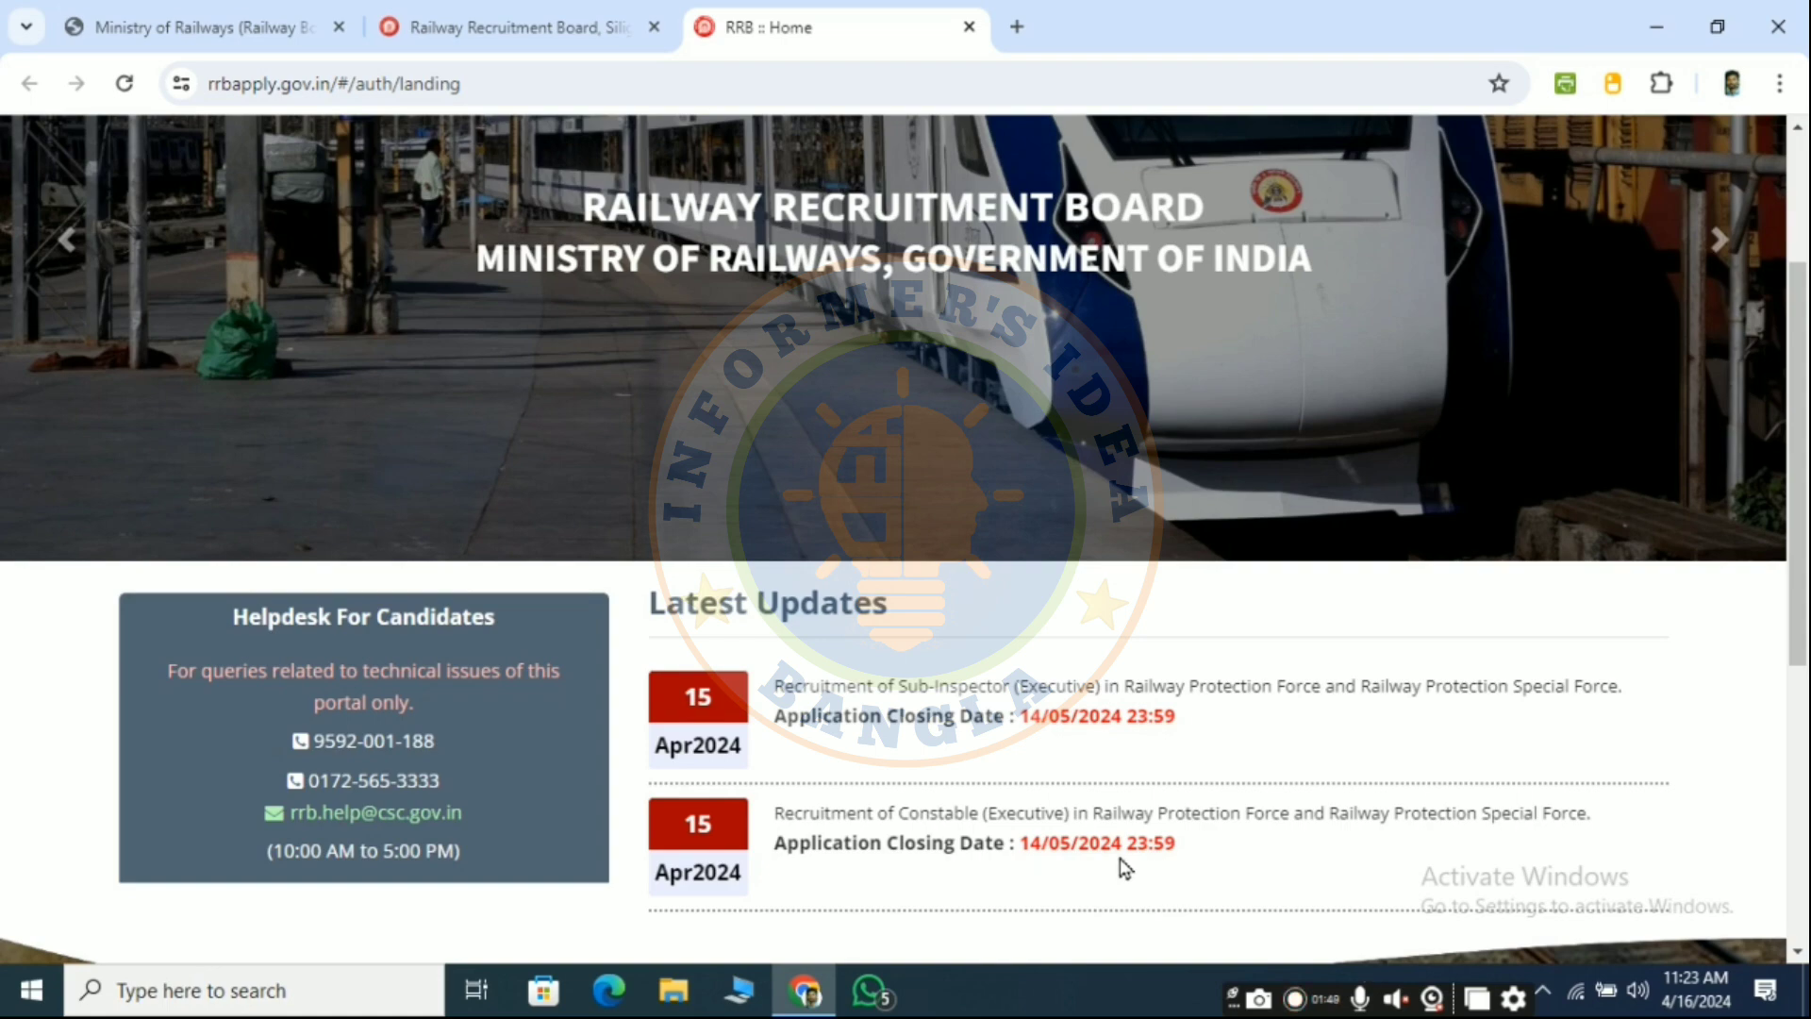
{"action": "scroll", "coordinate": [1089, 726], "scroll_direction": "up", "scroll_amount": 3}
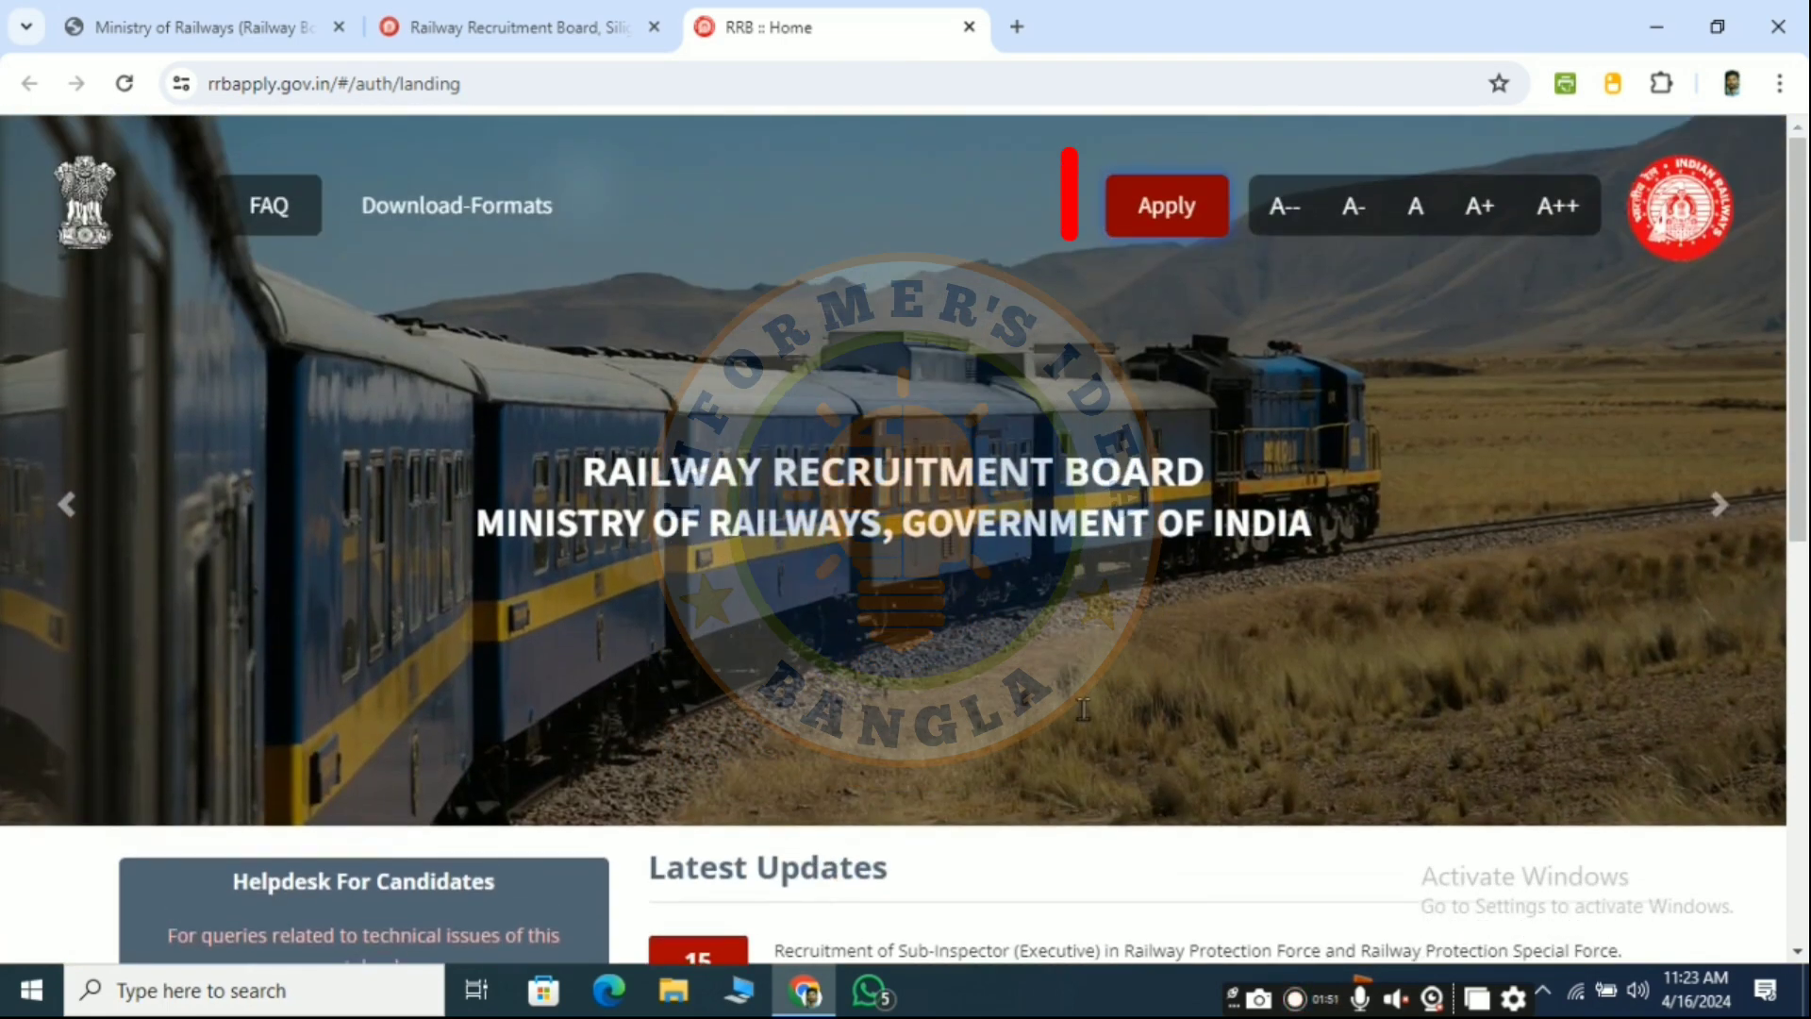
{"action": "left_click", "coordinate": [1197, 210]}
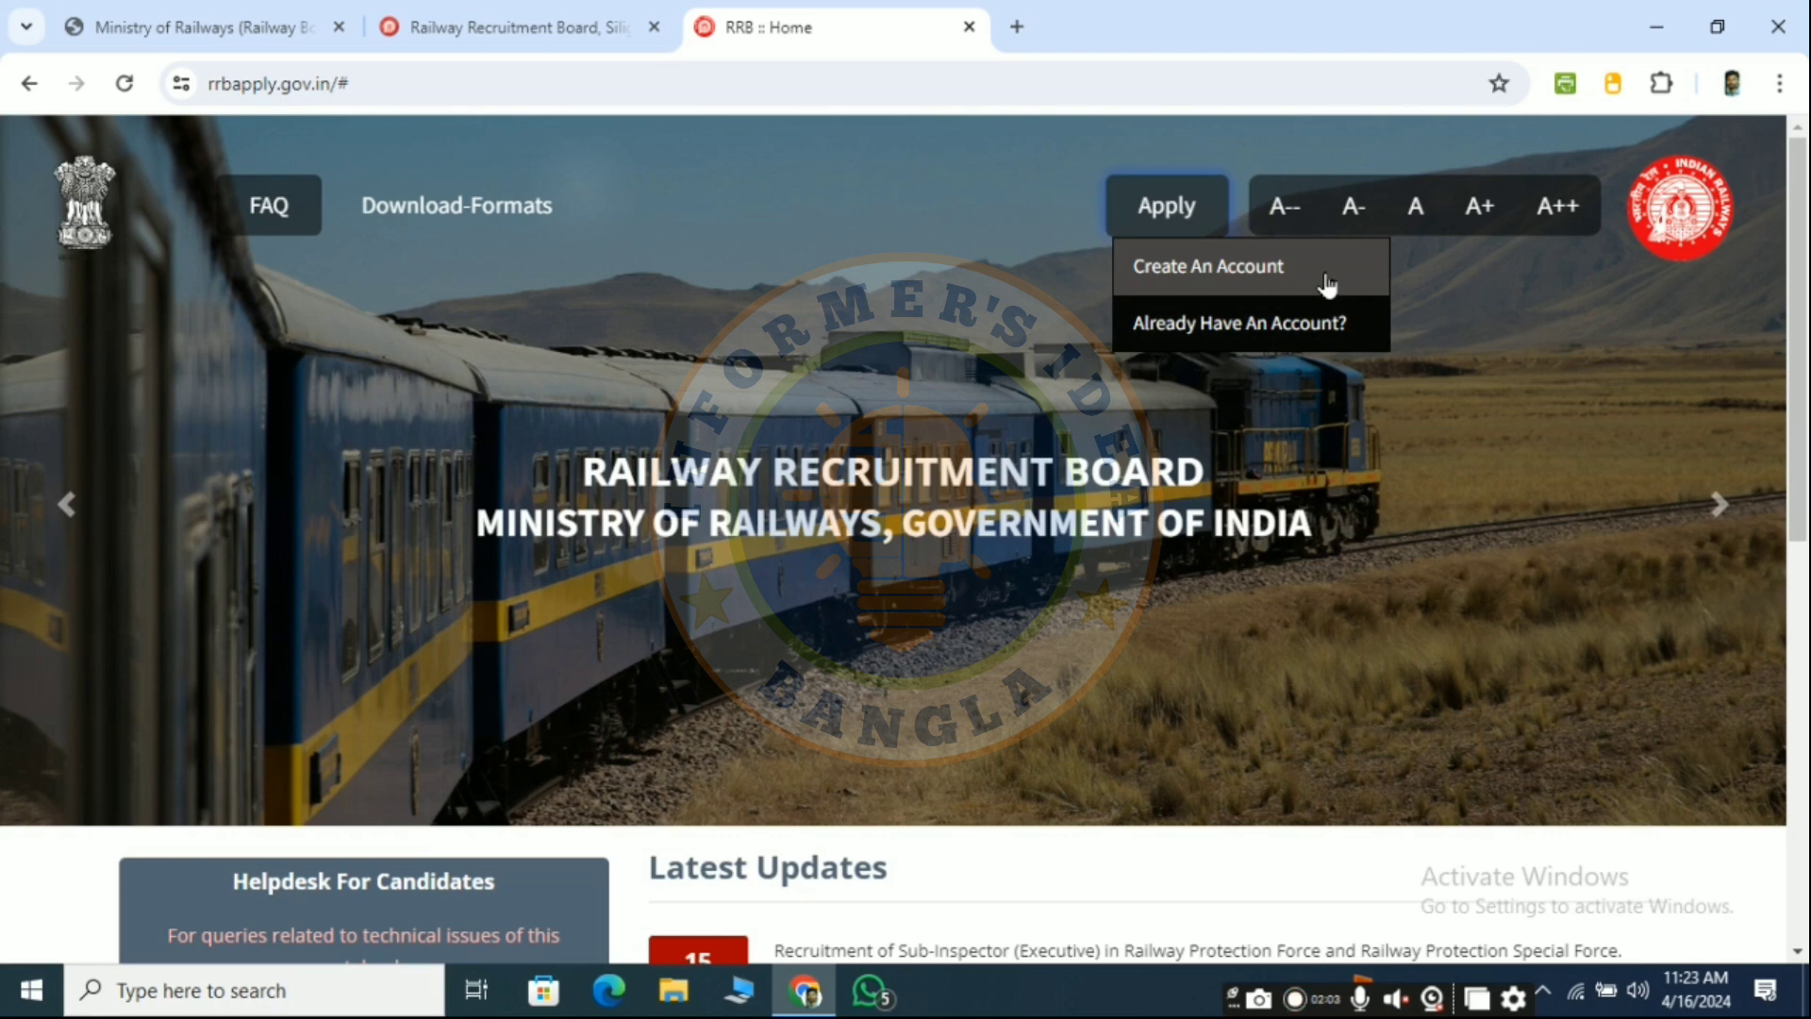
{"action": "left_click", "coordinate": [1223, 269]}
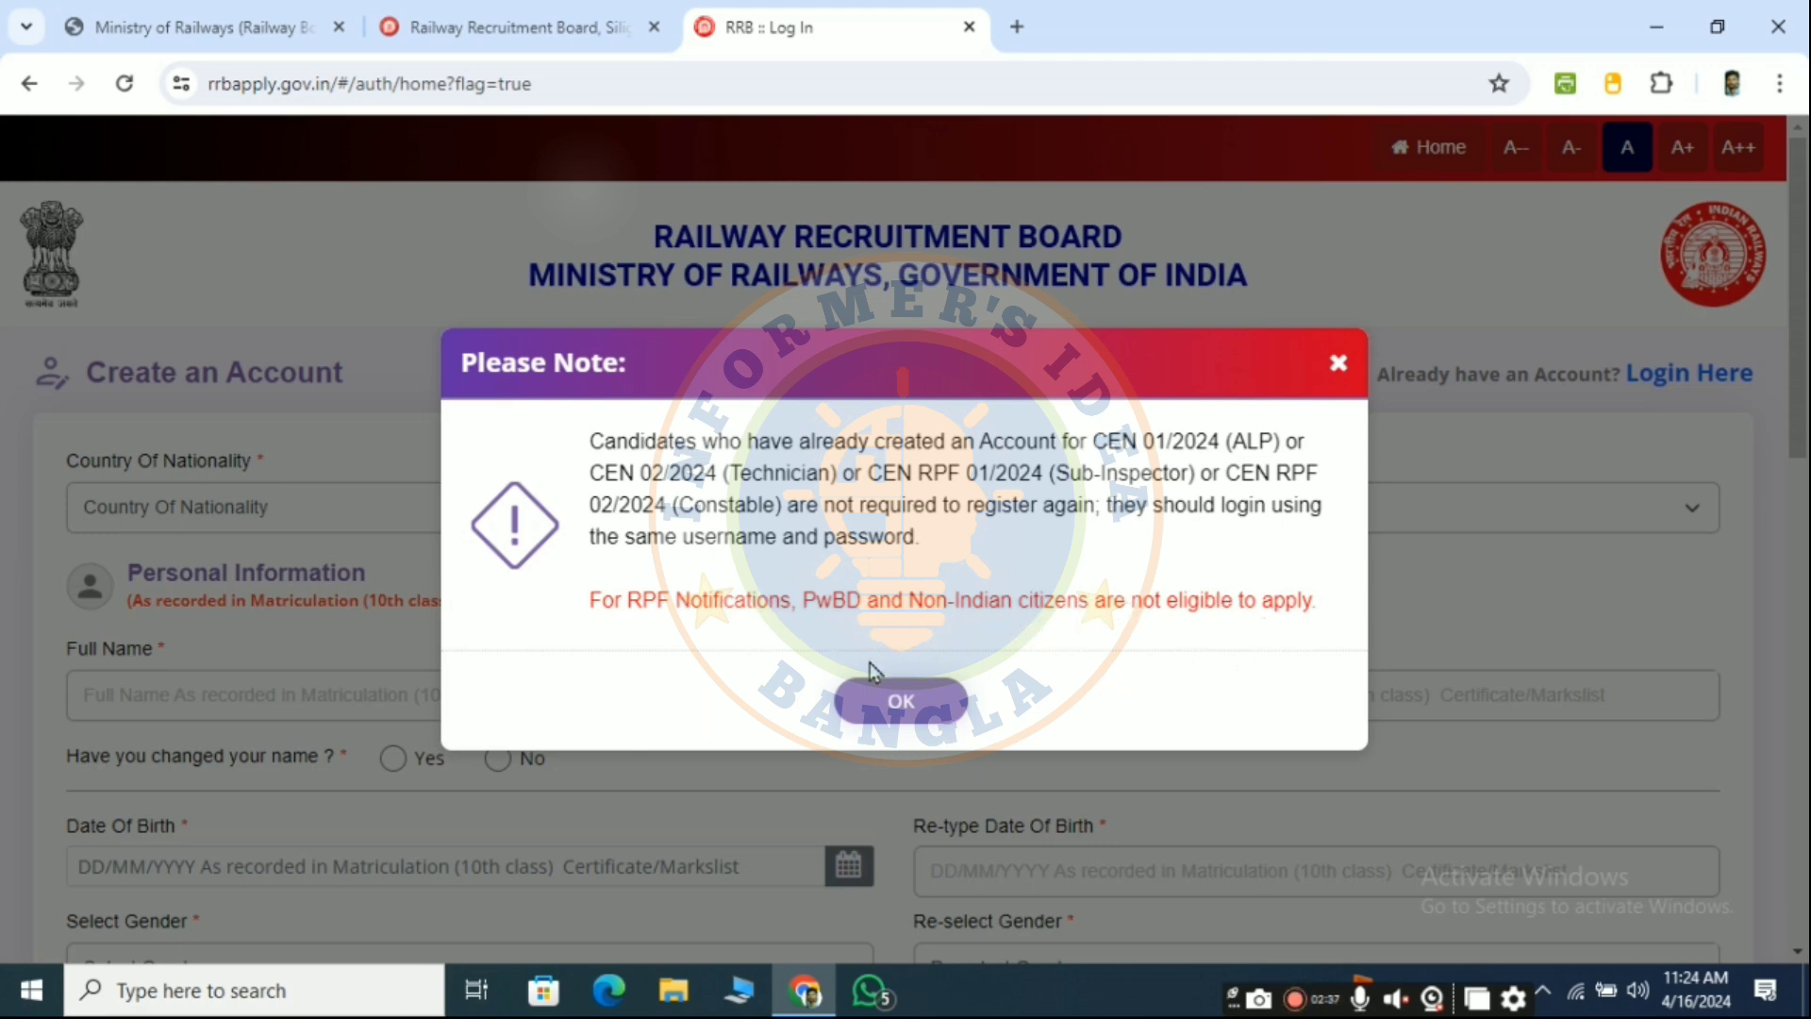
- Dismiss the registration notice, set nationality to India and mark the name as not changed
{"action": "left_click", "coordinate": [902, 707]}
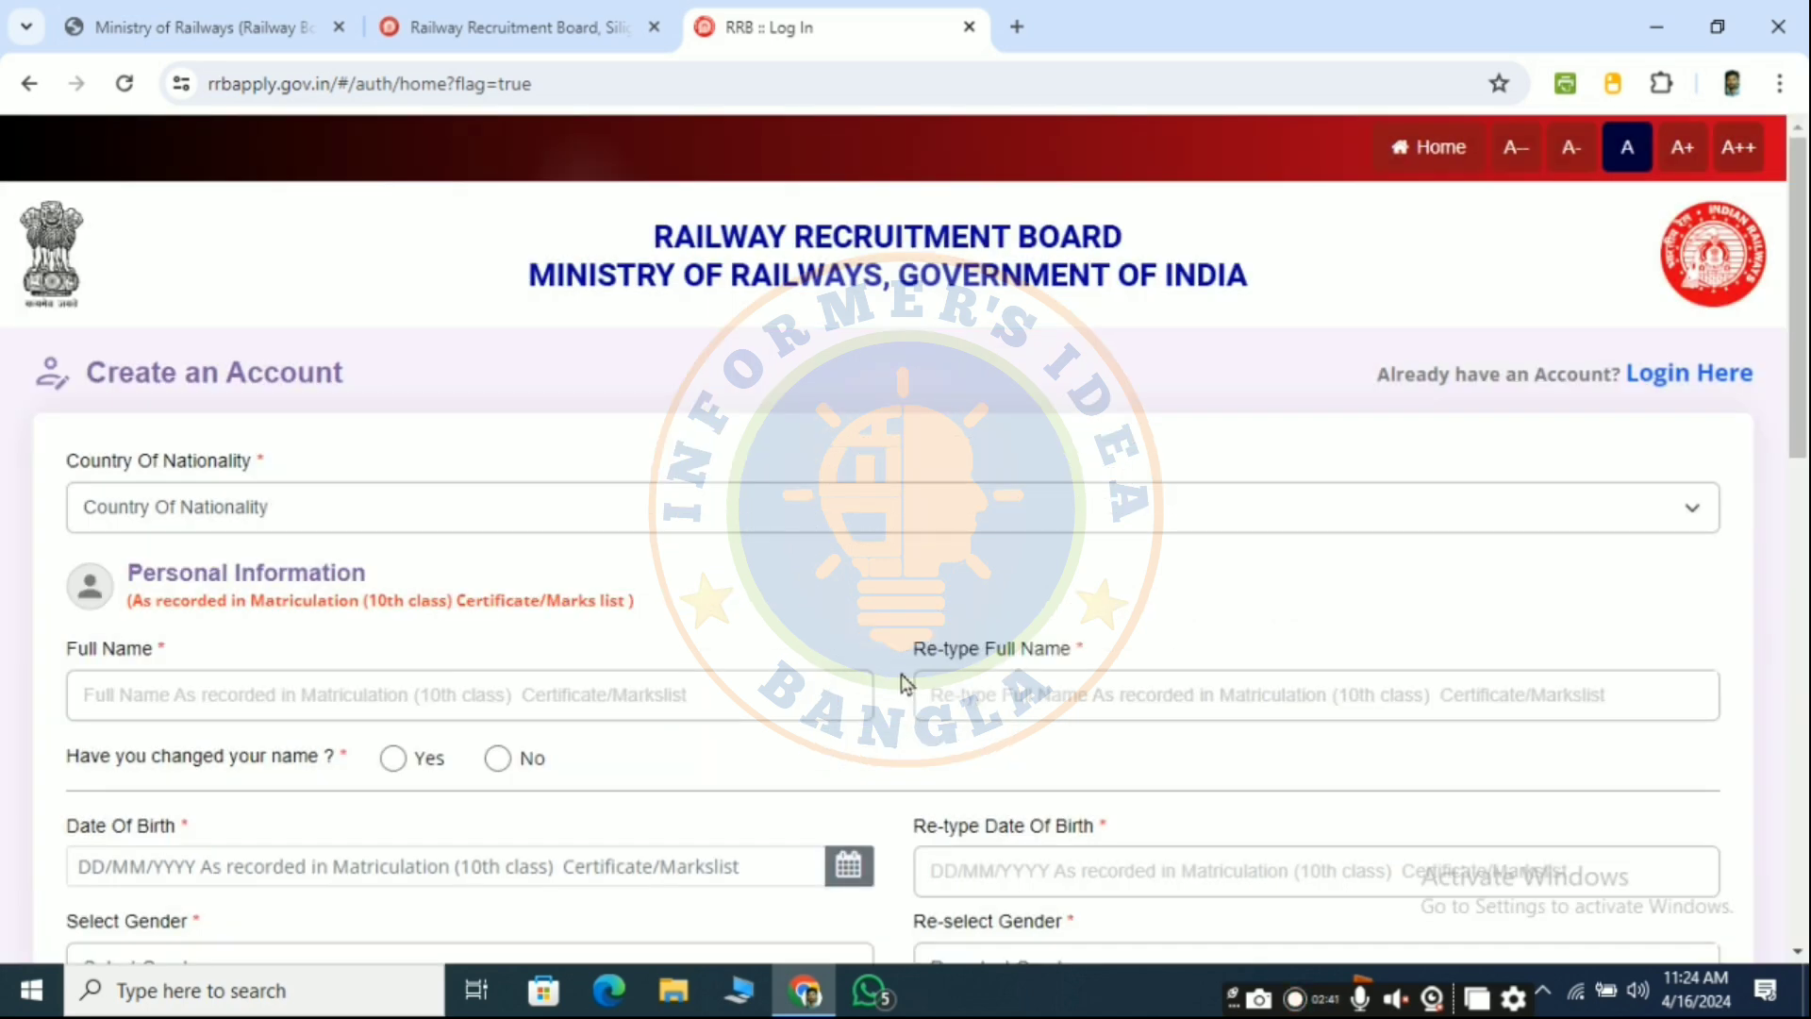
{"action": "scroll", "coordinate": [217, 389], "scroll_direction": "down", "scroll_amount": 1}
{"action": "left_click", "coordinate": [342, 387]}
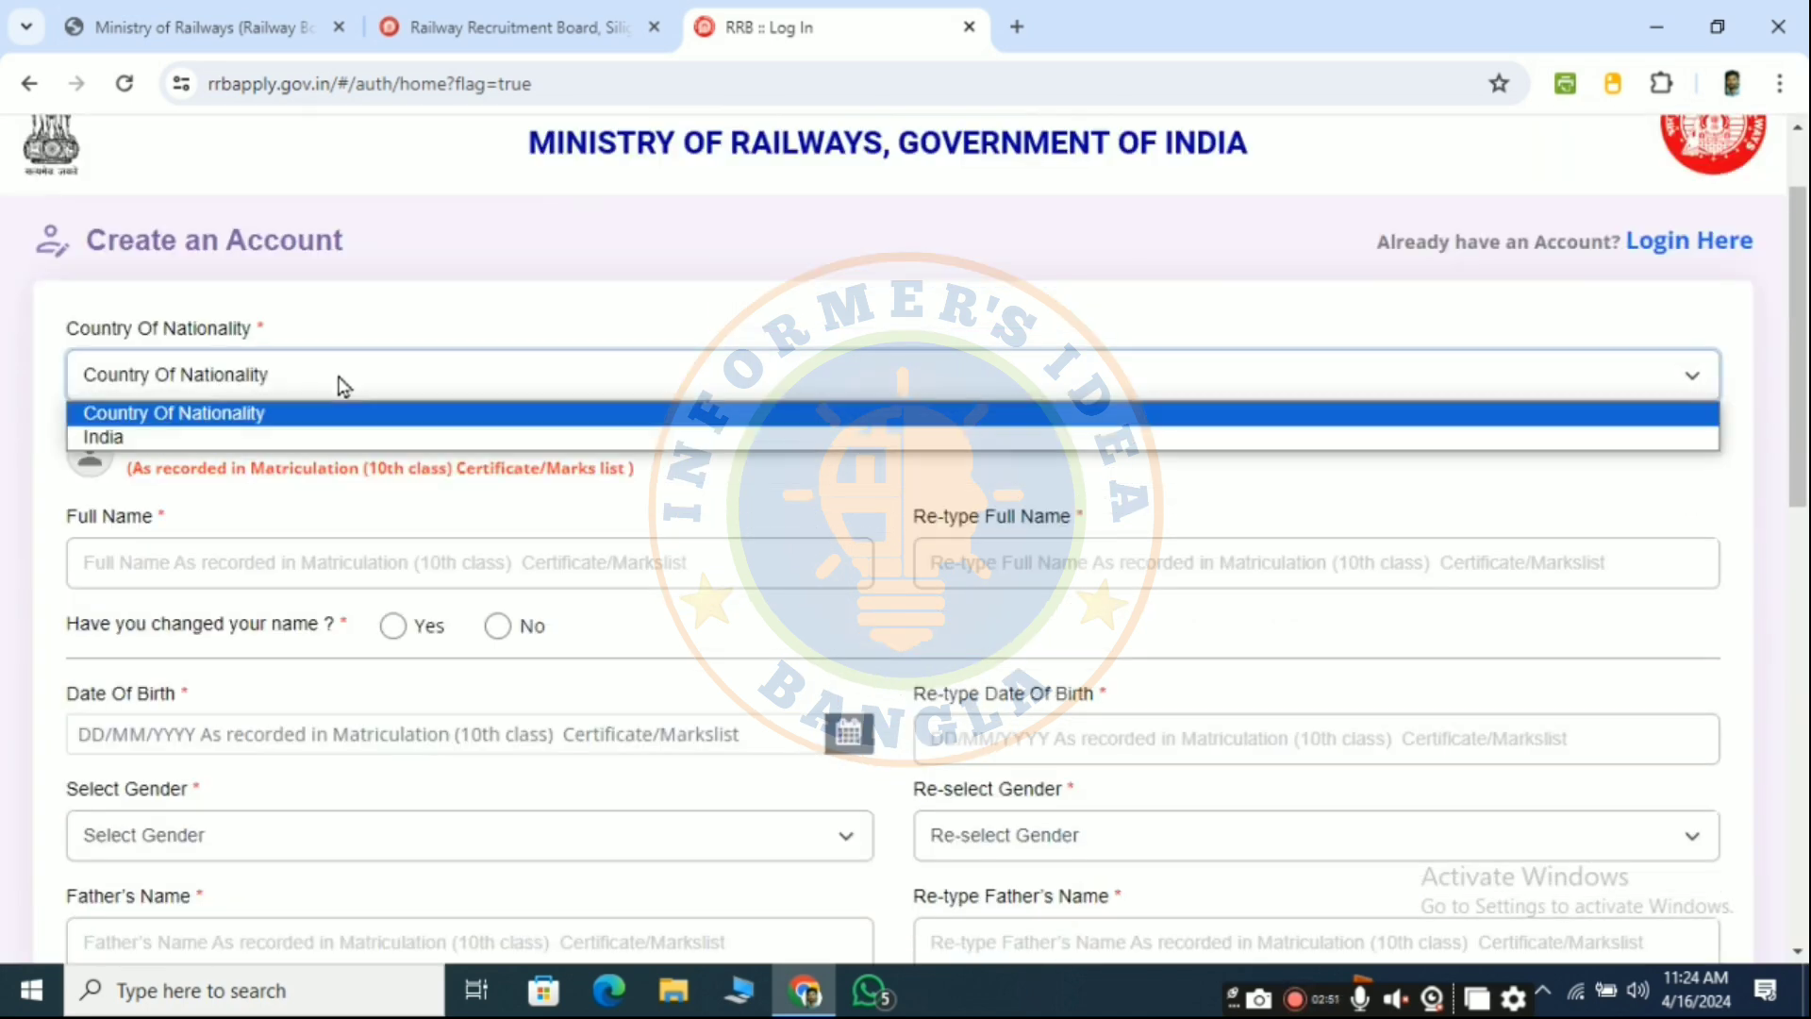
{"action": "left_click", "coordinate": [256, 442]}
{"action": "scroll", "coordinate": [283, 443], "scroll_direction": "down", "scroll_amount": 1}
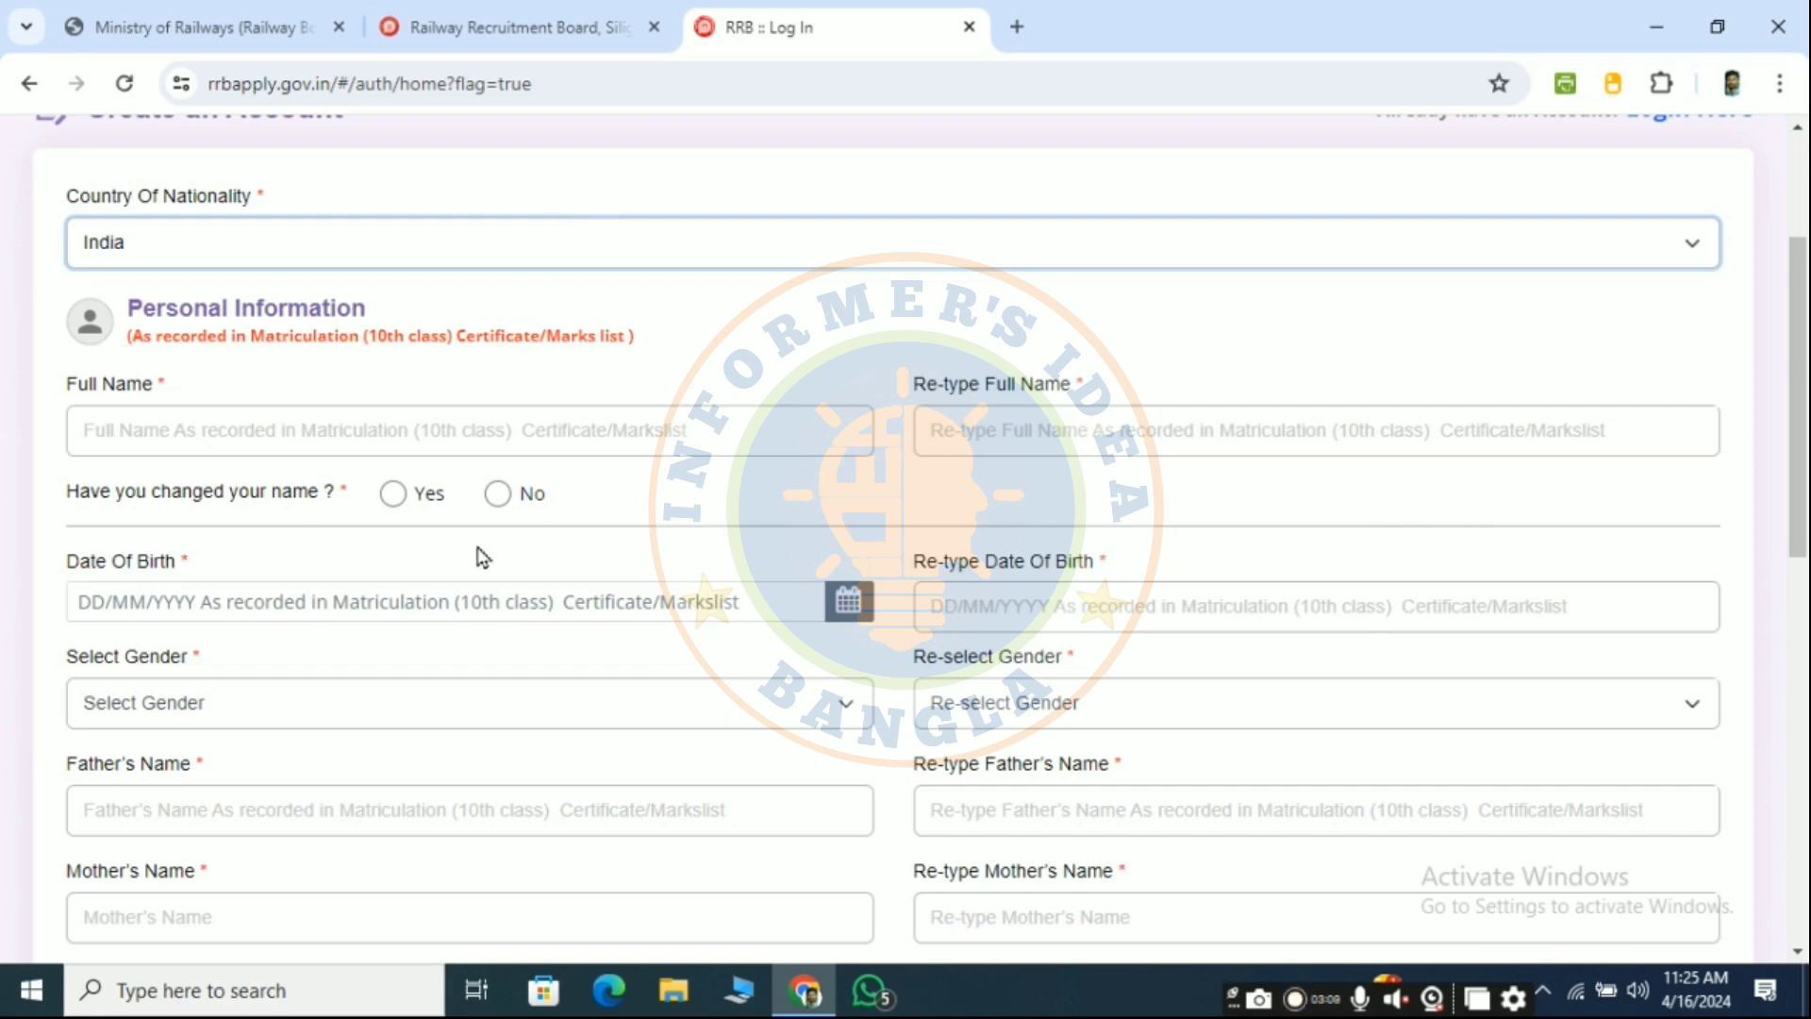
{"action": "scroll", "coordinate": [452, 537], "scroll_direction": "down", "scroll_amount": 1}
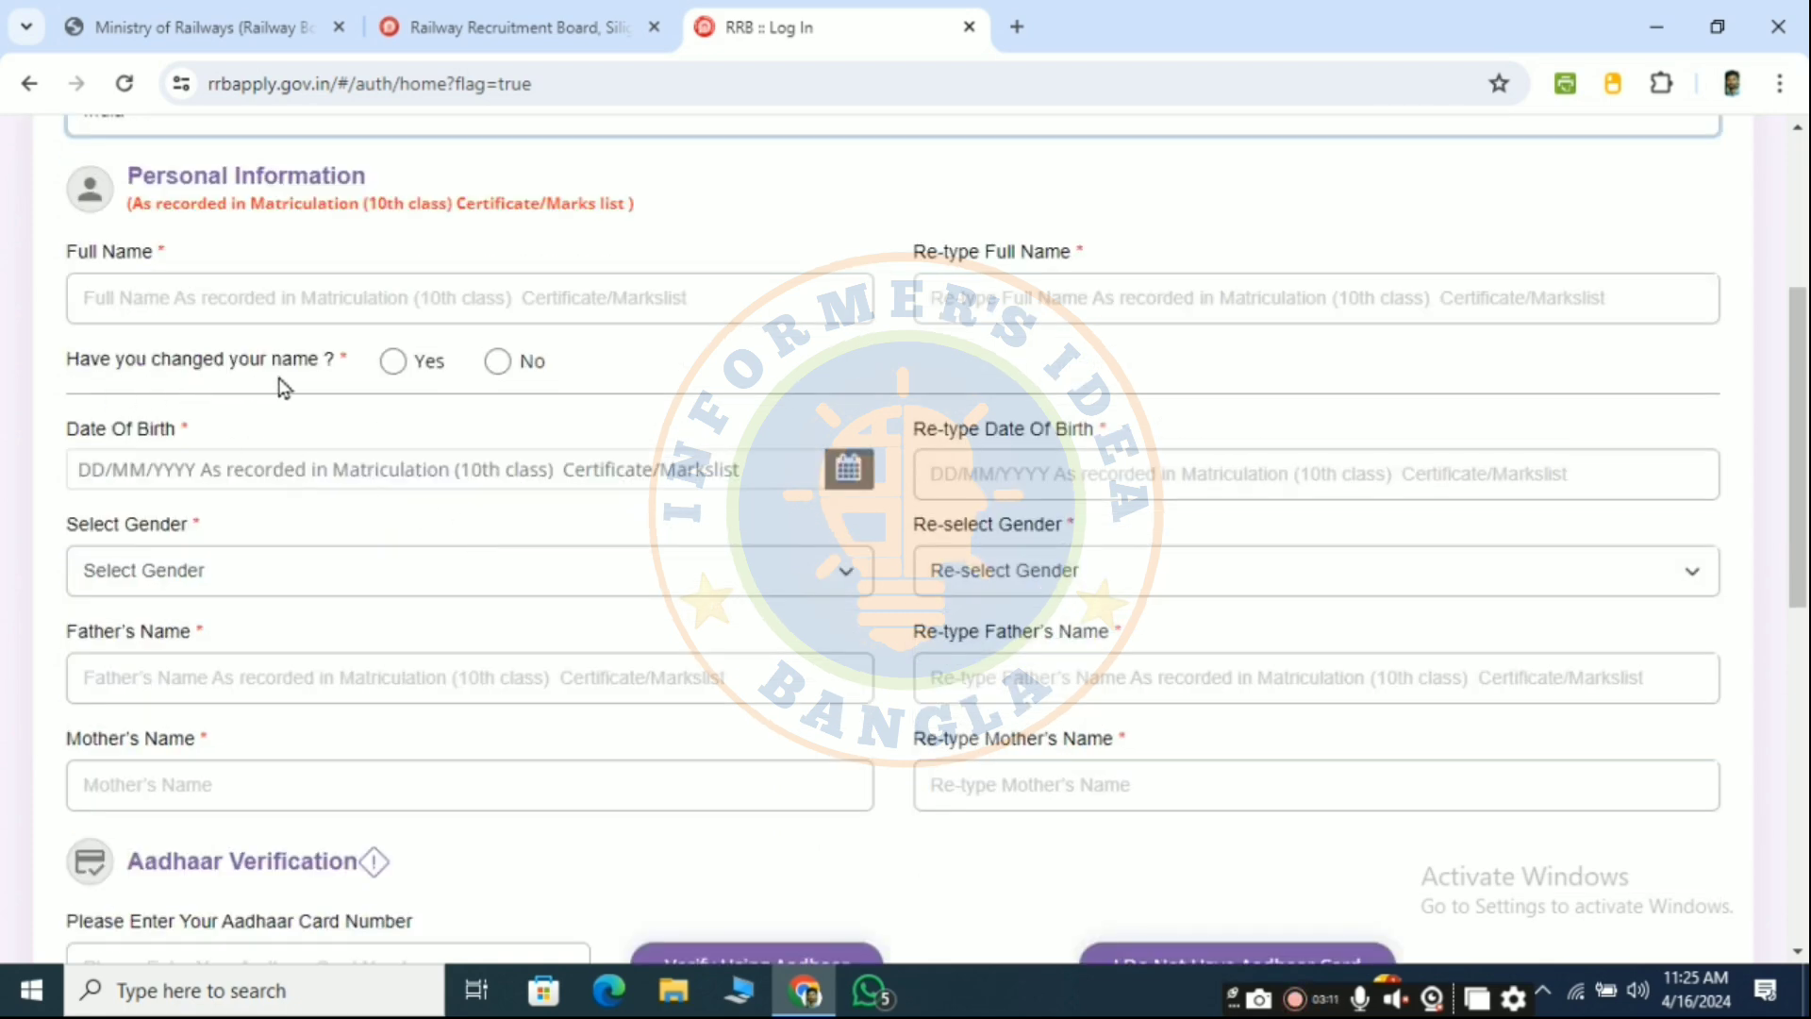
{"action": "left_click", "coordinate": [394, 362]}
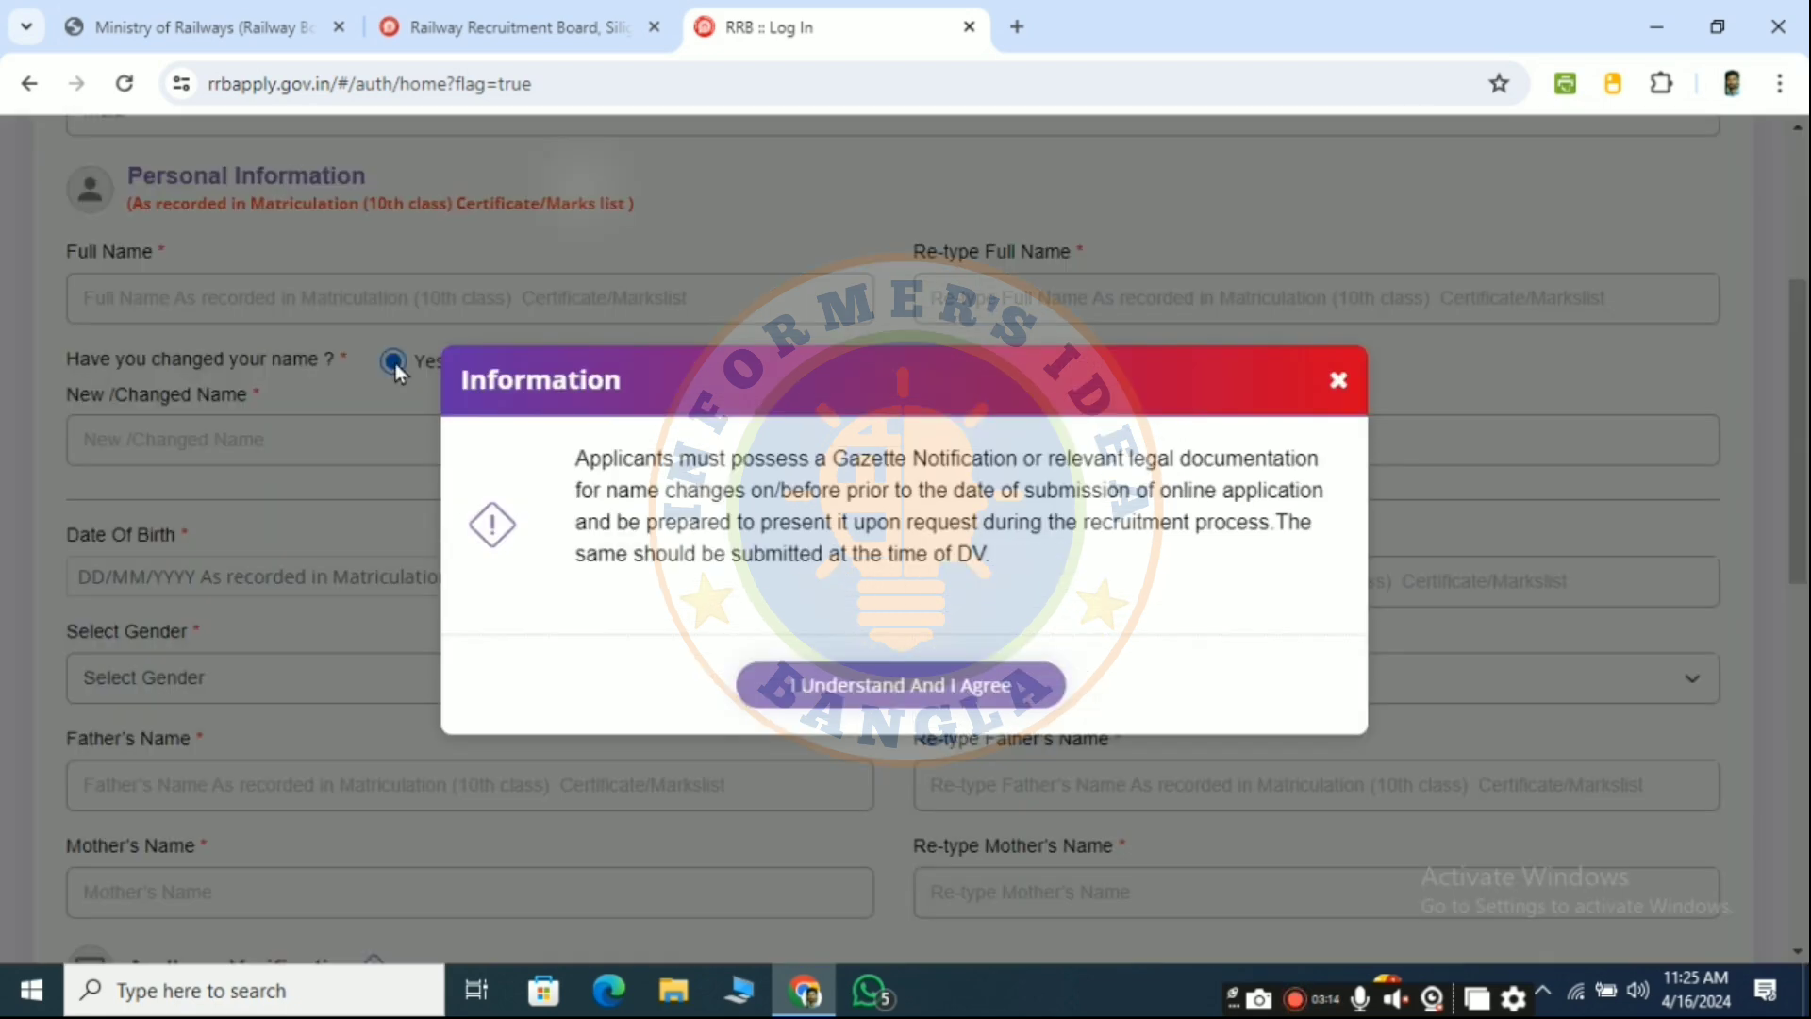
{"action": "left_click", "coordinate": [982, 690]}
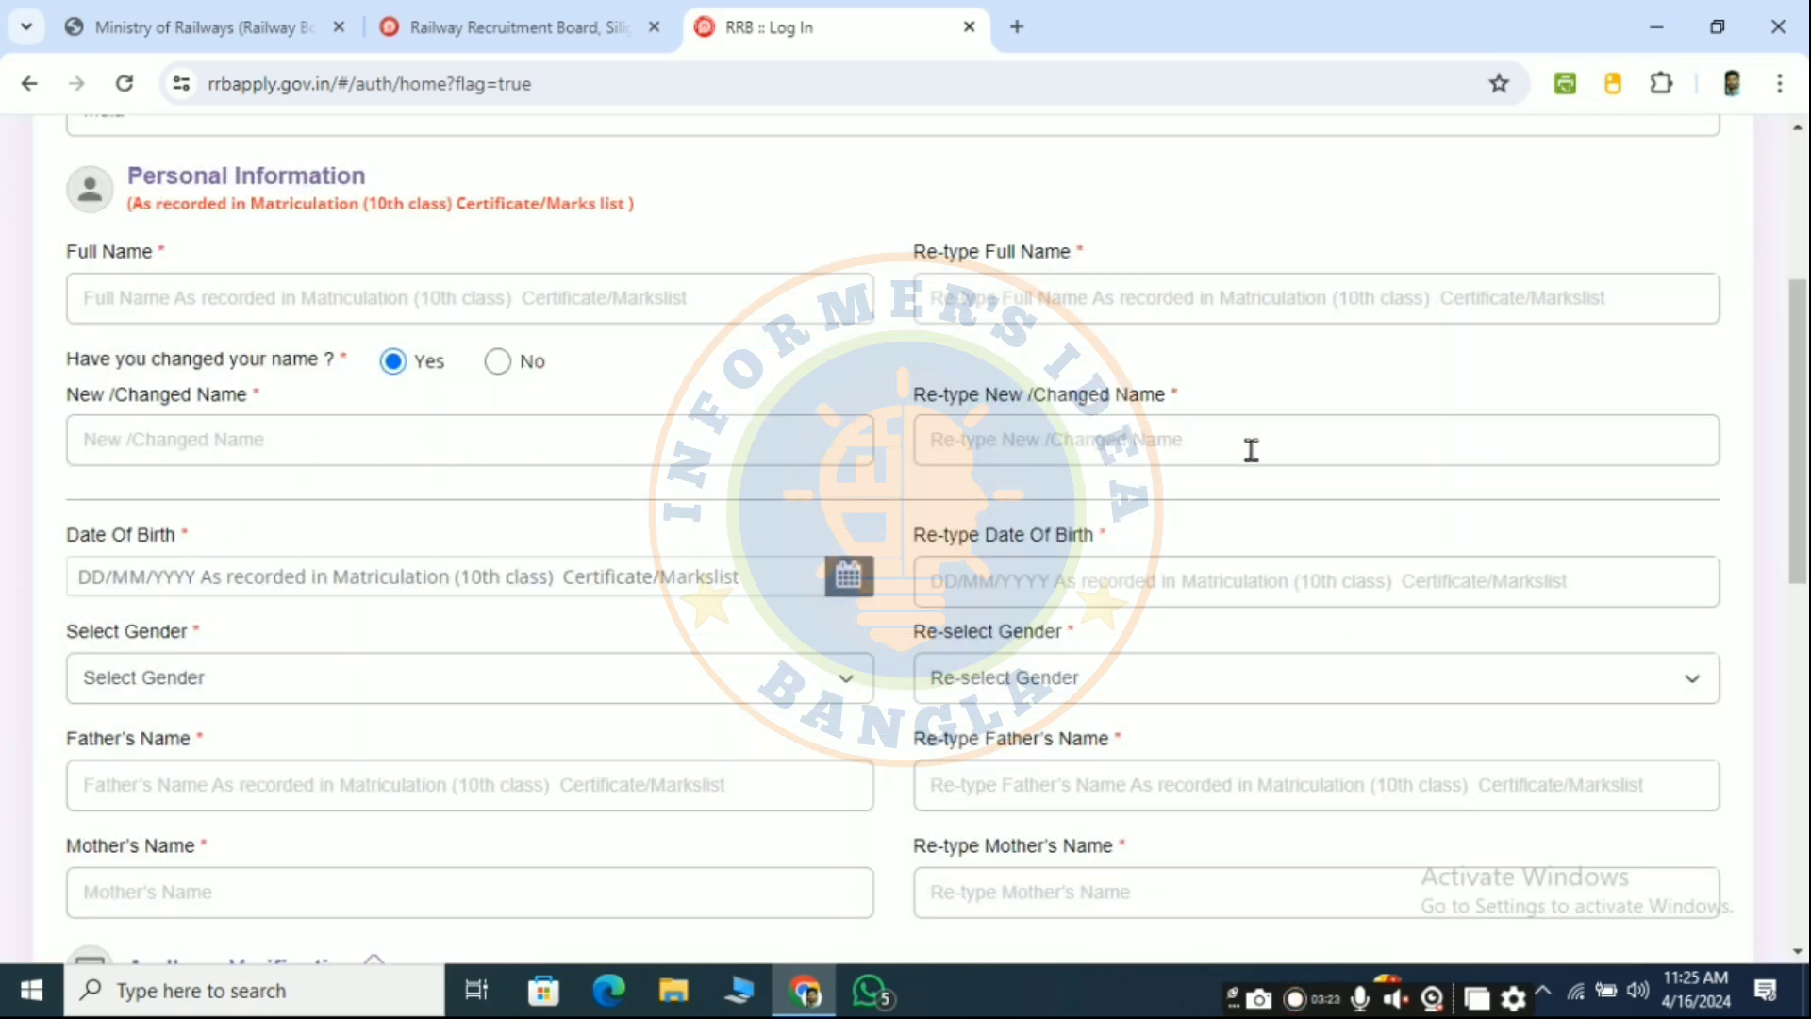
{"action": "left_click", "coordinate": [499, 365]}
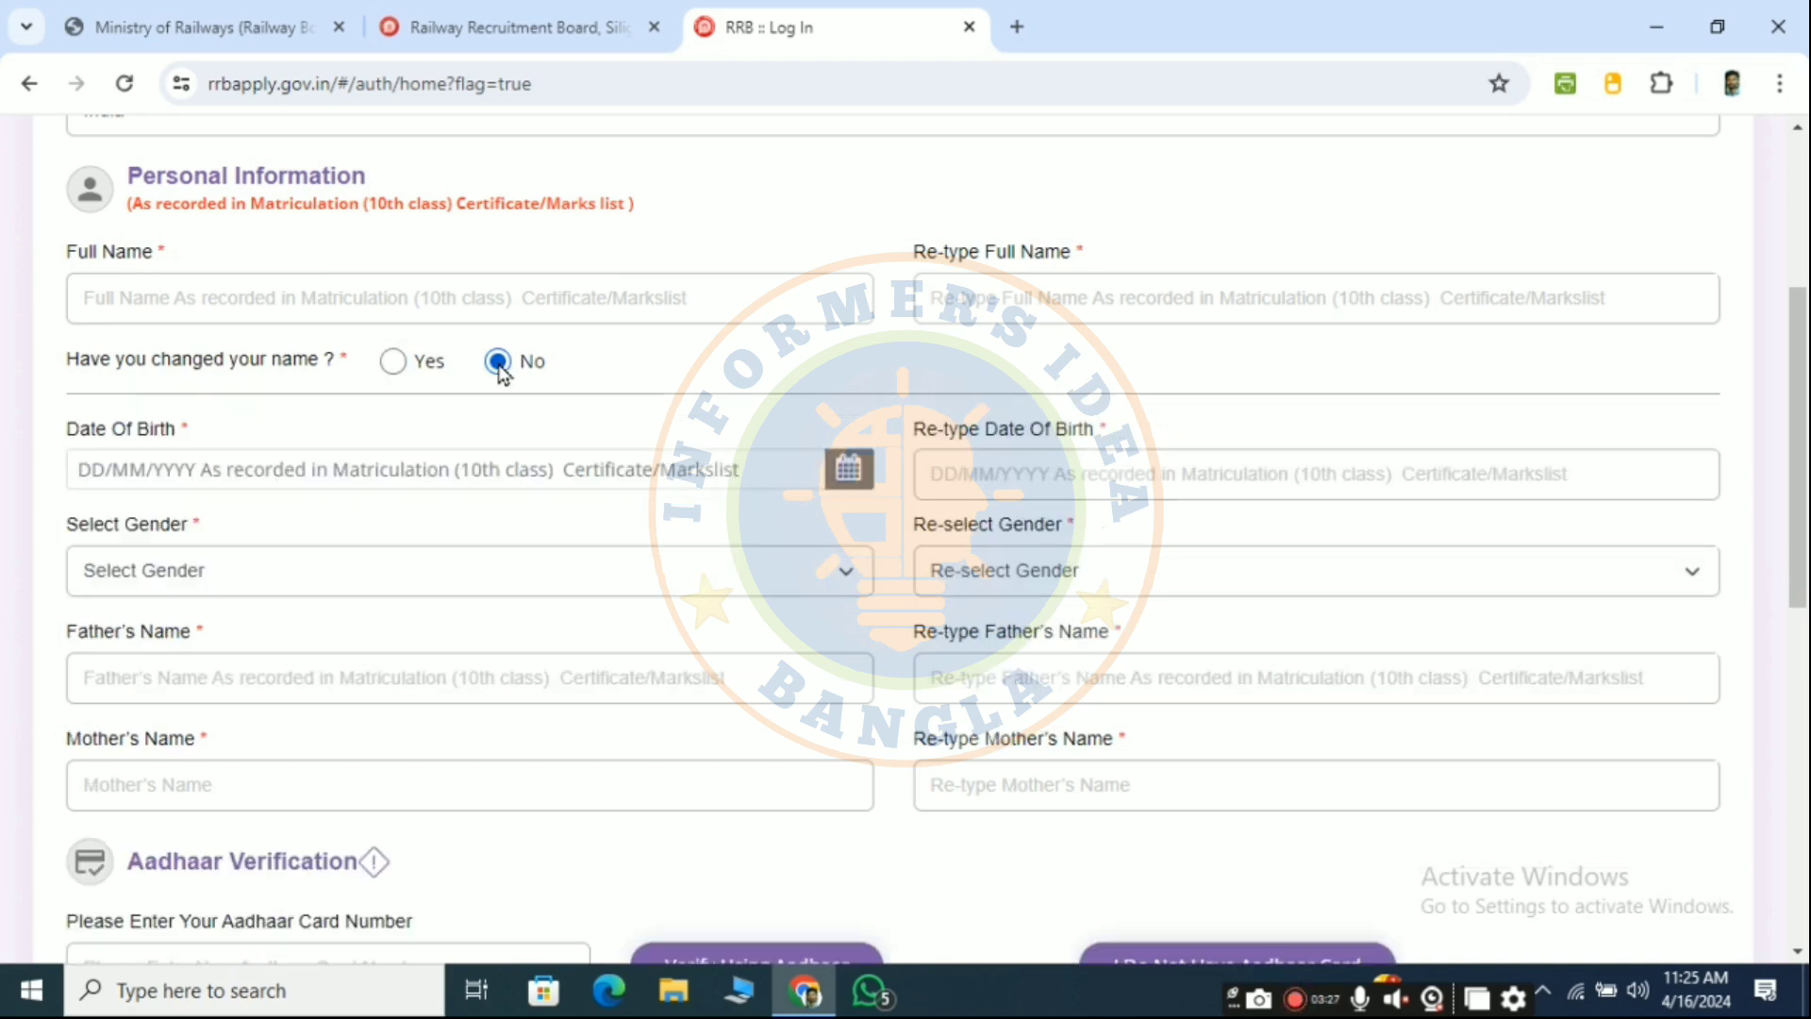
- Set the date of birth to 24/10/2000 in both date fields
{"action": "left_click", "coordinate": [298, 476]}
{"action": "left_click", "coordinate": [243, 142]}
{"action": "left_click", "coordinate": [169, 251]}
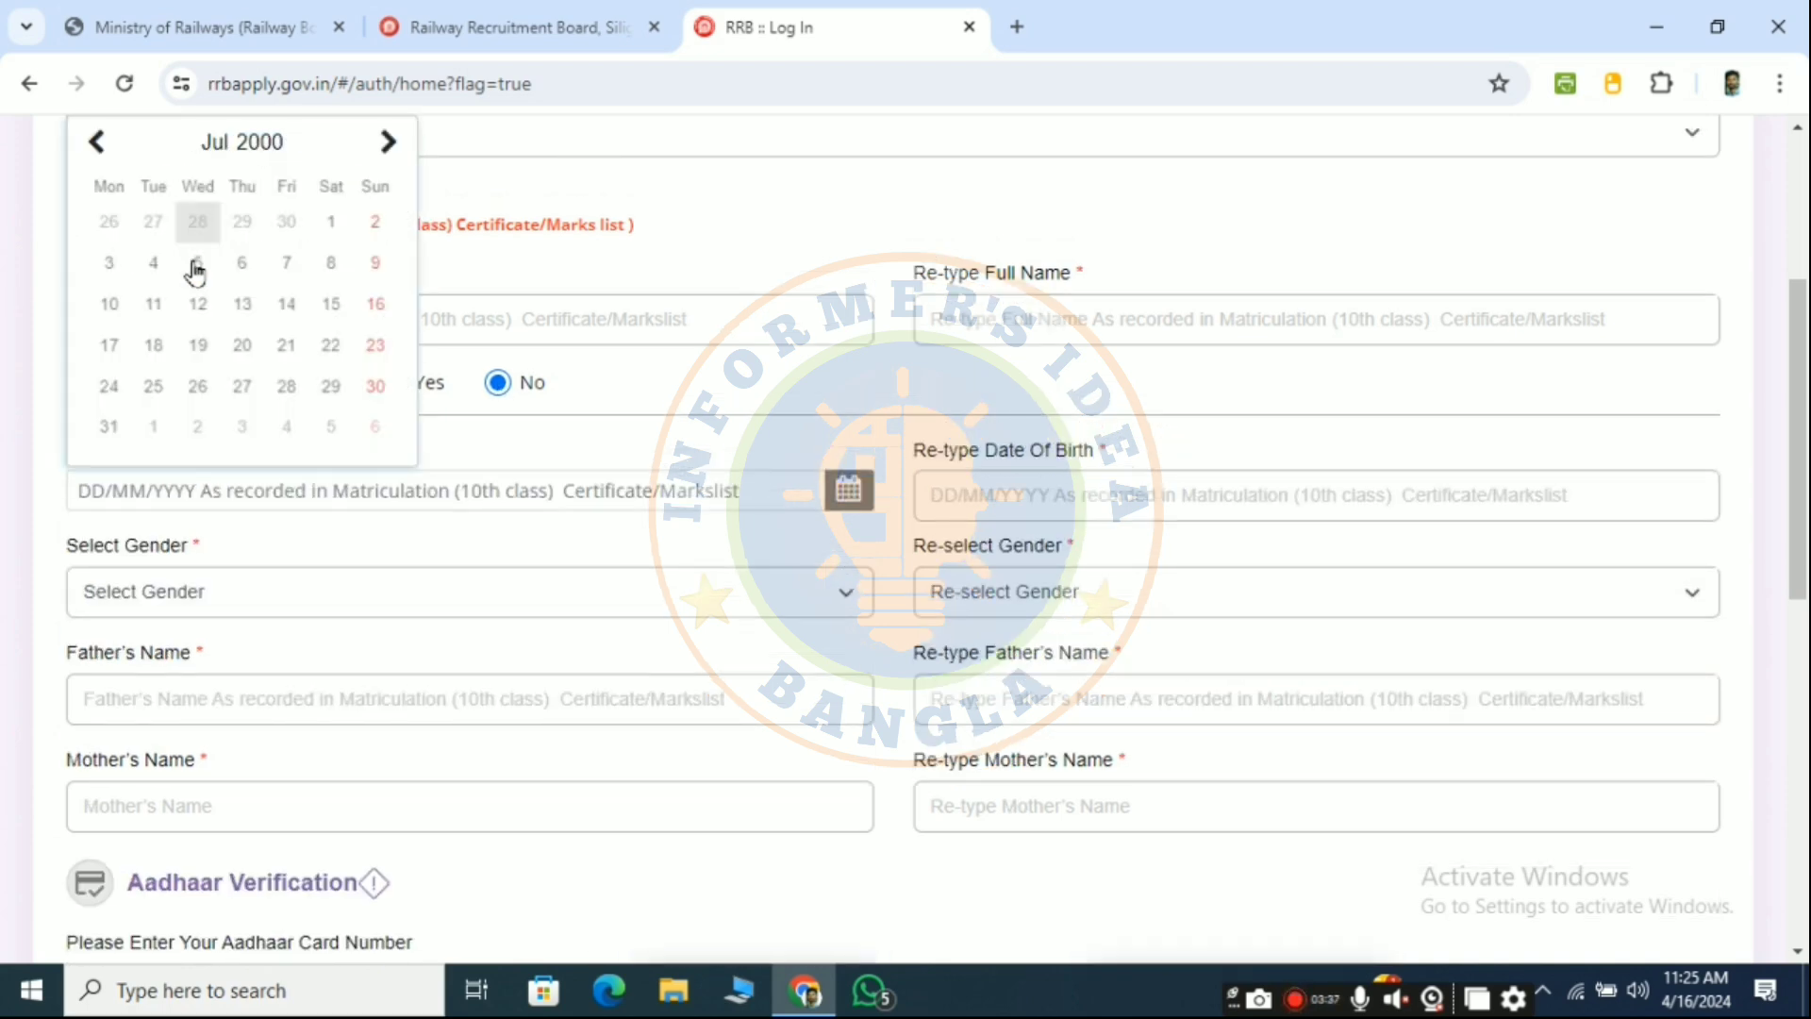
{"action": "left_click", "coordinate": [242, 141]}
{"action": "left_click", "coordinate": [129, 427]}
{"action": "left_click", "coordinate": [198, 387]}
{"action": "left_click", "coordinate": [1050, 487]}
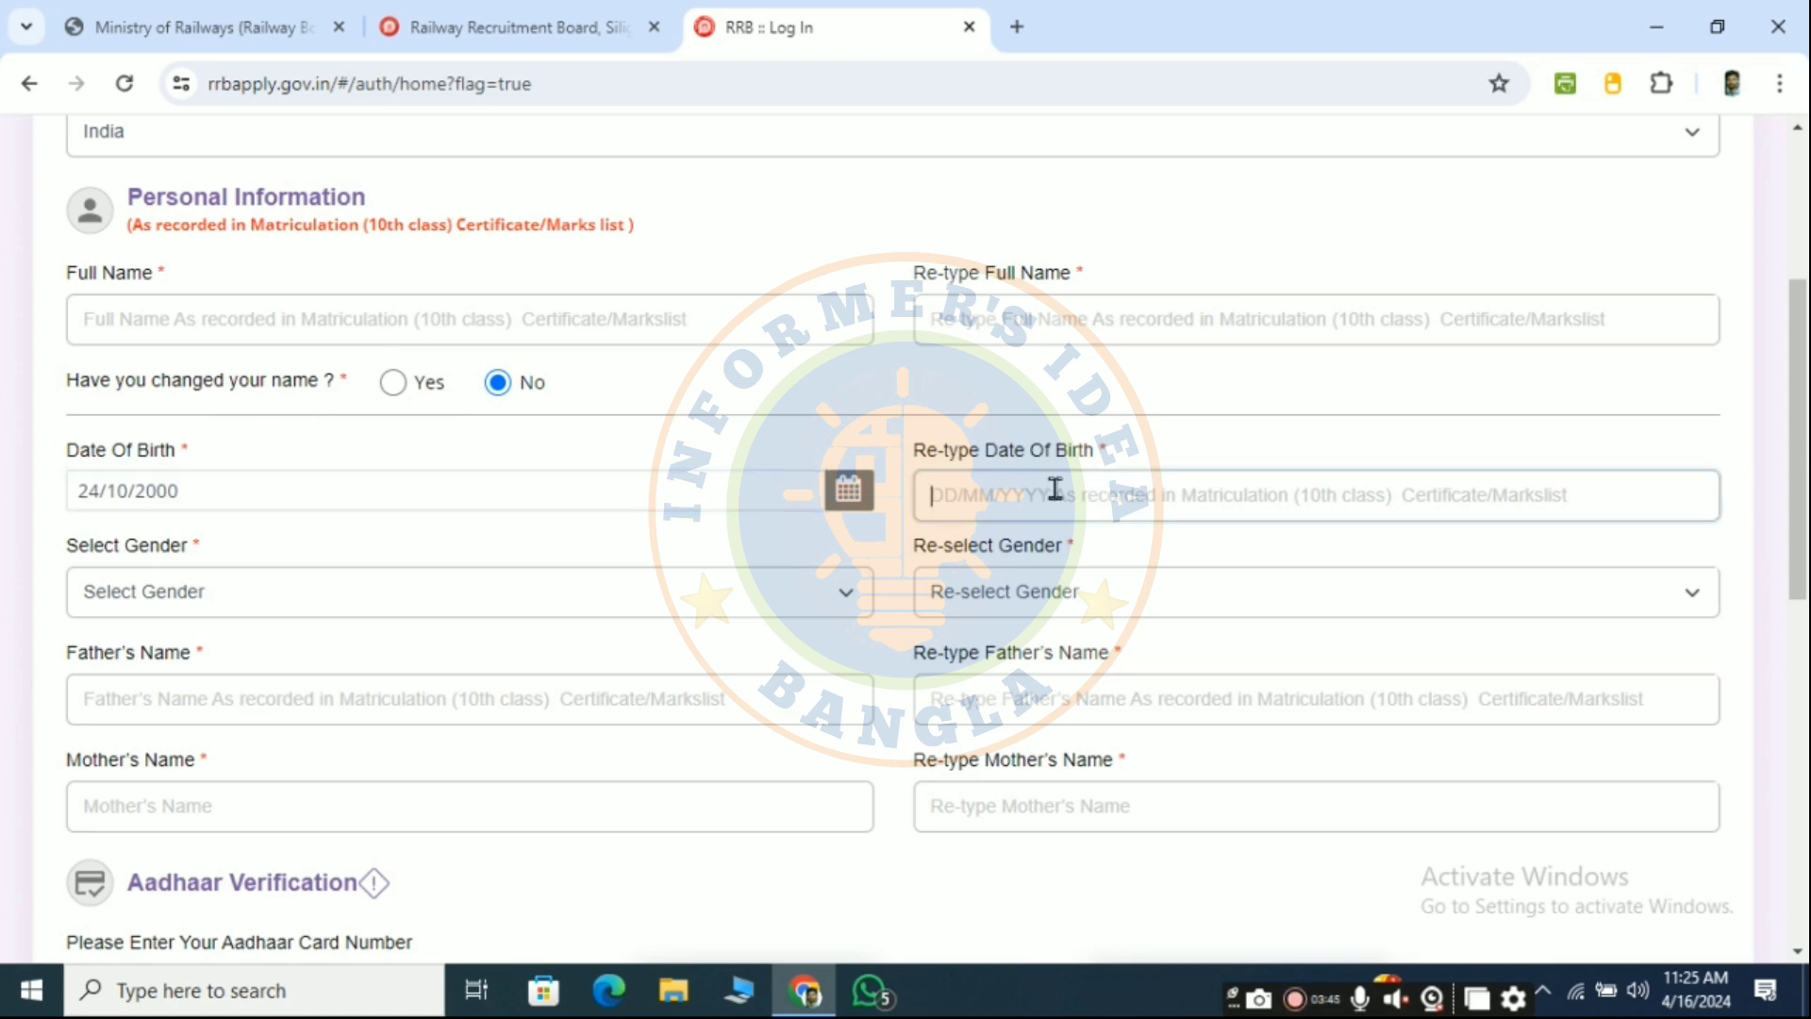
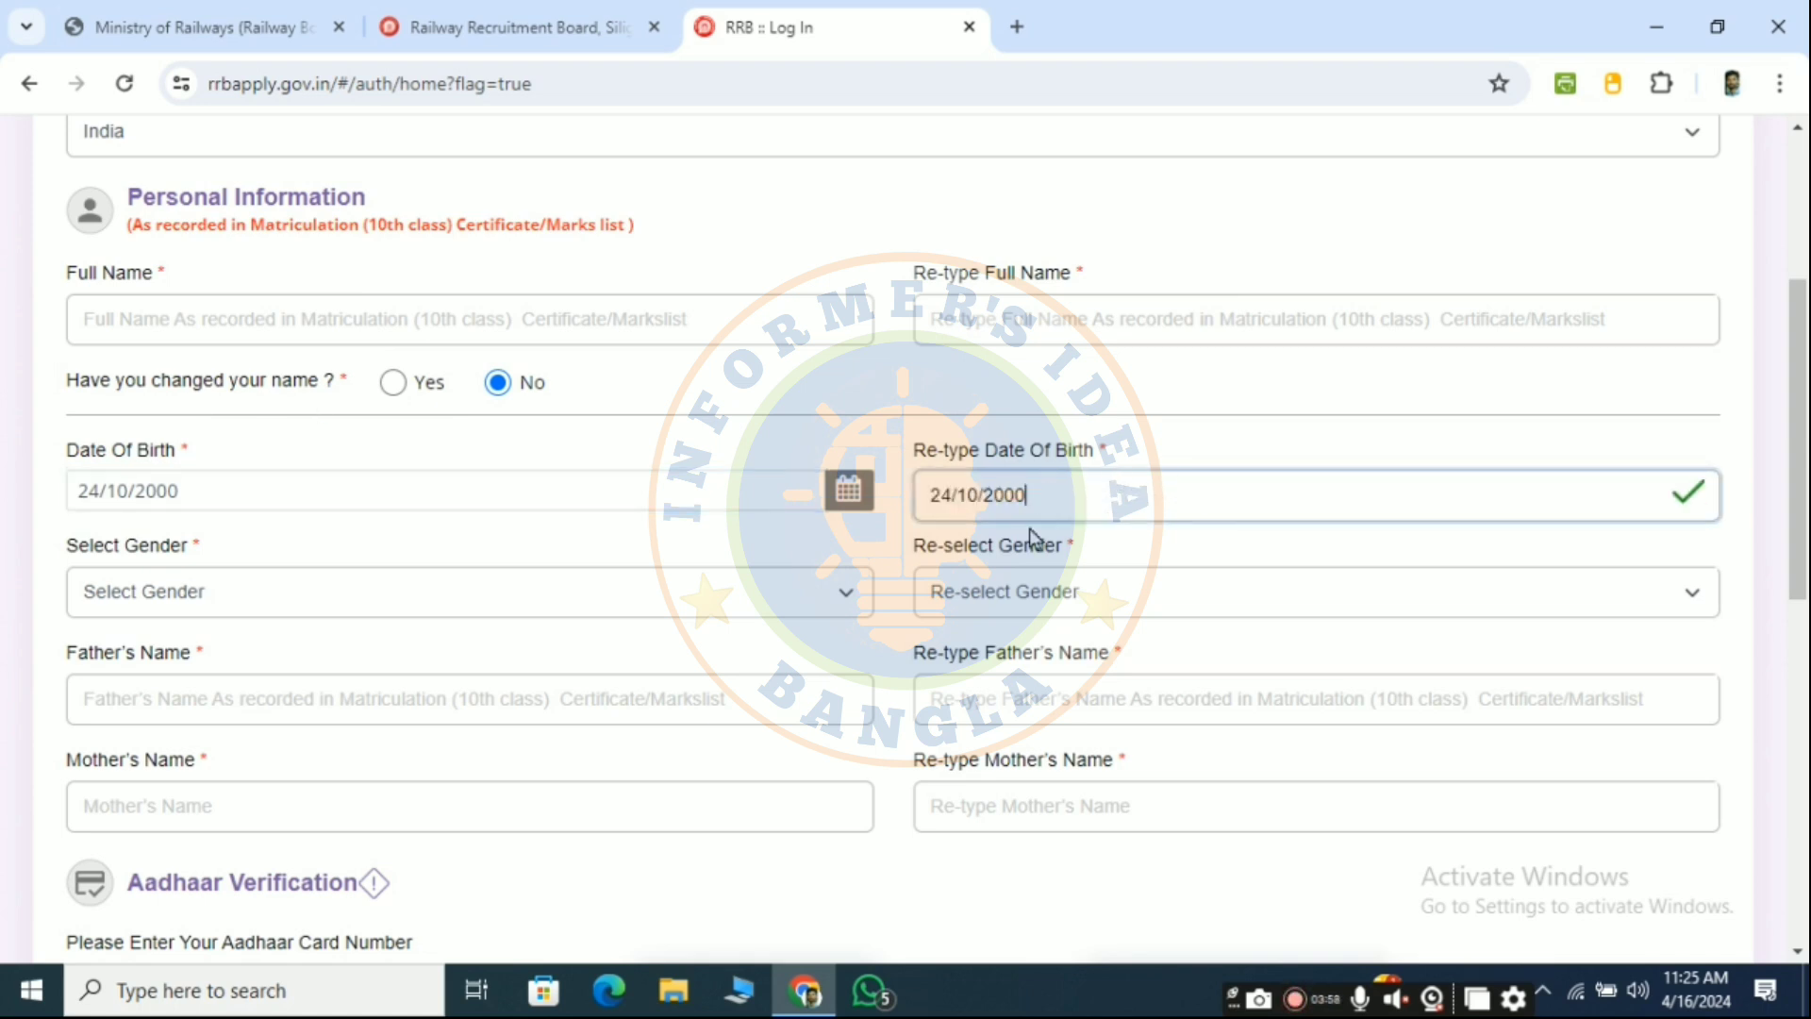
- Select Male in both the gender and gender confirmation dropdowns
{"action": "left_click", "coordinate": [569, 590]}
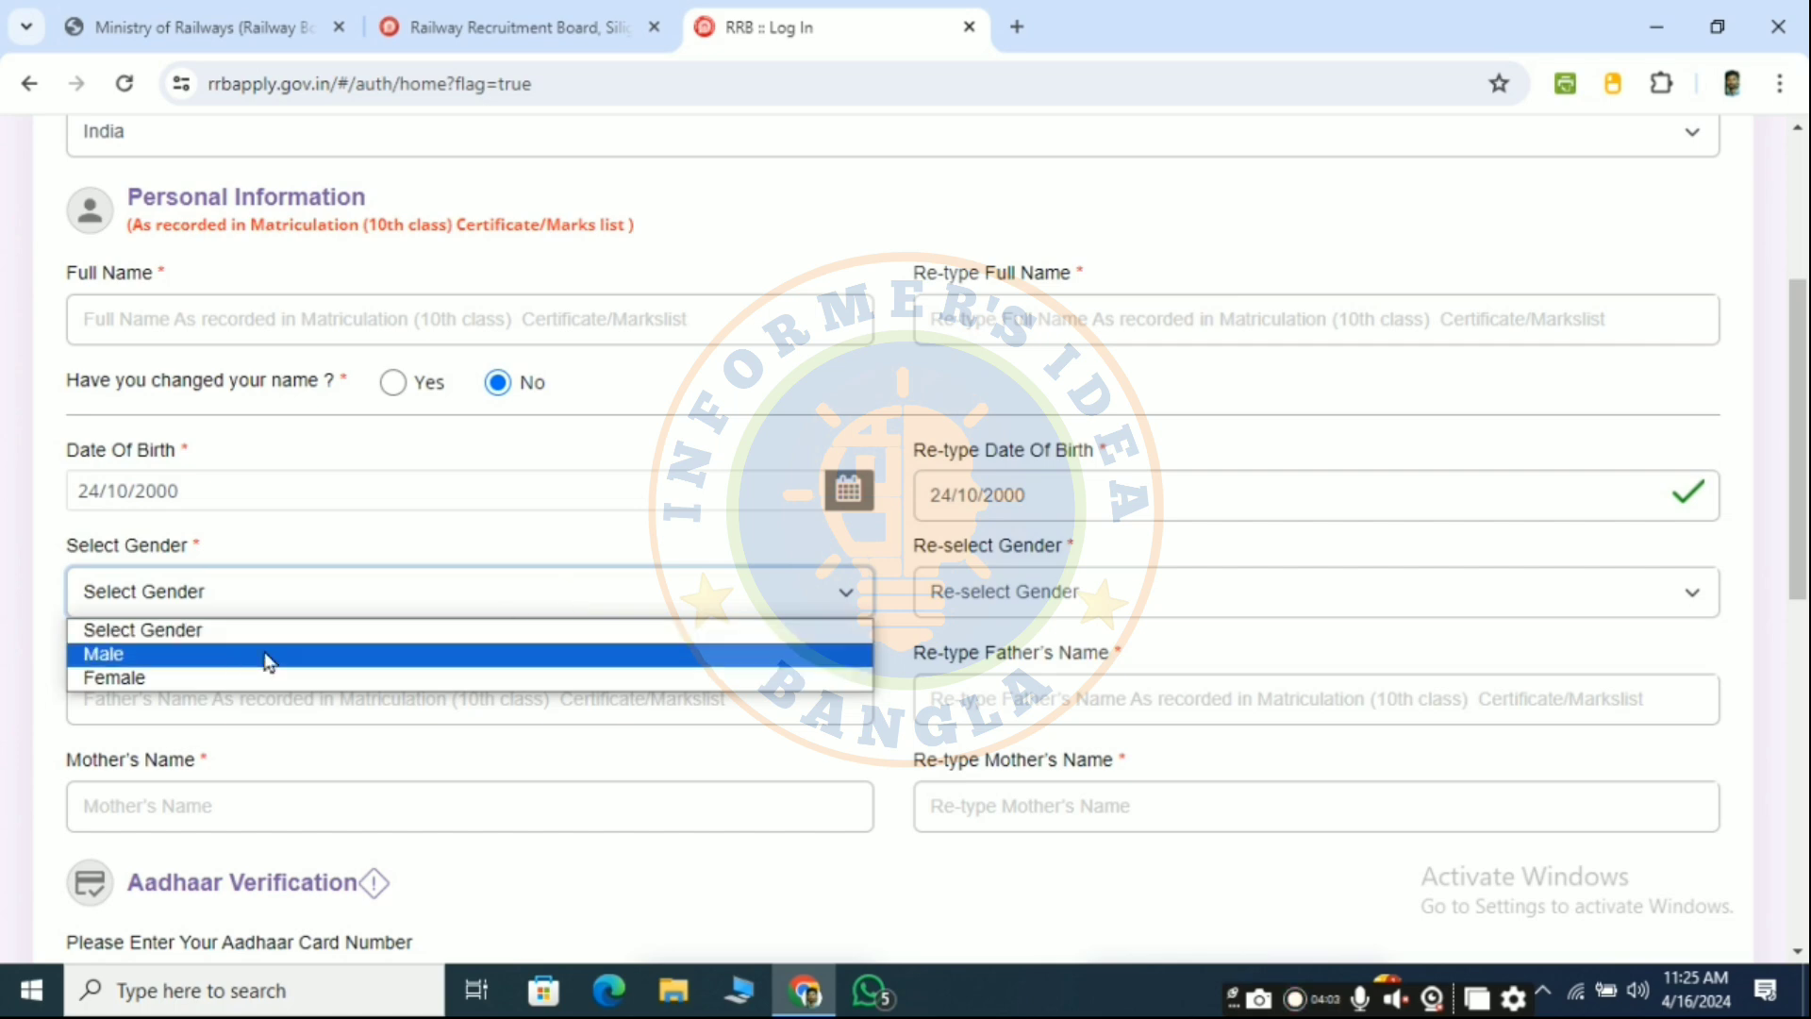
{"action": "left_click", "coordinate": [195, 655]}
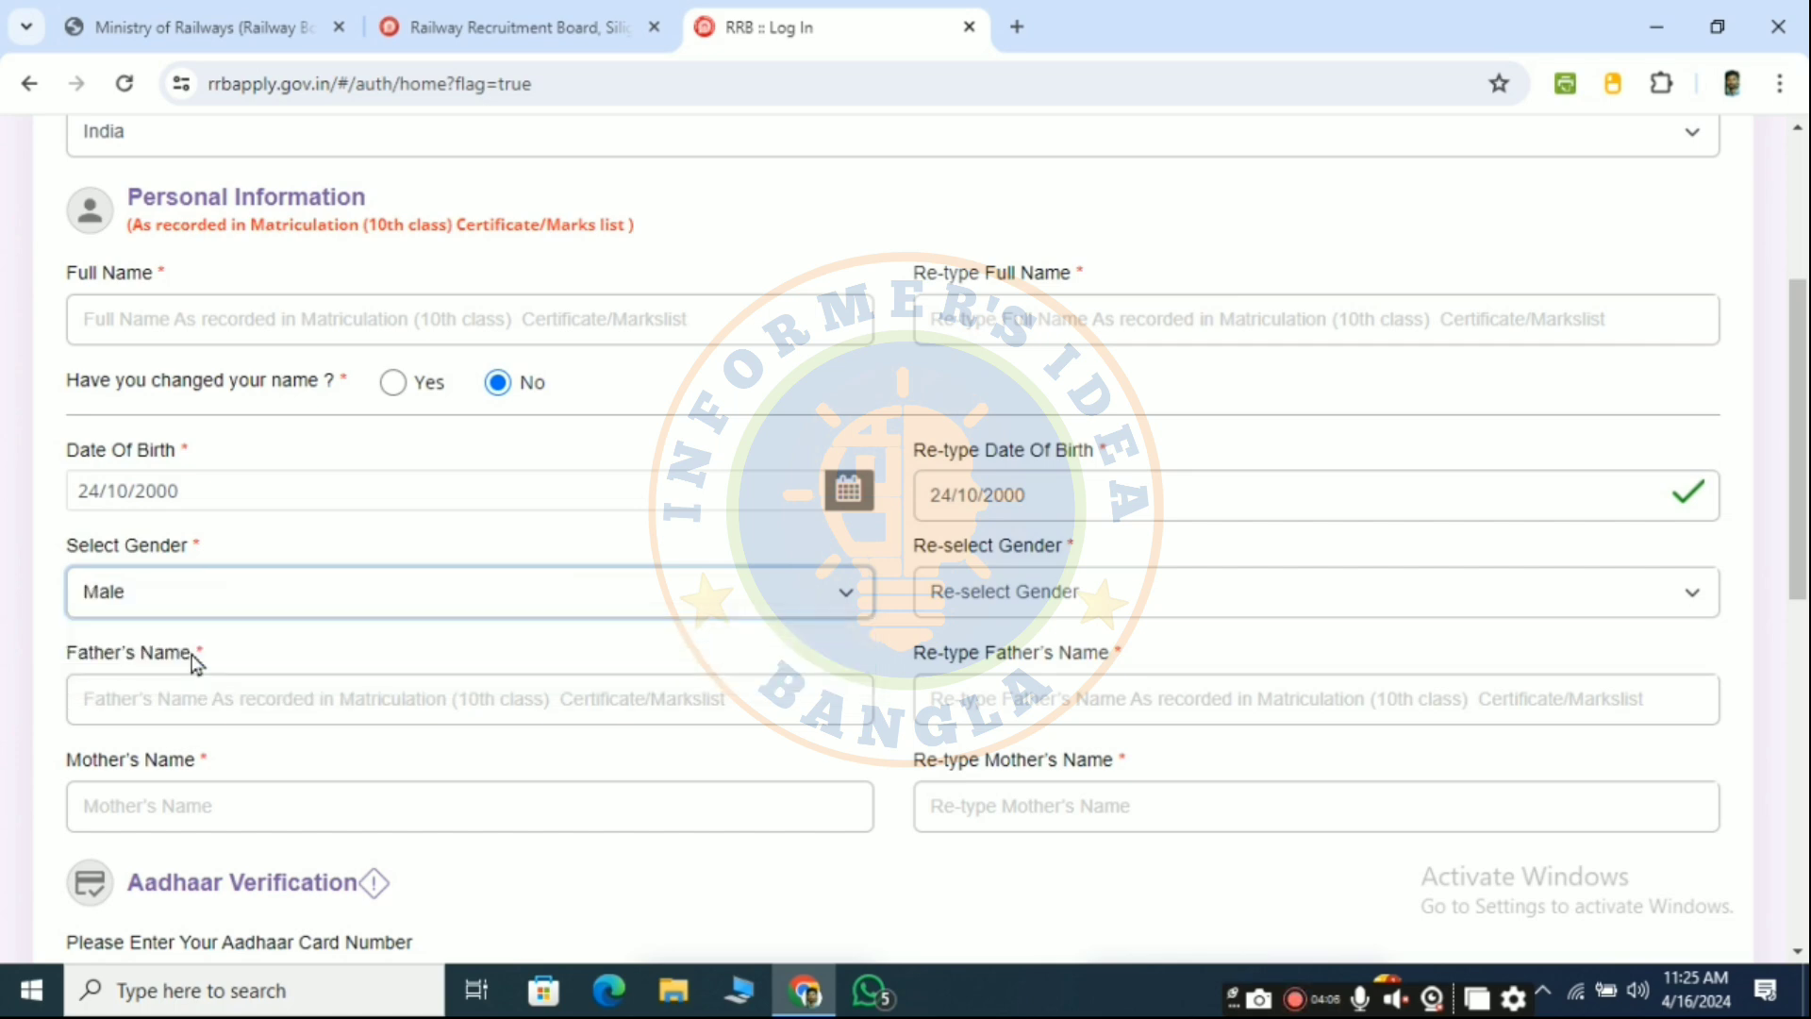
{"action": "left_click", "coordinate": [1064, 596]}
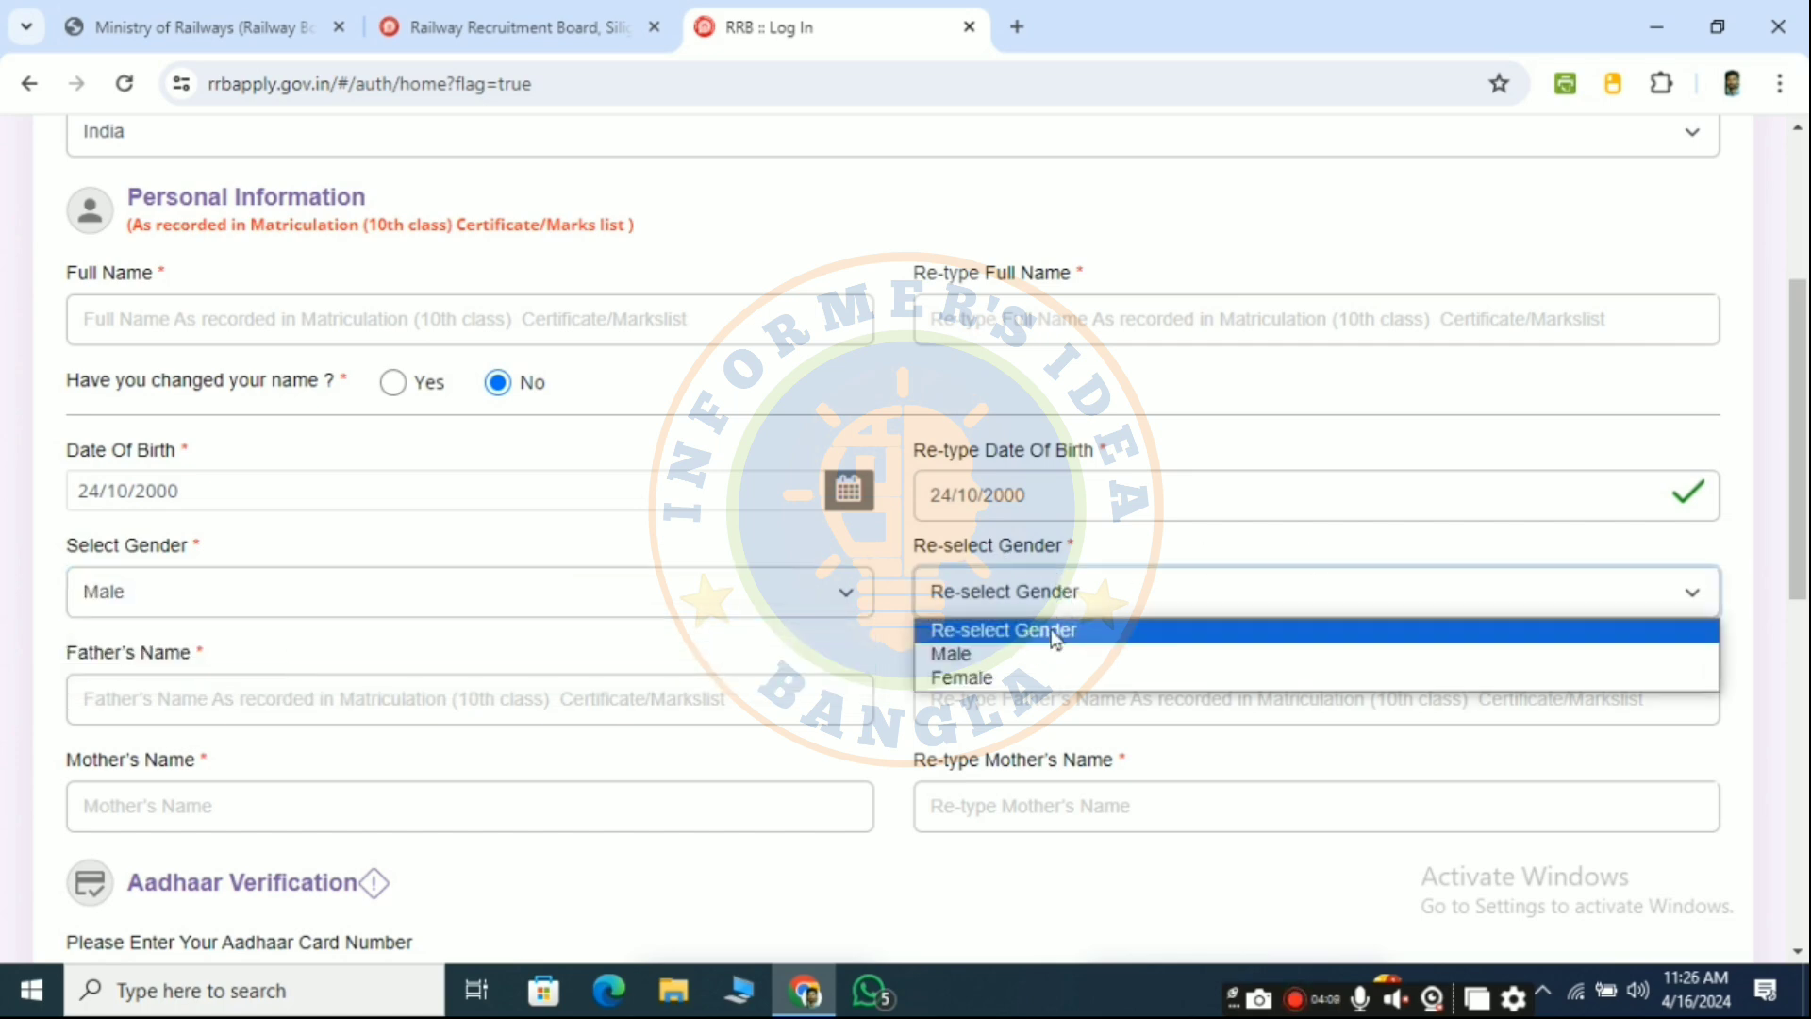
{"action": "left_click", "coordinate": [1063, 656]}
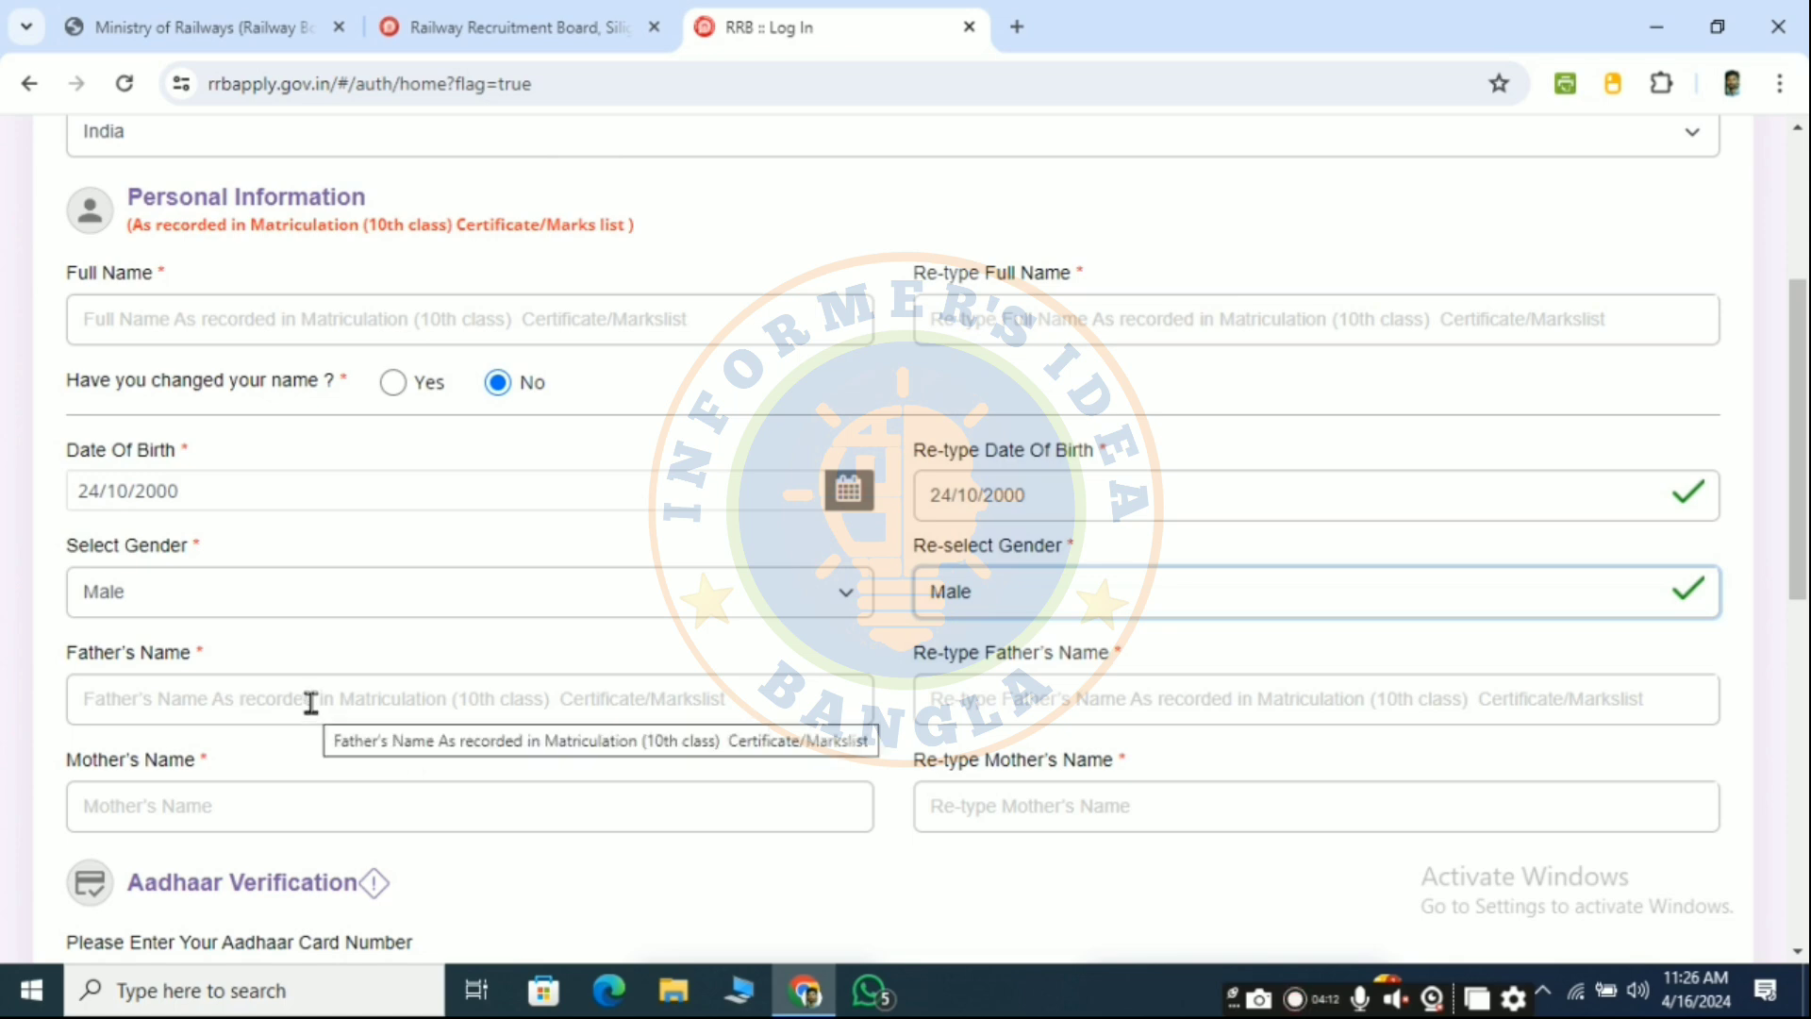
{"action": "scroll", "coordinate": [311, 700], "scroll_direction": "down", "scroll_amount": 3}
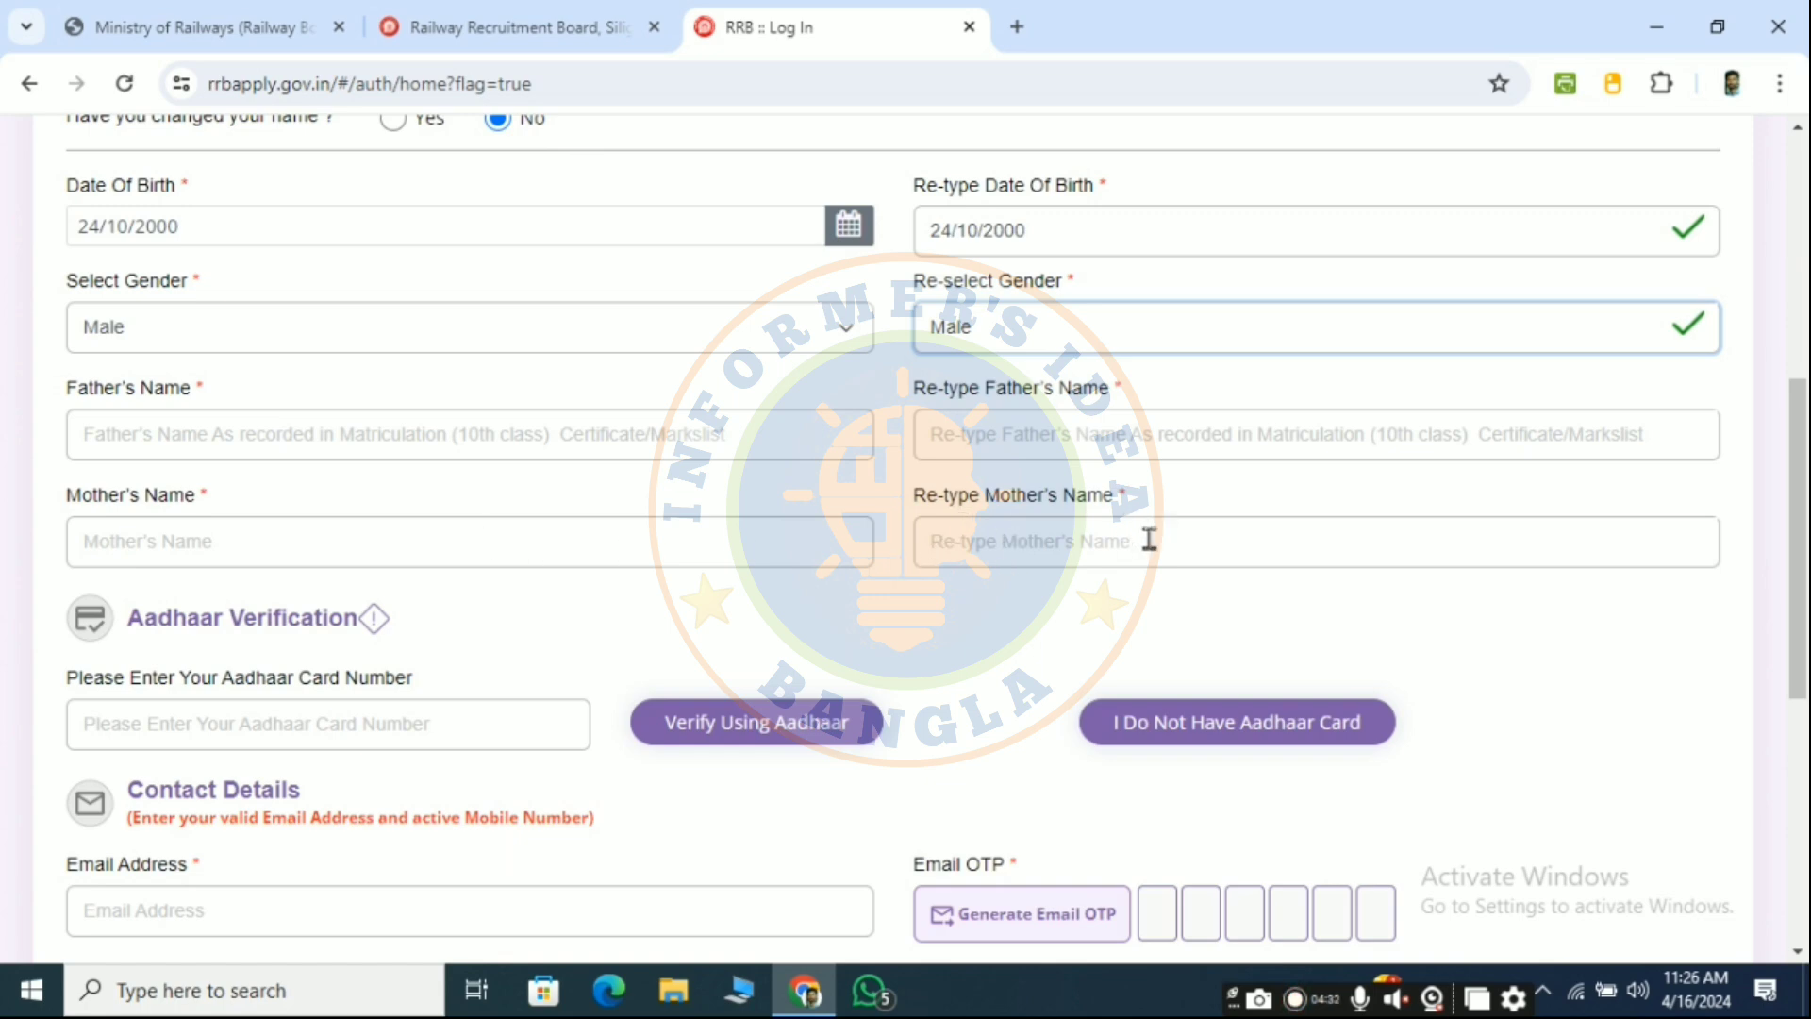
- Declare no Aadhaar card is available and review the accepted proof of ID types
{"action": "scroll", "coordinate": [1149, 538], "scroll_direction": "down", "scroll_amount": 3}
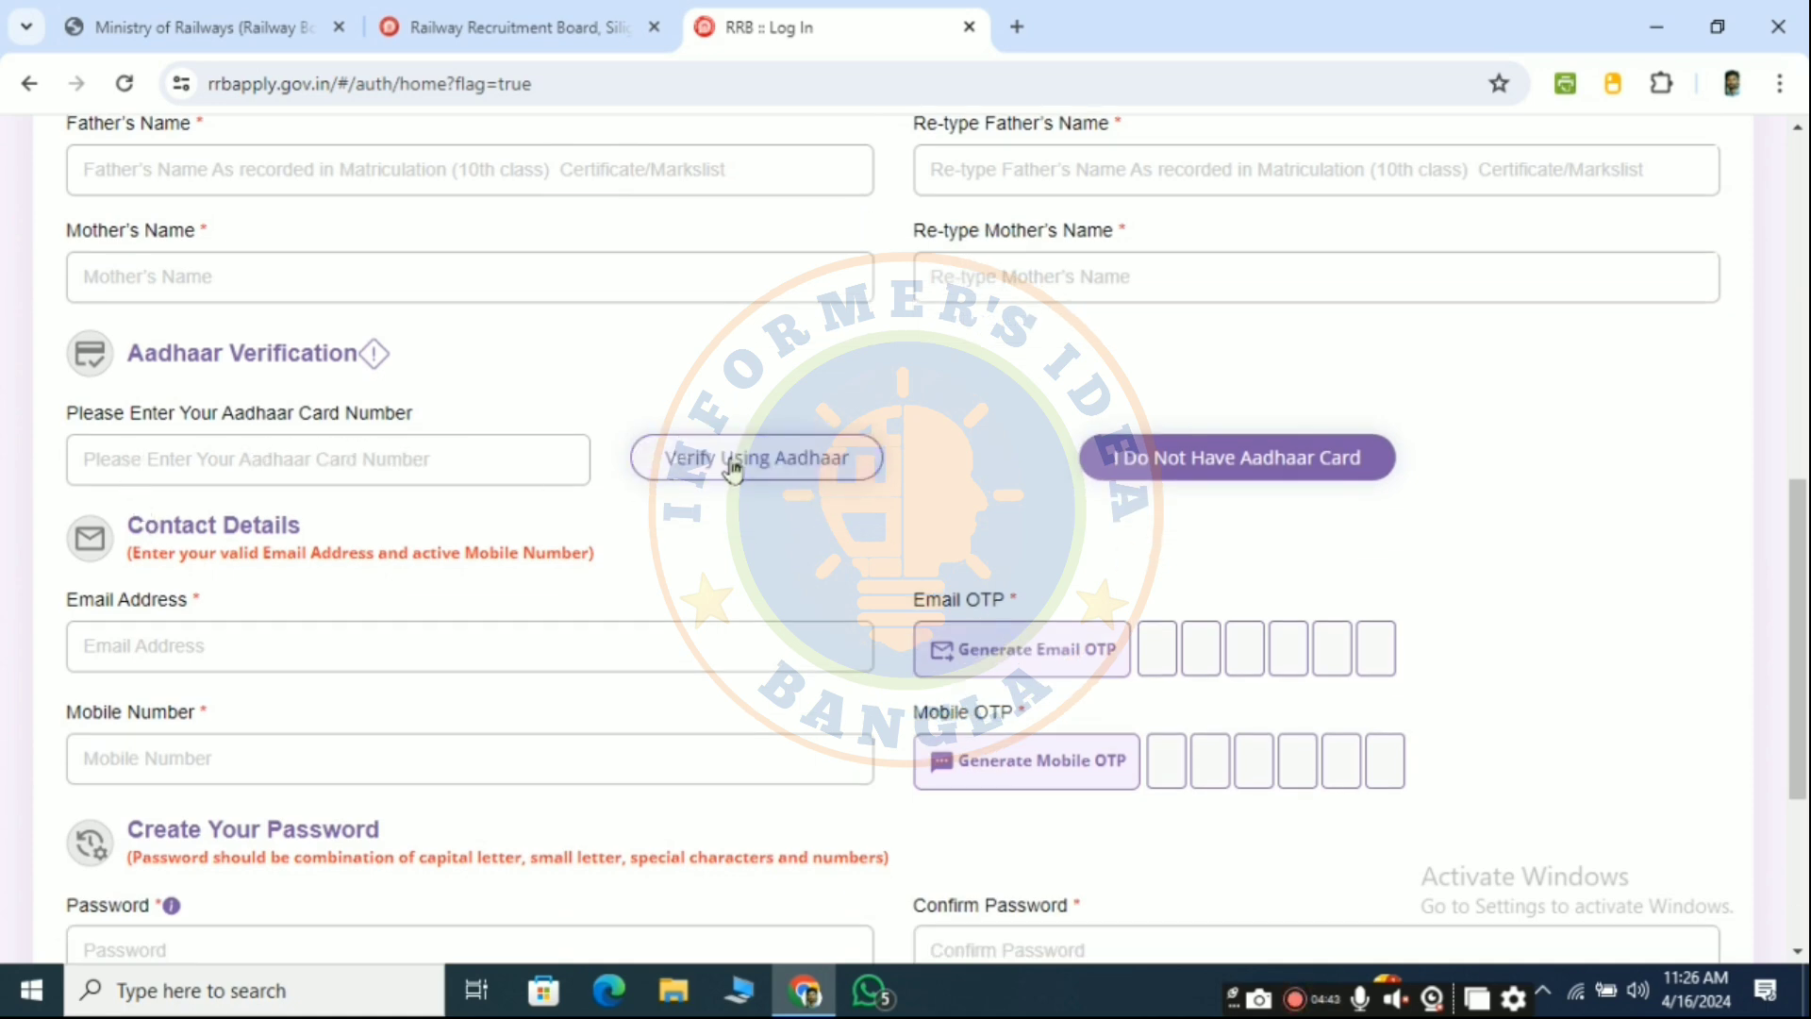
{"action": "left_click", "coordinate": [1240, 458]}
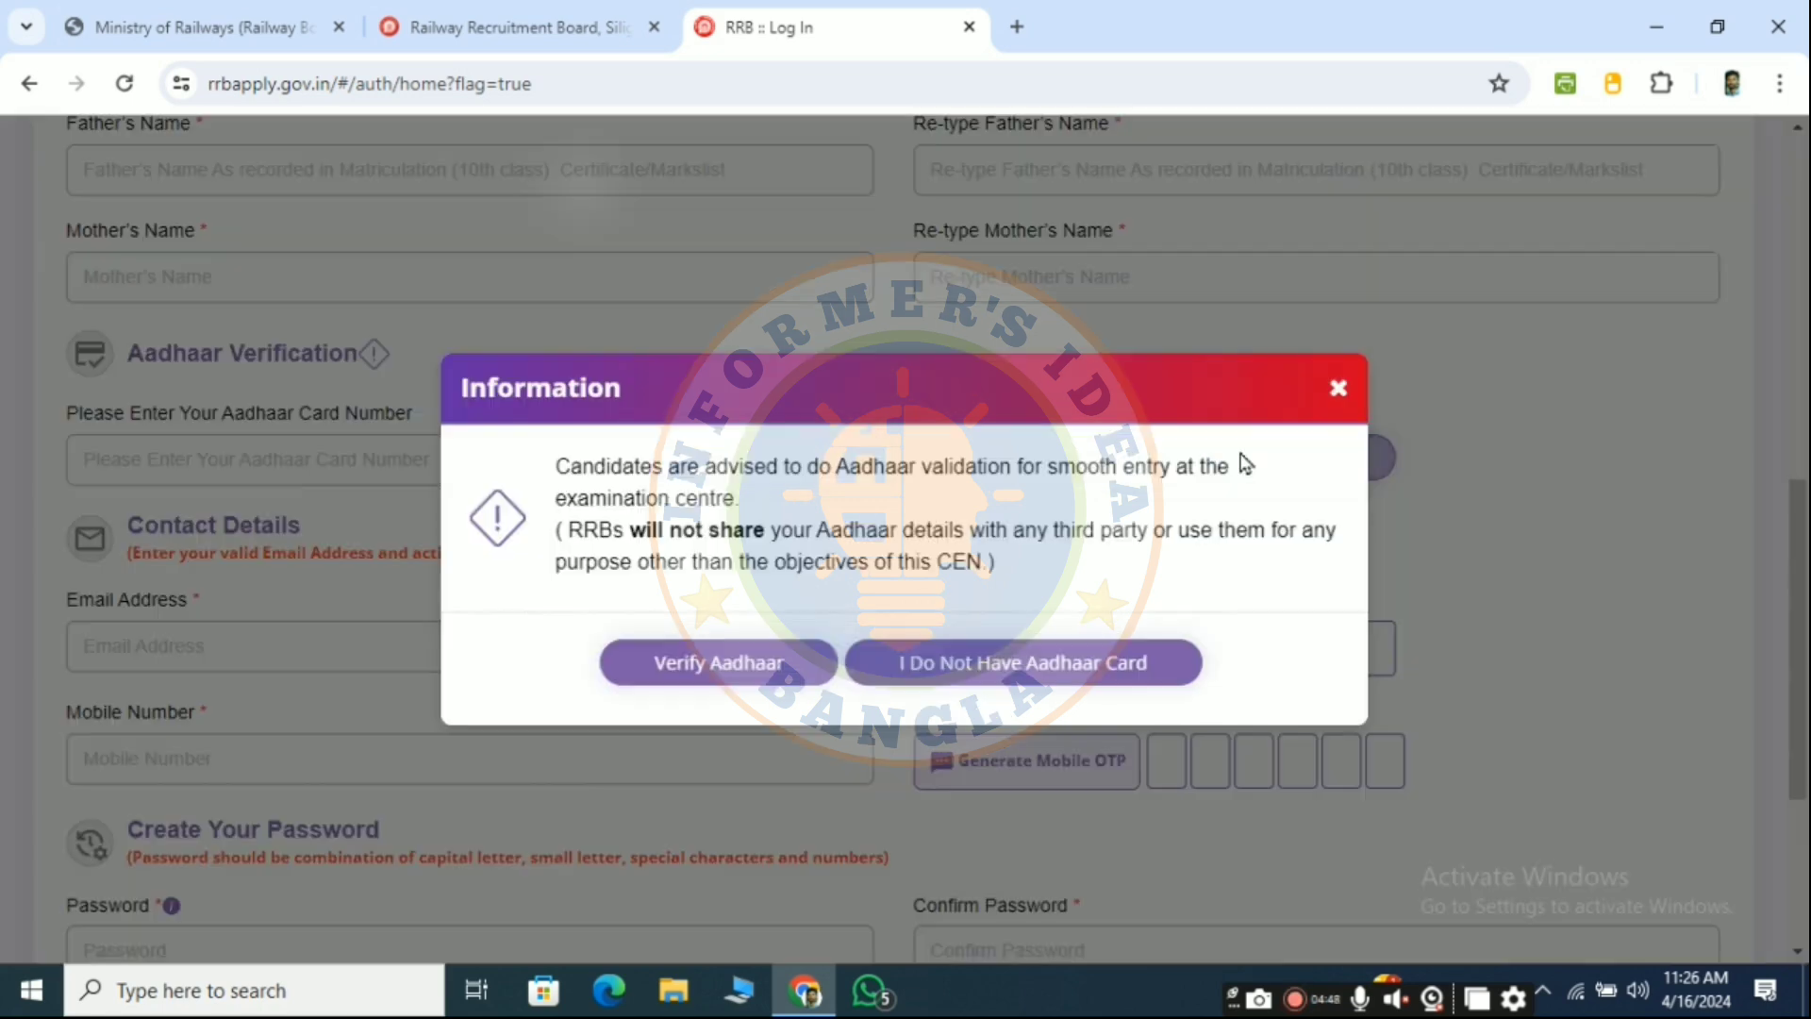
{"action": "left_click", "coordinate": [988, 660]}
{"action": "left_click", "coordinate": [536, 462]}
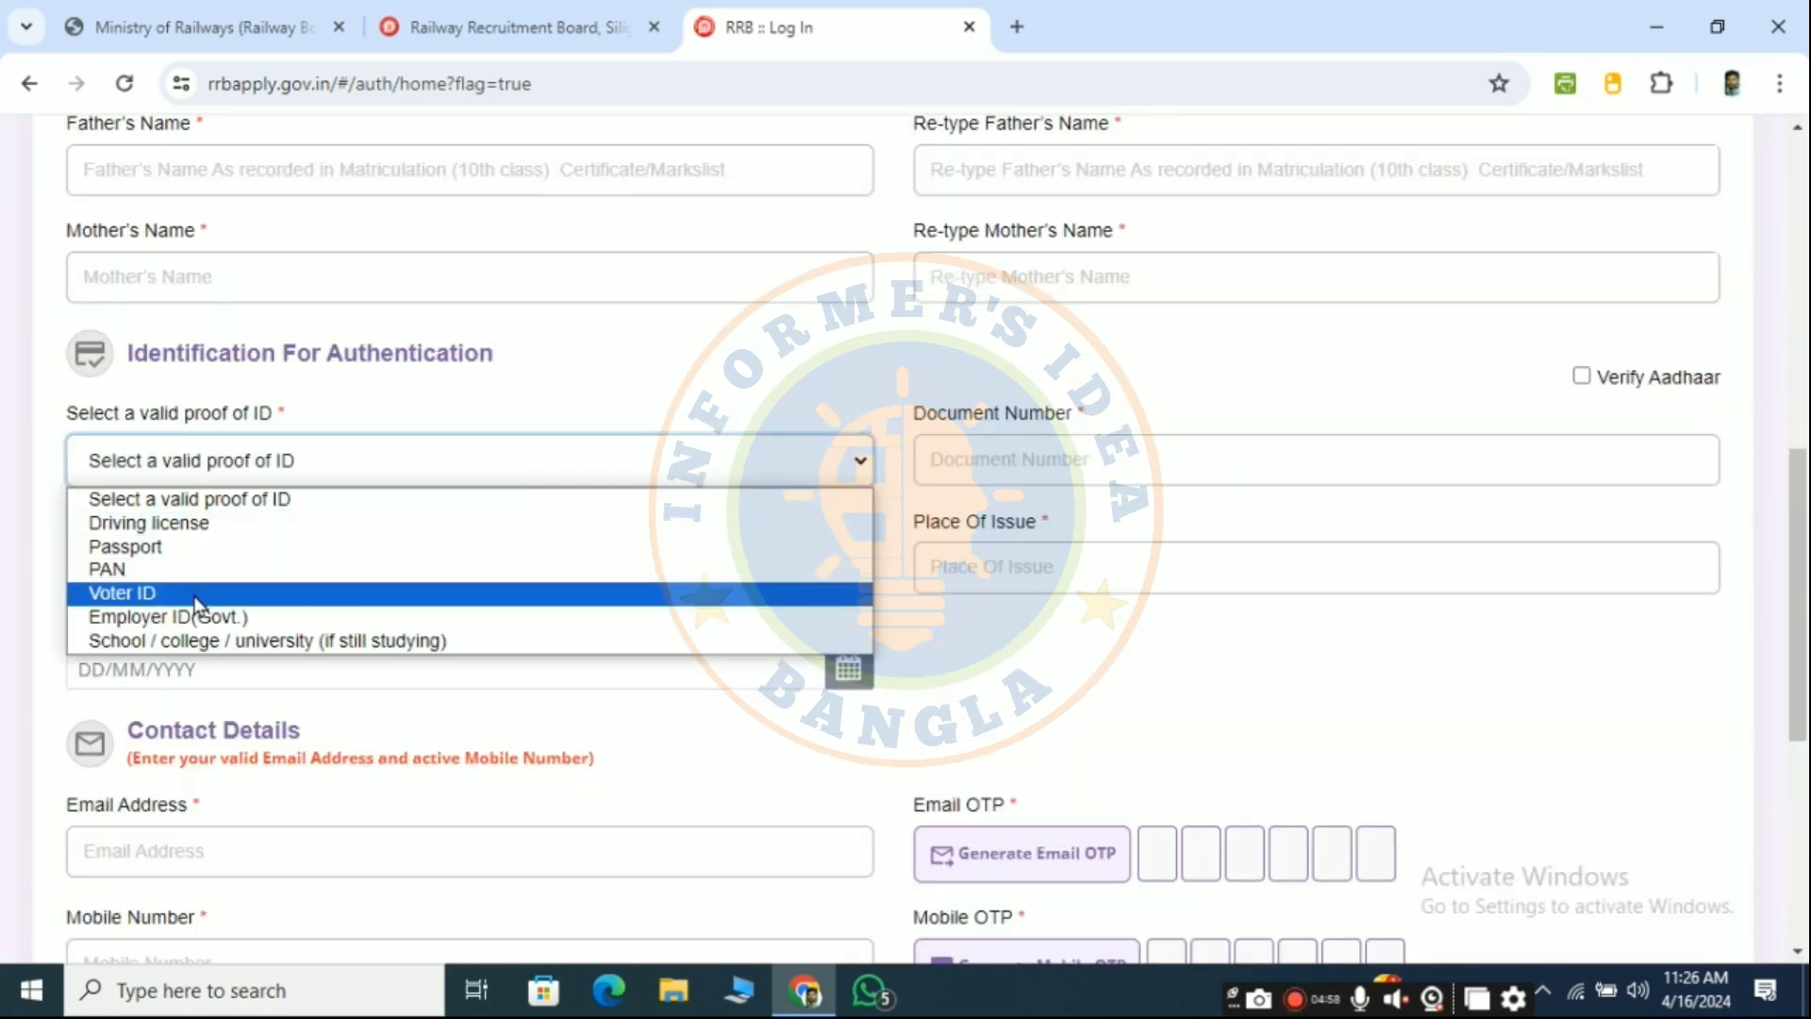
{"action": "left_click", "coordinate": [853, 464]}
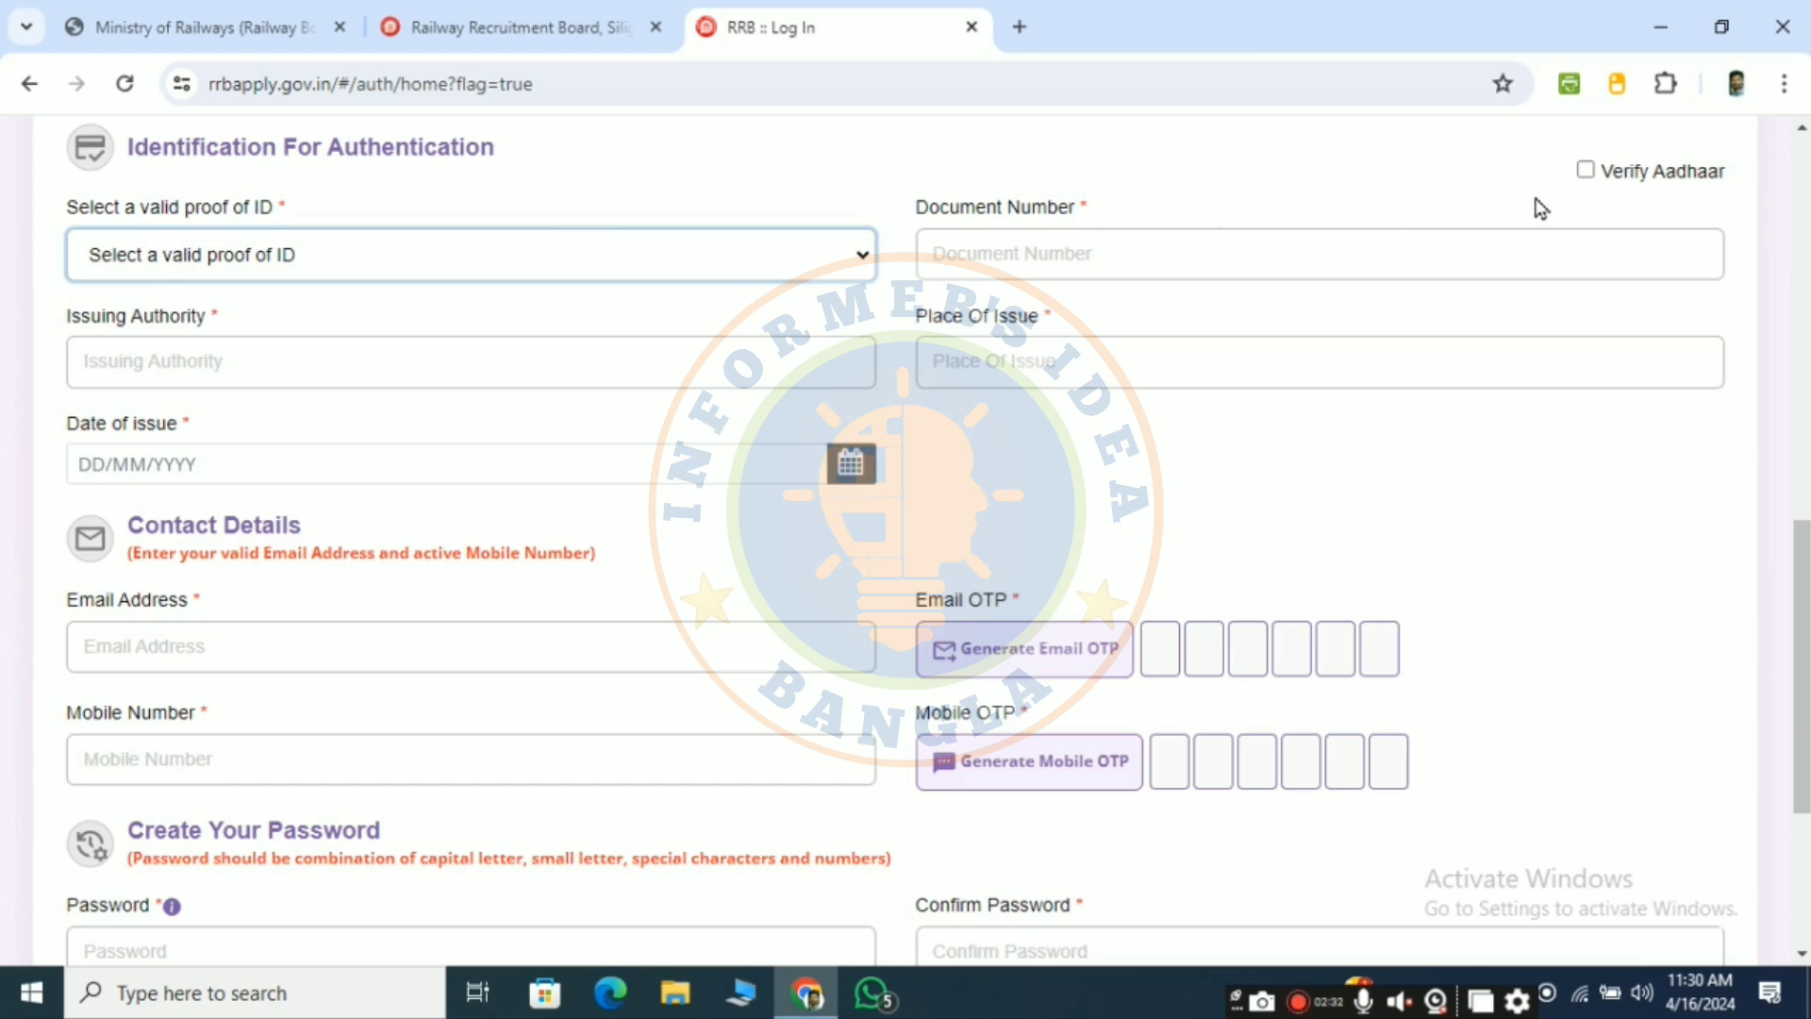
- Switch to Aadhaar verification and paste in the Aadhaar card number
{"action": "left_click", "coordinate": [1584, 171]}
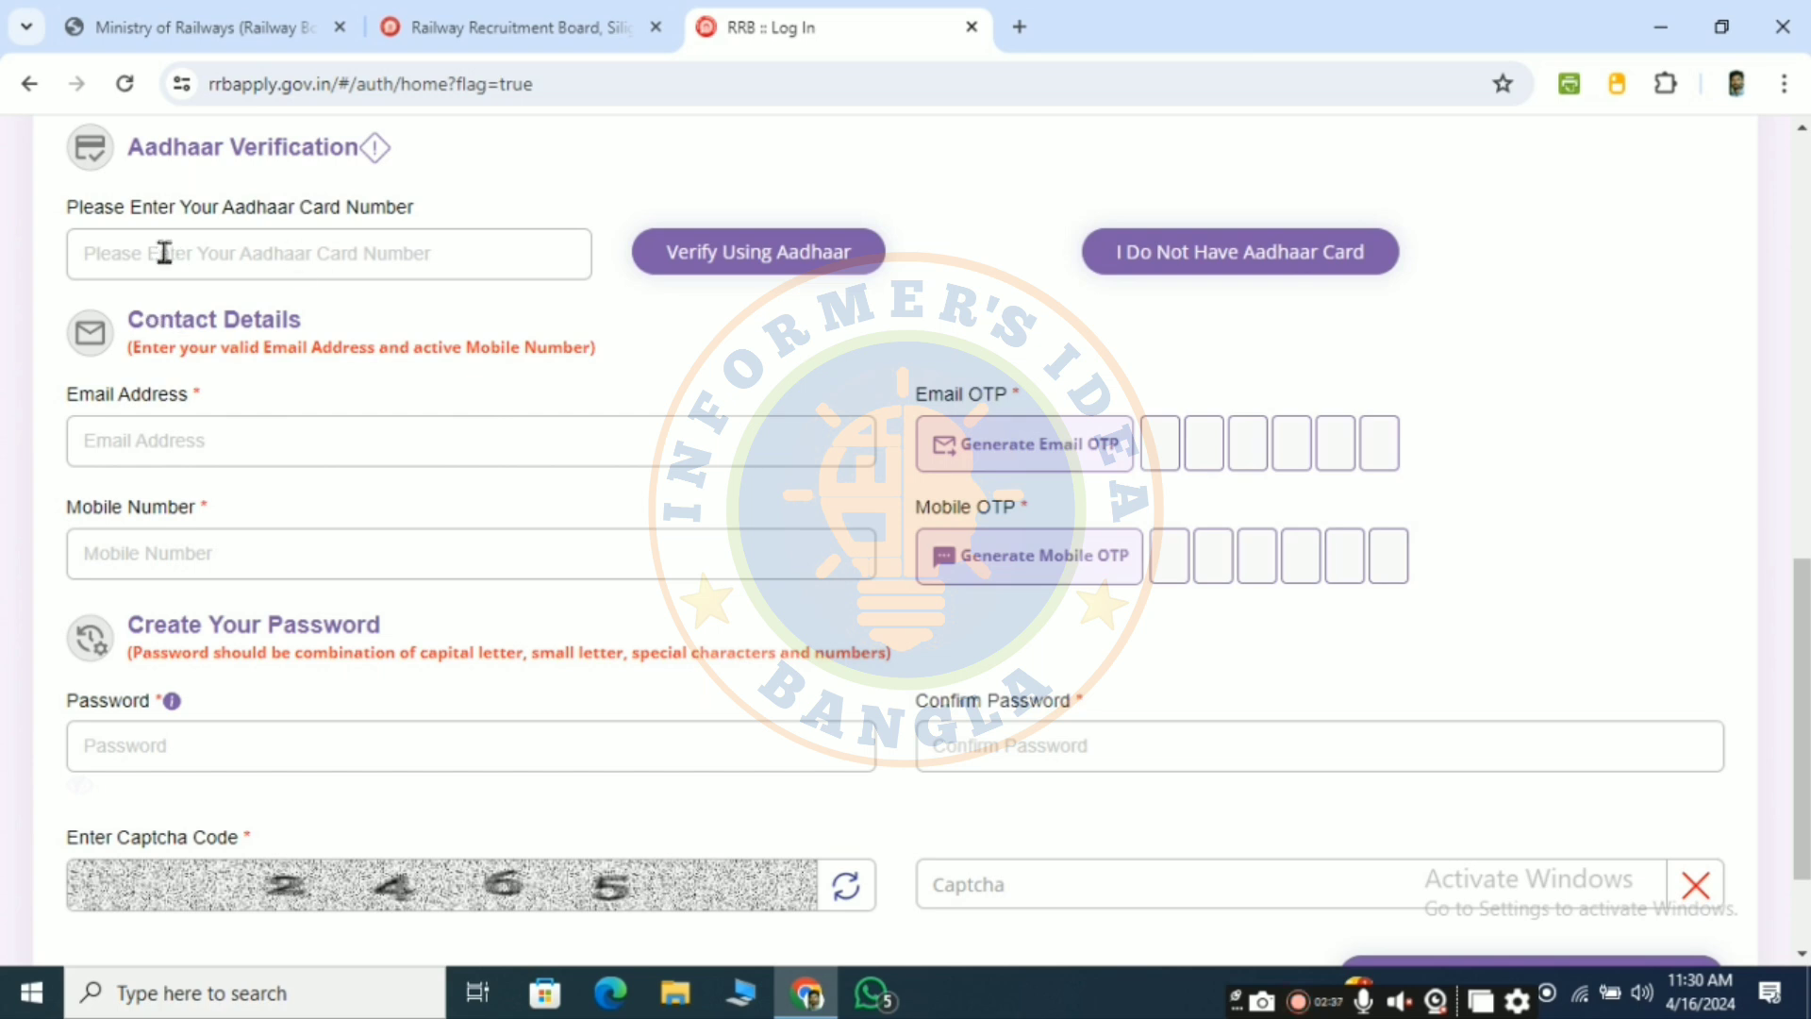
{"action": "left_click", "coordinate": [213, 253]}
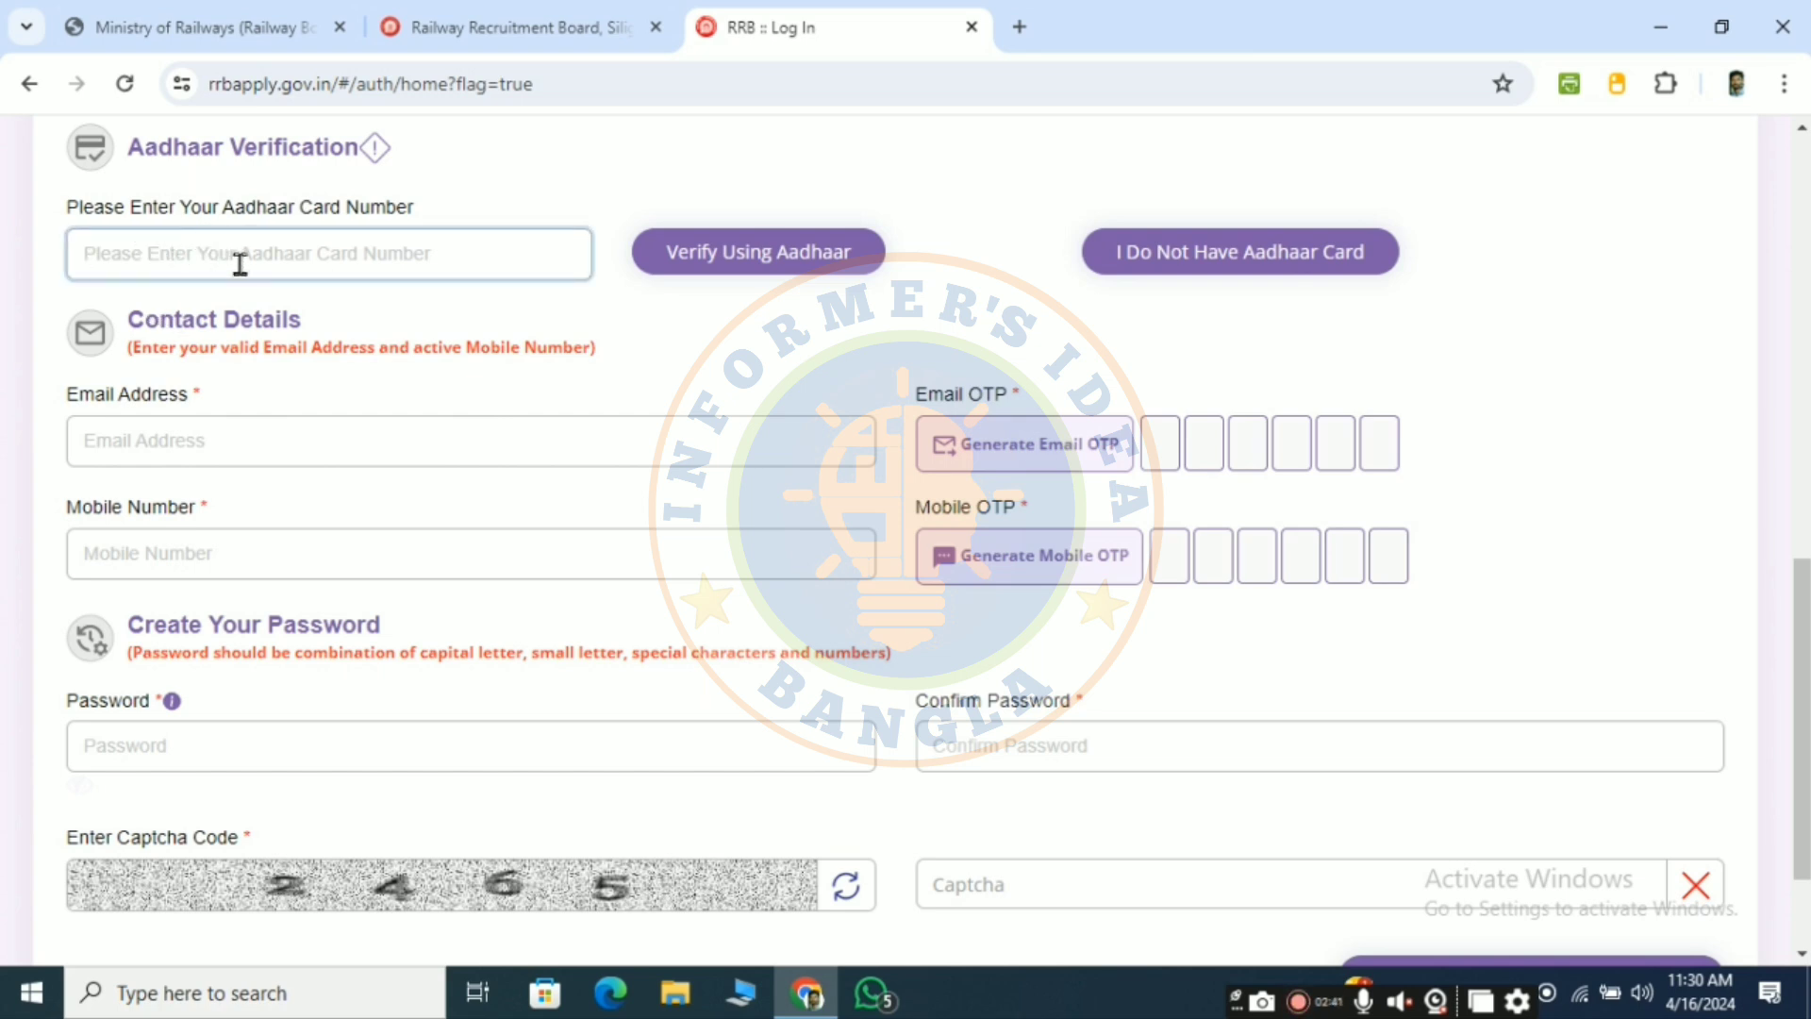
{"action": "key", "text": "ctrl+v"}
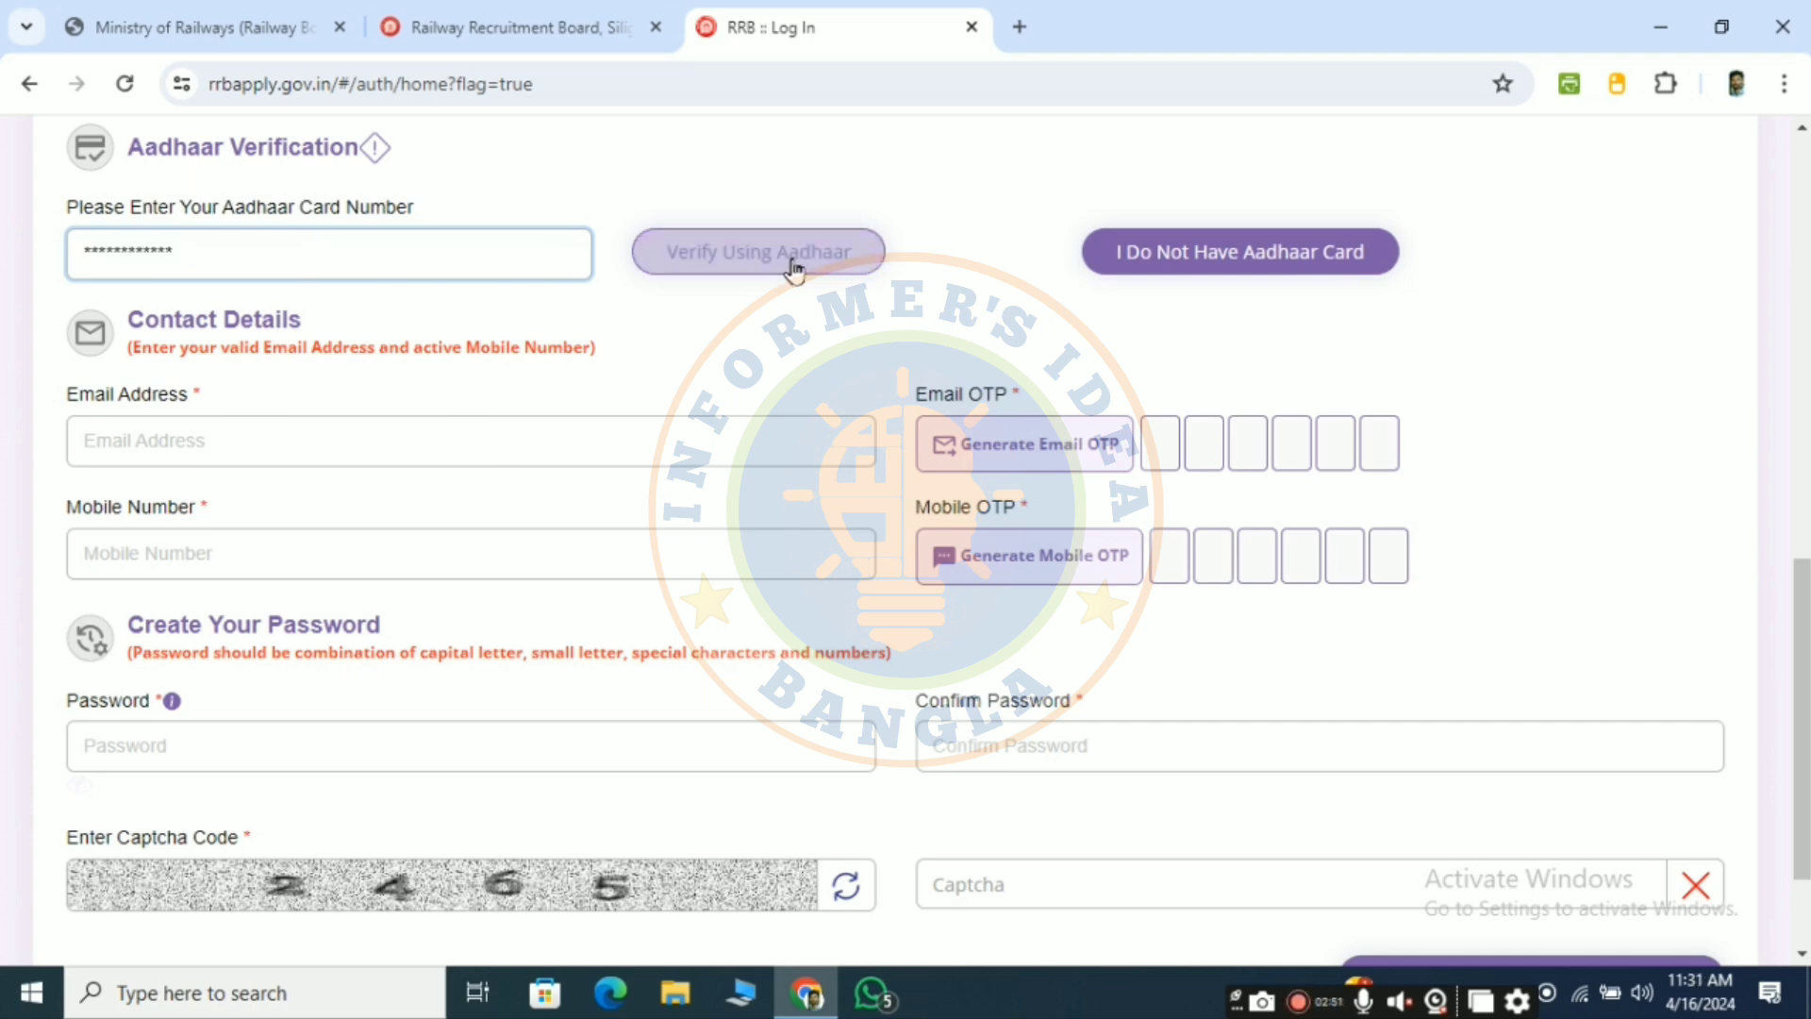
- Confirm the Aadhaar details match the matriculation marksheet, give consent, and verify the Aadhaar number
{"action": "left_click", "coordinate": [794, 250]}
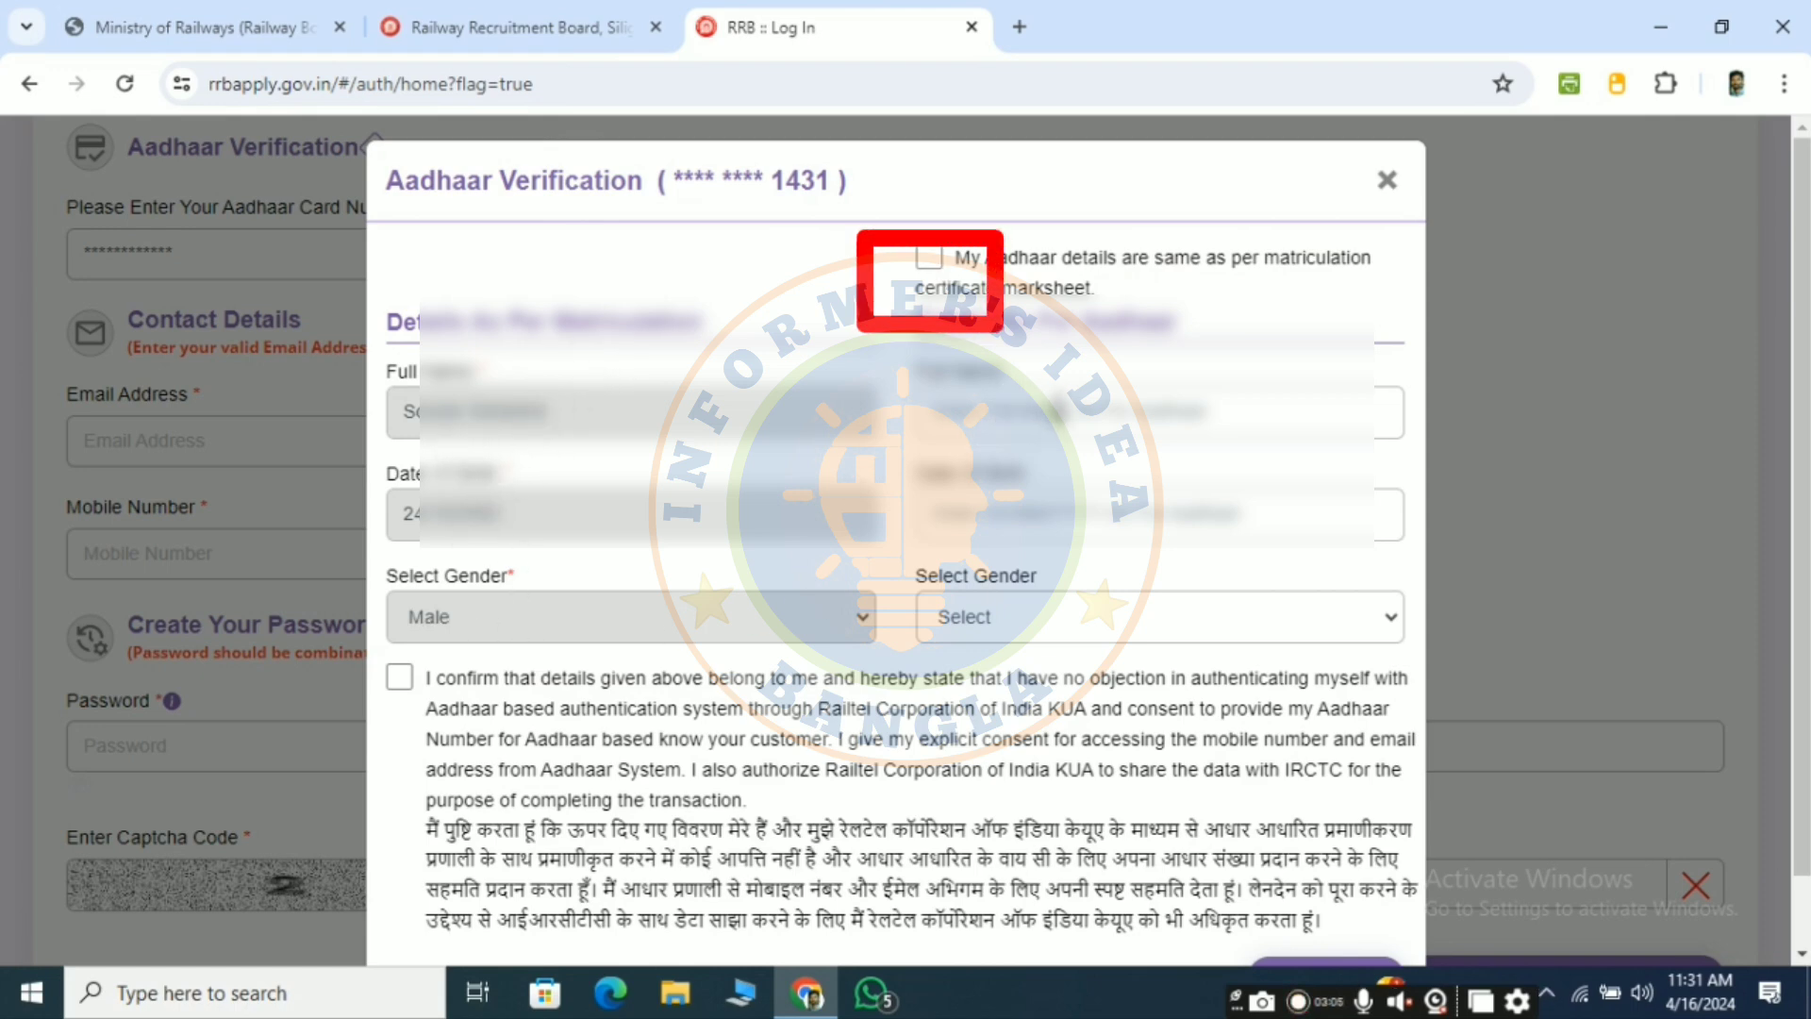
{"action": "left_click", "coordinate": [928, 258]}
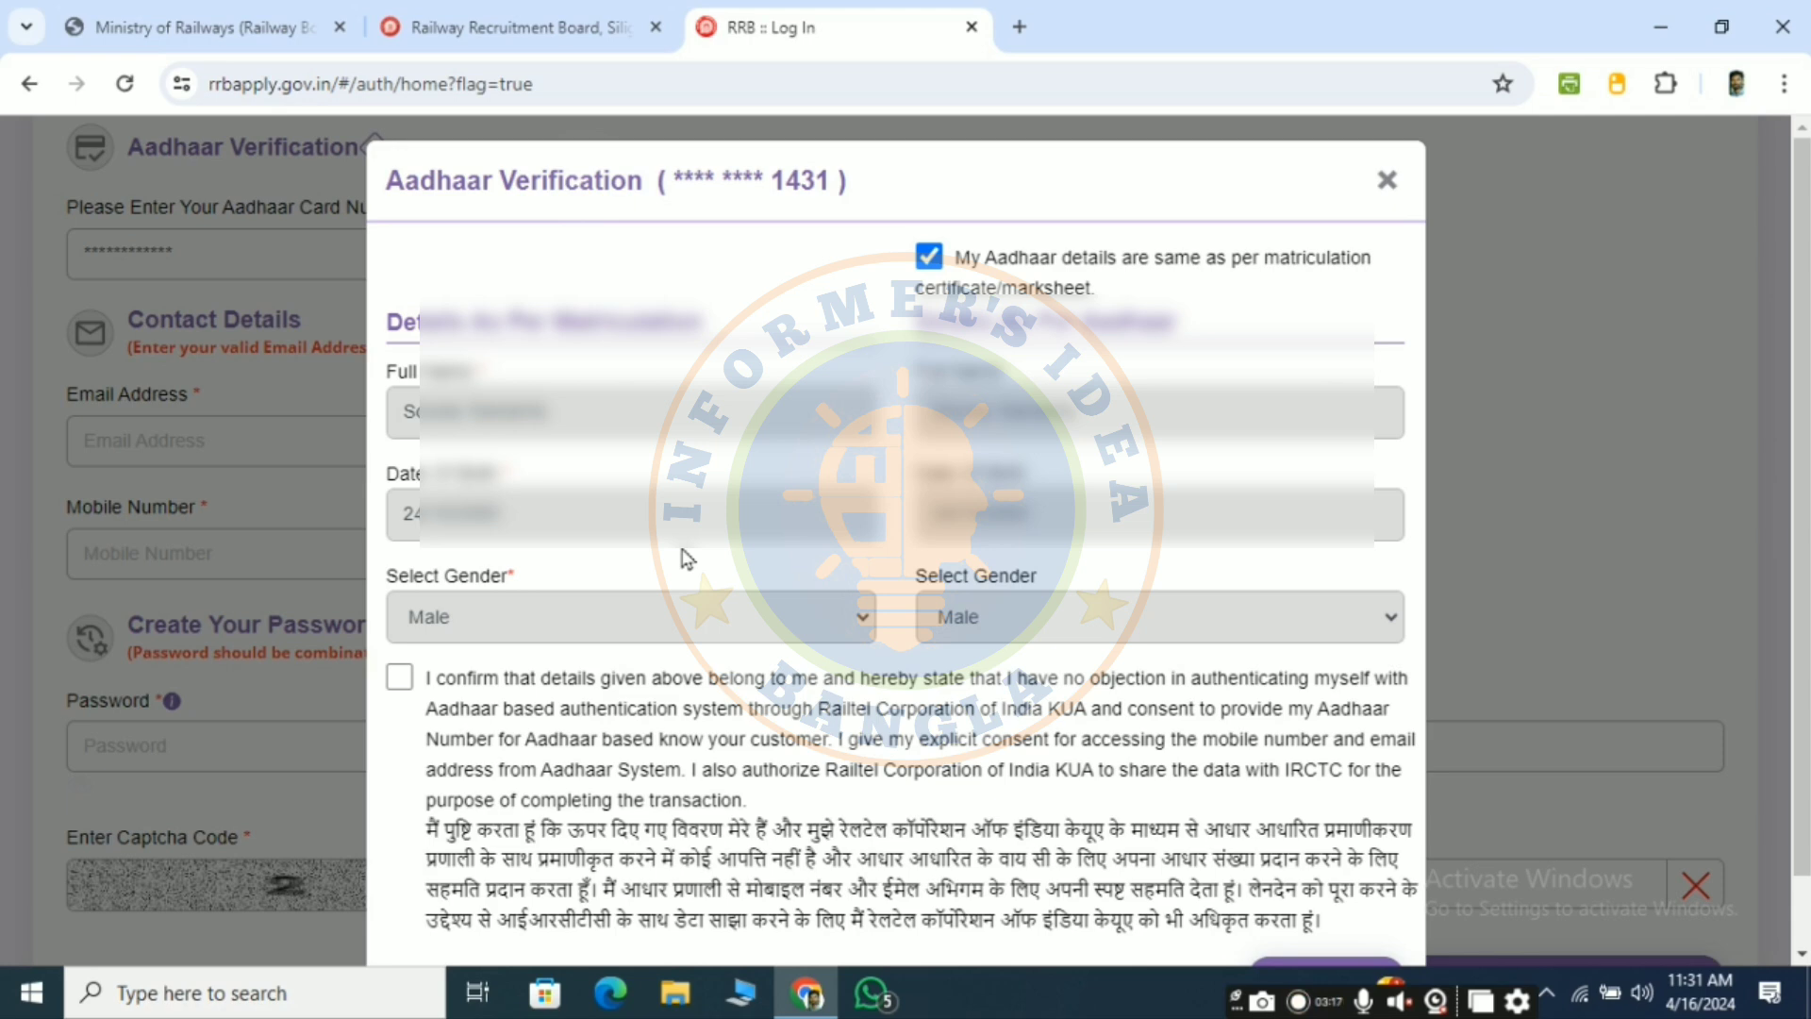
{"action": "scroll", "coordinate": [684, 558], "scroll_direction": "down", "scroll_amount": 1}
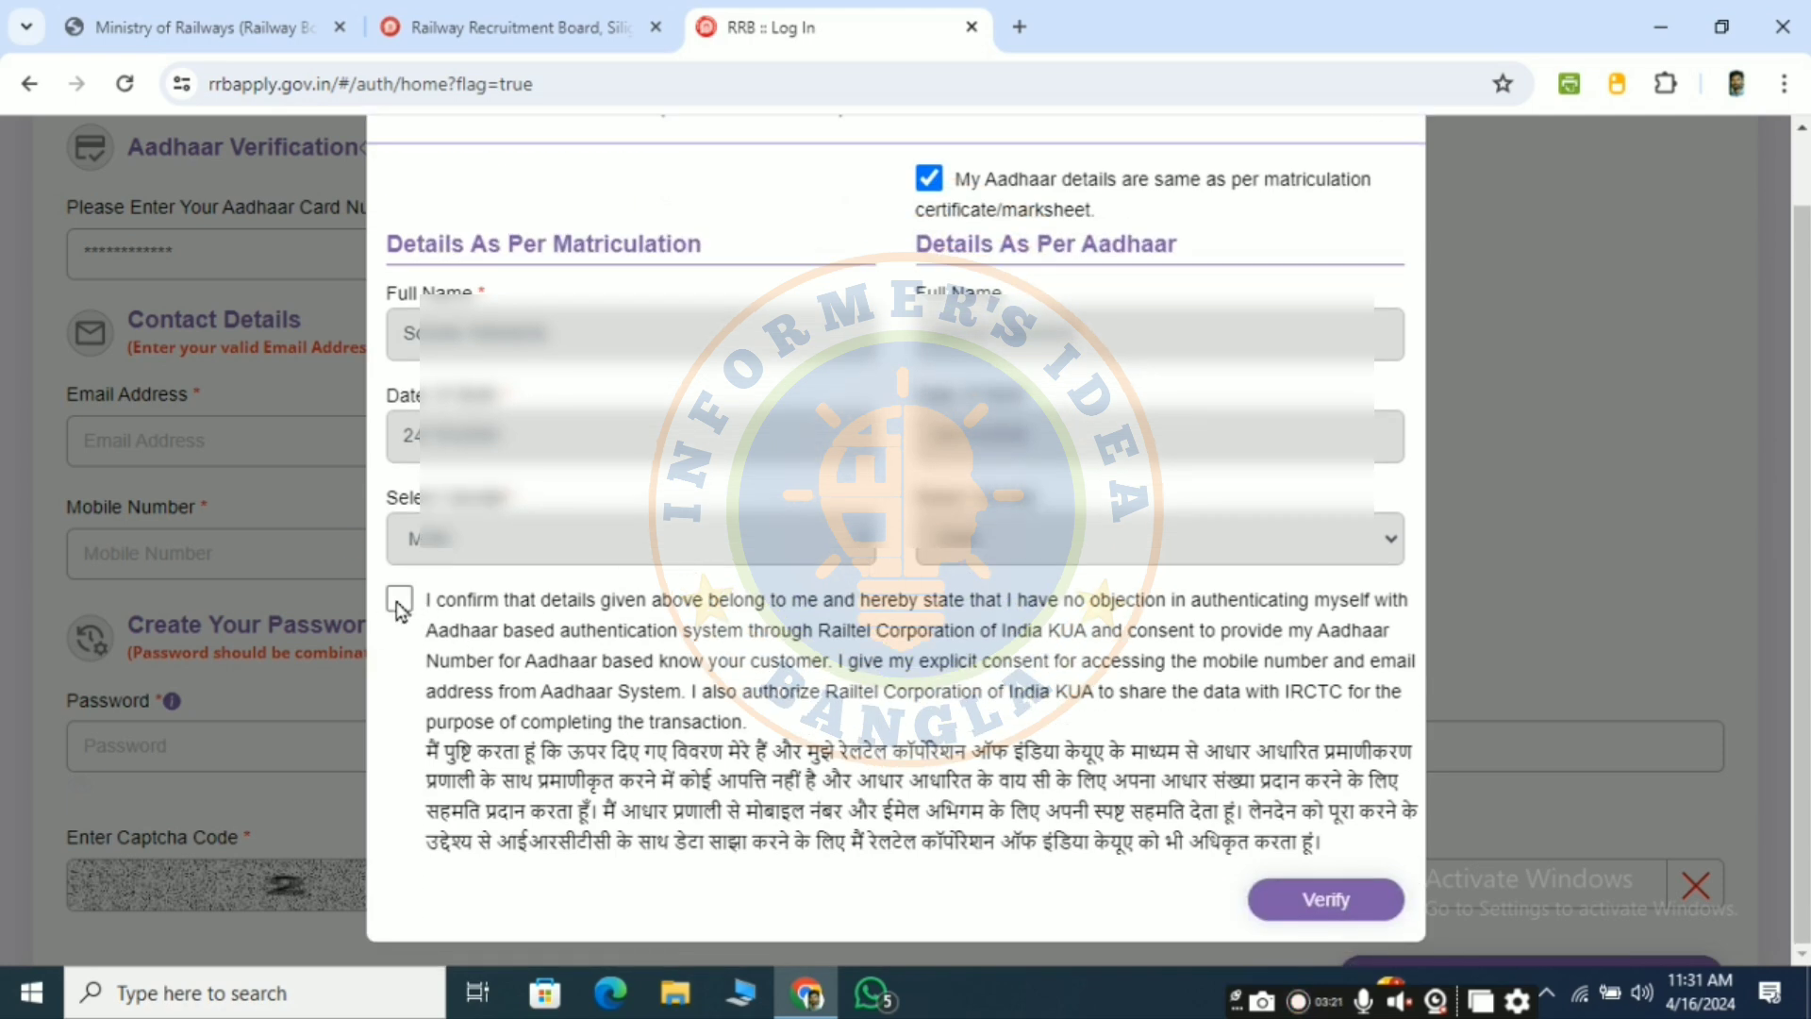
{"action": "left_click", "coordinate": [399, 600]}
{"action": "left_click", "coordinate": [1290, 900]}
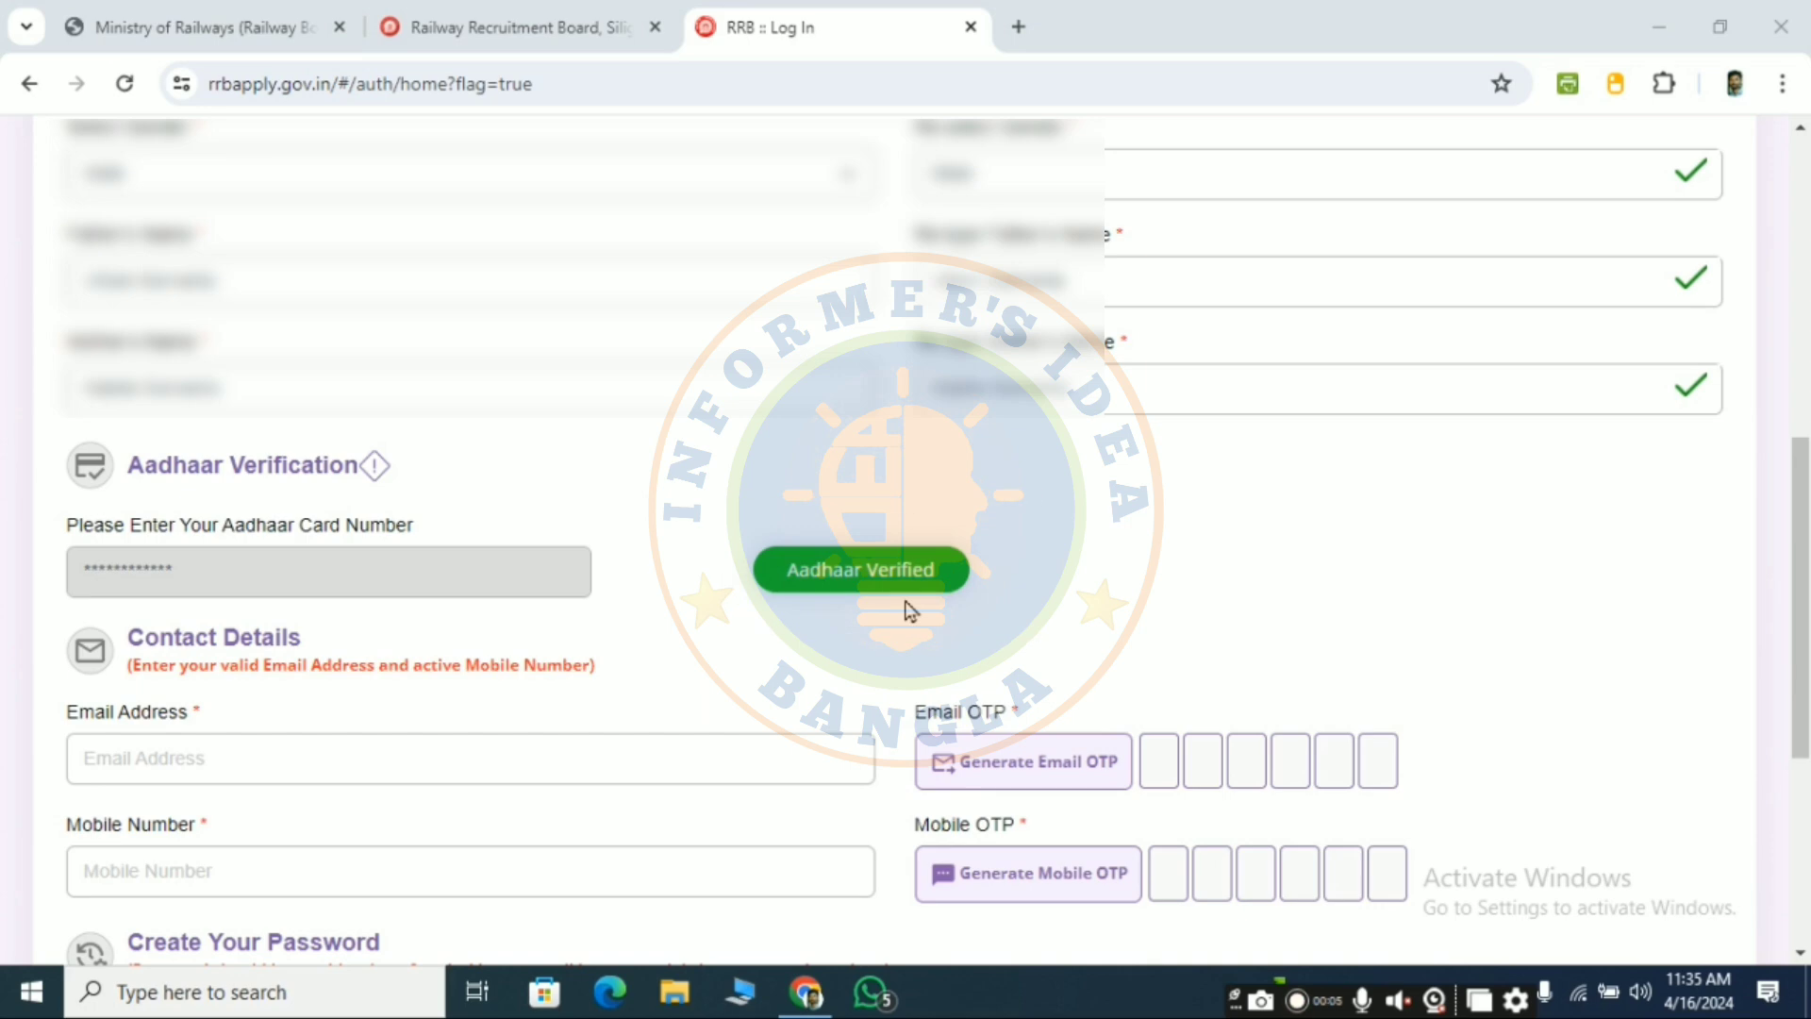
{"action": "scroll", "coordinate": [907, 608], "scroll_direction": "down", "scroll_amount": 4}
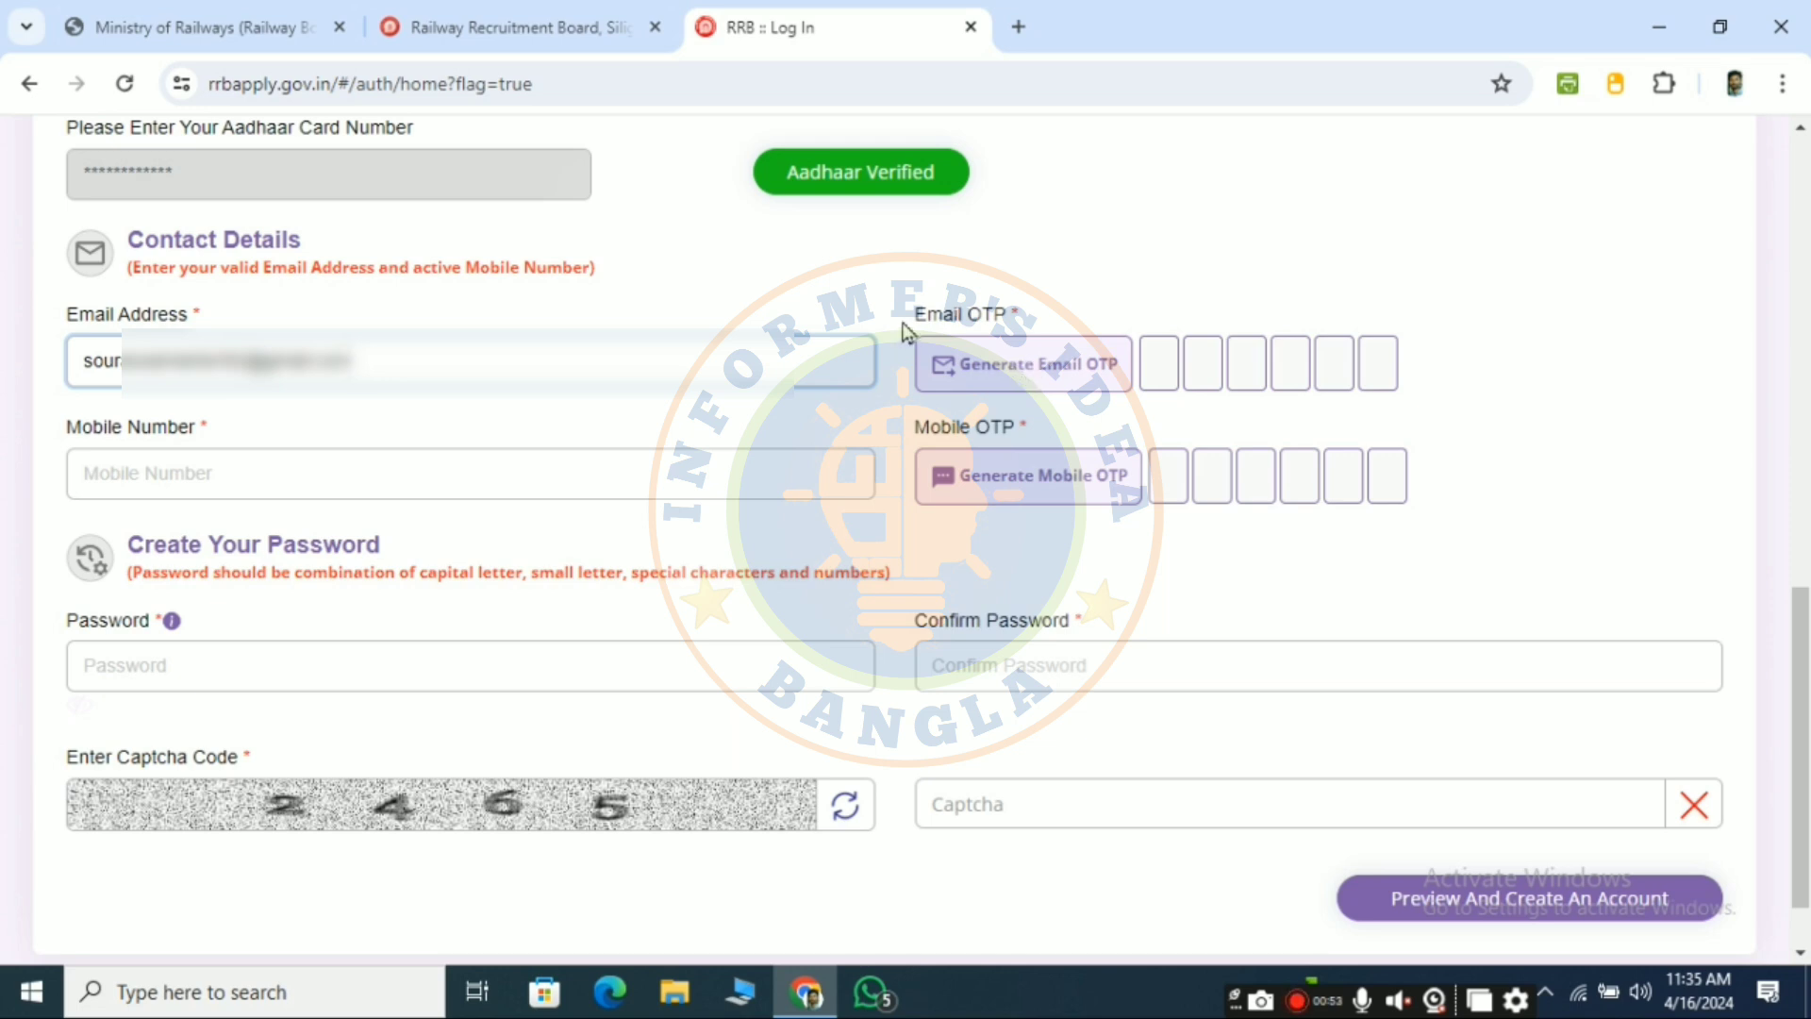
- Generate and enter the e-mail OTP, fill the saved mobile number, and request the mobile OTP
{"action": "left_click", "coordinate": [1017, 362]}
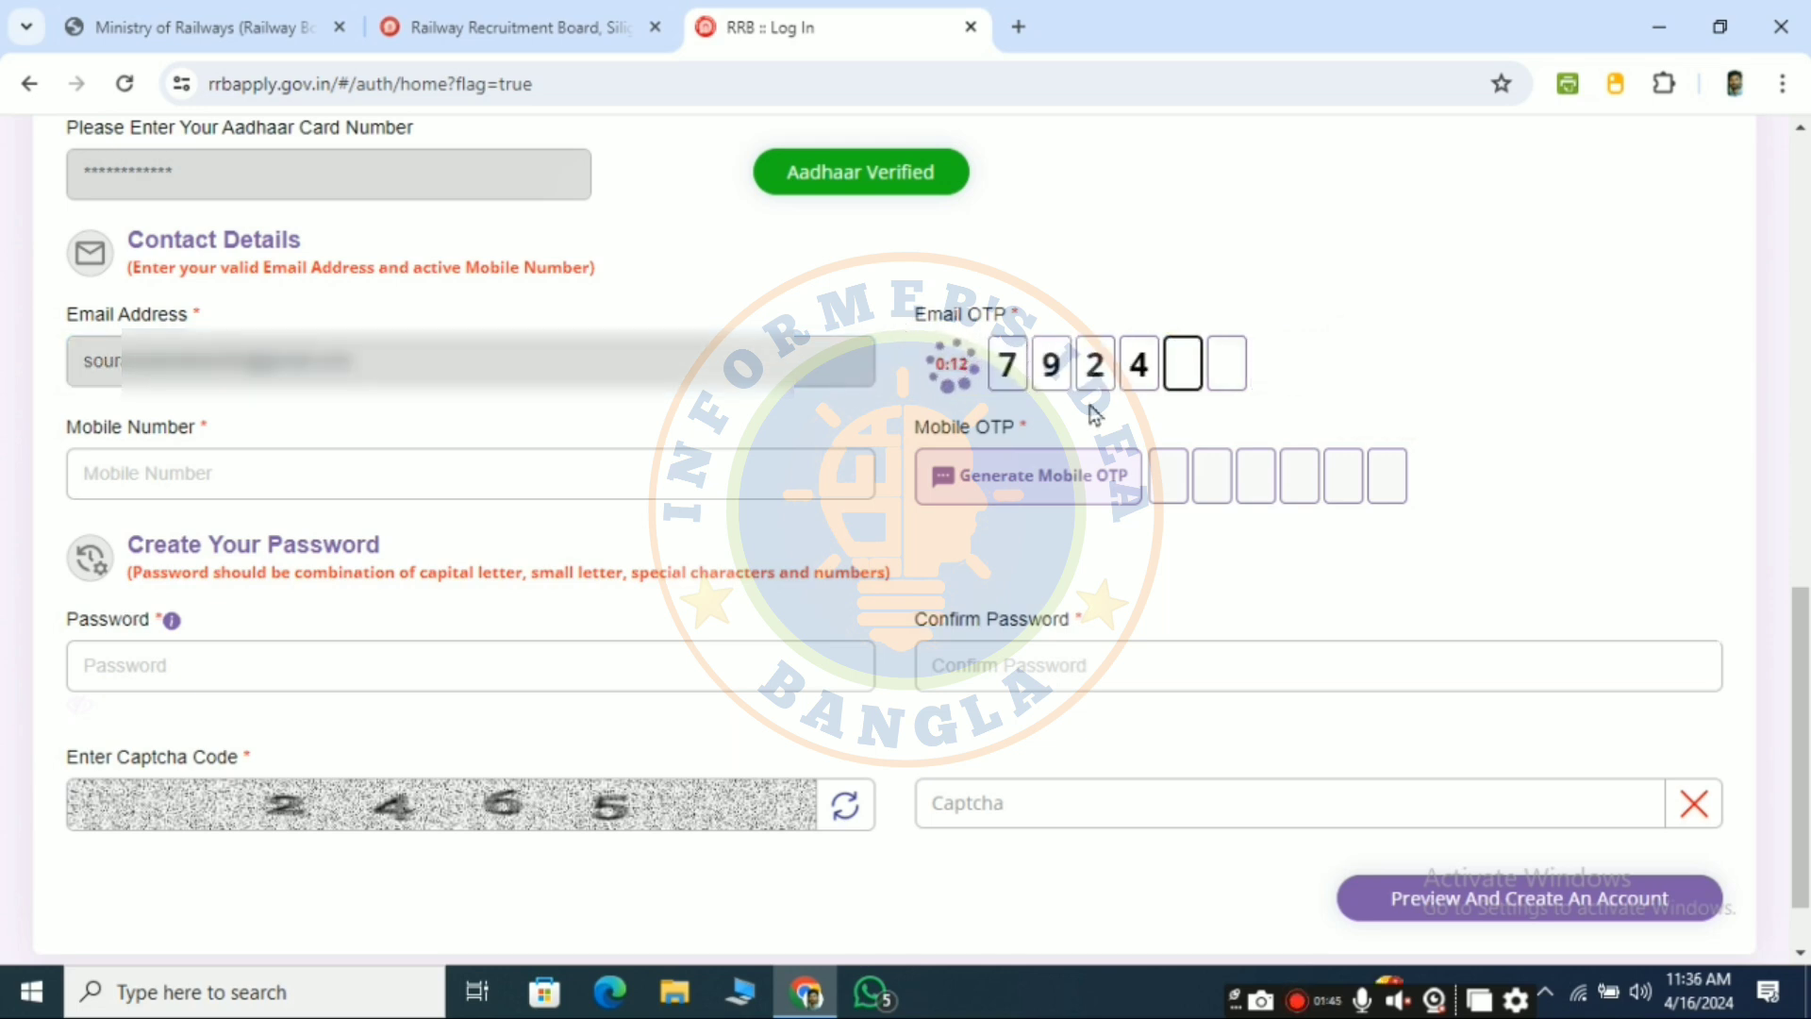
{"action": "type", "text": "95"}
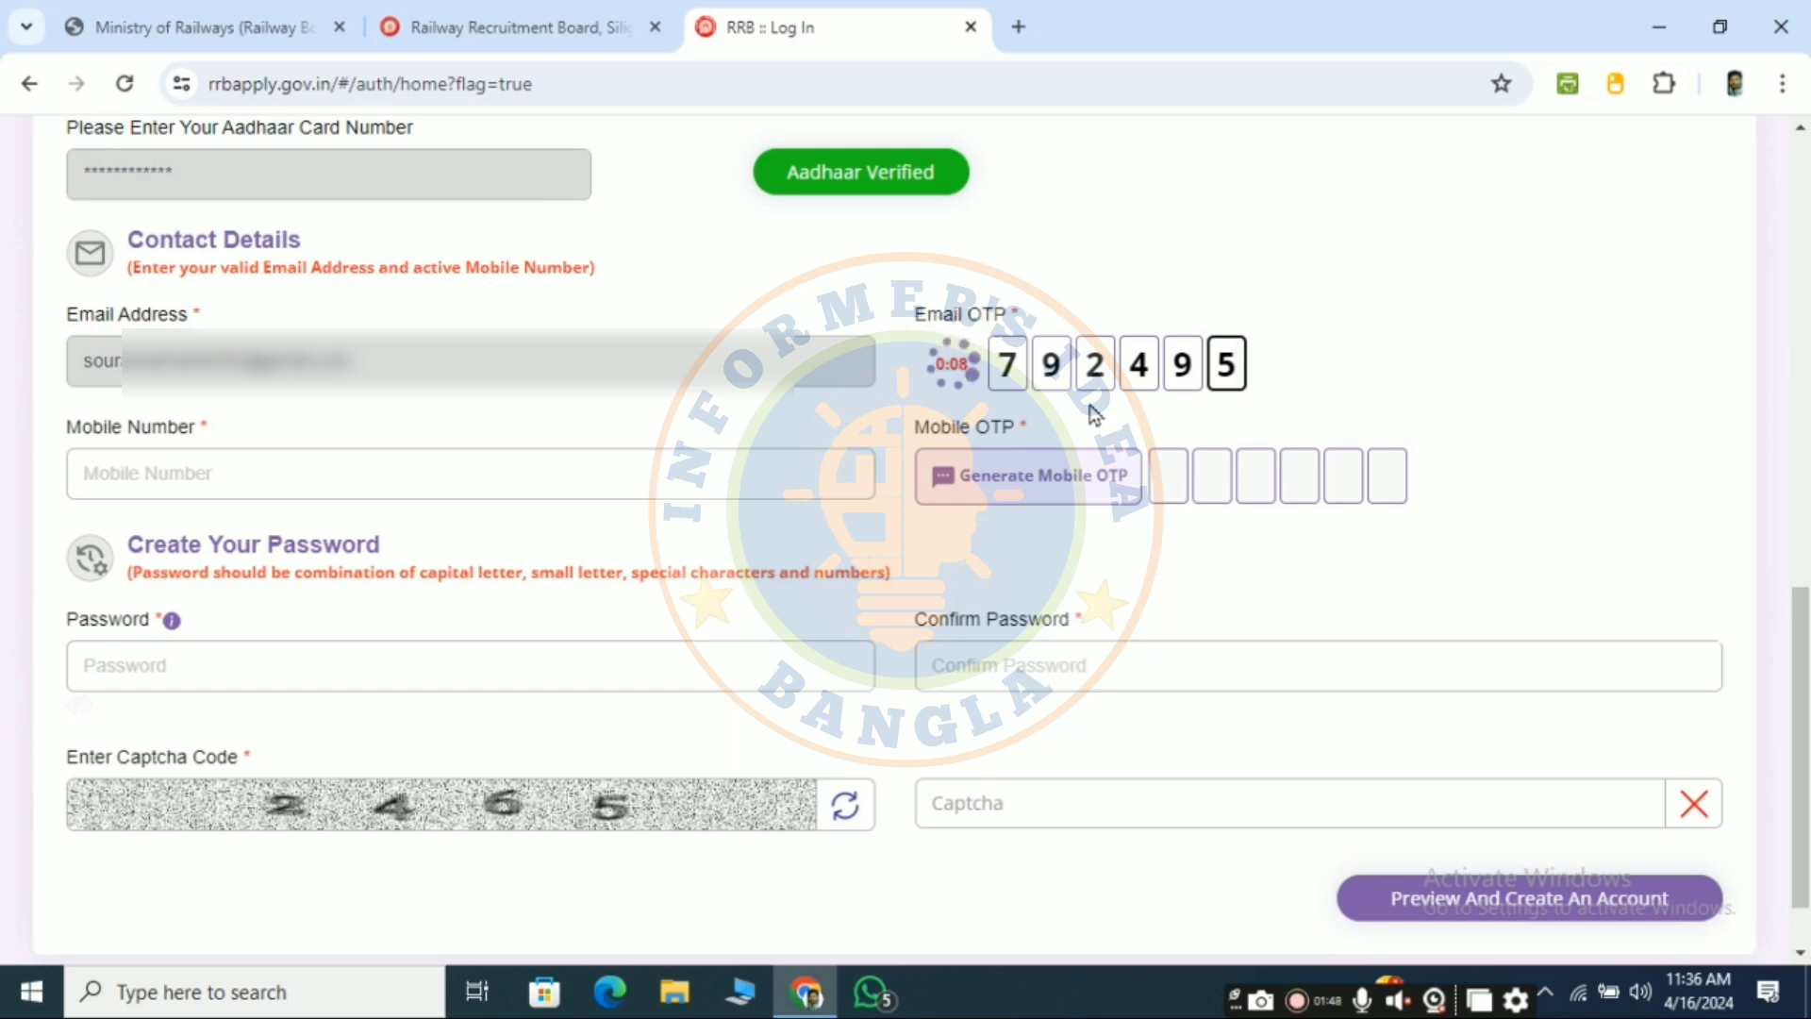
{"action": "left_click", "coordinate": [586, 480]}
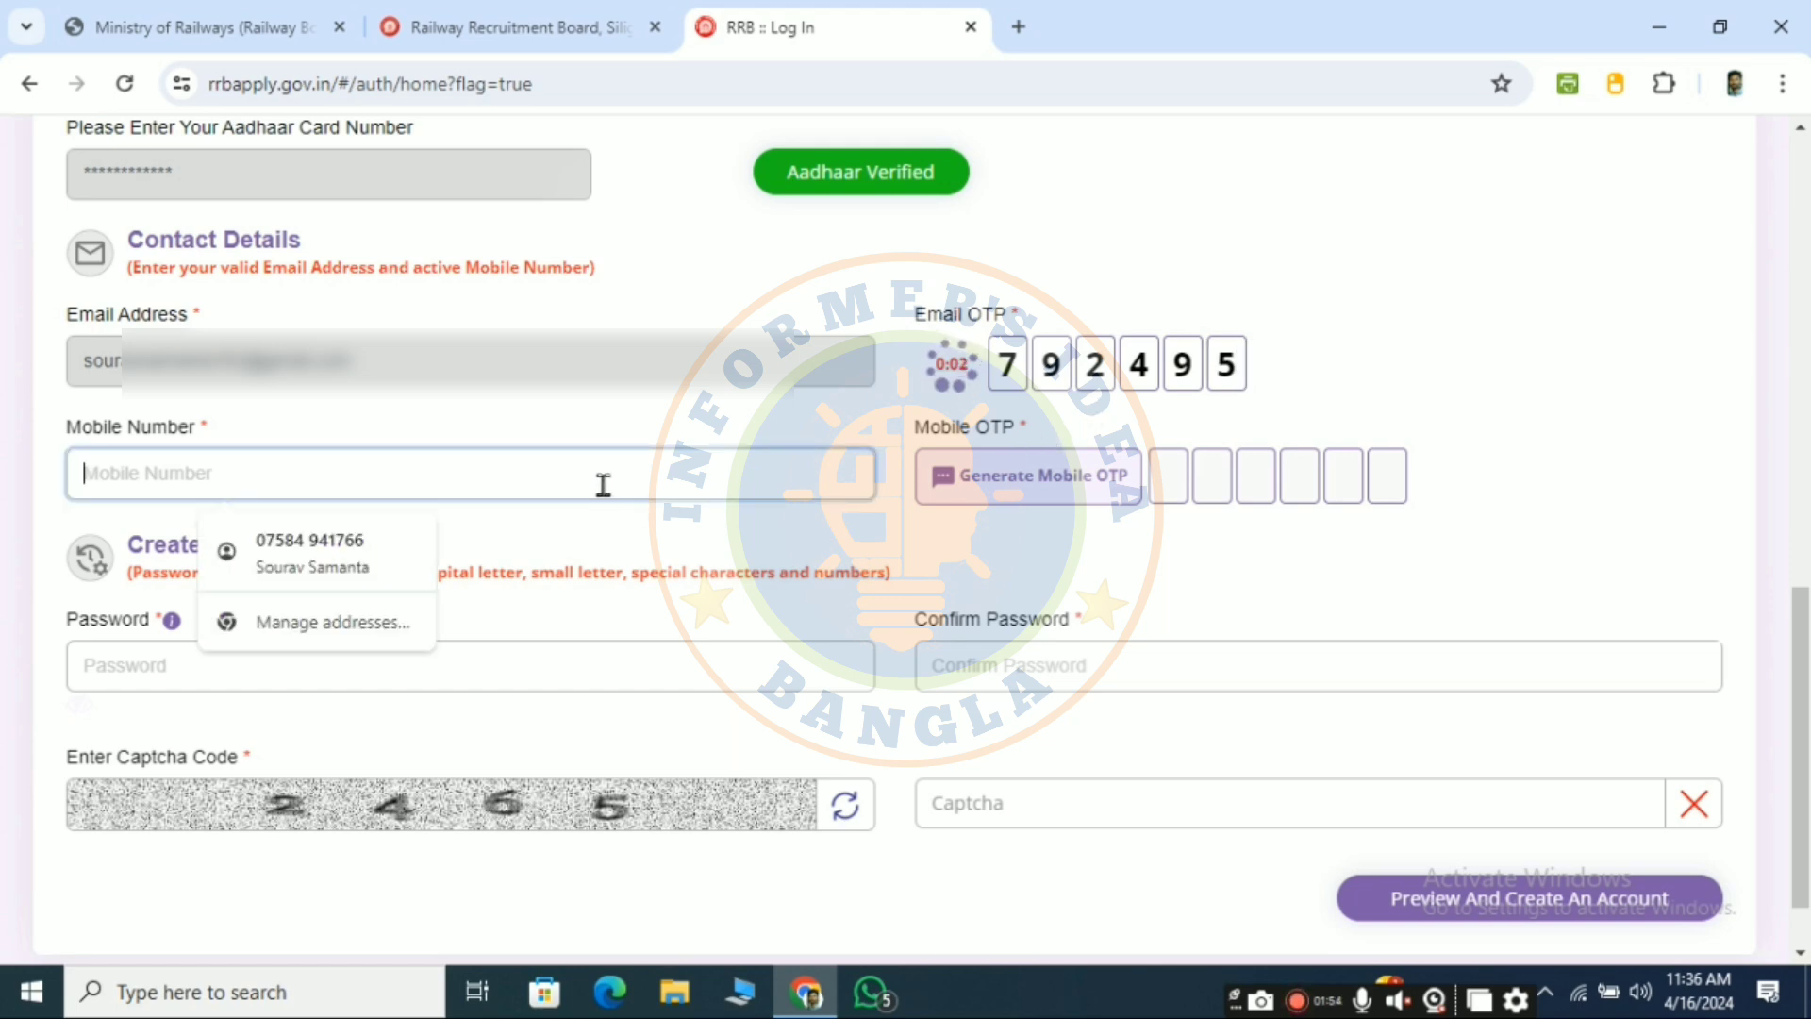
{"action": "key", "text": "Down"}
{"action": "key", "text": "Return"}
{"action": "left_click", "coordinate": [1065, 482]}
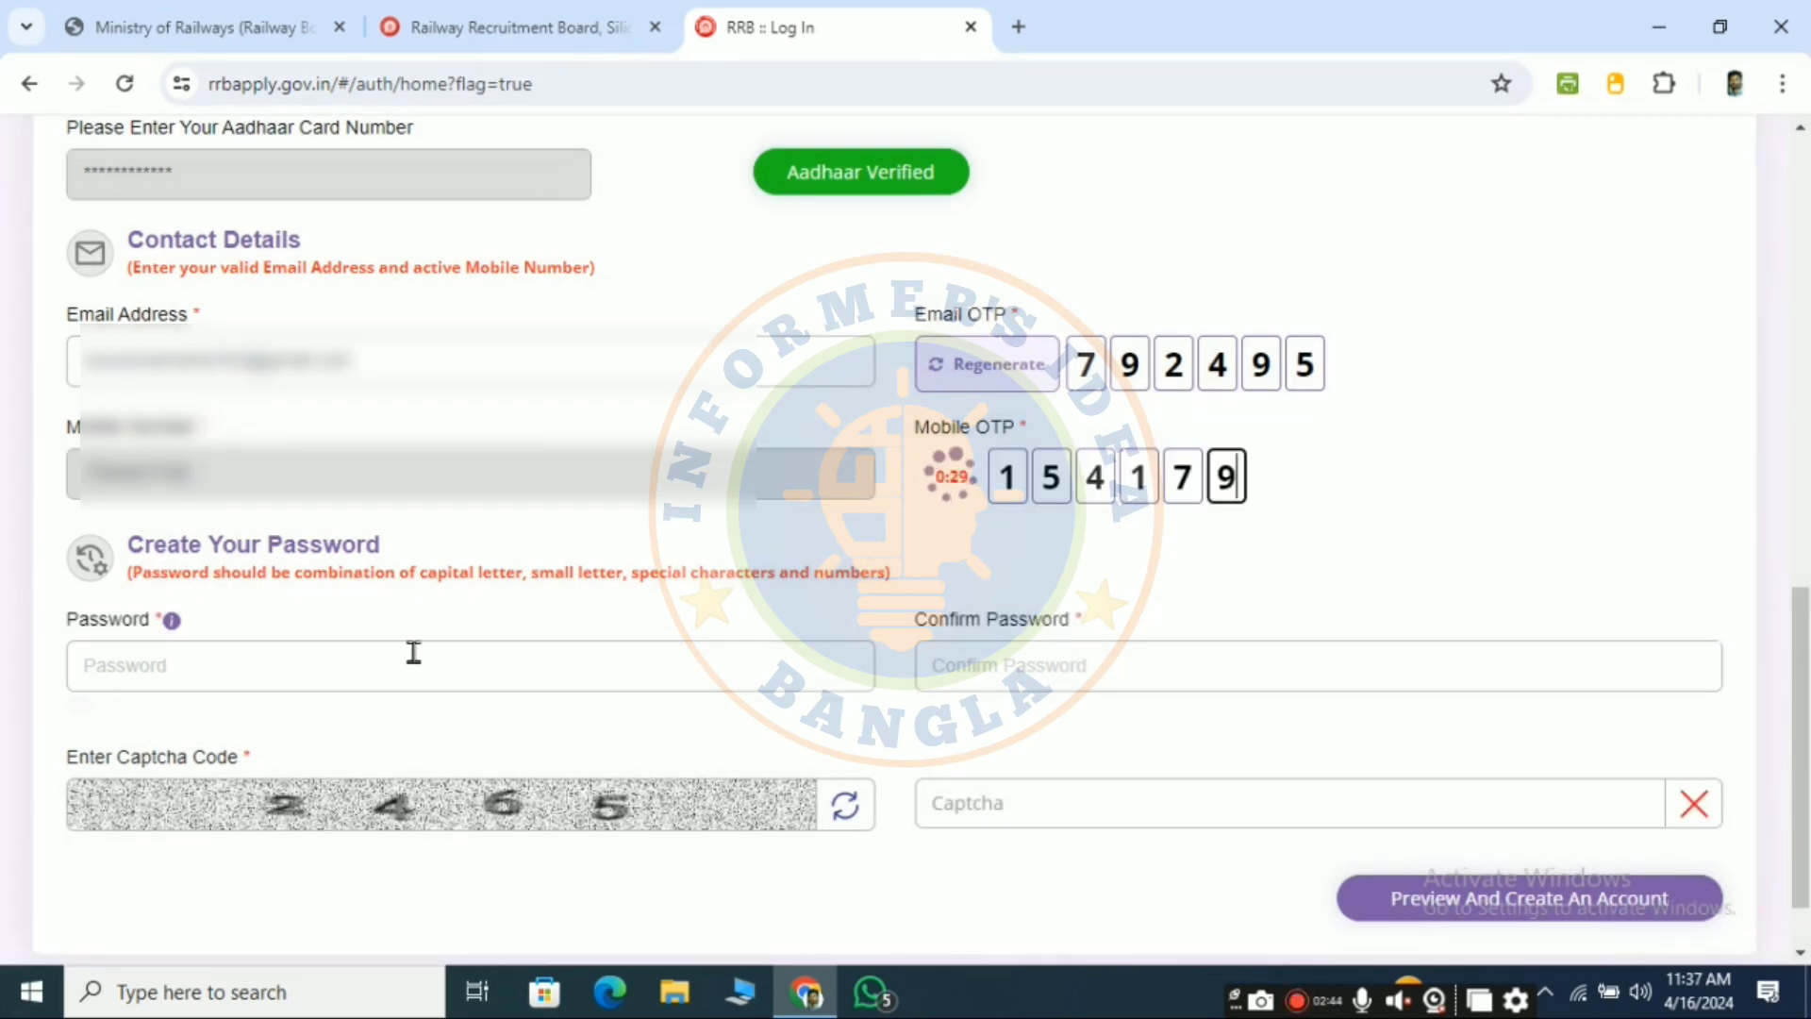
{"action": "left_click", "coordinate": [414, 651]}
{"action": "left_click", "coordinate": [1418, 522]}
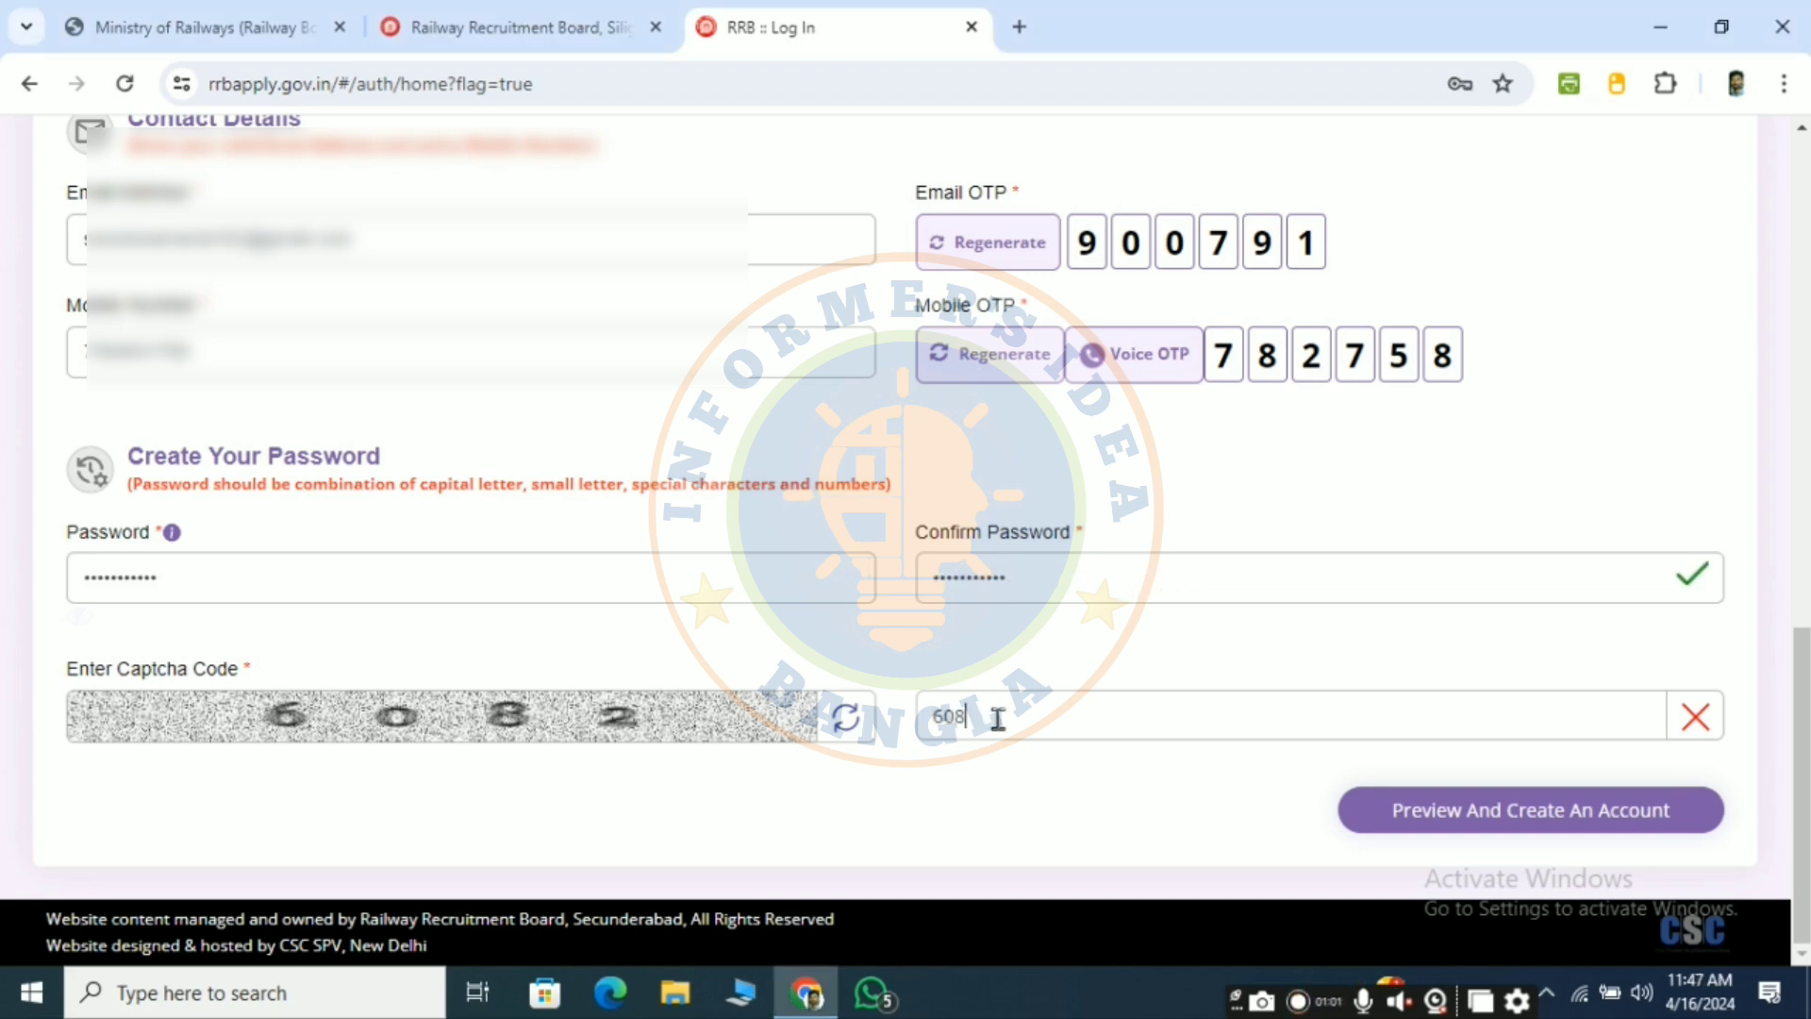
- Enter the matching account password and captcha, then preview the Account Details
{"action": "type", "text": "2"}
{"action": "left_click", "coordinate": [1494, 813]}
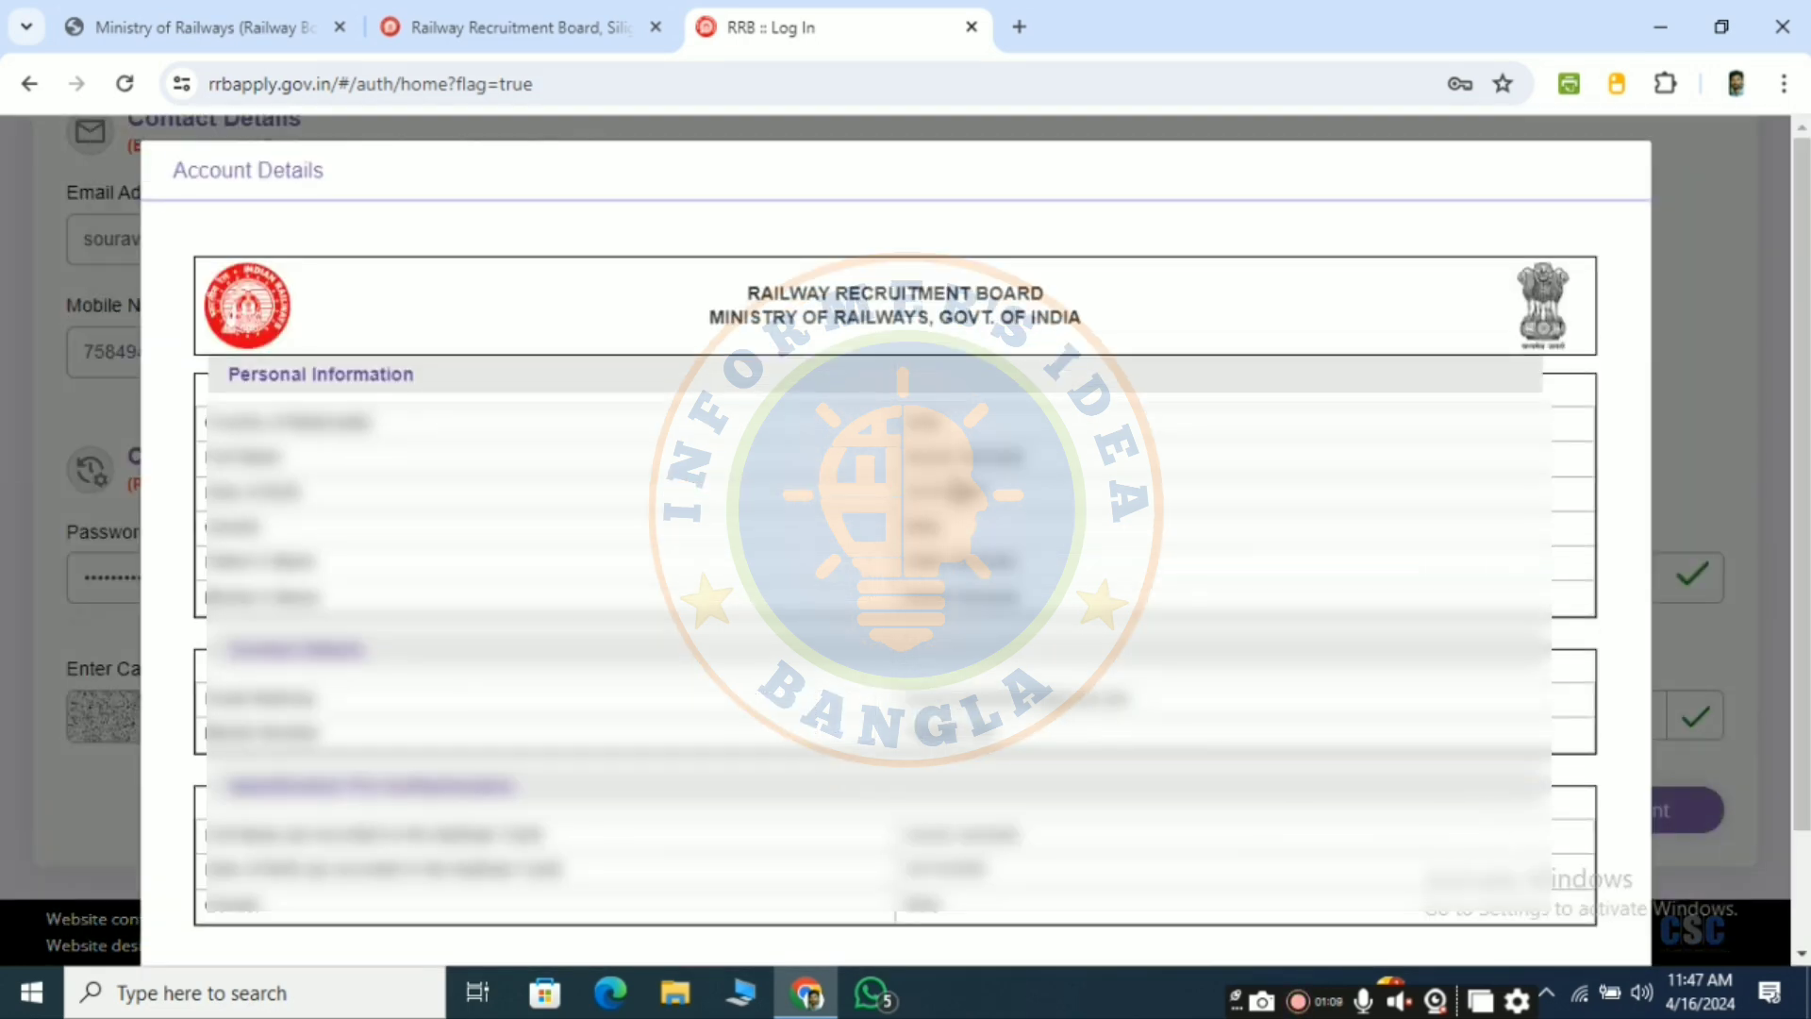
- Review the previewed details, create the account, and accept that details cannot change later
{"action": "scroll", "coordinate": [896, 528], "scroll_direction": "down", "scroll_amount": 1}
{"action": "scroll", "coordinate": [896, 528], "scroll_direction": "down", "scroll_amount": 1}
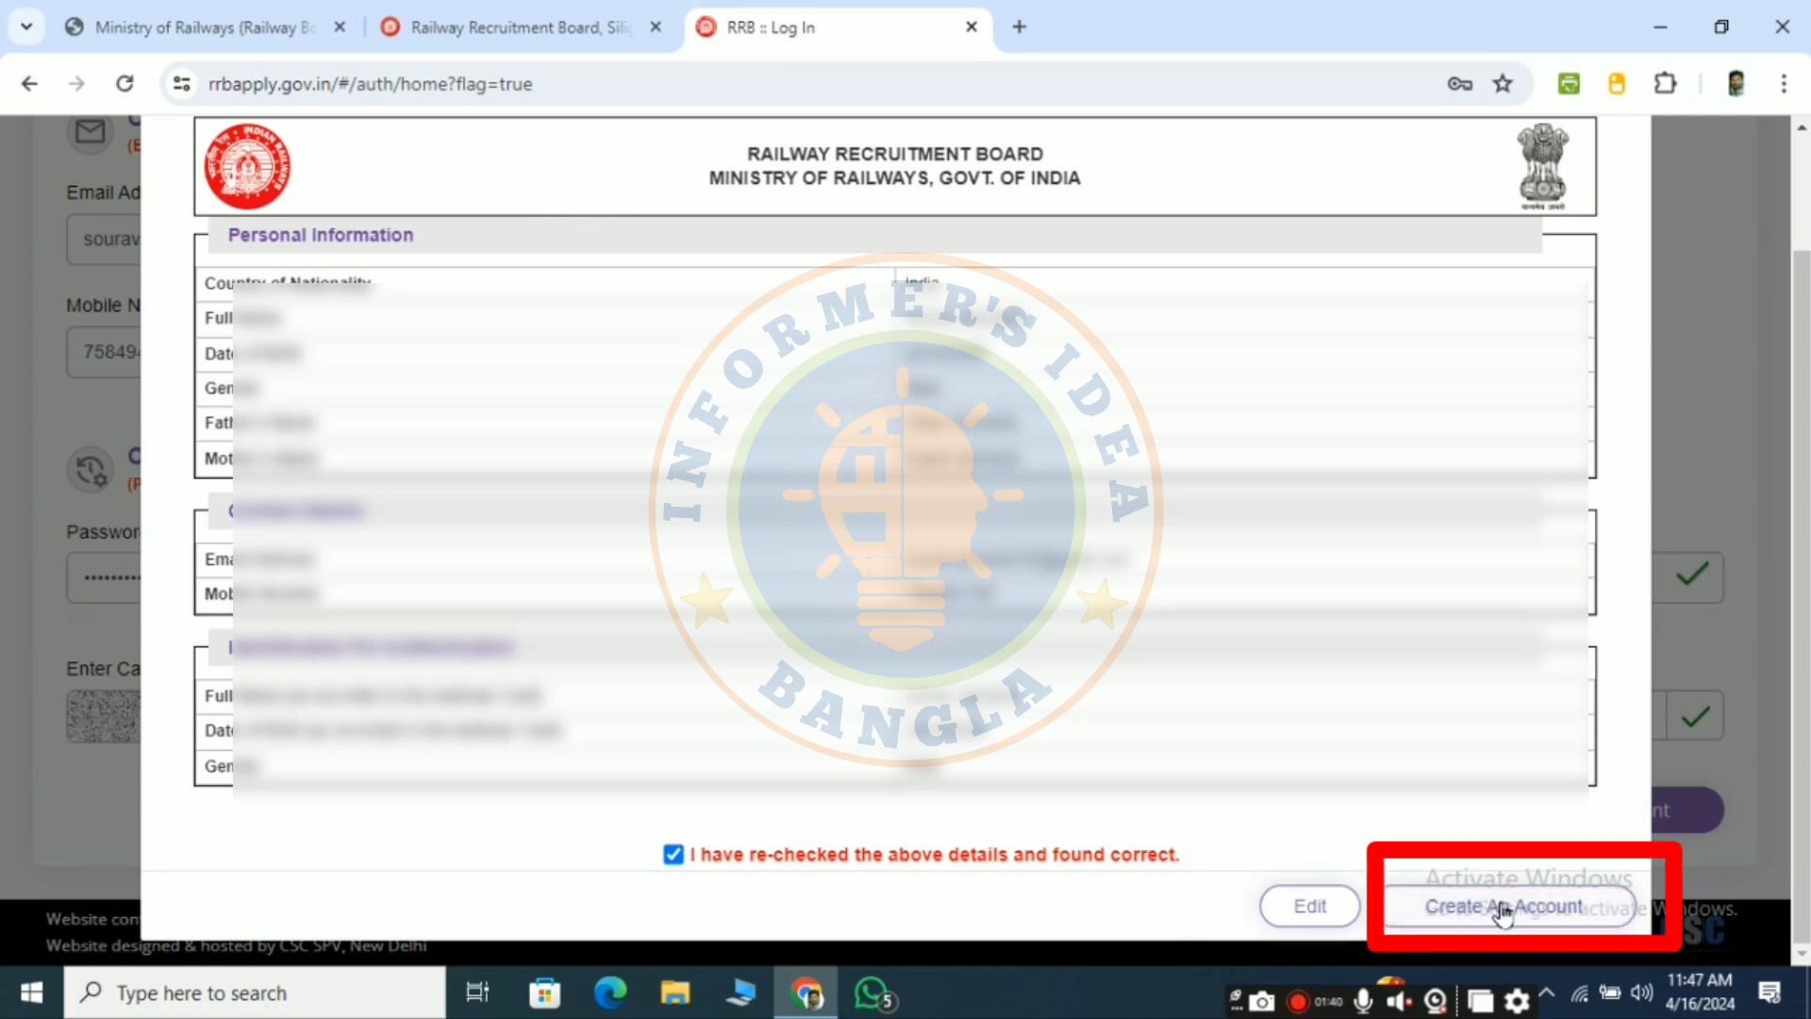
{"action": "left_click", "coordinate": [1503, 907]}
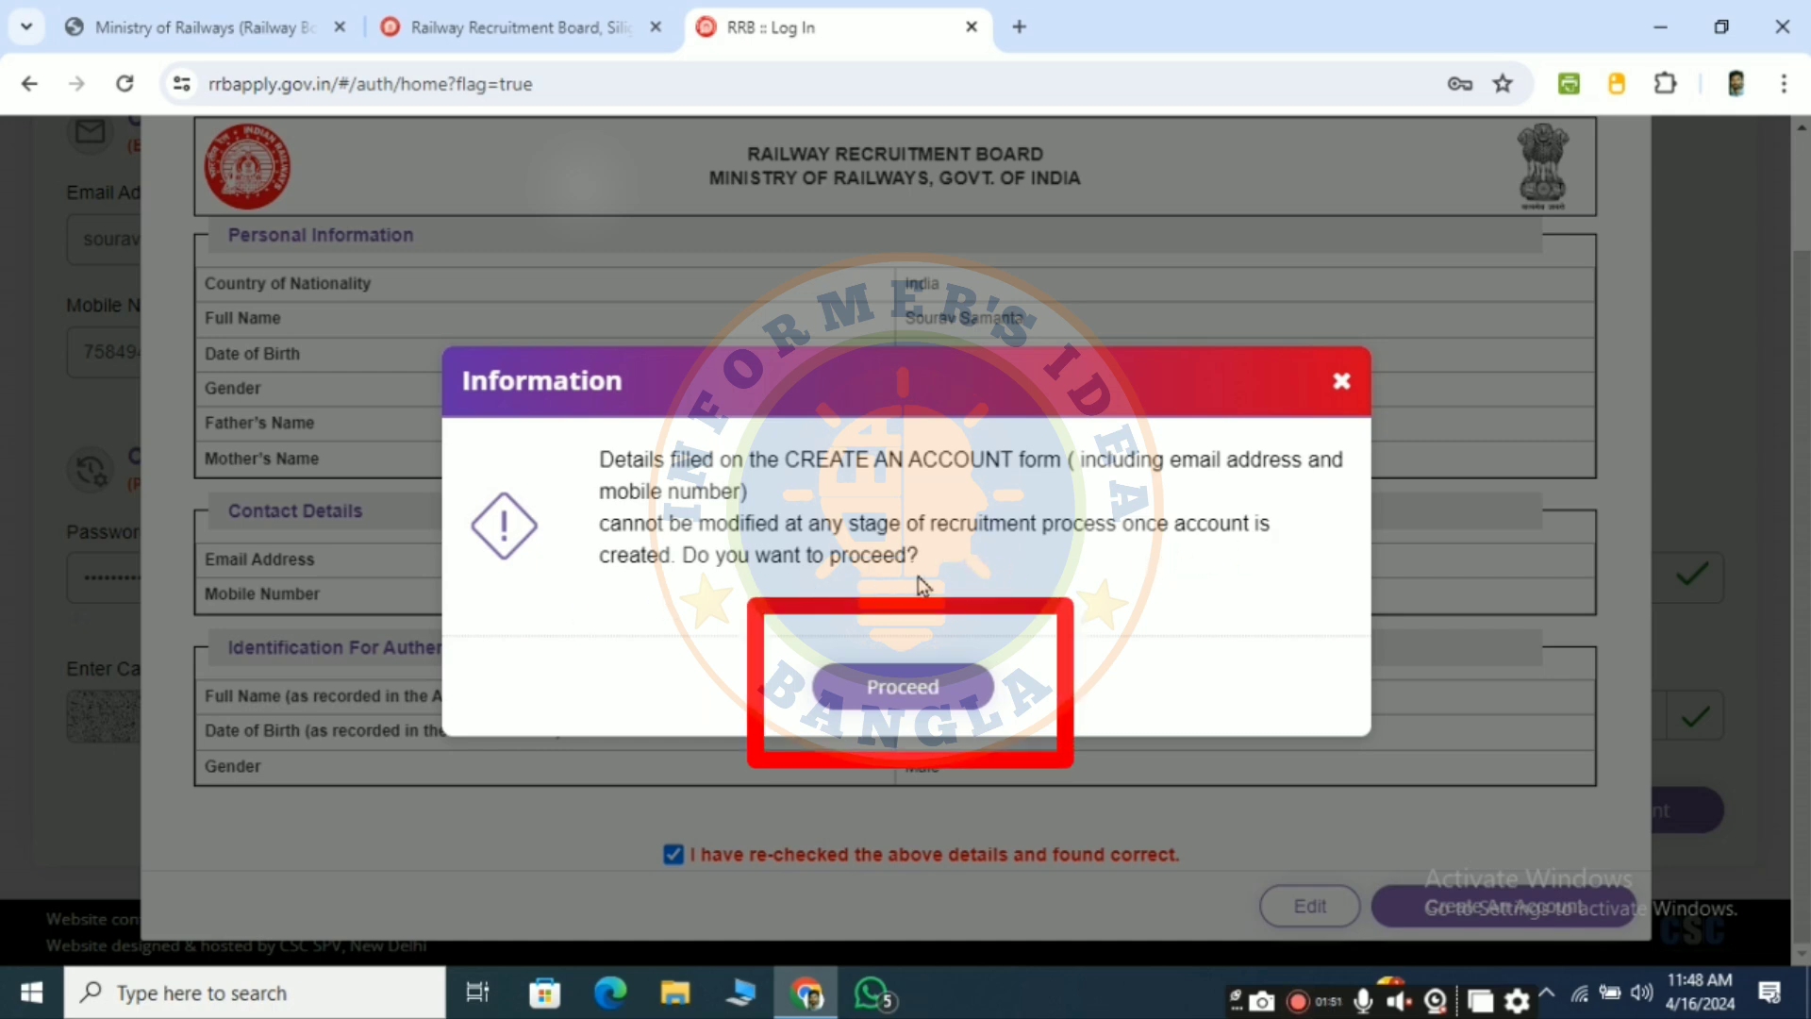
{"action": "left_click", "coordinate": [902, 688]}
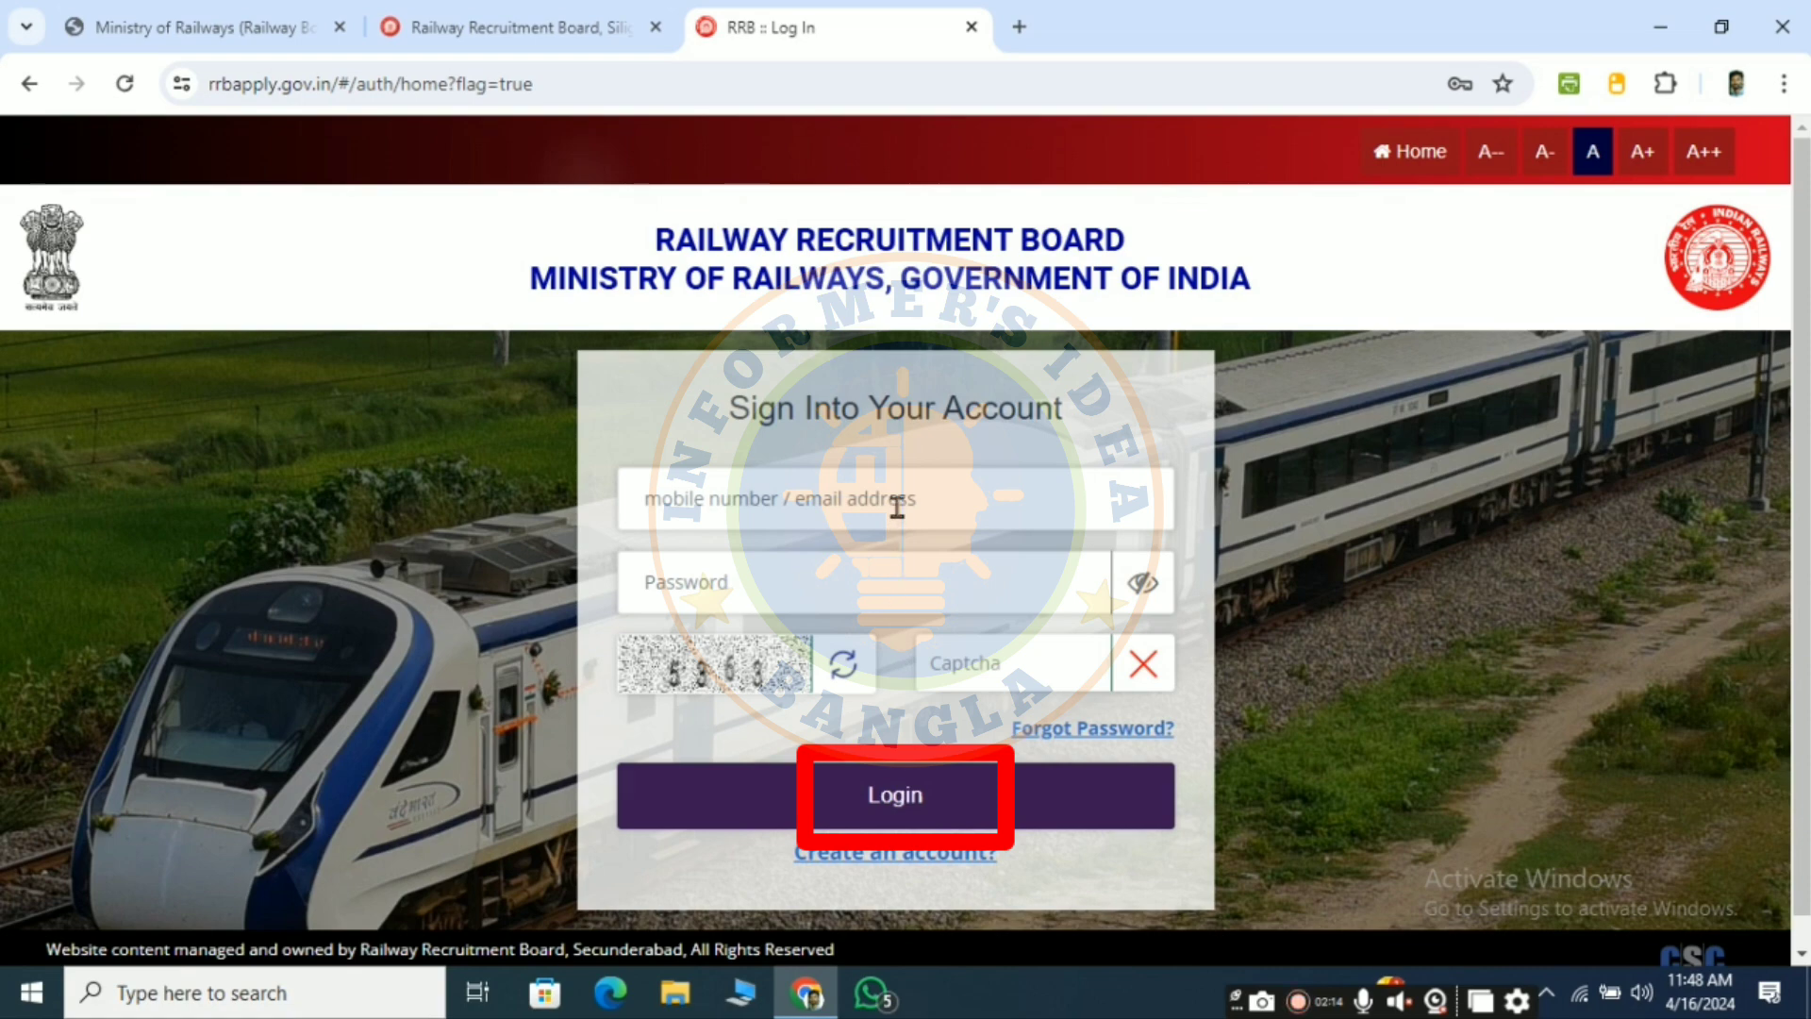
- Log in with the new account credentials and read through the General Instructions
{"action": "left_click", "coordinate": [915, 800]}
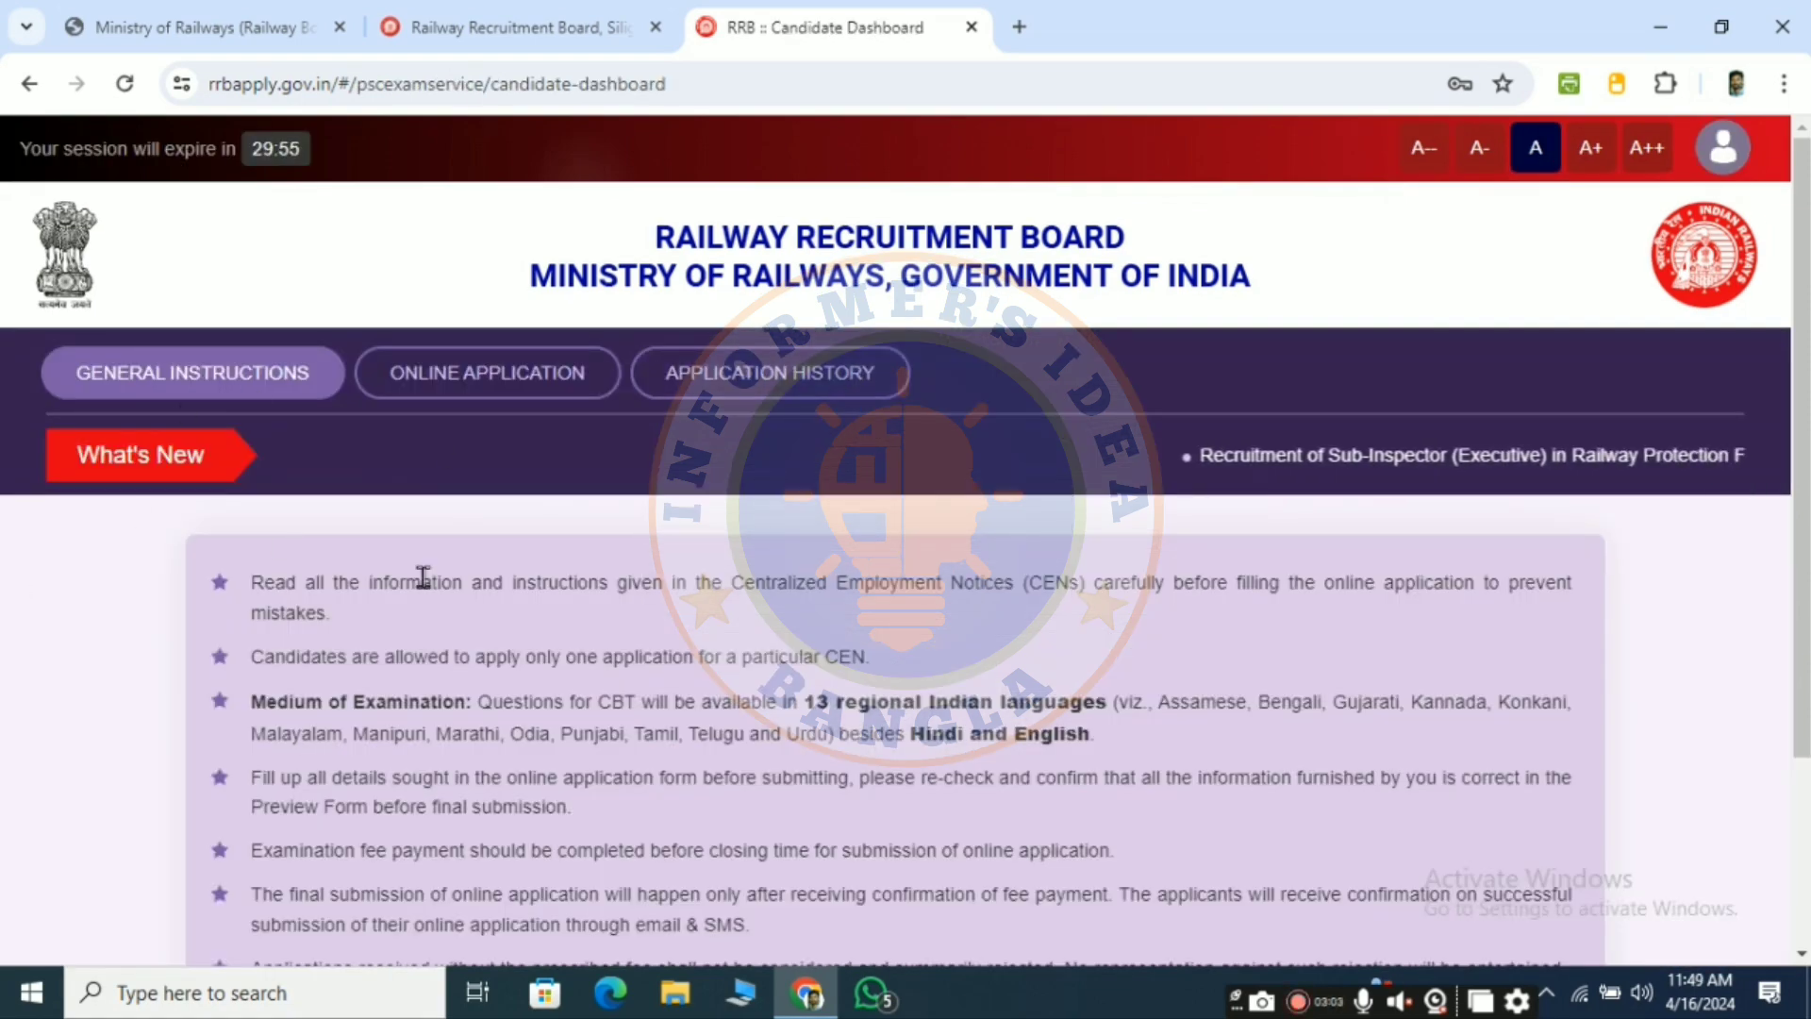
{"action": "scroll", "coordinate": [635, 659], "scroll_direction": "down", "scroll_amount": 1}
{"action": "scroll", "coordinate": [586, 697], "scroll_direction": "down", "scroll_amount": 1}
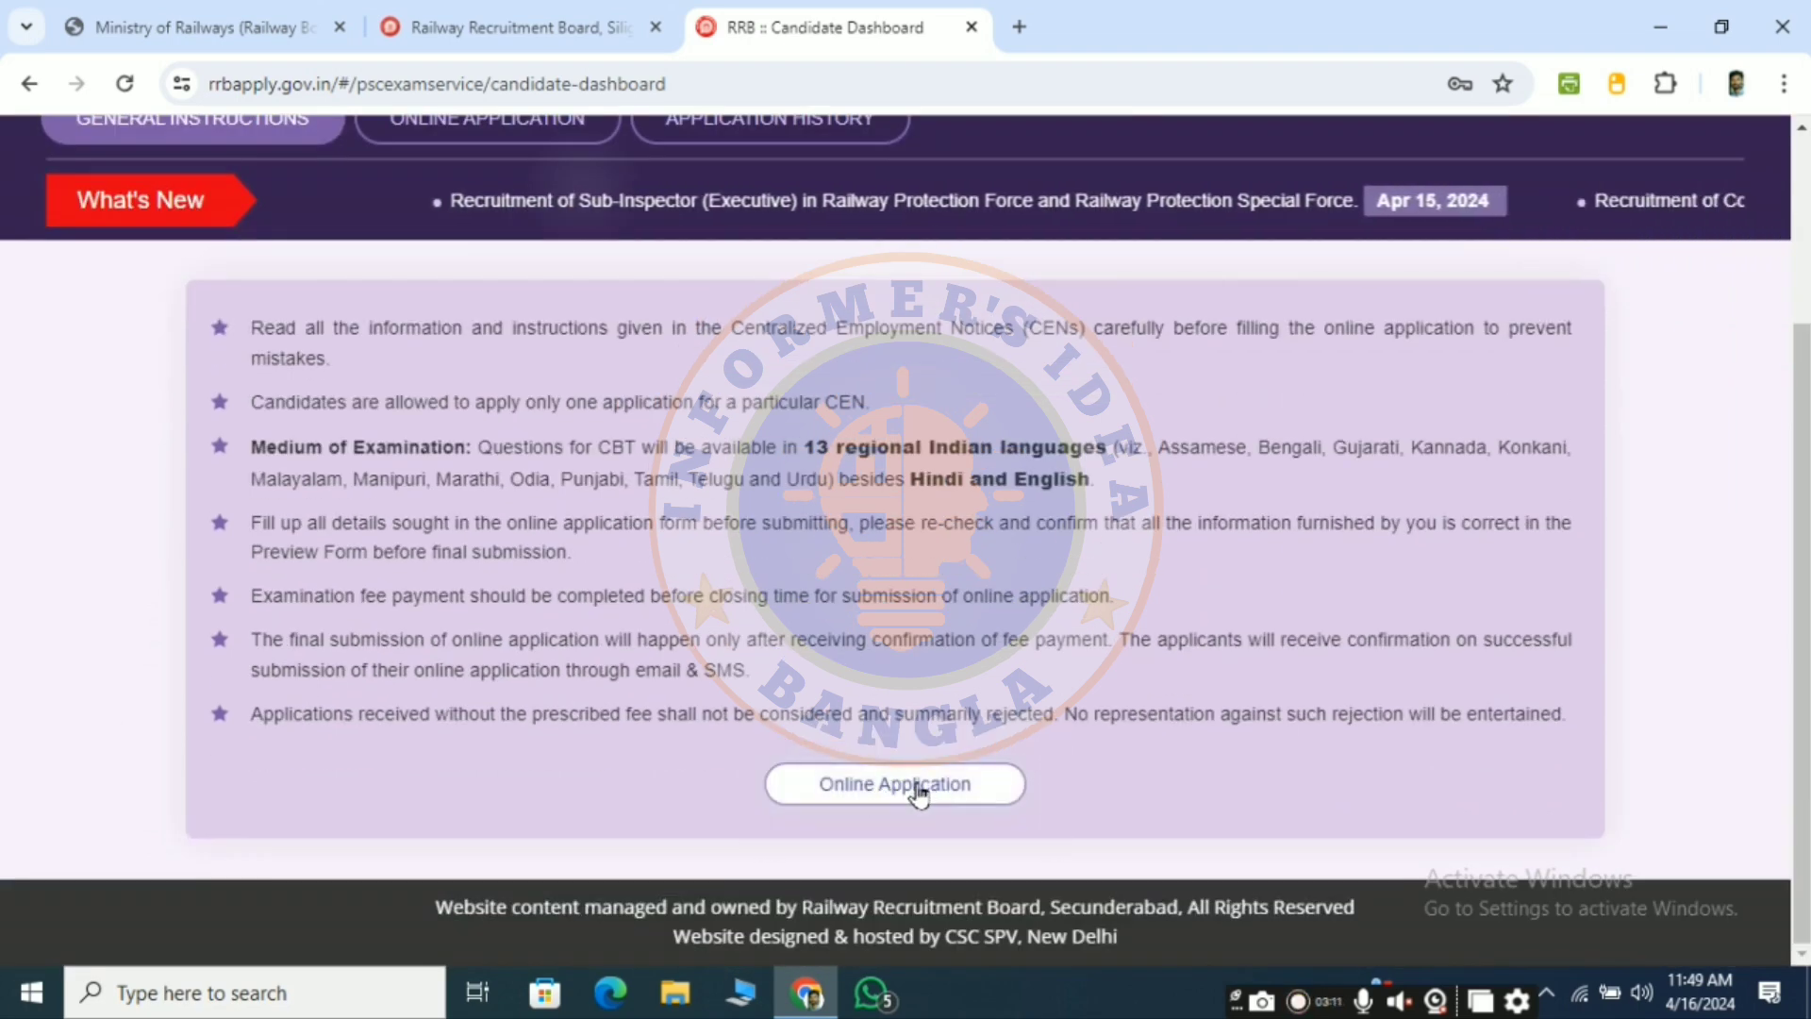
- Start the CEN RPF 02/2024 Constable (Executive) application, declaring 'I am not currently debarred'
{"action": "left_click", "coordinate": [862, 790]}
{"action": "scroll", "coordinate": [283, 658], "scroll_direction": "down", "scroll_amount": 1}
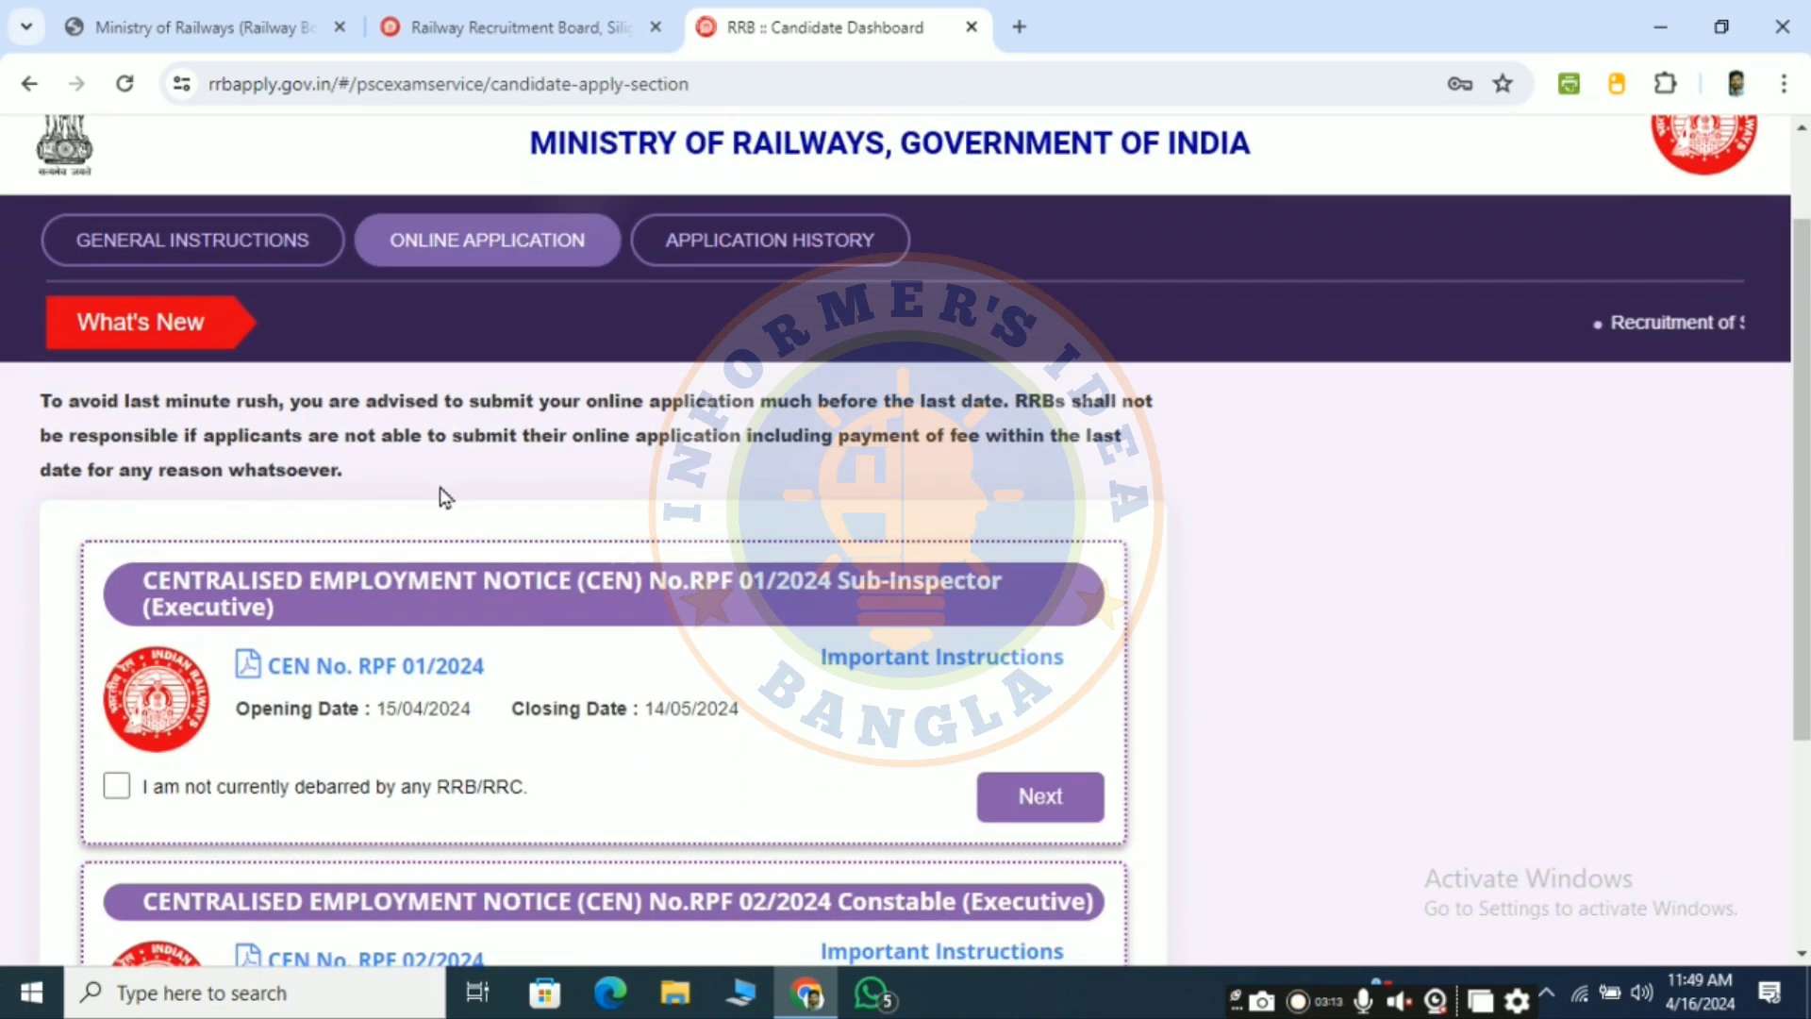
{"action": "scroll", "coordinate": [528, 622], "scroll_direction": "down", "scroll_amount": 1}
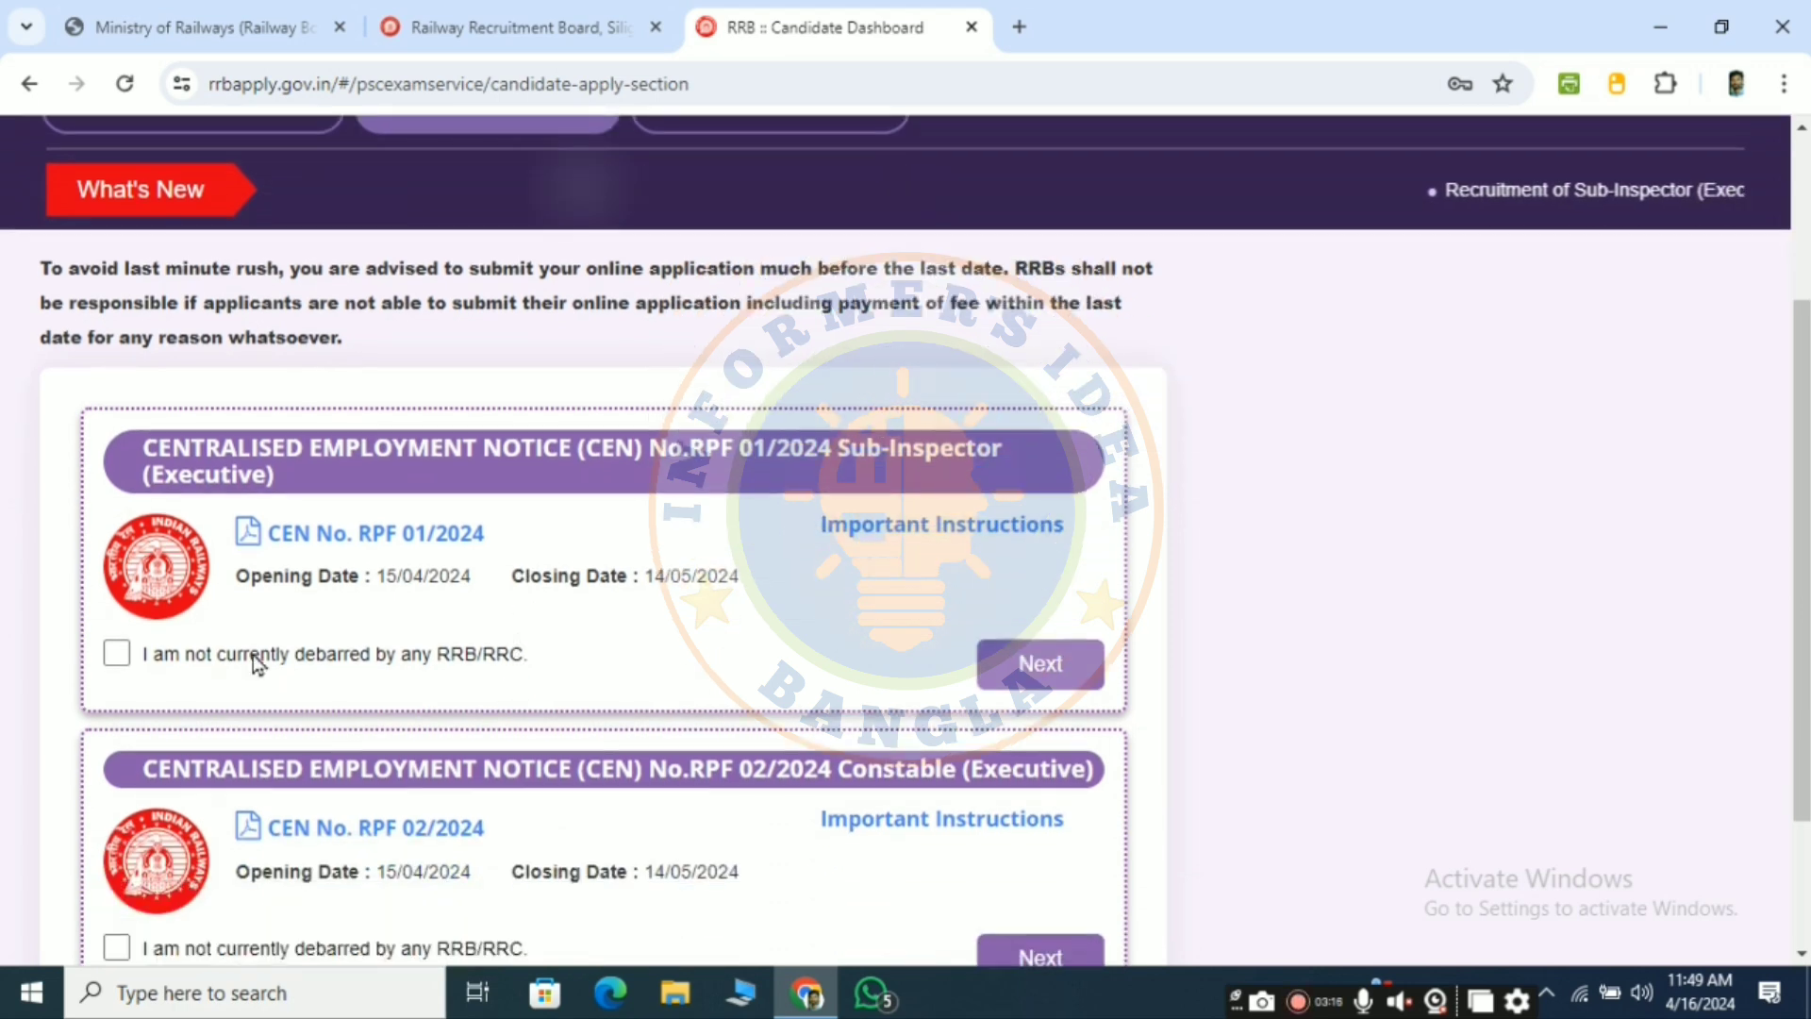
{"action": "scroll", "coordinate": [305, 613], "scroll_direction": "down", "scroll_amount": 1}
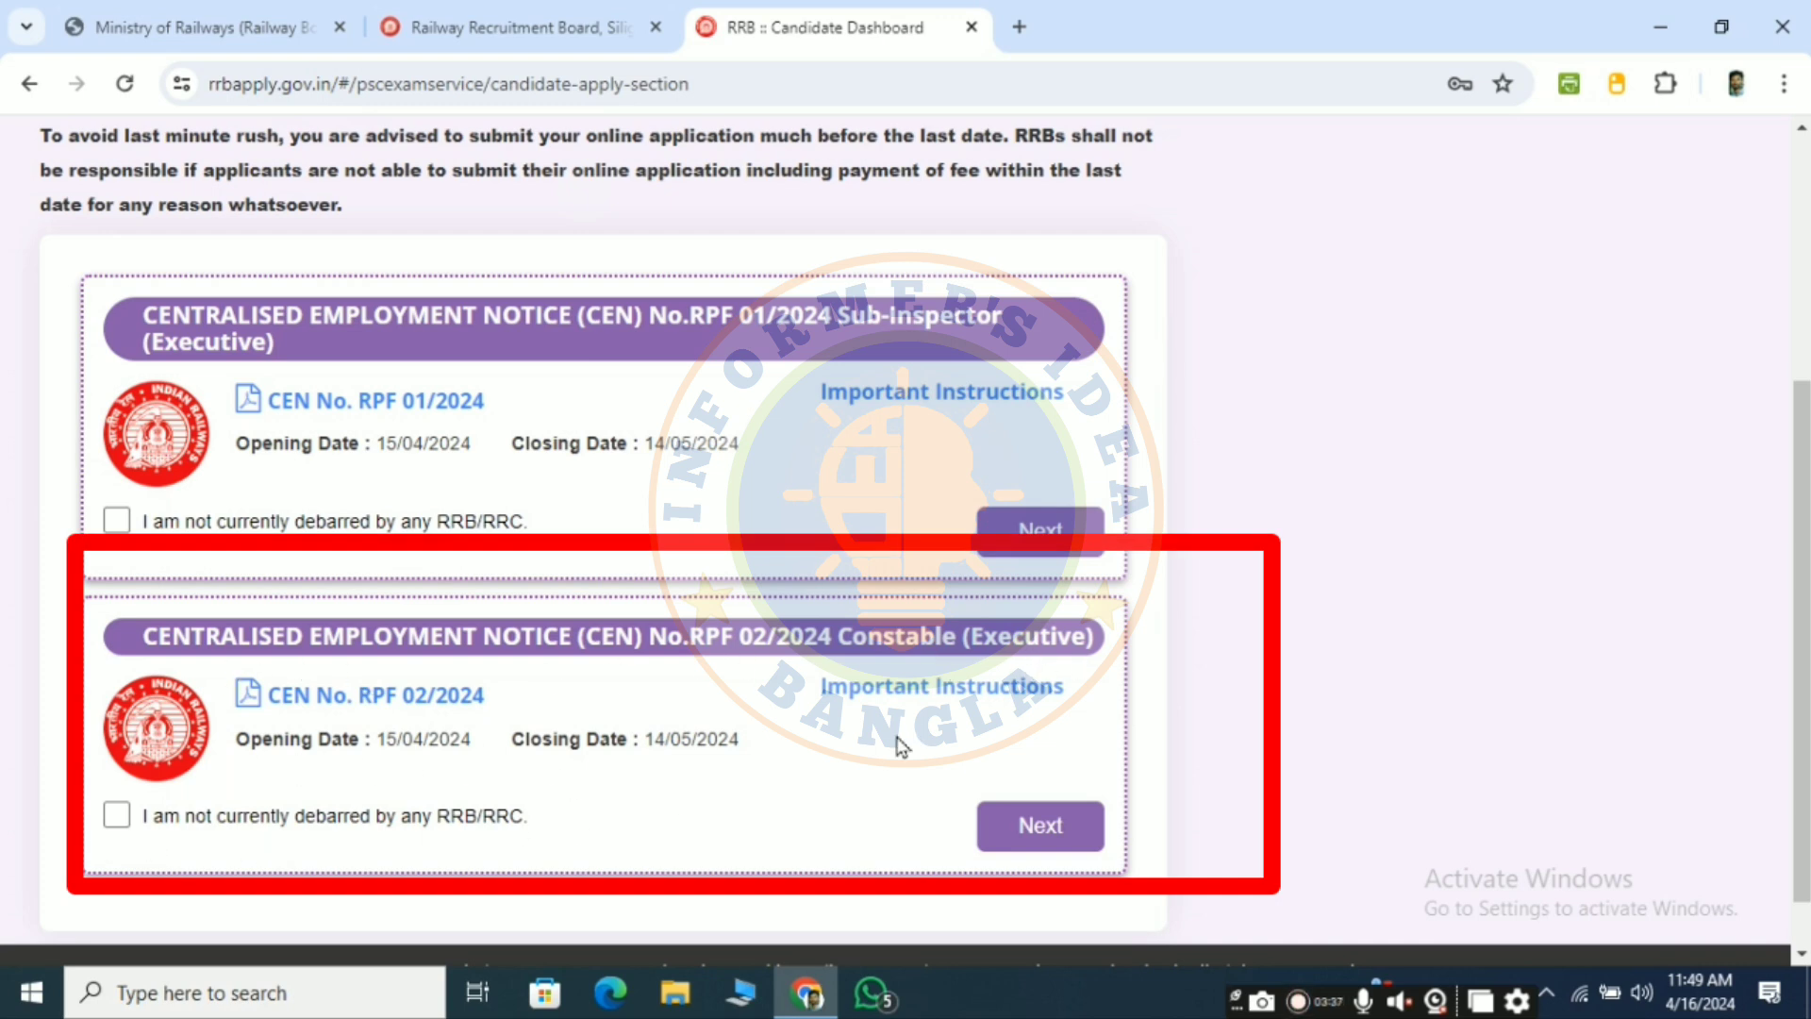
{"action": "left_click", "coordinate": [114, 813]}
{"action": "left_click", "coordinate": [1068, 828]}
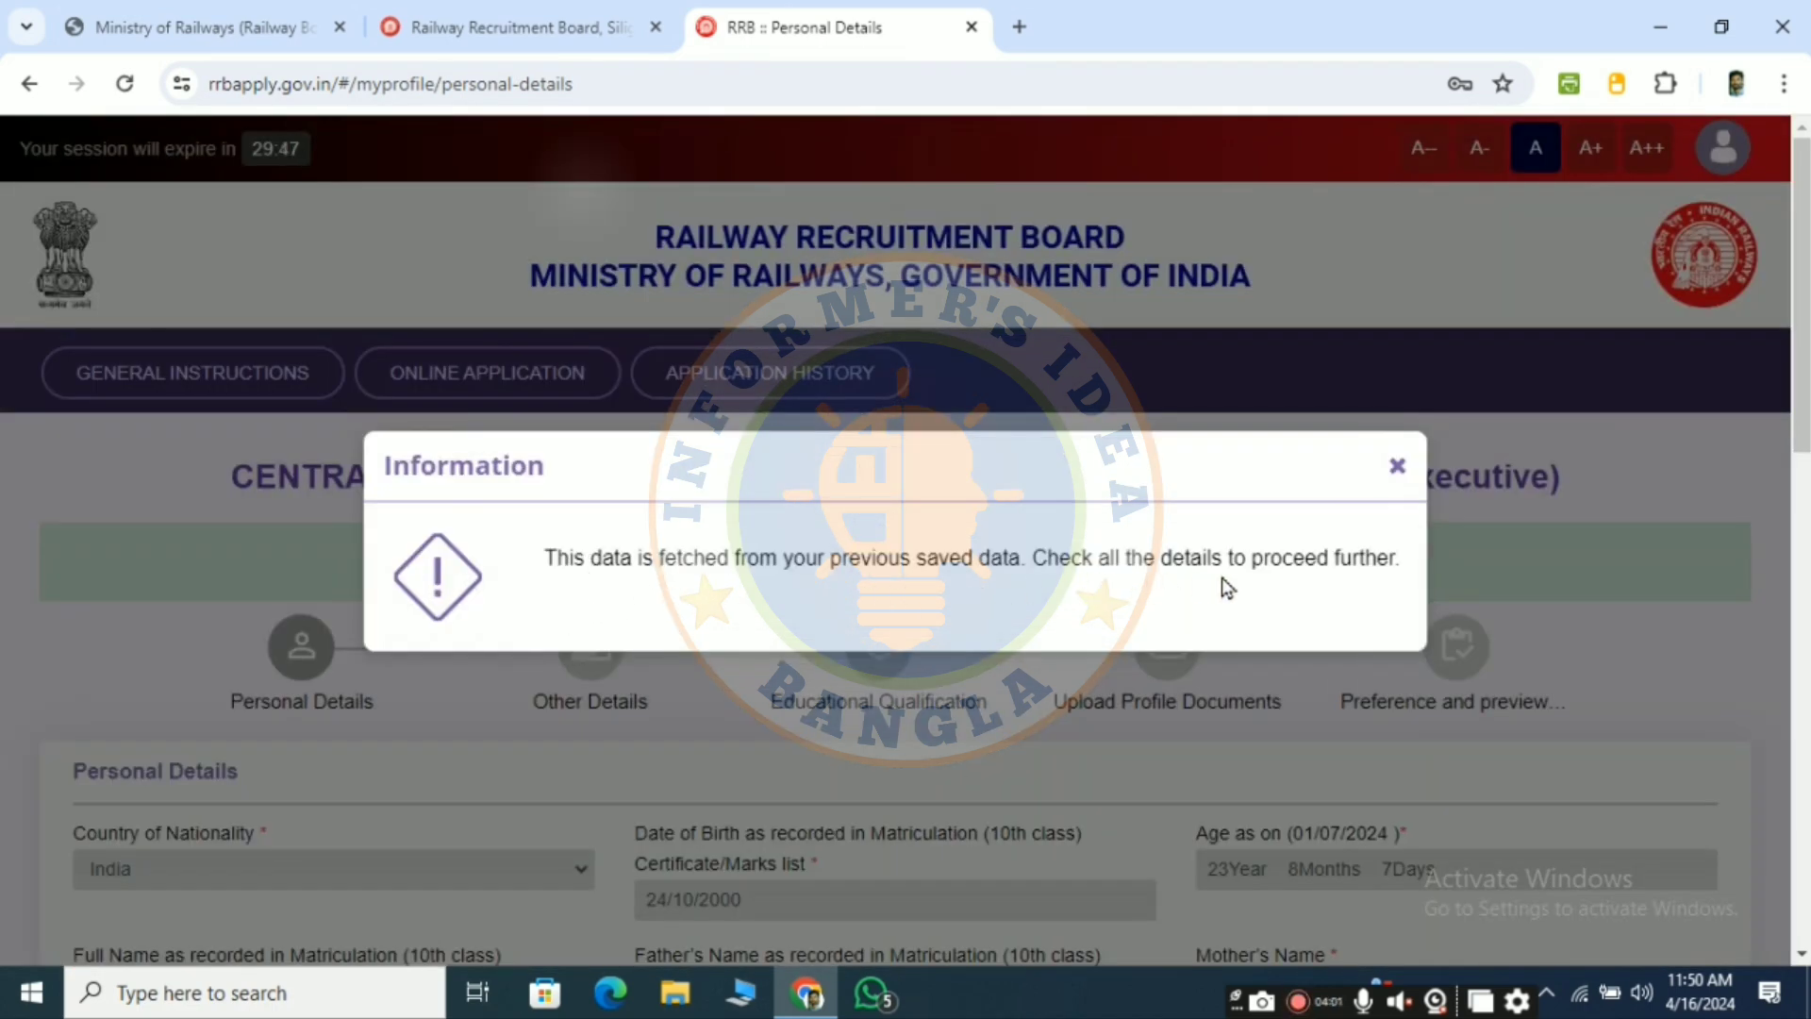
- Close the saved-data Information notice and review the Personal Details form down to the address fields
{"action": "left_click", "coordinate": [1397, 465]}
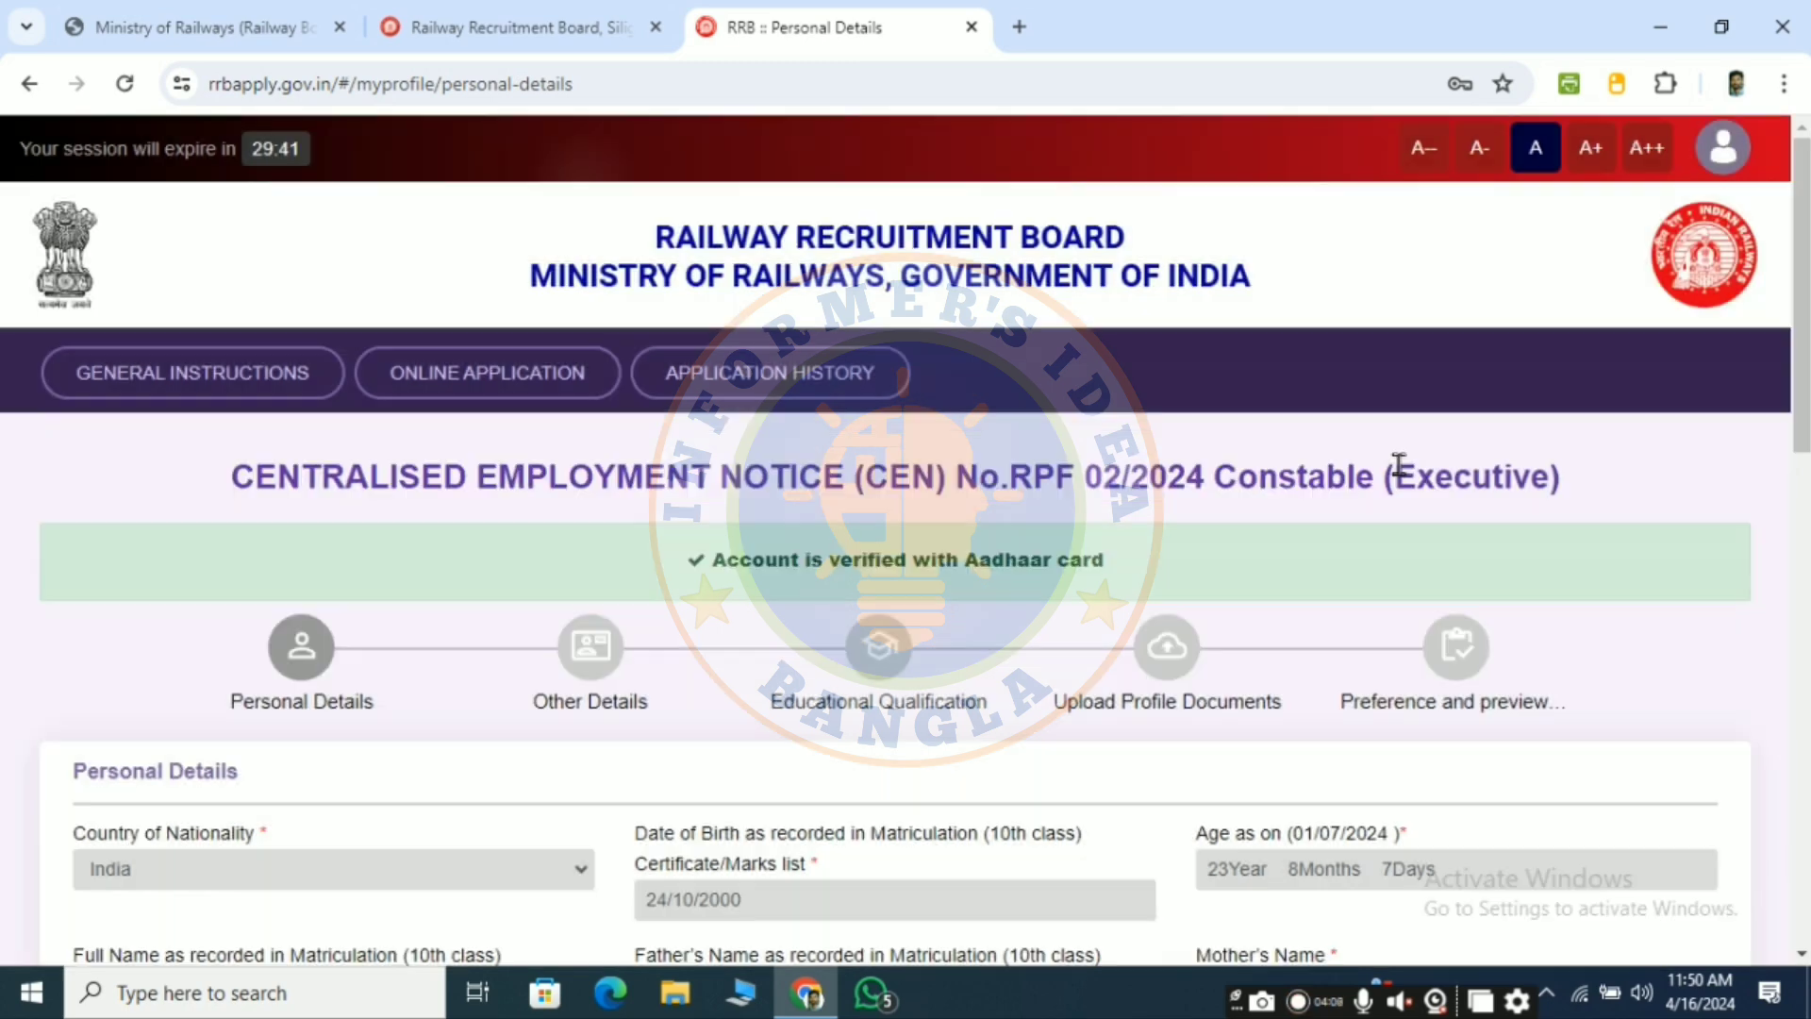
{"action": "scroll", "coordinate": [1396, 464], "scroll_direction": "down", "scroll_amount": 3}
{"action": "scroll", "coordinate": [613, 506], "scroll_direction": "down", "scroll_amount": 2}
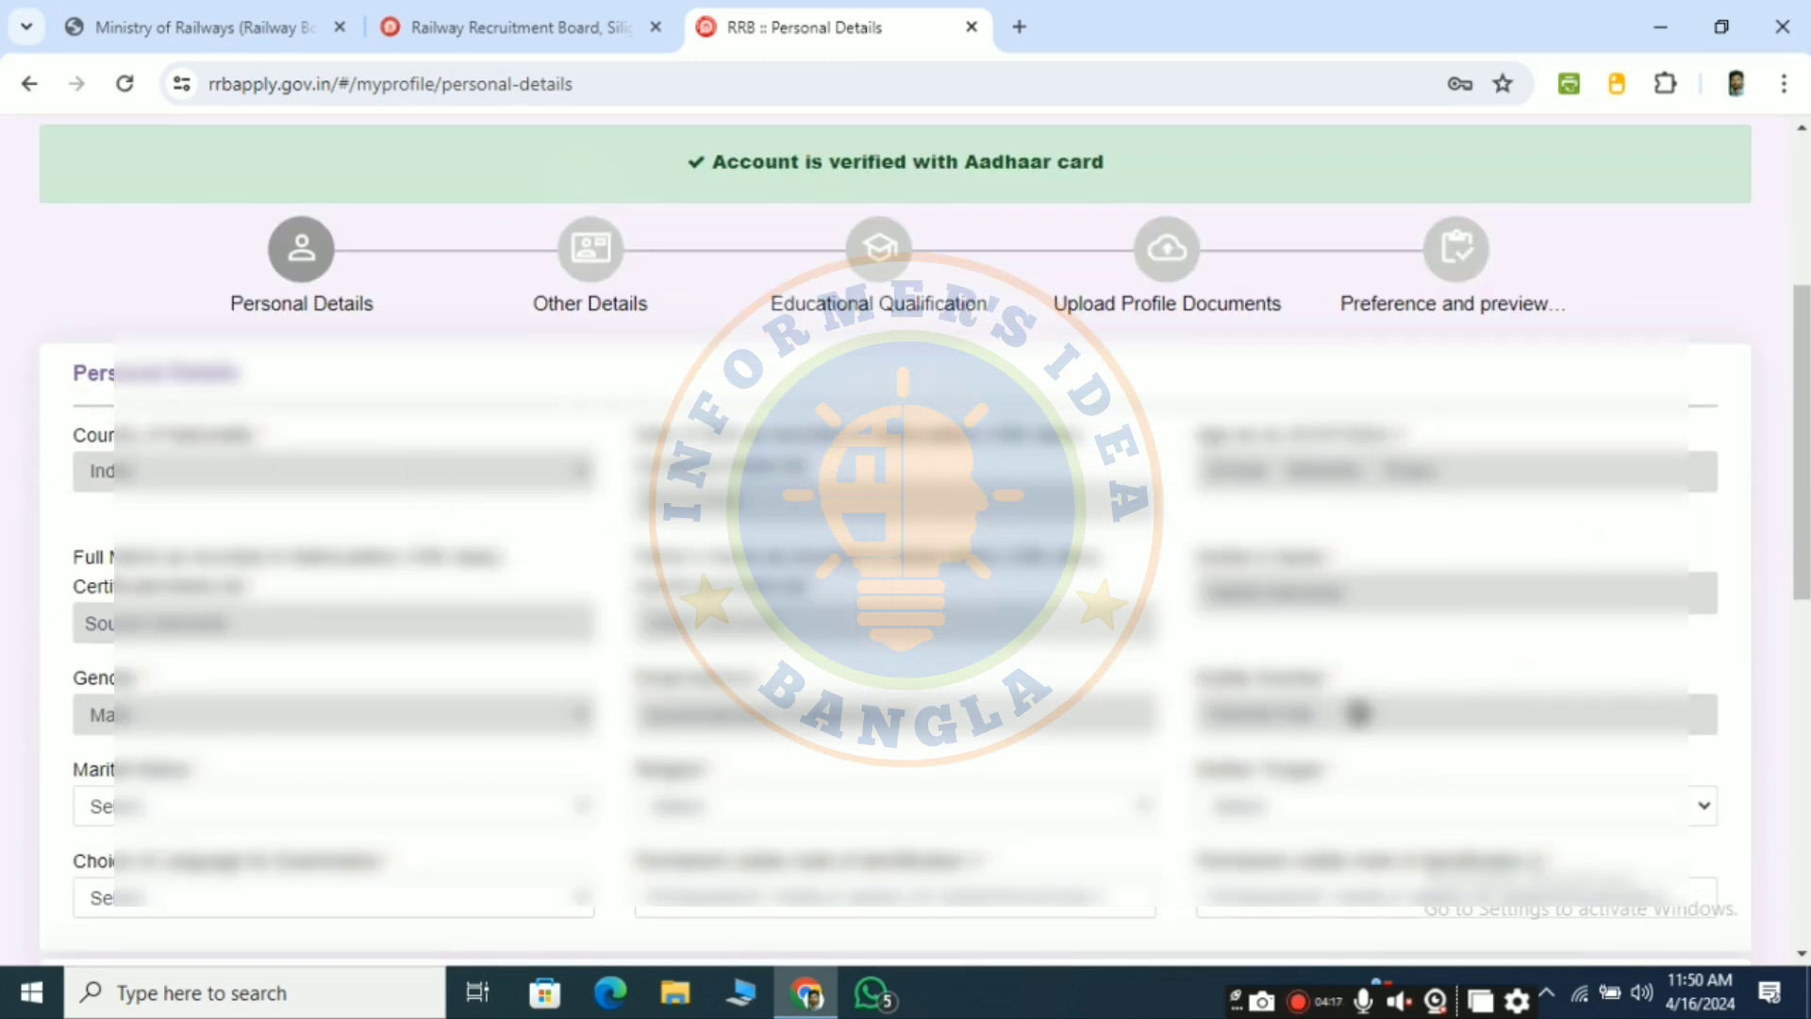
{"action": "scroll", "coordinate": [403, 666], "scroll_direction": "down", "scroll_amount": 3}
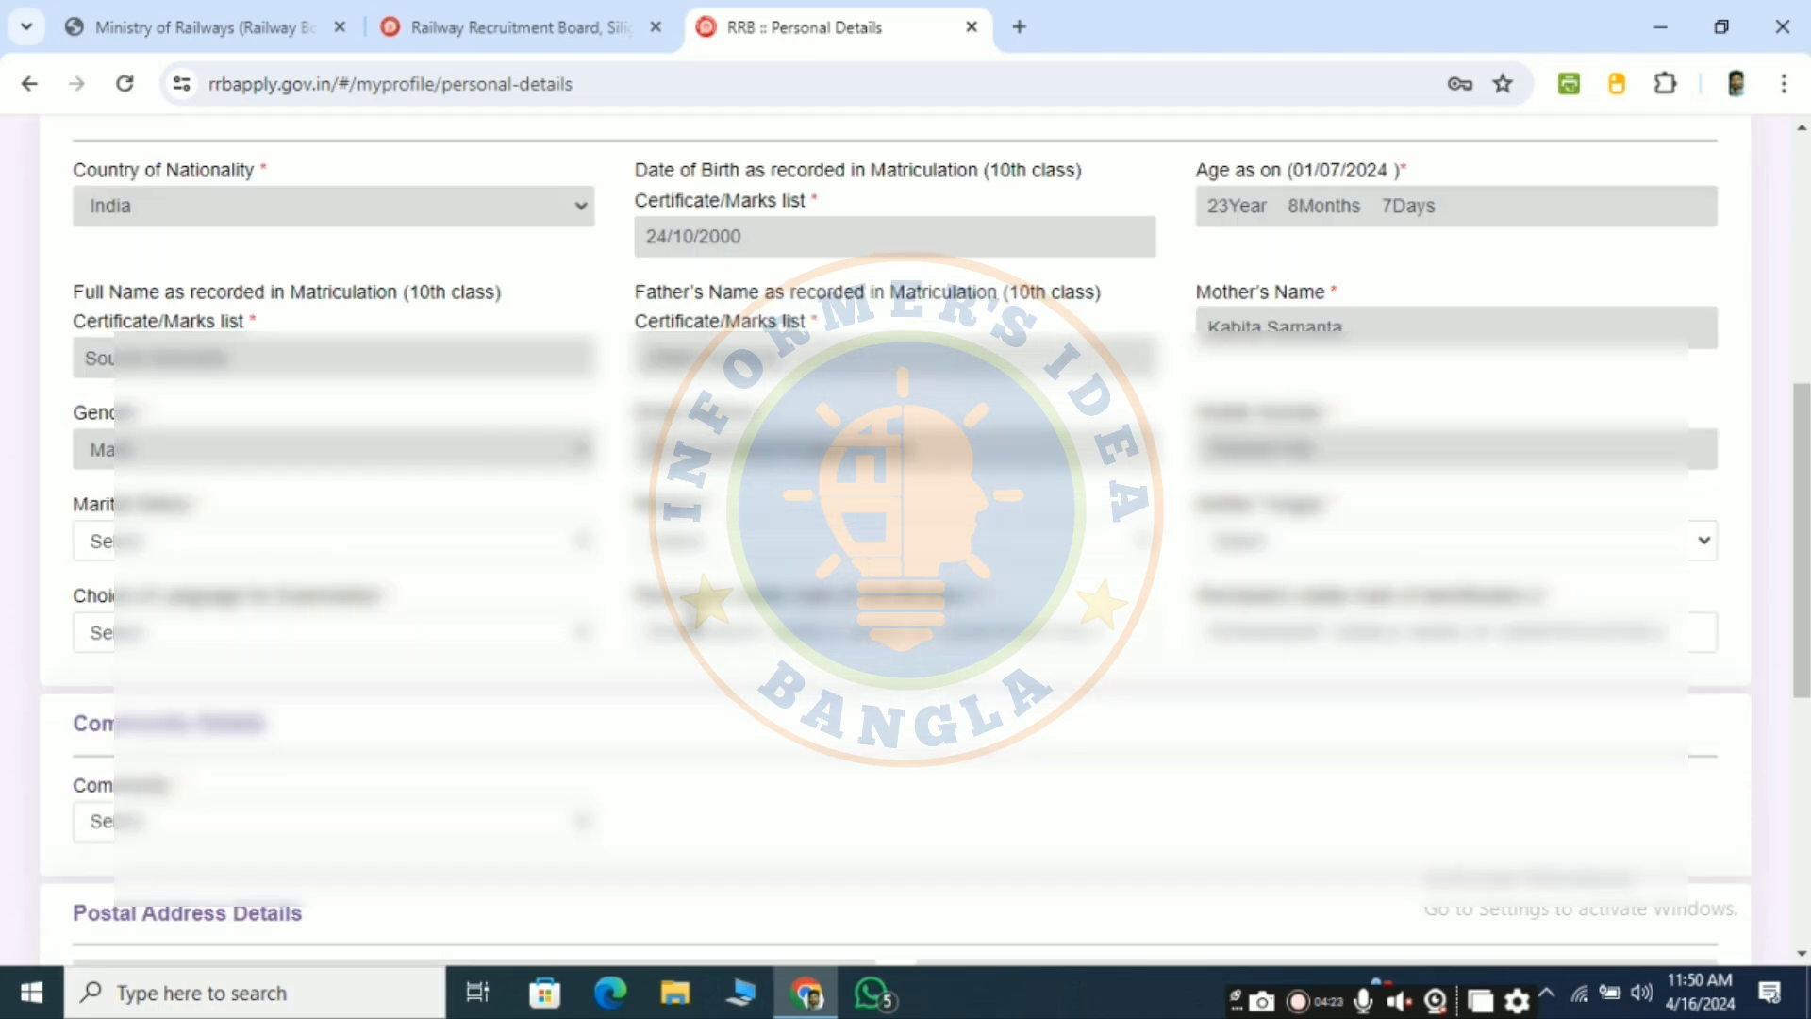
{"action": "scroll", "coordinate": [660, 615], "scroll_direction": "down", "scroll_amount": 4}
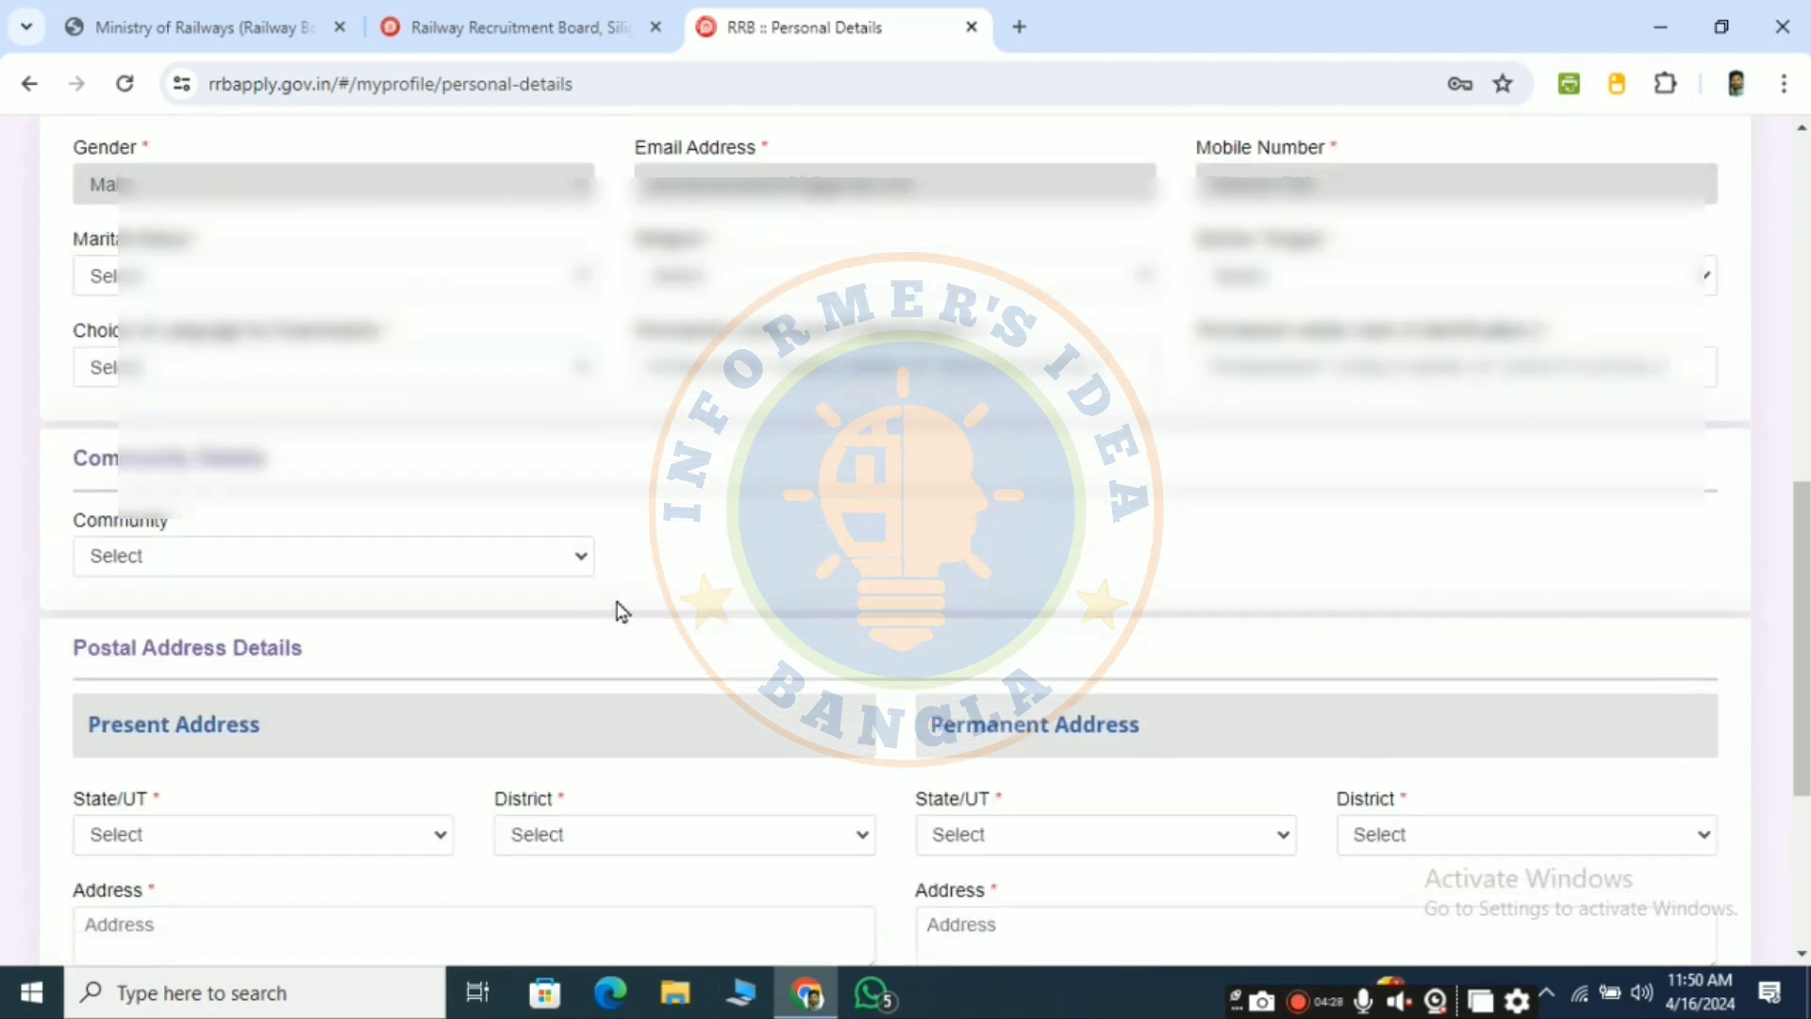
{"action": "scroll", "coordinate": [1769, 720], "scroll_direction": "up", "scroll_amount": 1}
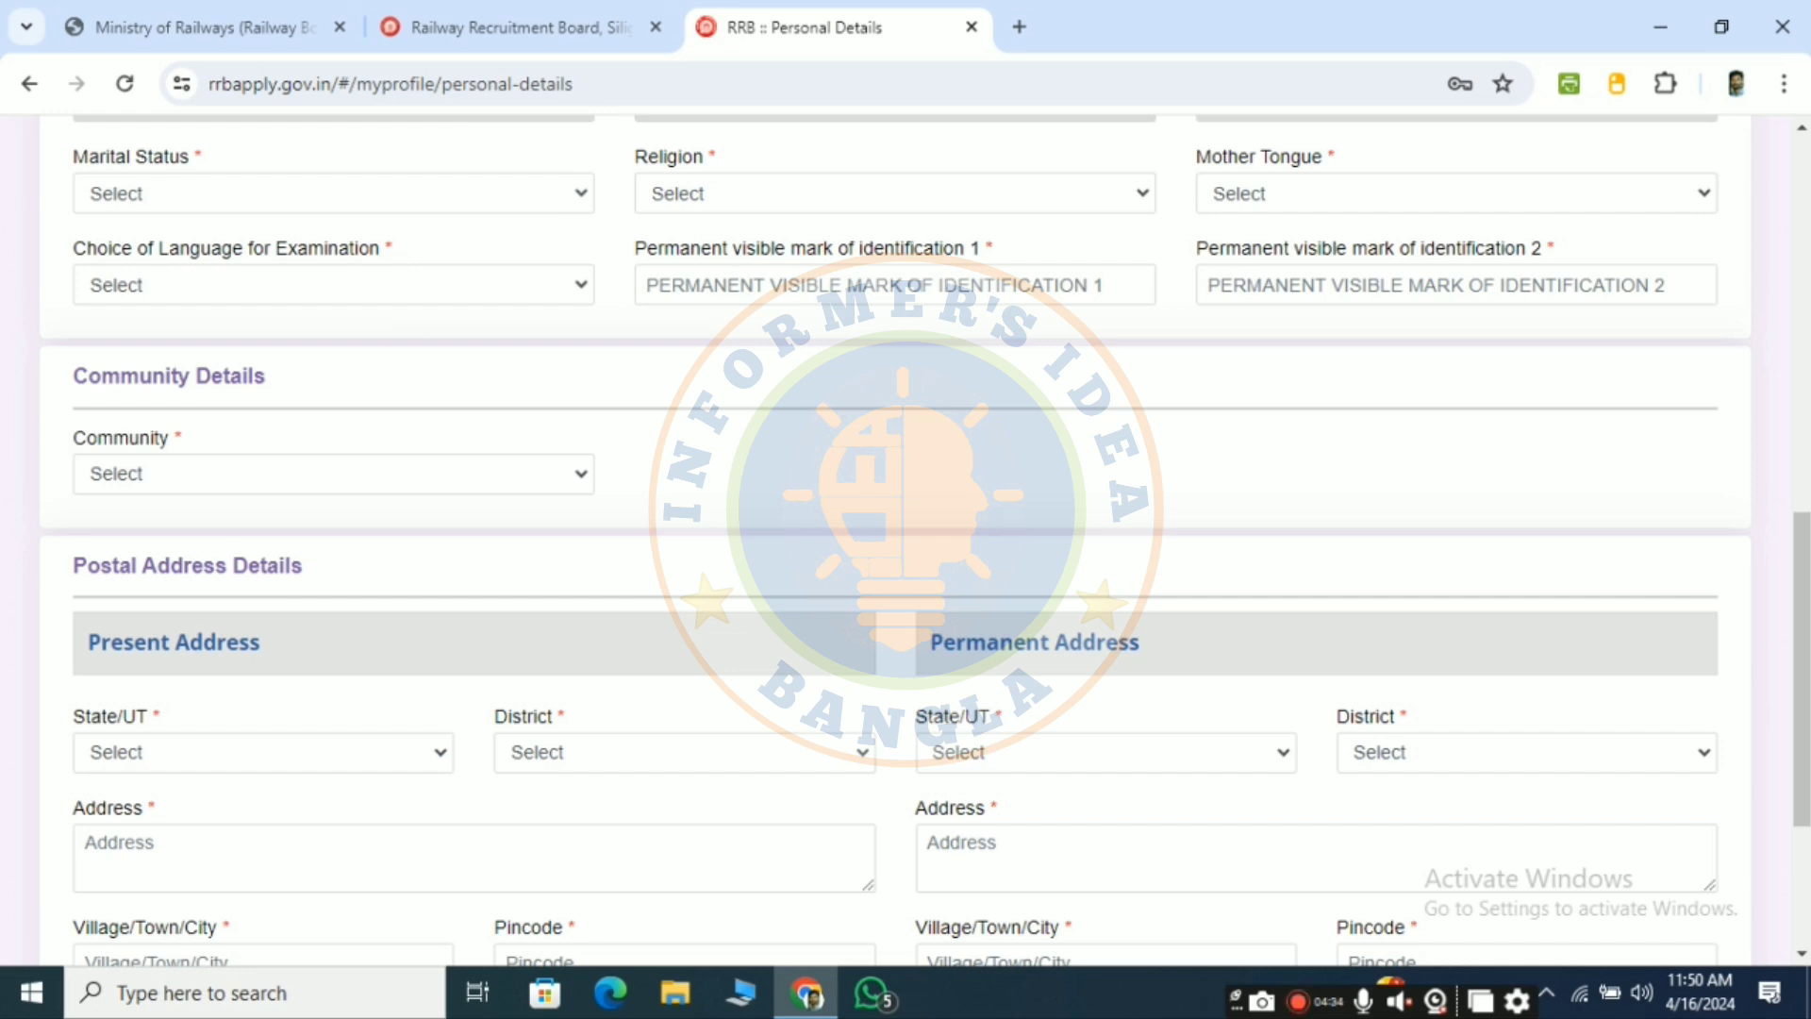
- Set marital status to Unmarried, religion to Hindu and mother tongue to Bengali
{"action": "left_click", "coordinate": [298, 195]}
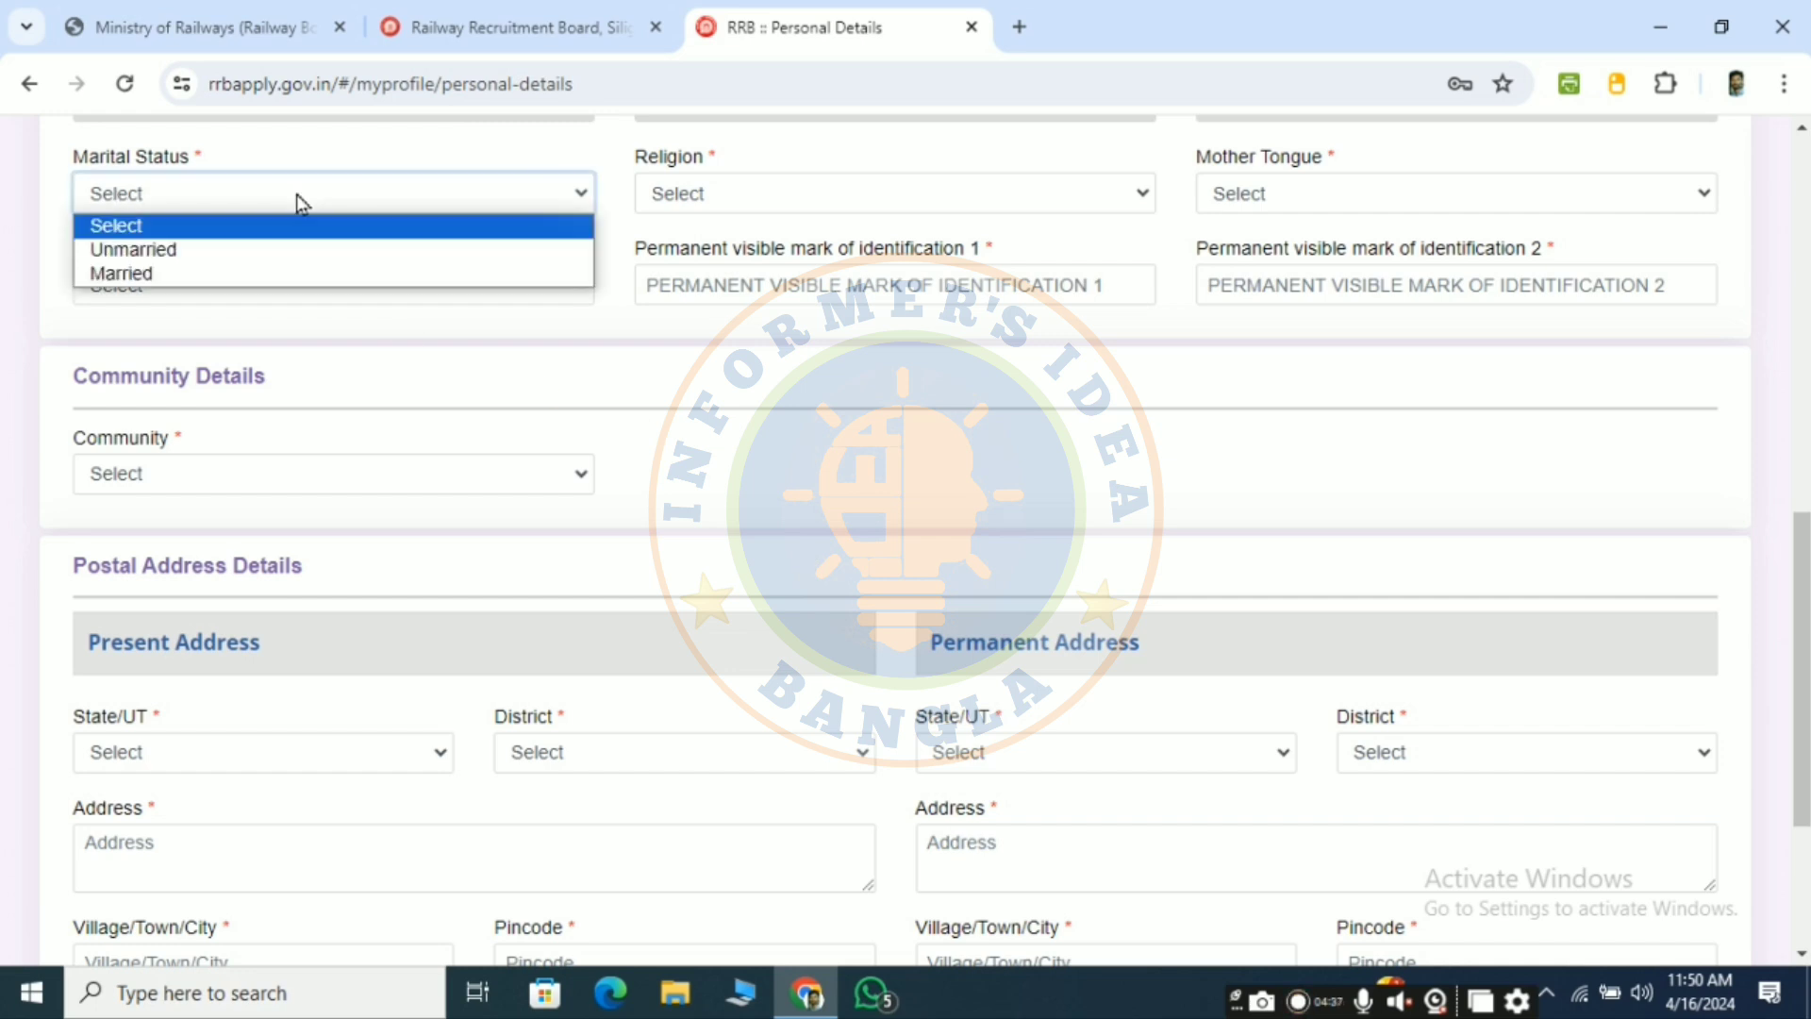
{"action": "left_click", "coordinate": [265, 250]}
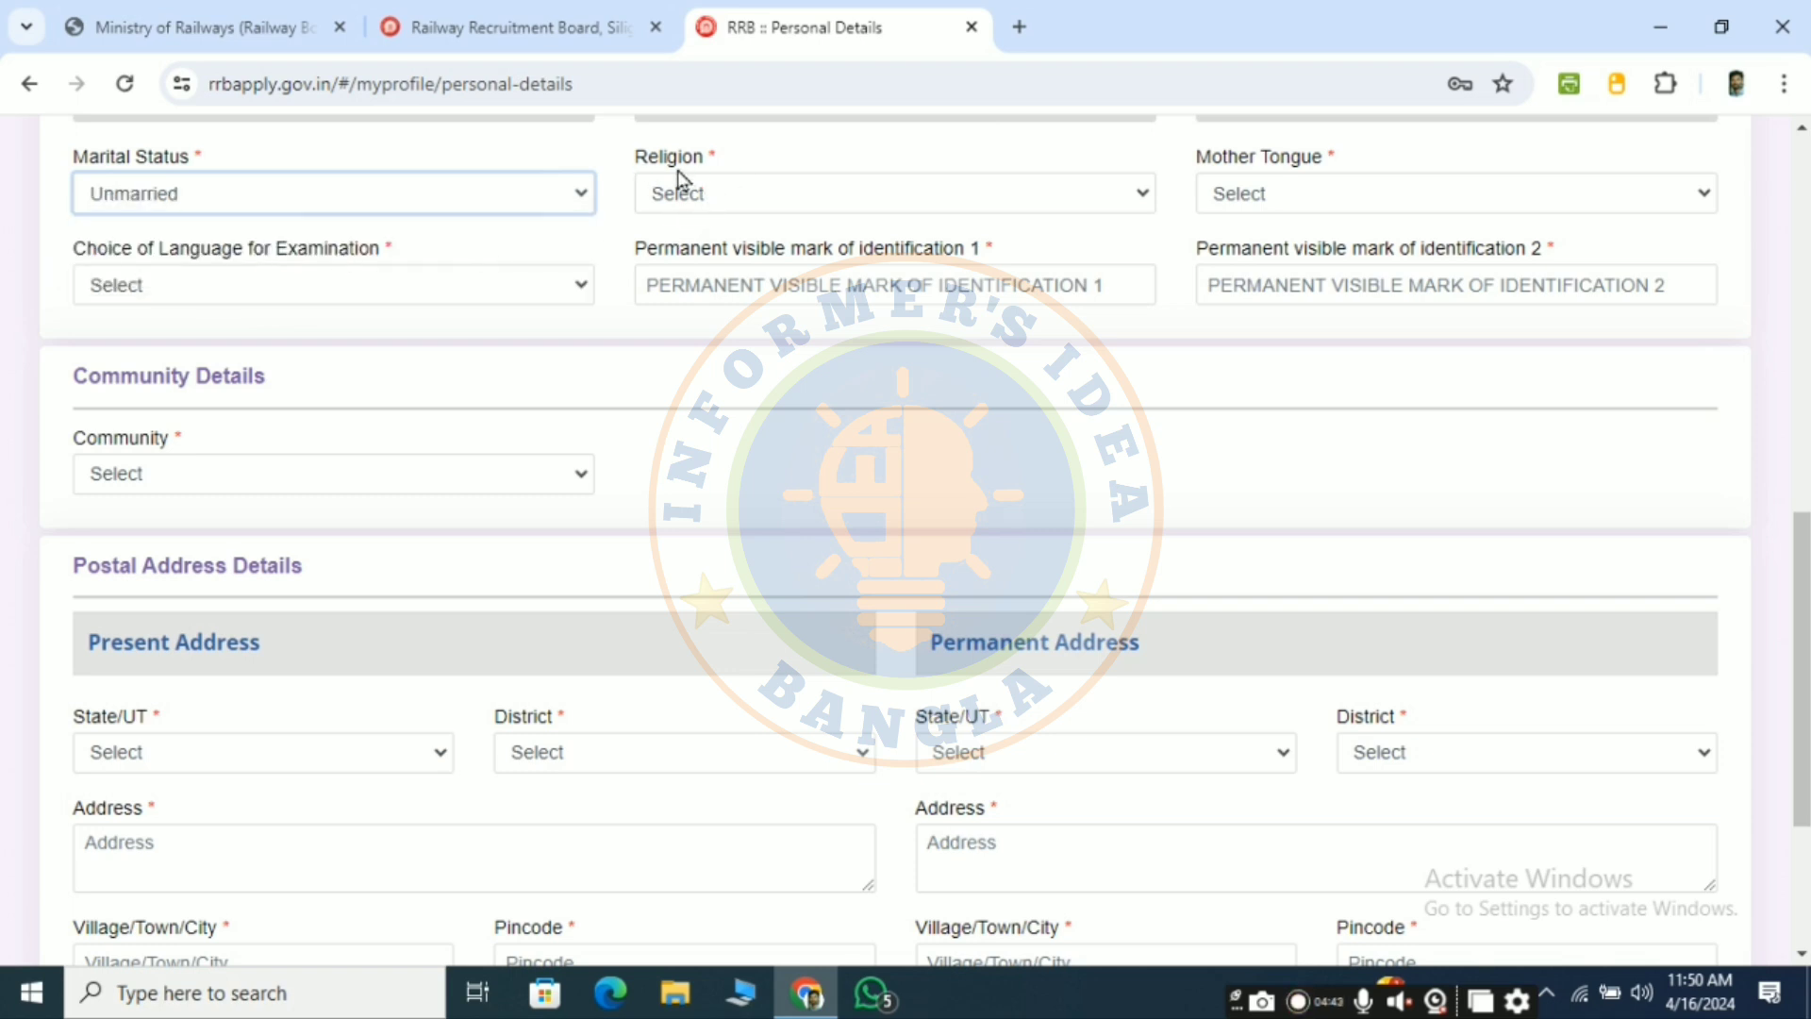
{"action": "left_click", "coordinate": [770, 200]}
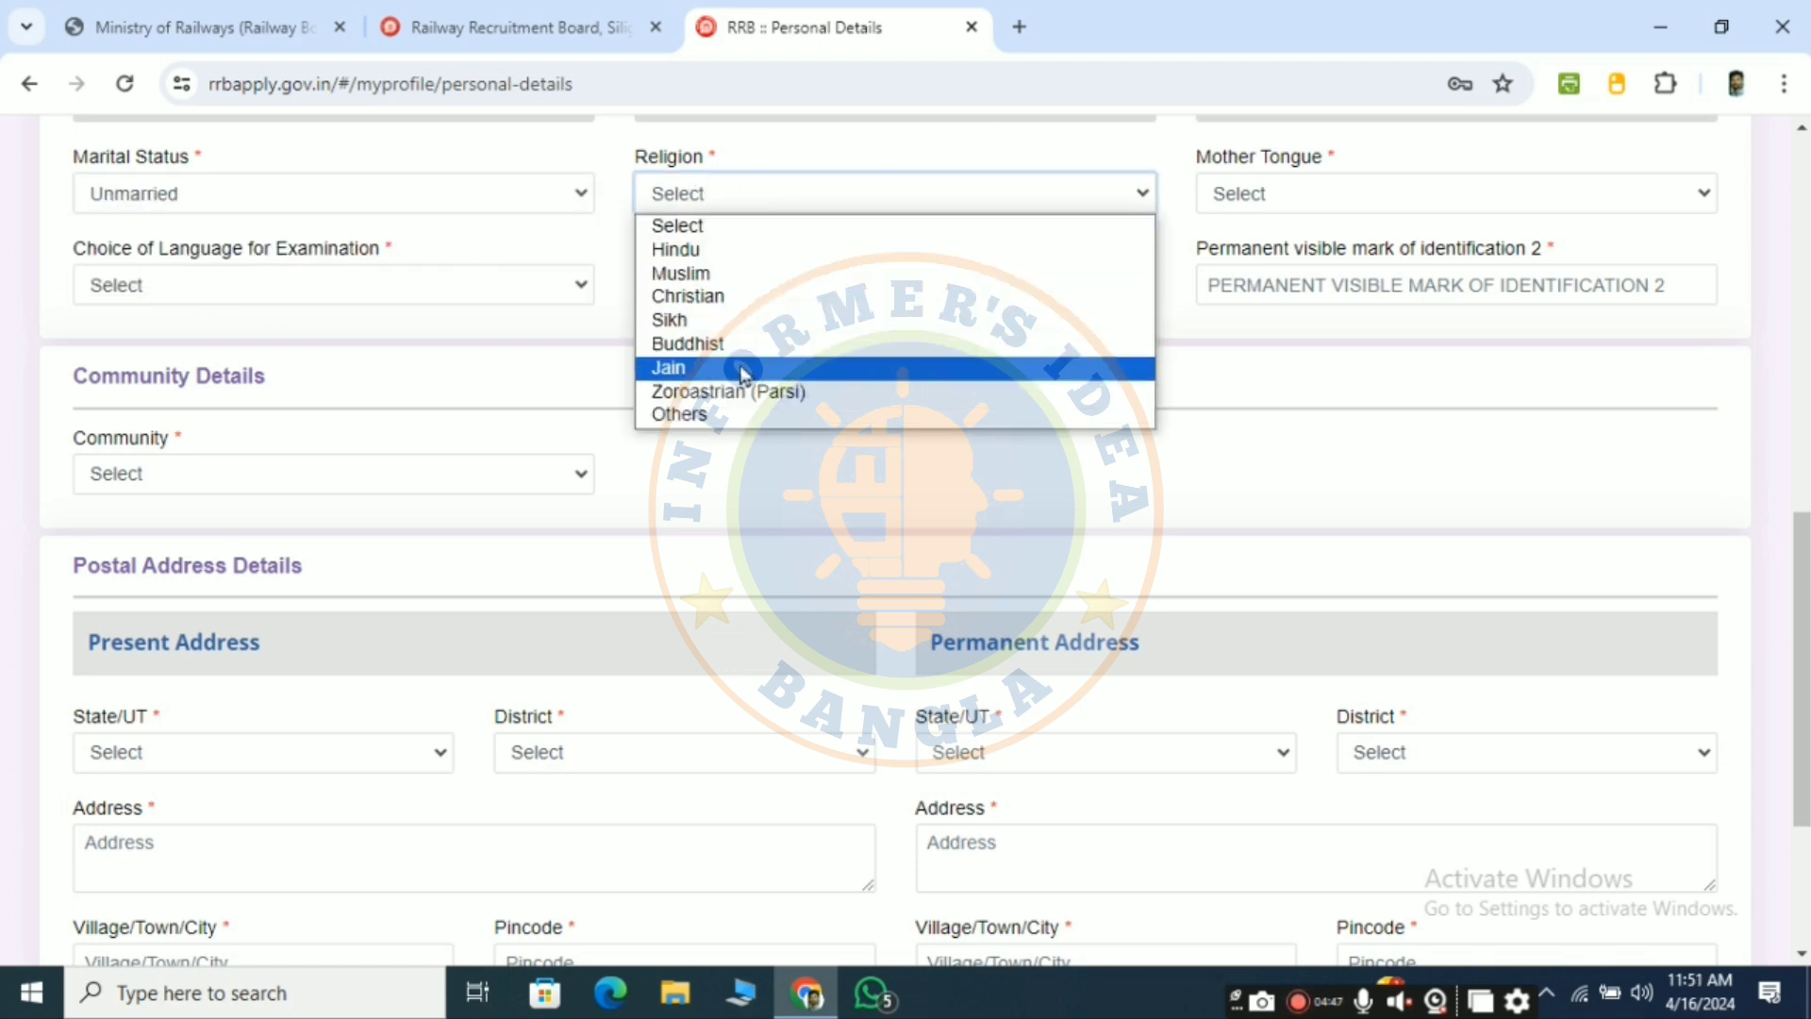
{"action": "left_click", "coordinate": [717, 251]}
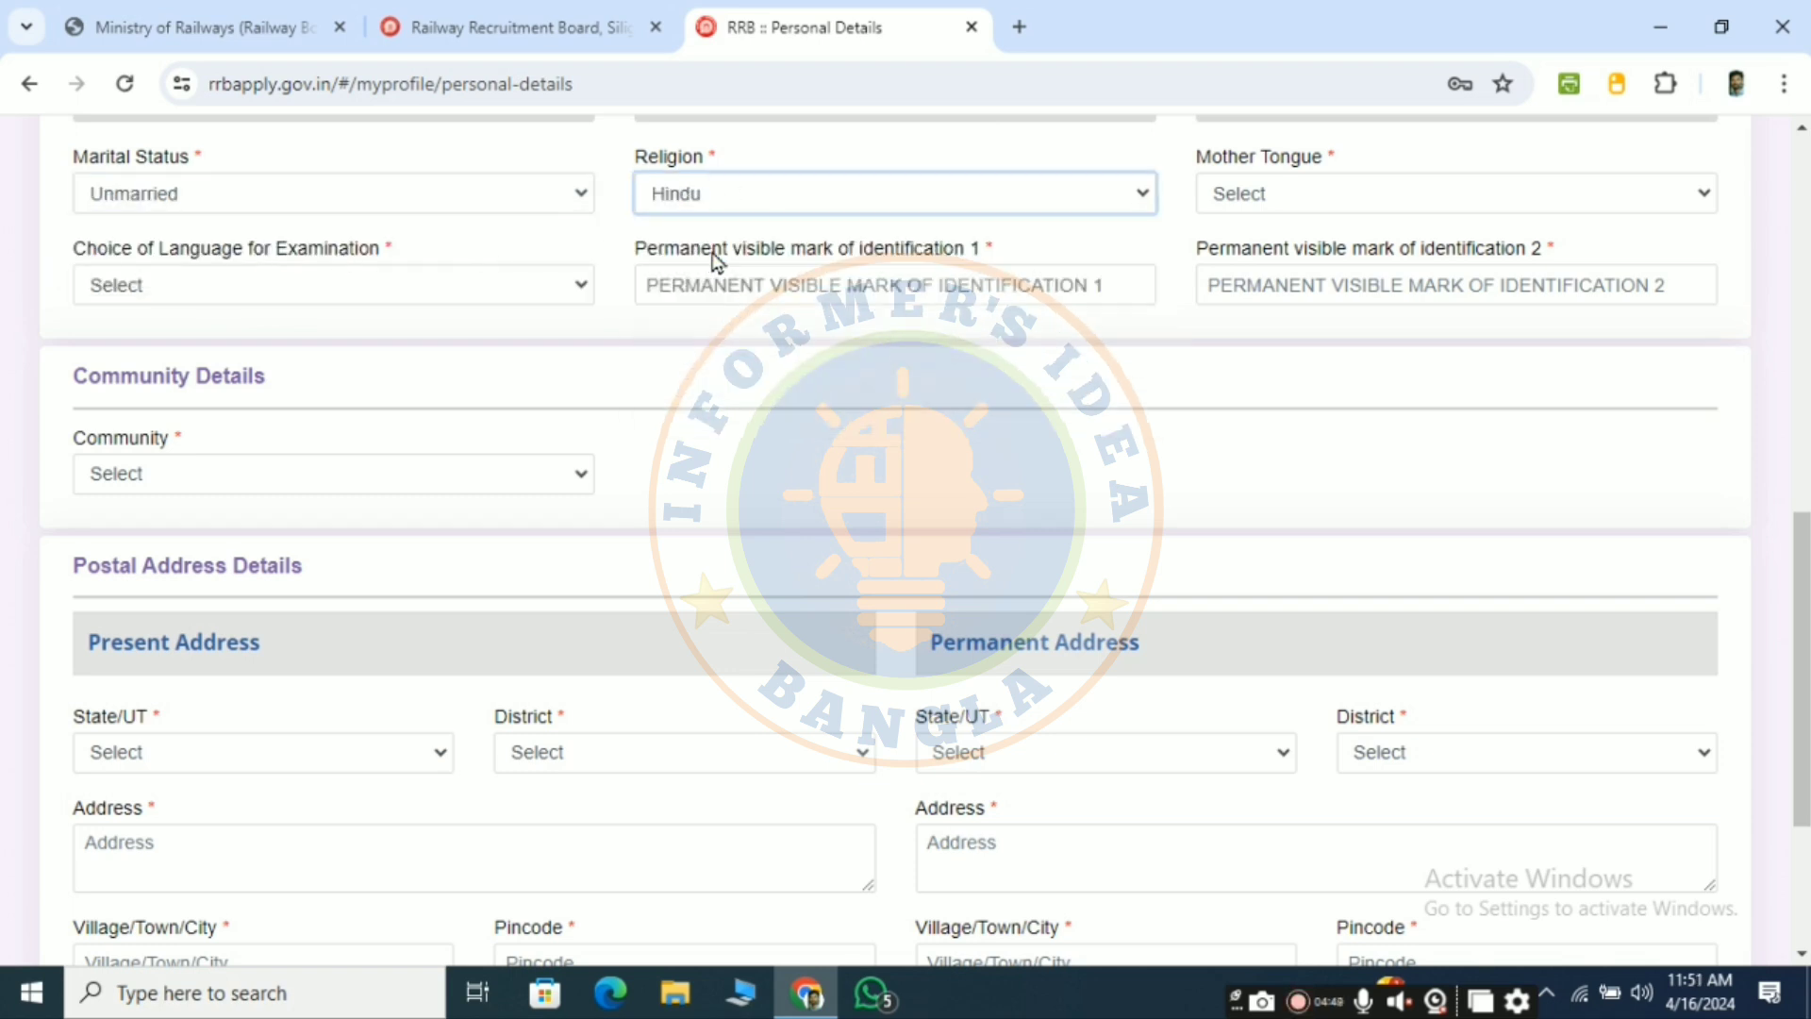
{"action": "left_click", "coordinate": [1275, 193]}
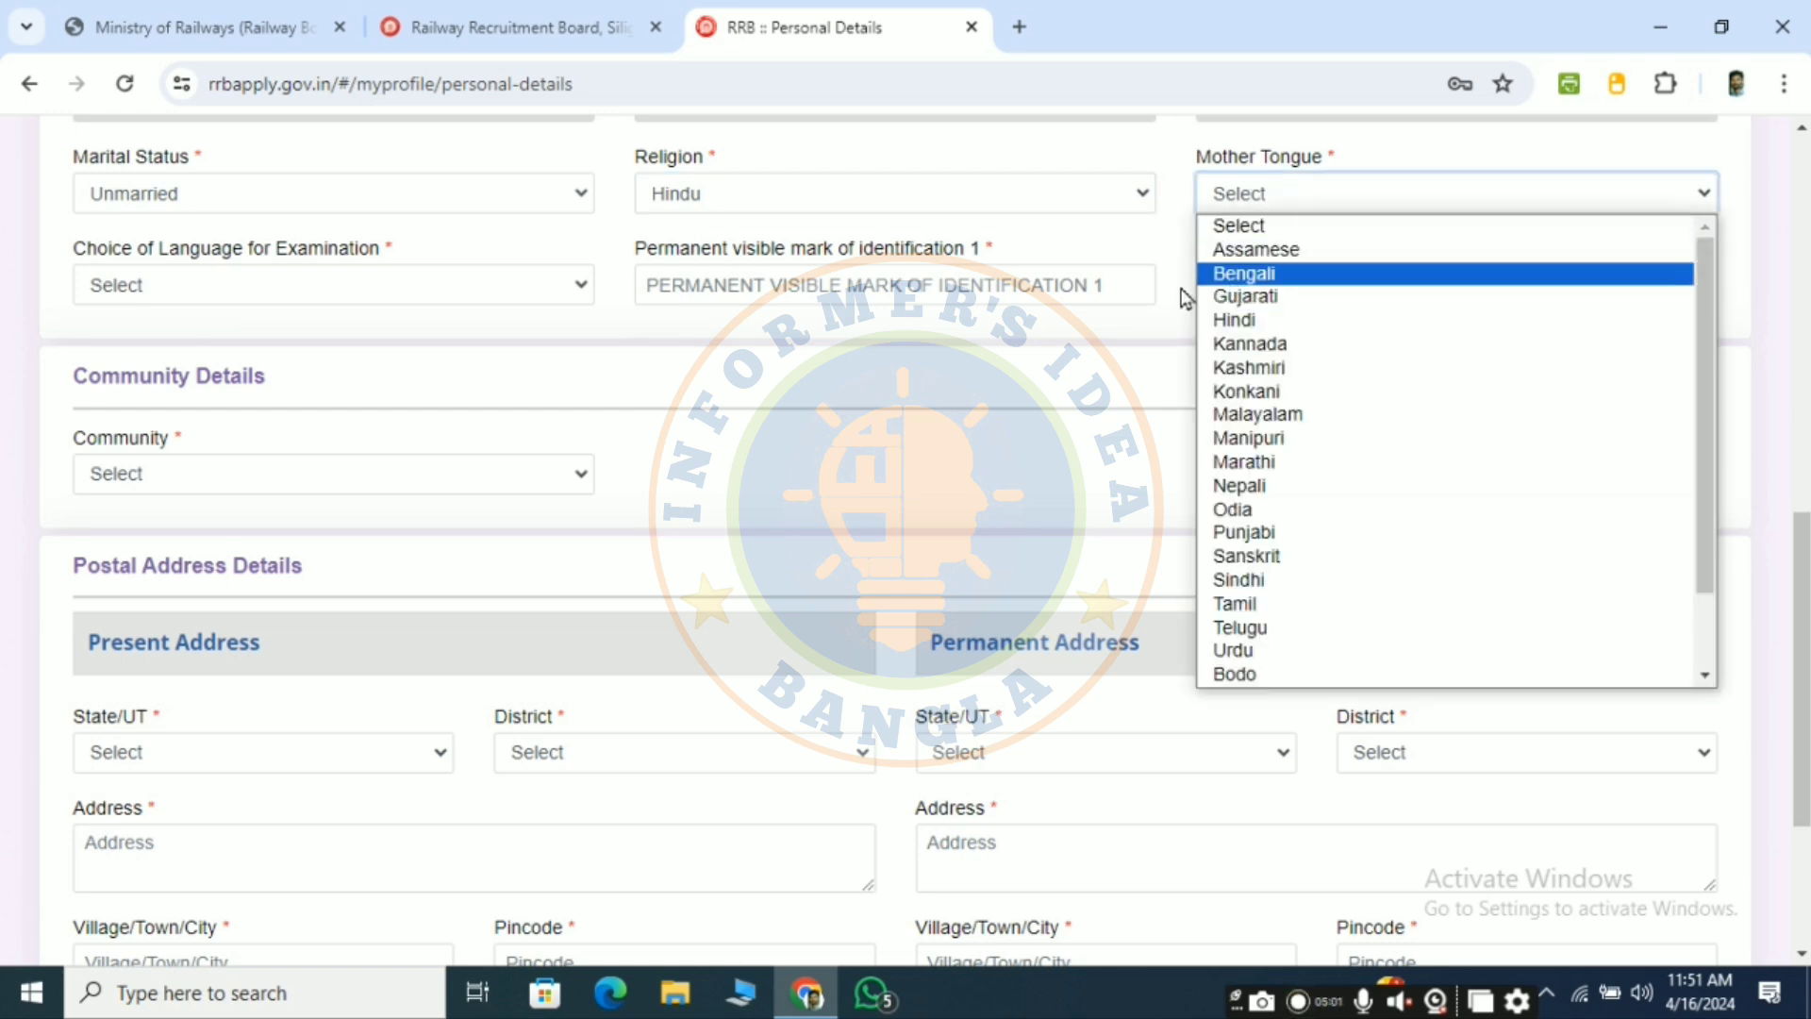
{"action": "left_click", "coordinate": [1245, 273]}
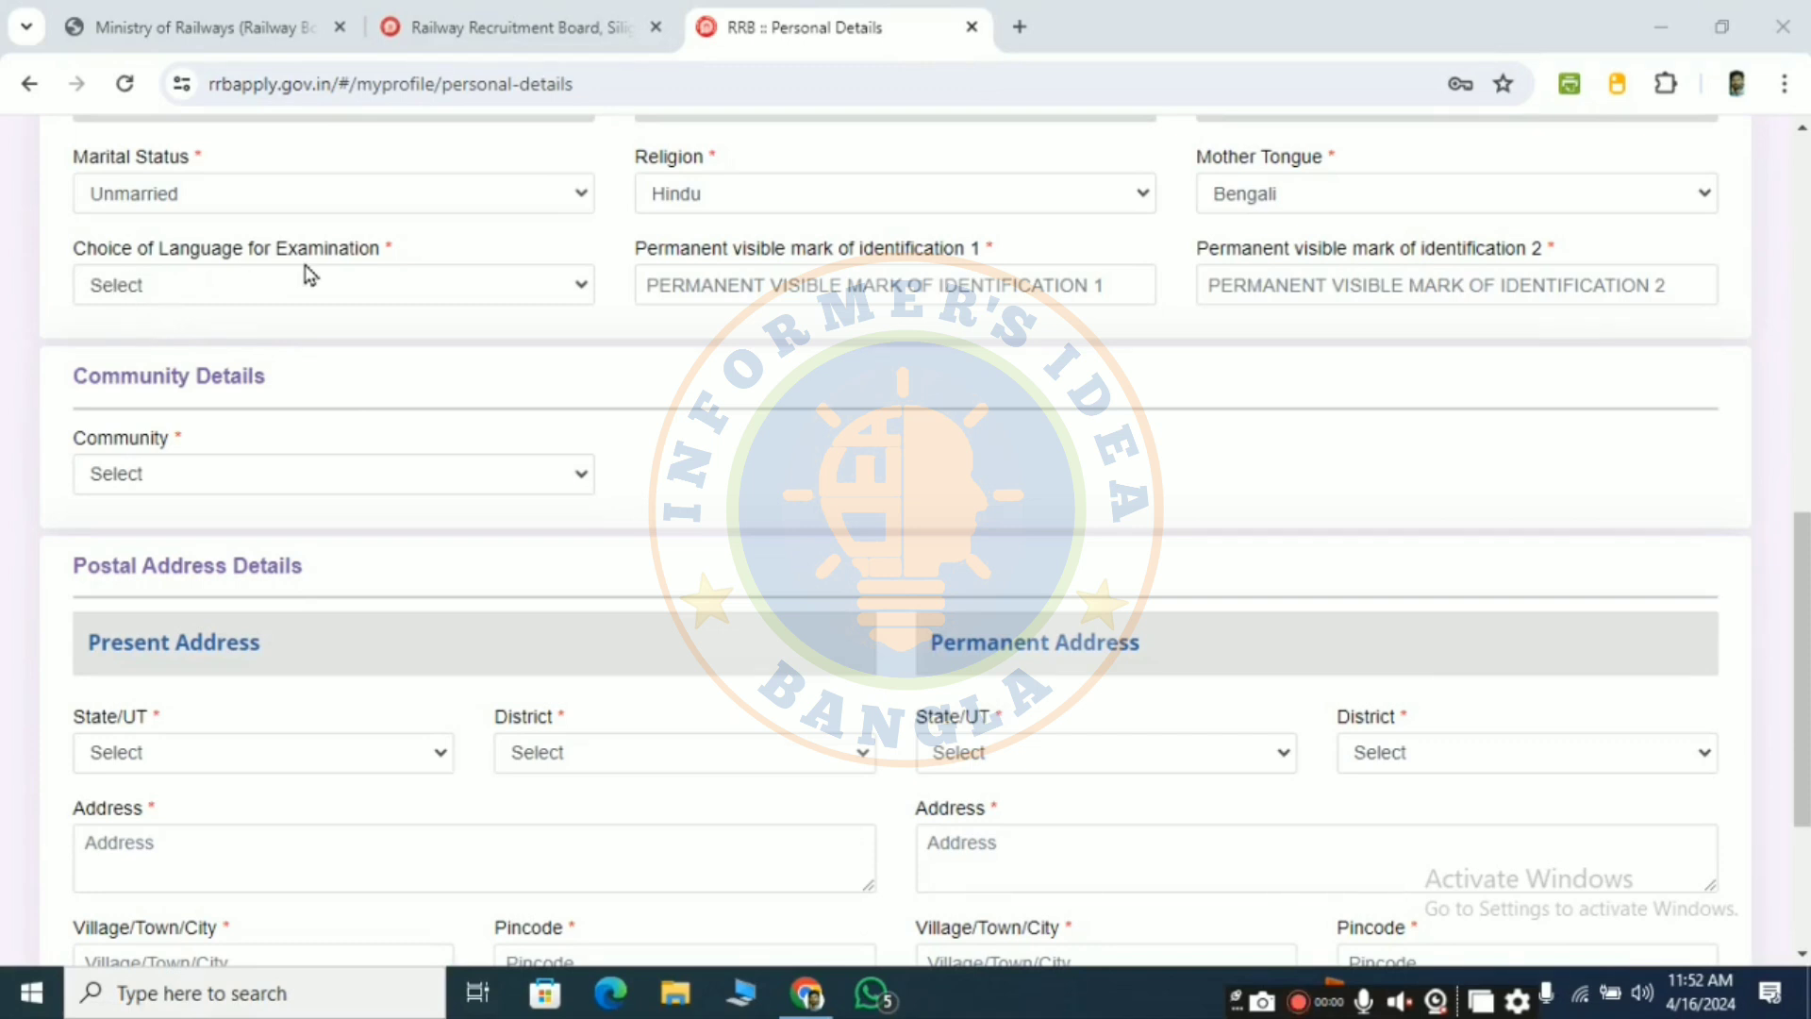
- Choose Bengali as the exam language and enter NO MARKS for the identification marks
{"action": "left_click", "coordinate": [274, 284]}
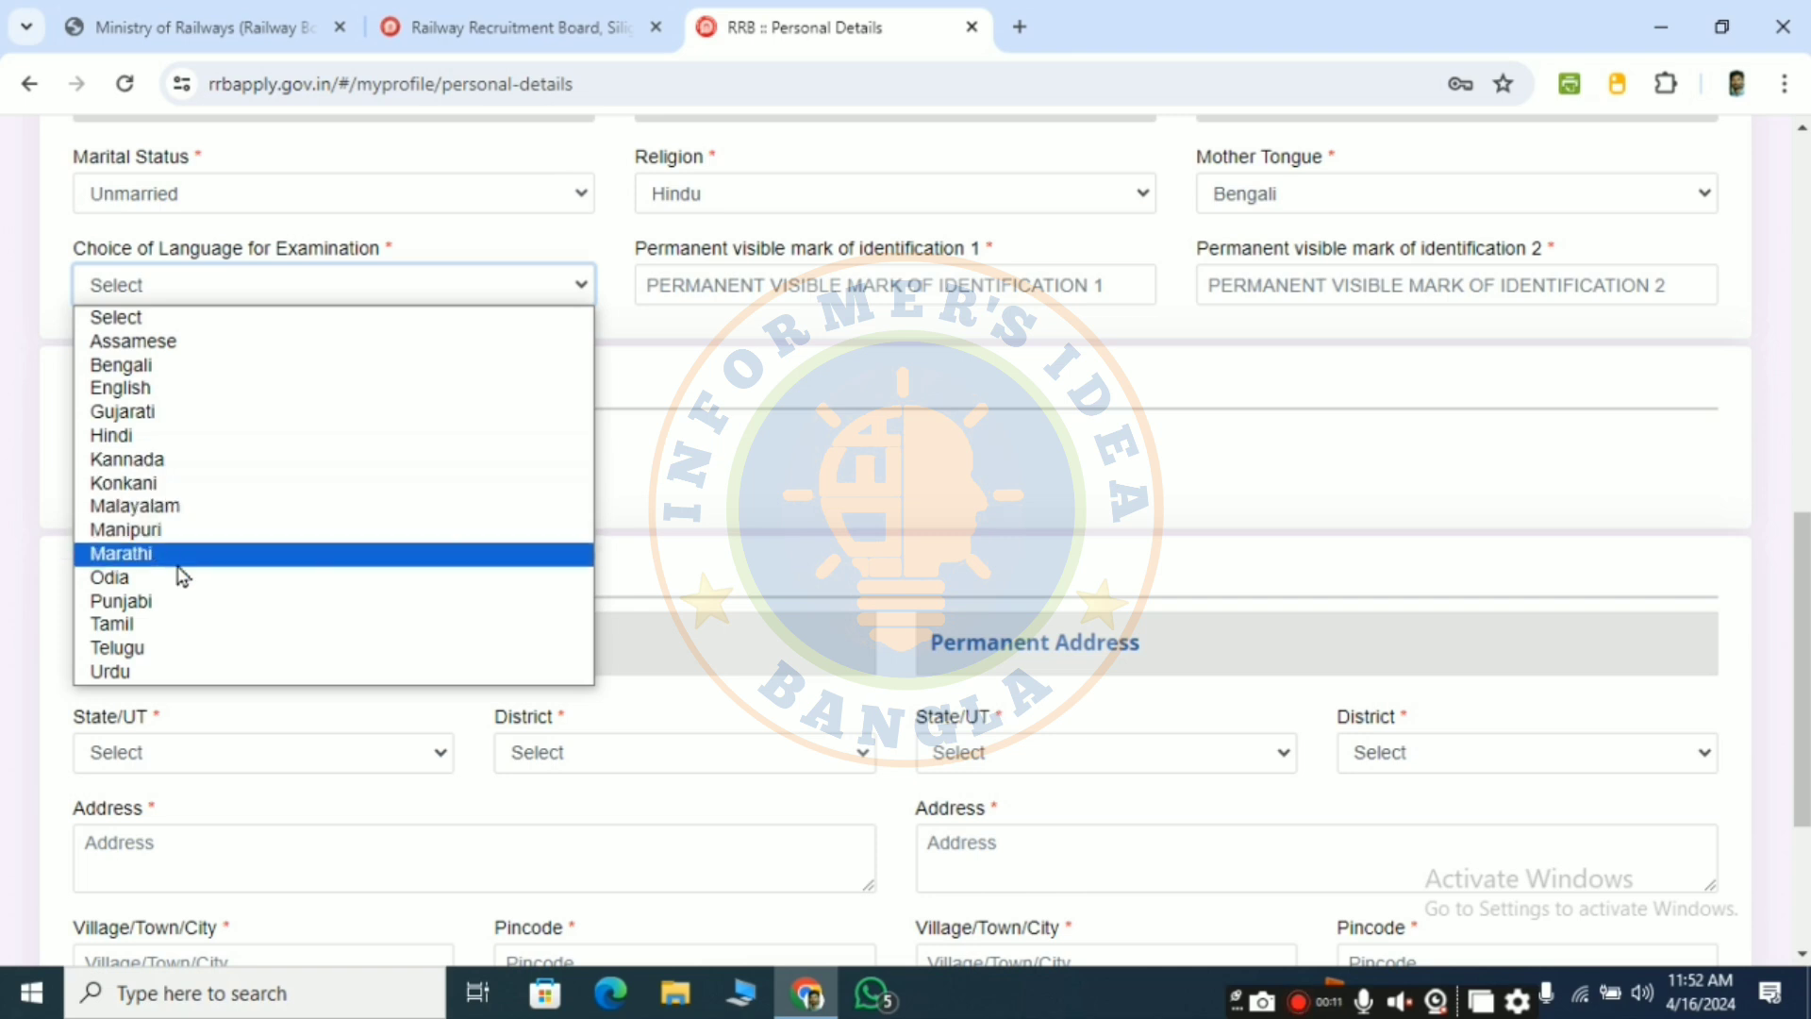
{"action": "left_click", "coordinate": [142, 364]}
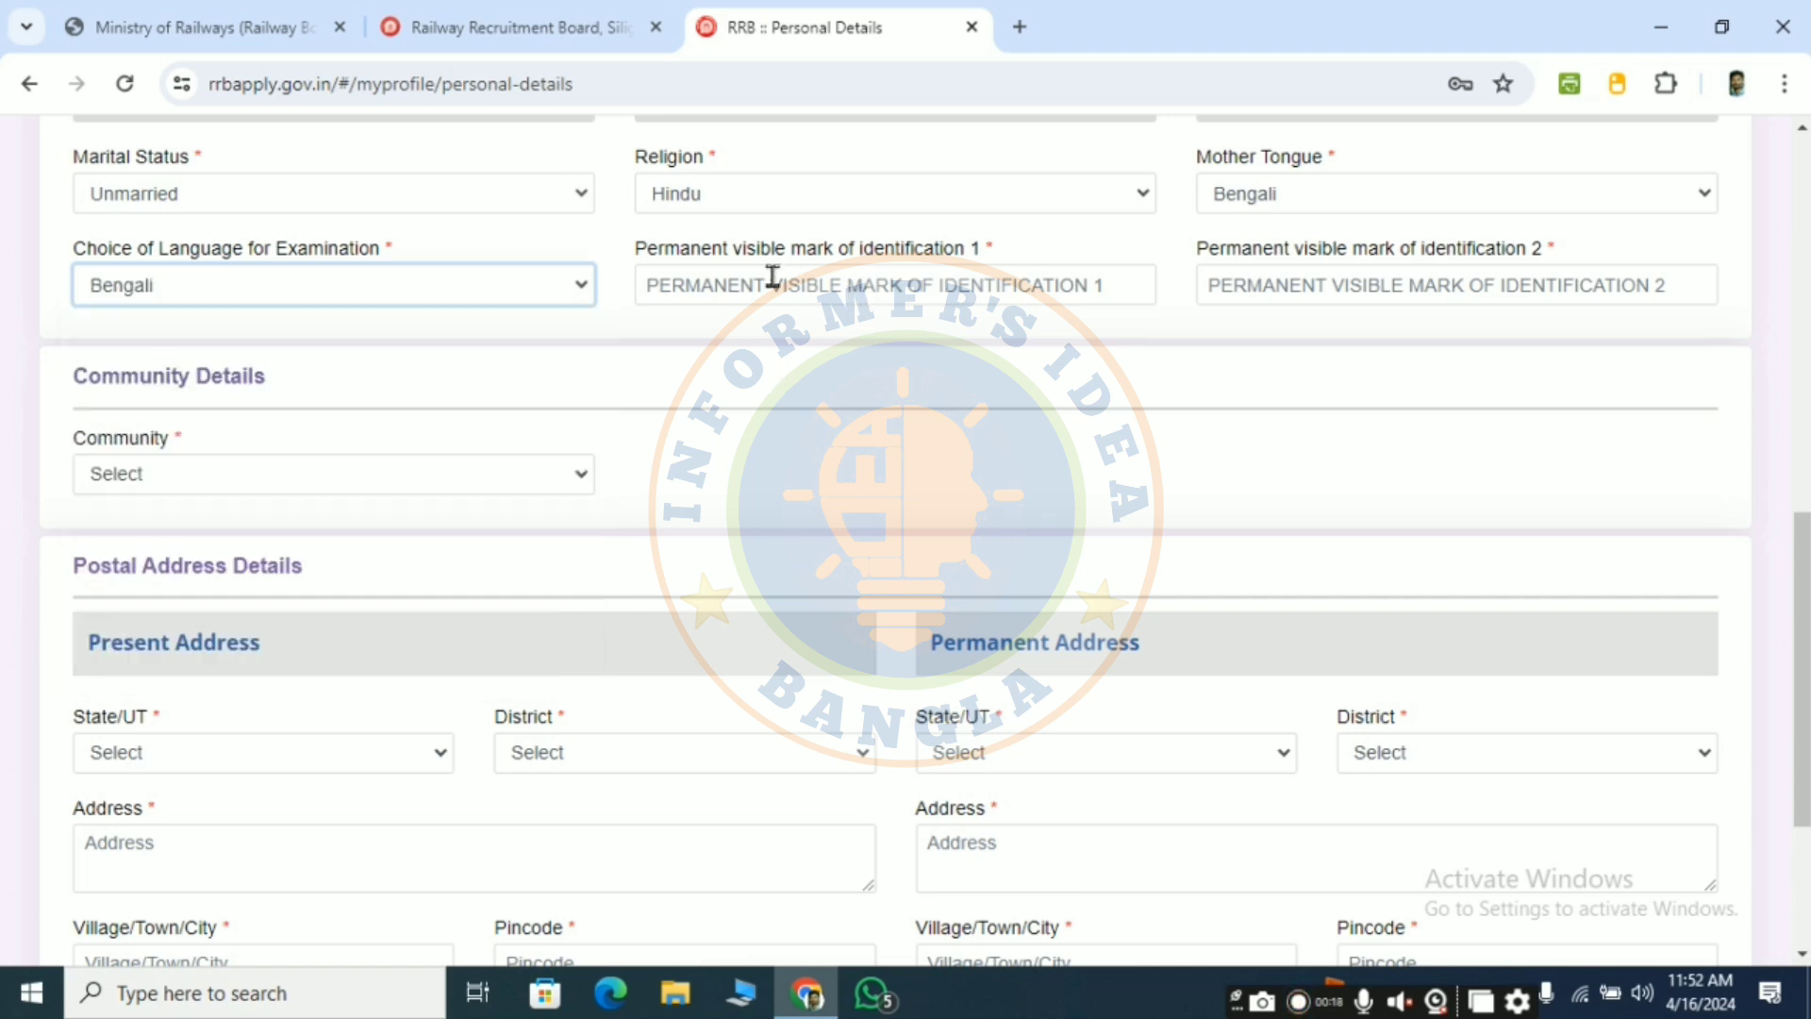
{"action": "left_click", "coordinate": [954, 288]}
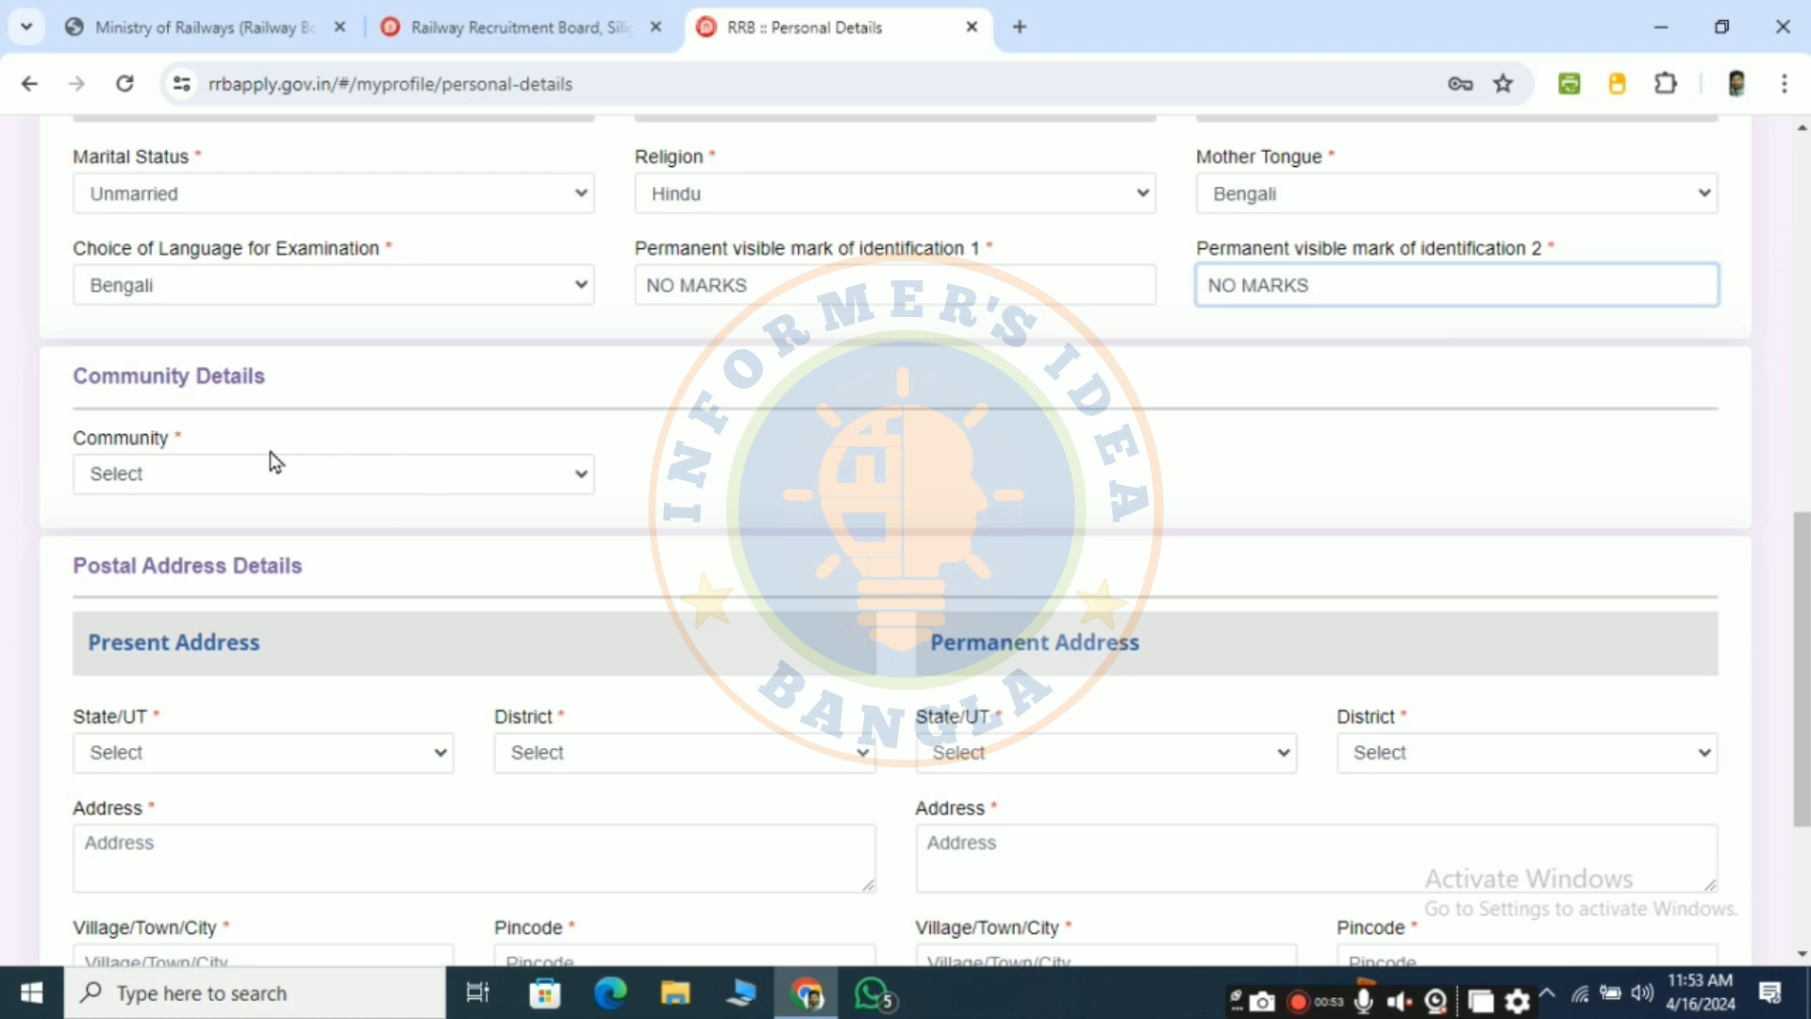
{"action": "scroll", "coordinate": [271, 455], "scroll_direction": "down", "scroll_amount": 1}
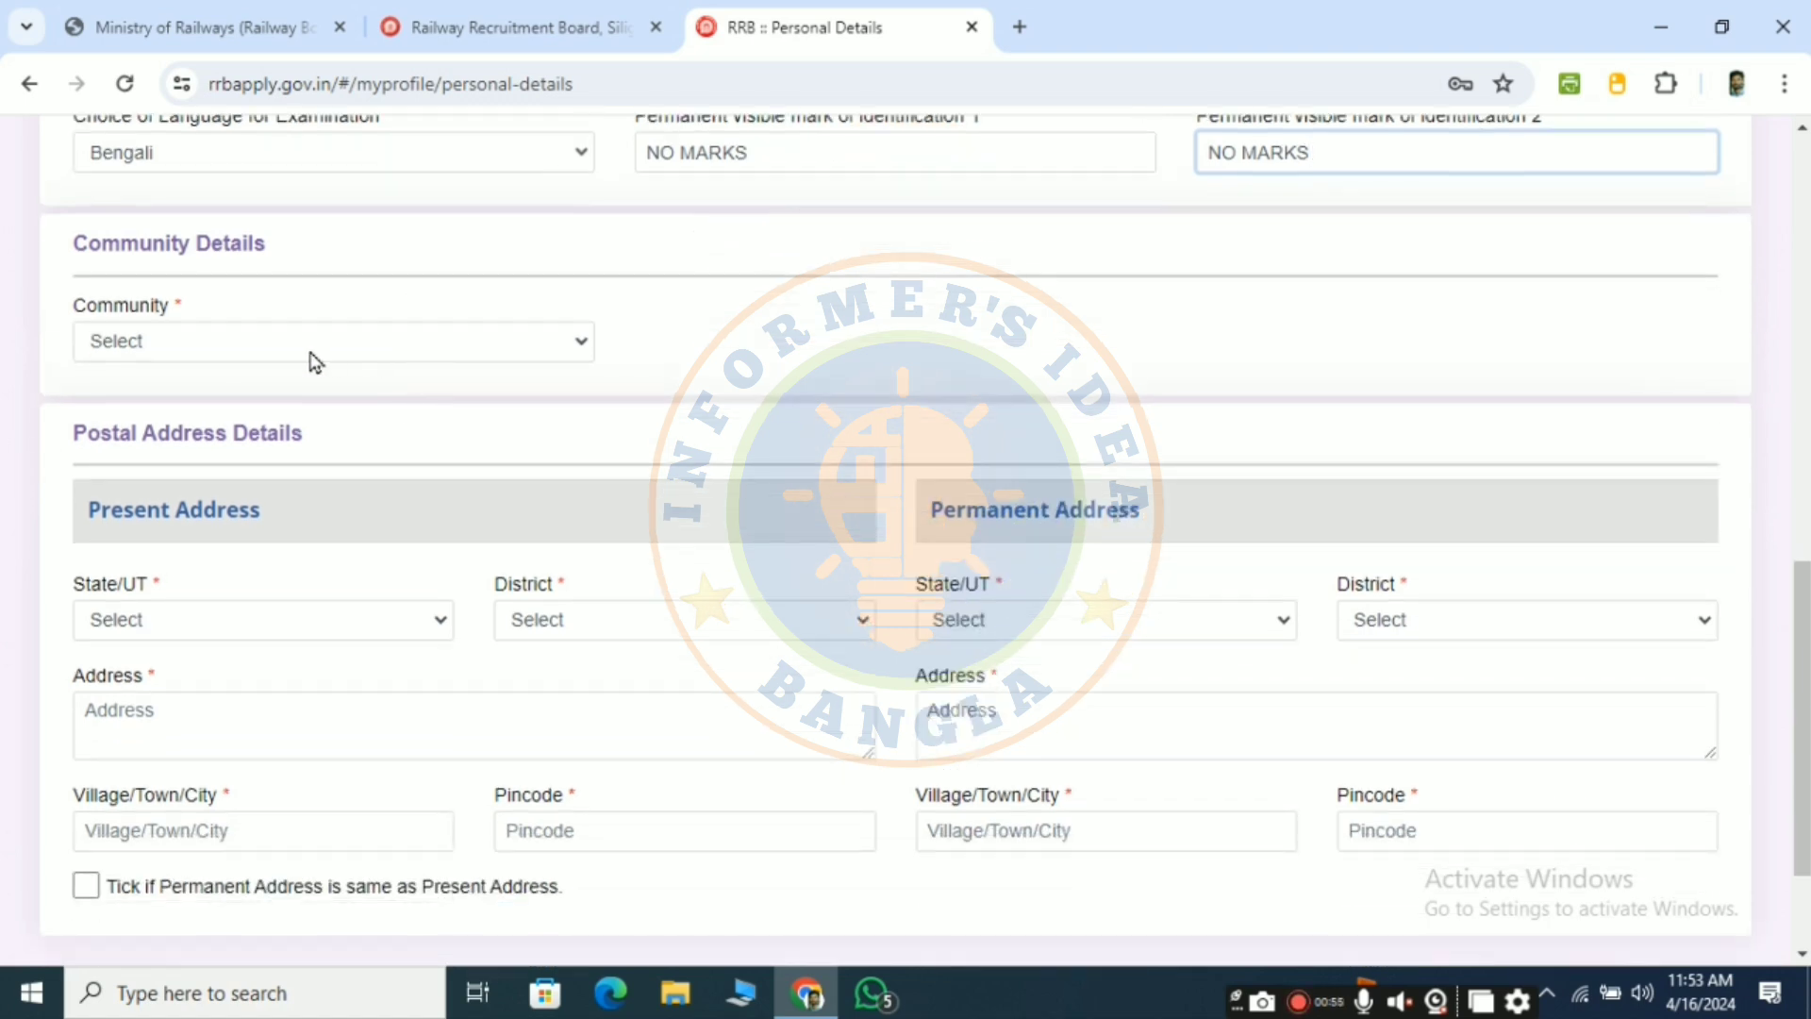
- Set community to SC (Scheduled Caste) and accept the reservation eligibility notice
{"action": "left_click", "coordinate": [189, 343]}
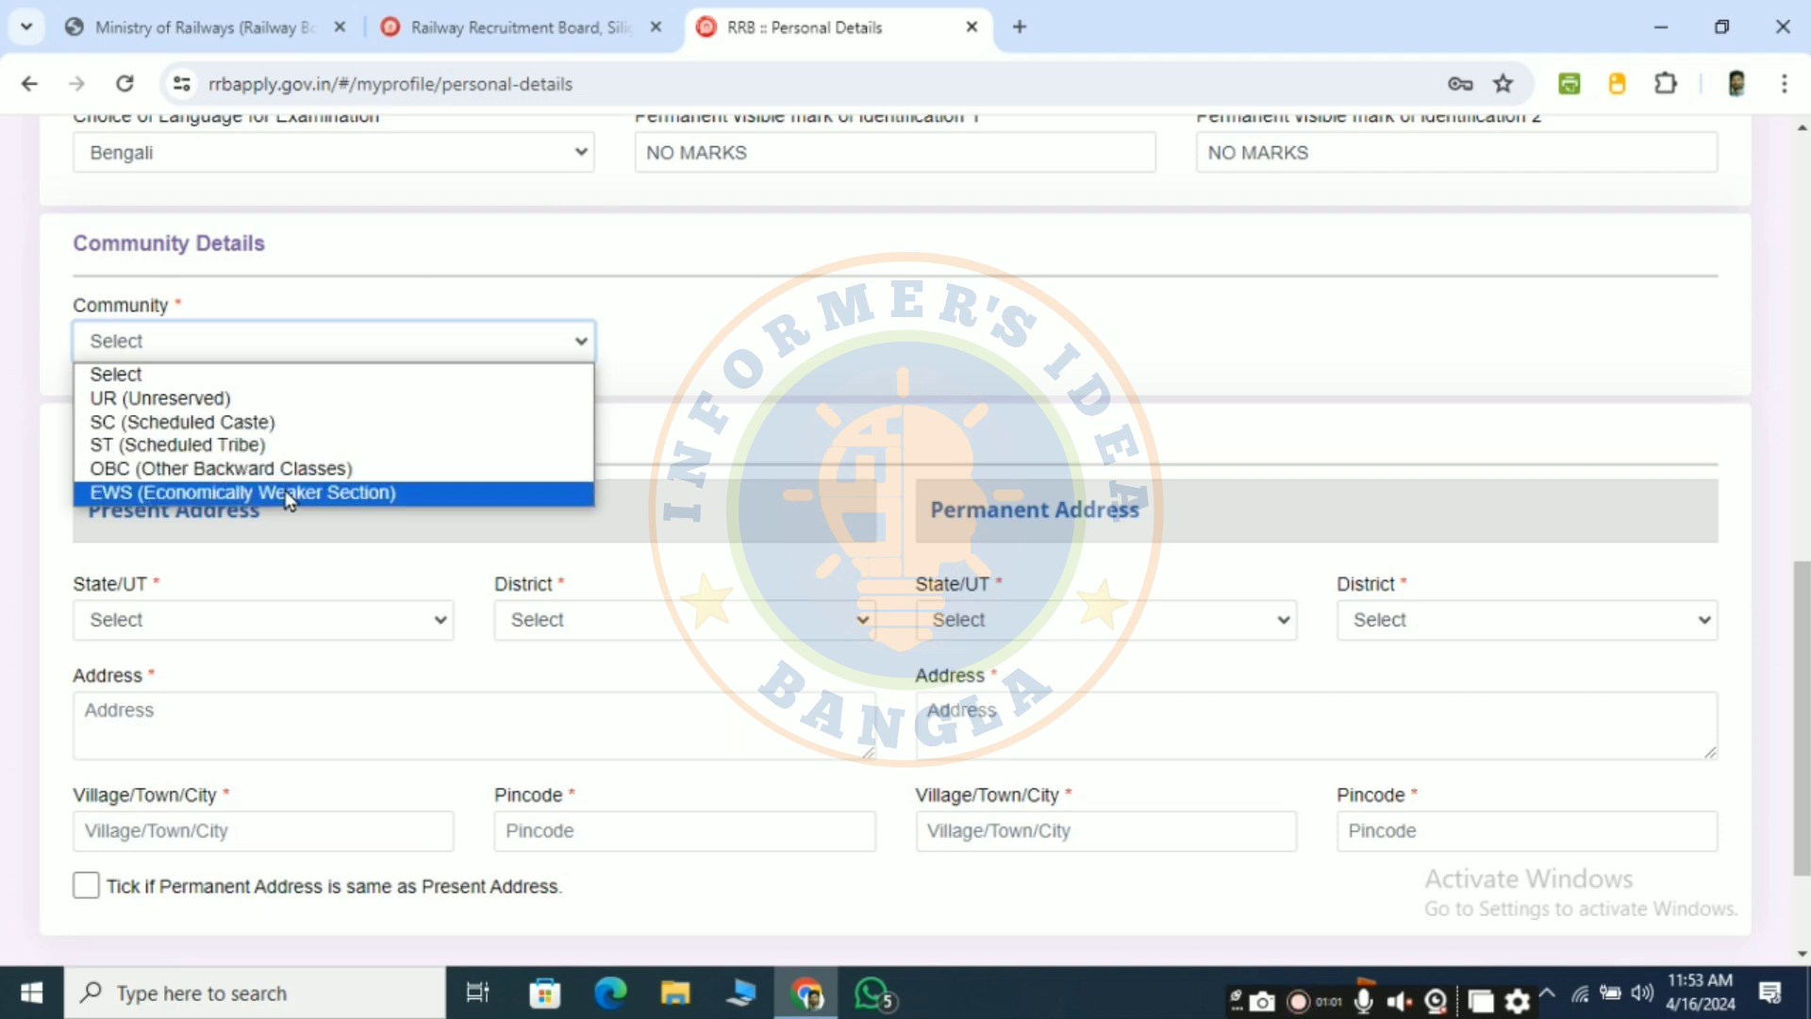
{"action": "left_click", "coordinate": [477, 343]}
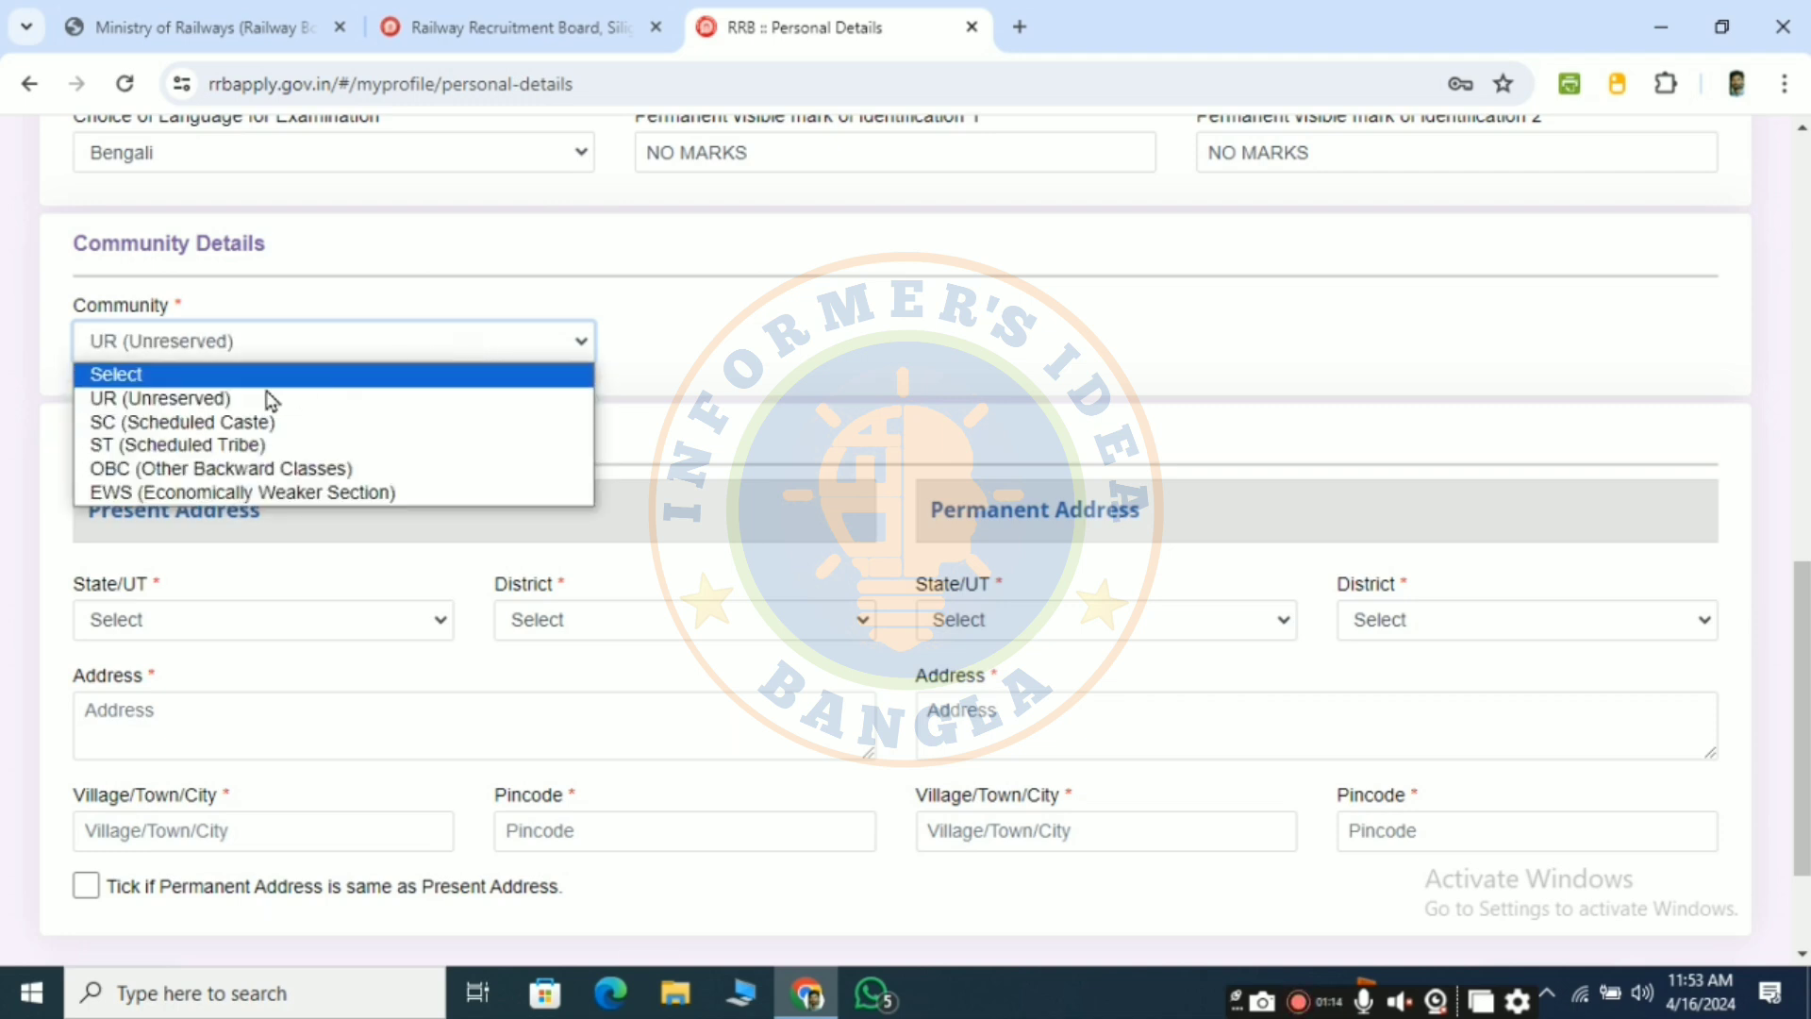
{"action": "left_click", "coordinate": [215, 423]}
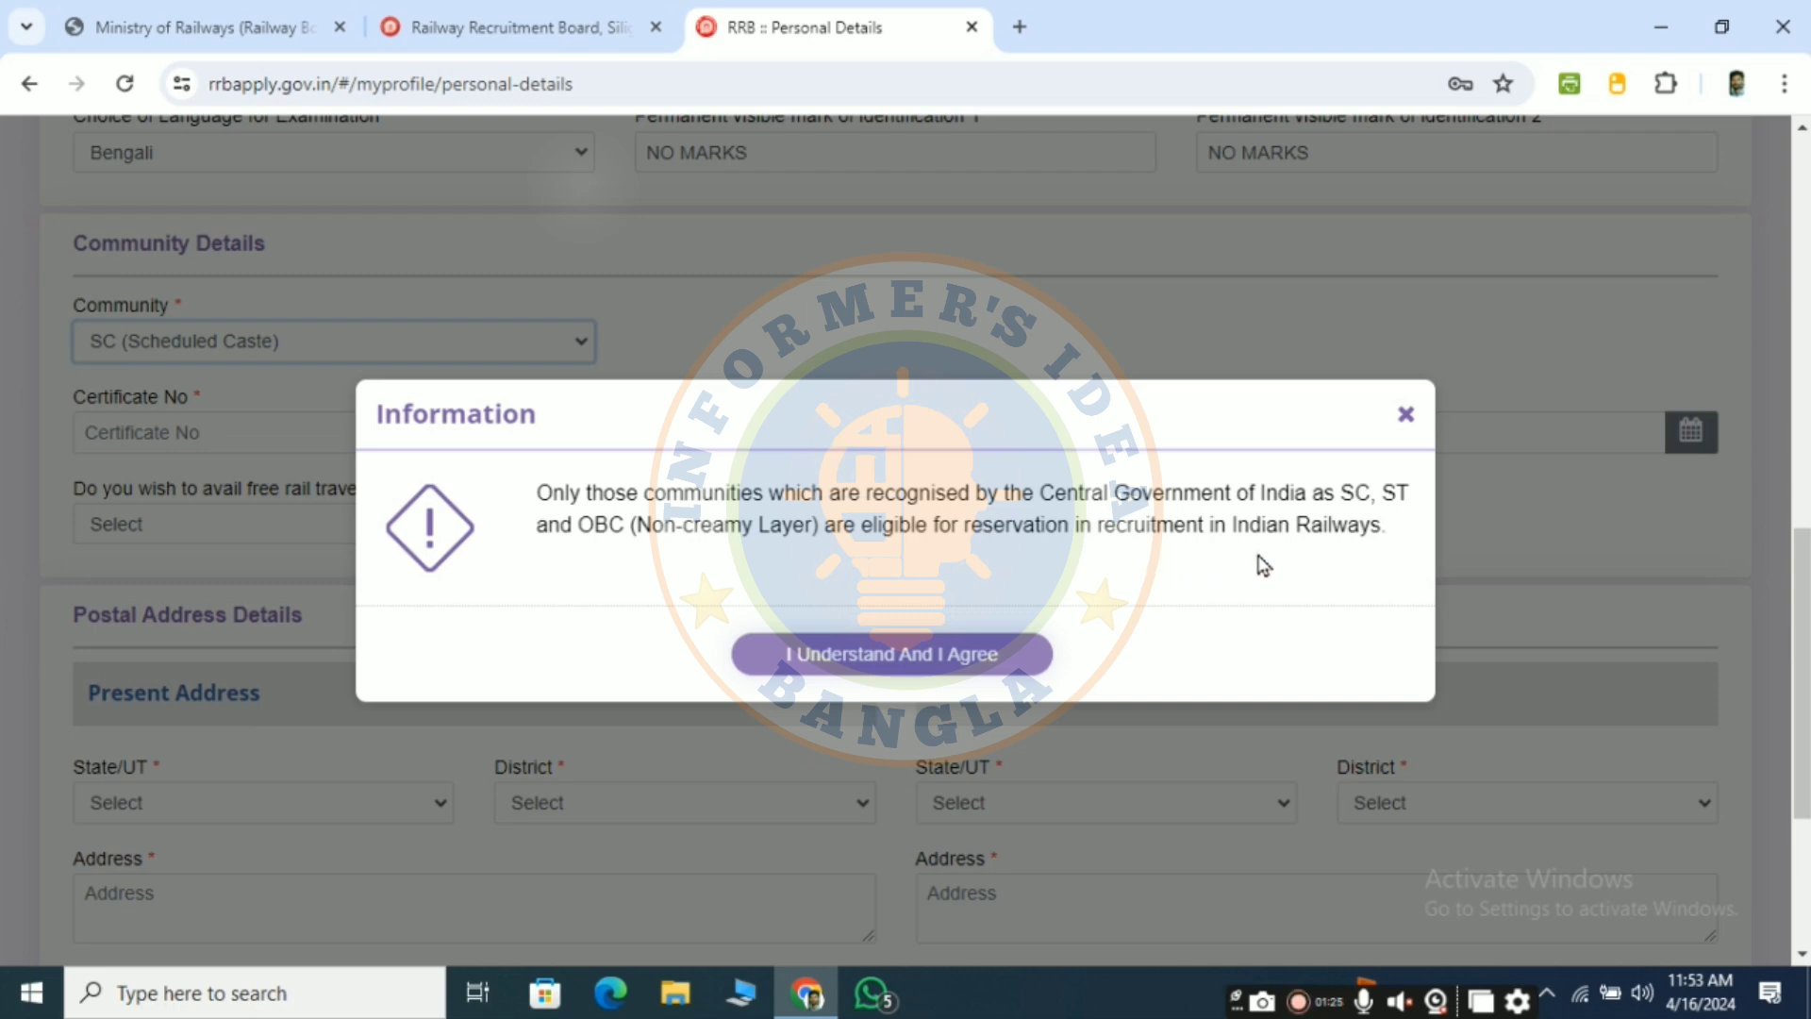
{"action": "left_click", "coordinate": [942, 659]}
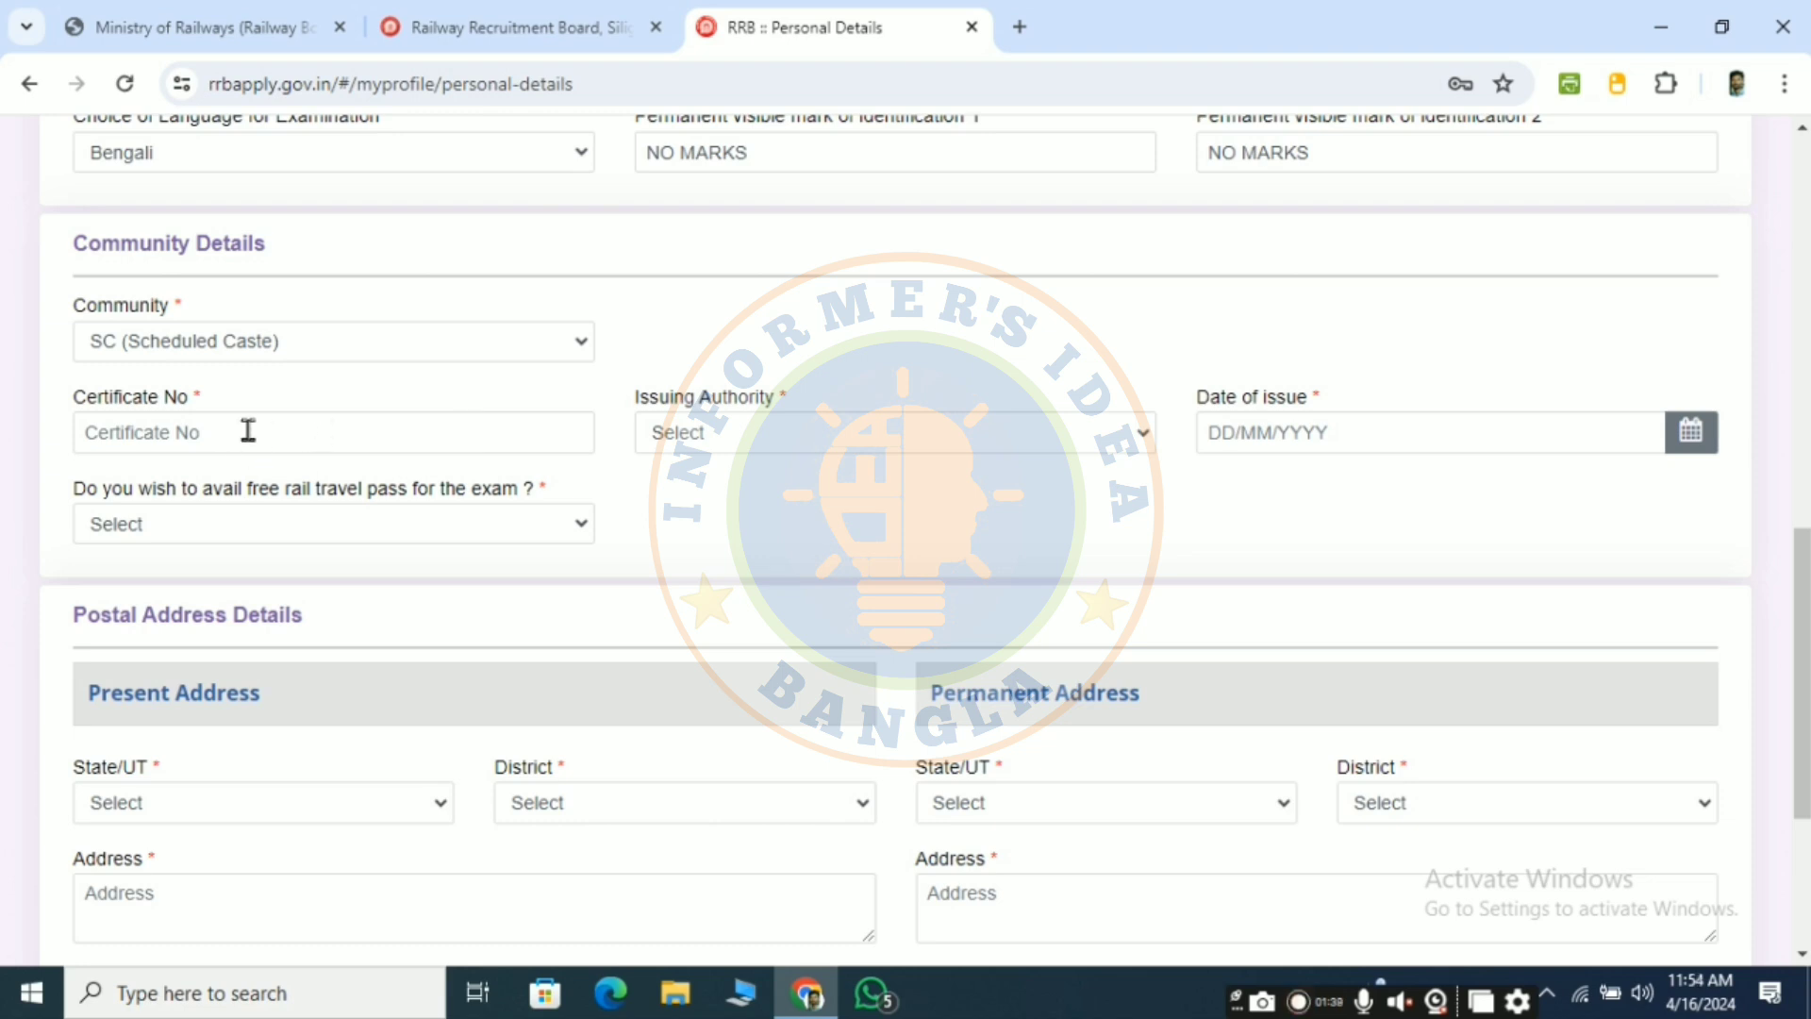
- Fill SC certificate details: Sub-Divisional Officer, WEST BENGAL, free rail pass requested, nearest station
{"action": "left_click", "coordinate": [866, 438]}
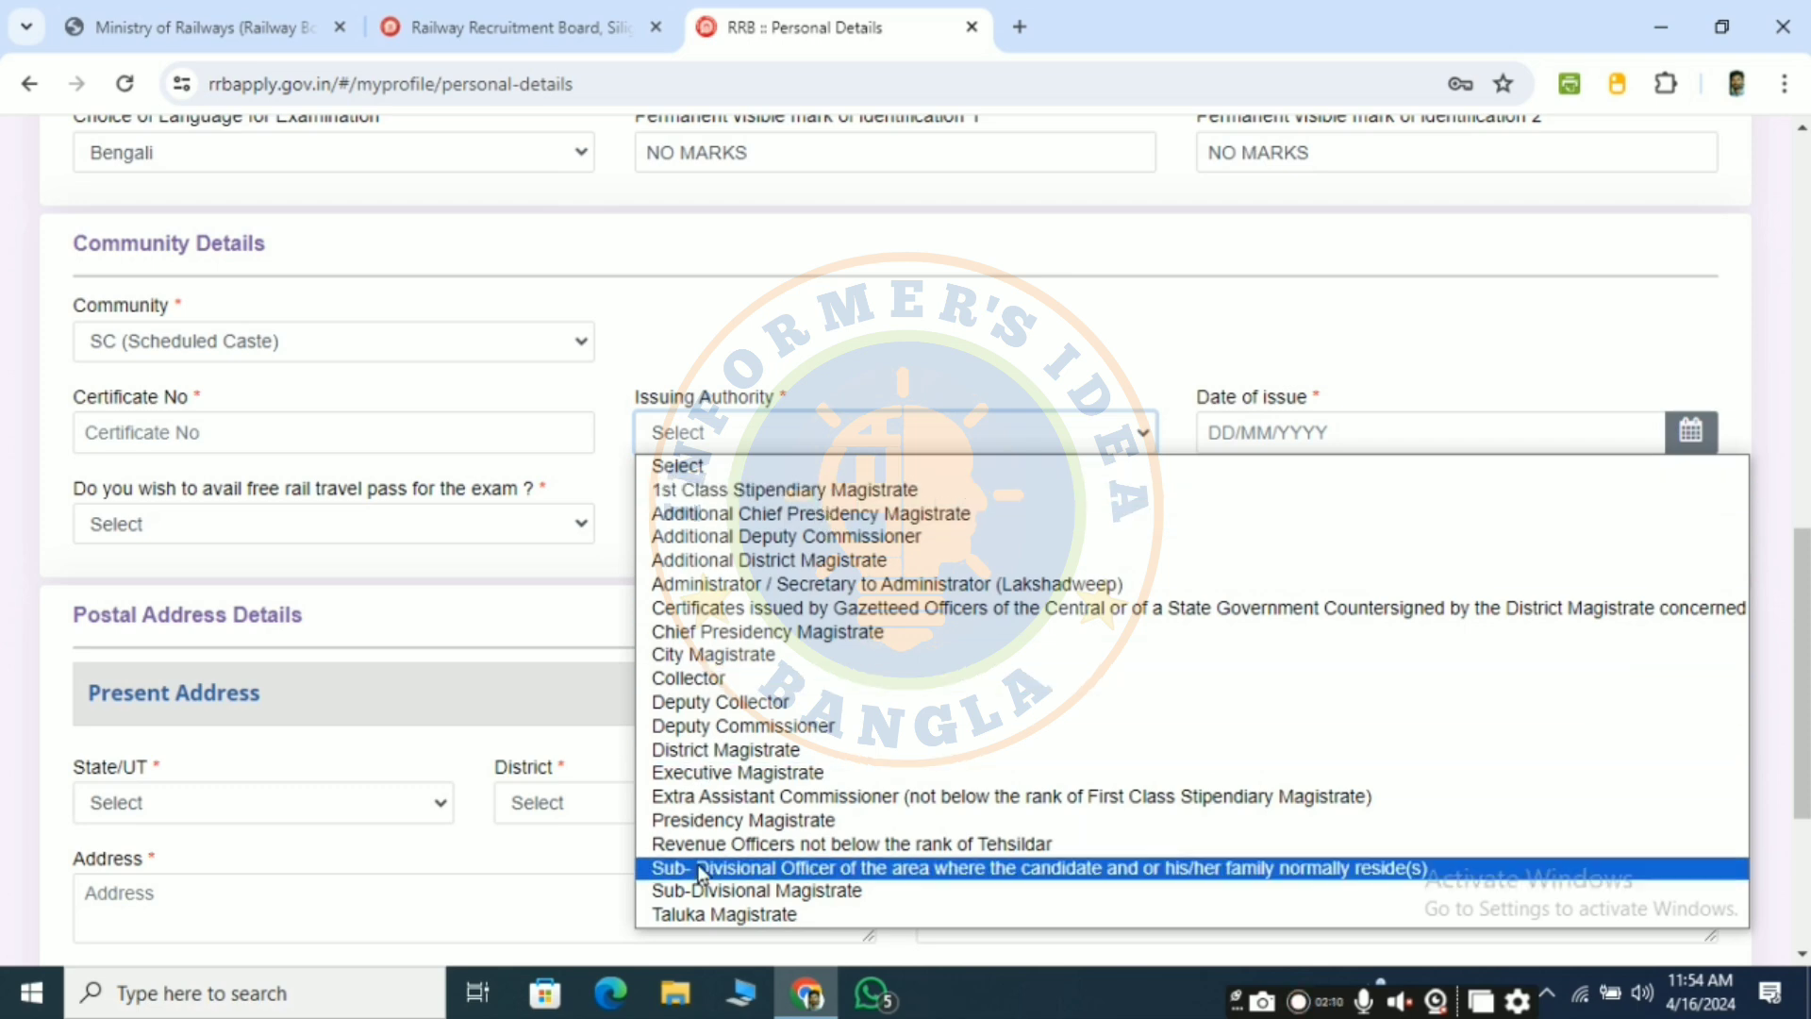
{"action": "left_click", "coordinate": [896, 868]}
{"action": "left_click", "coordinate": [1377, 434]}
{"action": "scroll", "coordinate": [1320, 660], "scroll_direction": "down", "scroll_amount": 8}
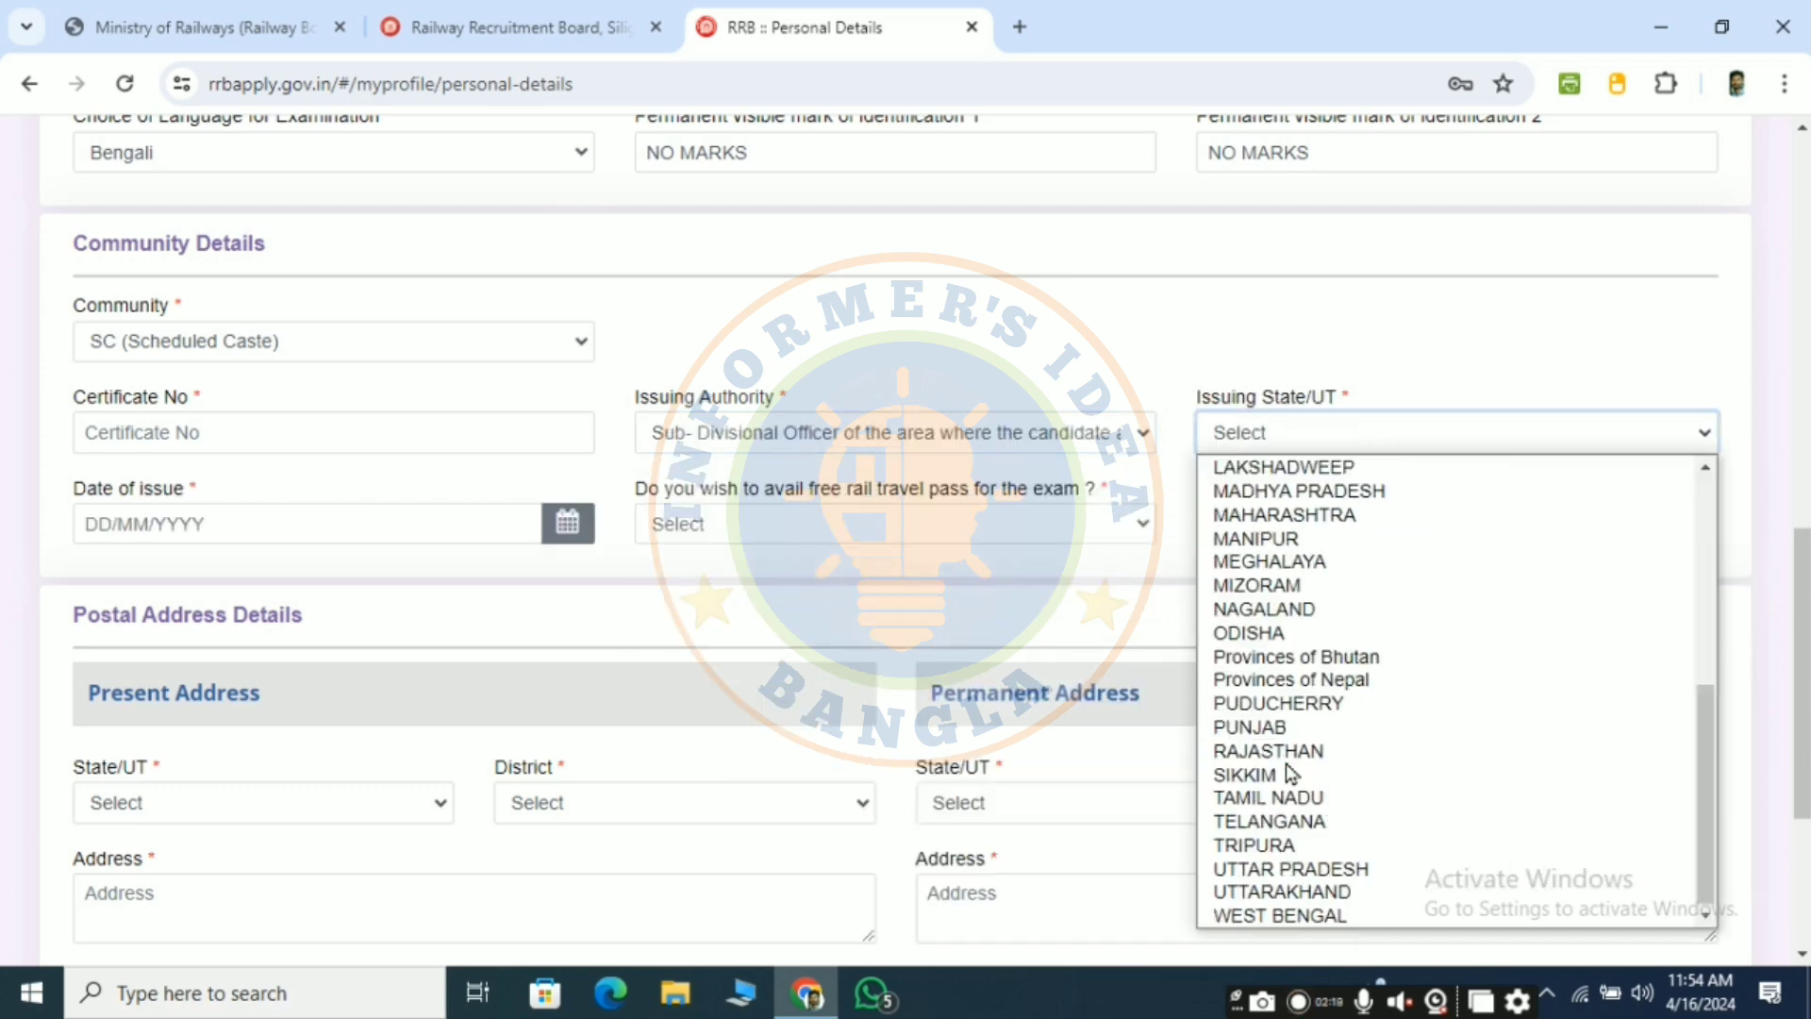
{"action": "left_click", "coordinate": [1323, 913]}
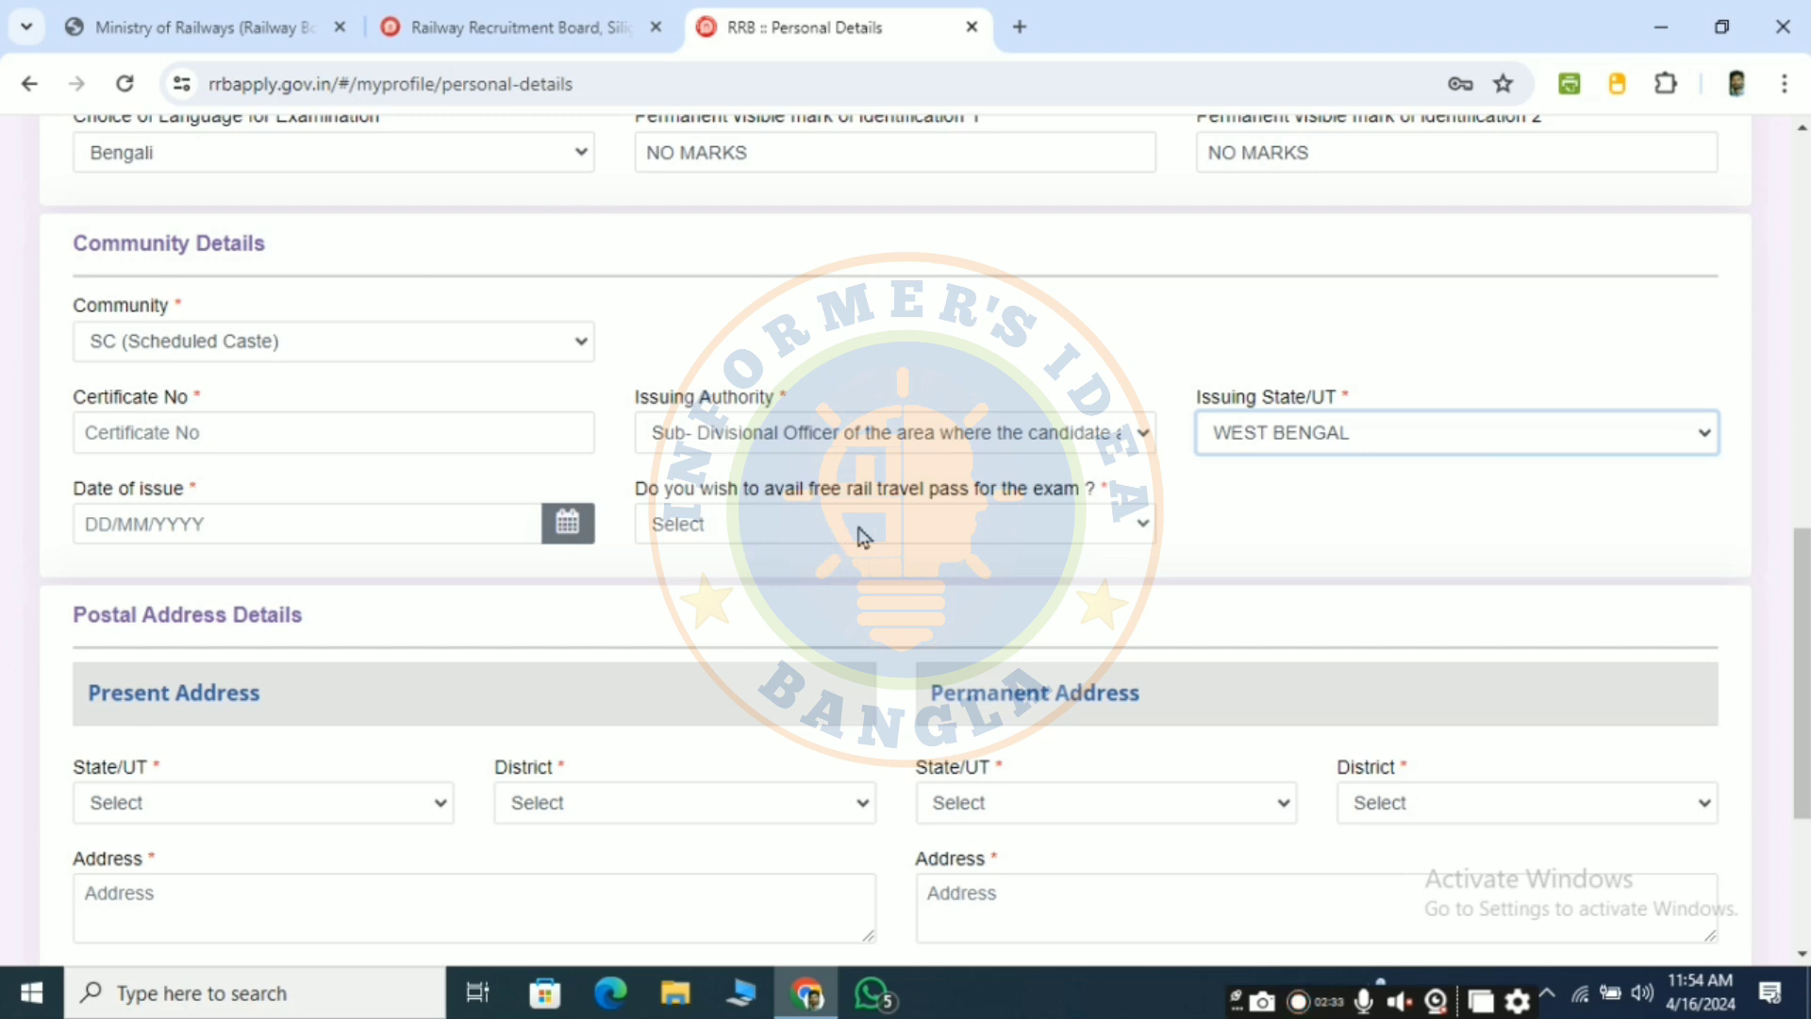
{"action": "left_click", "coordinate": [896, 519]}
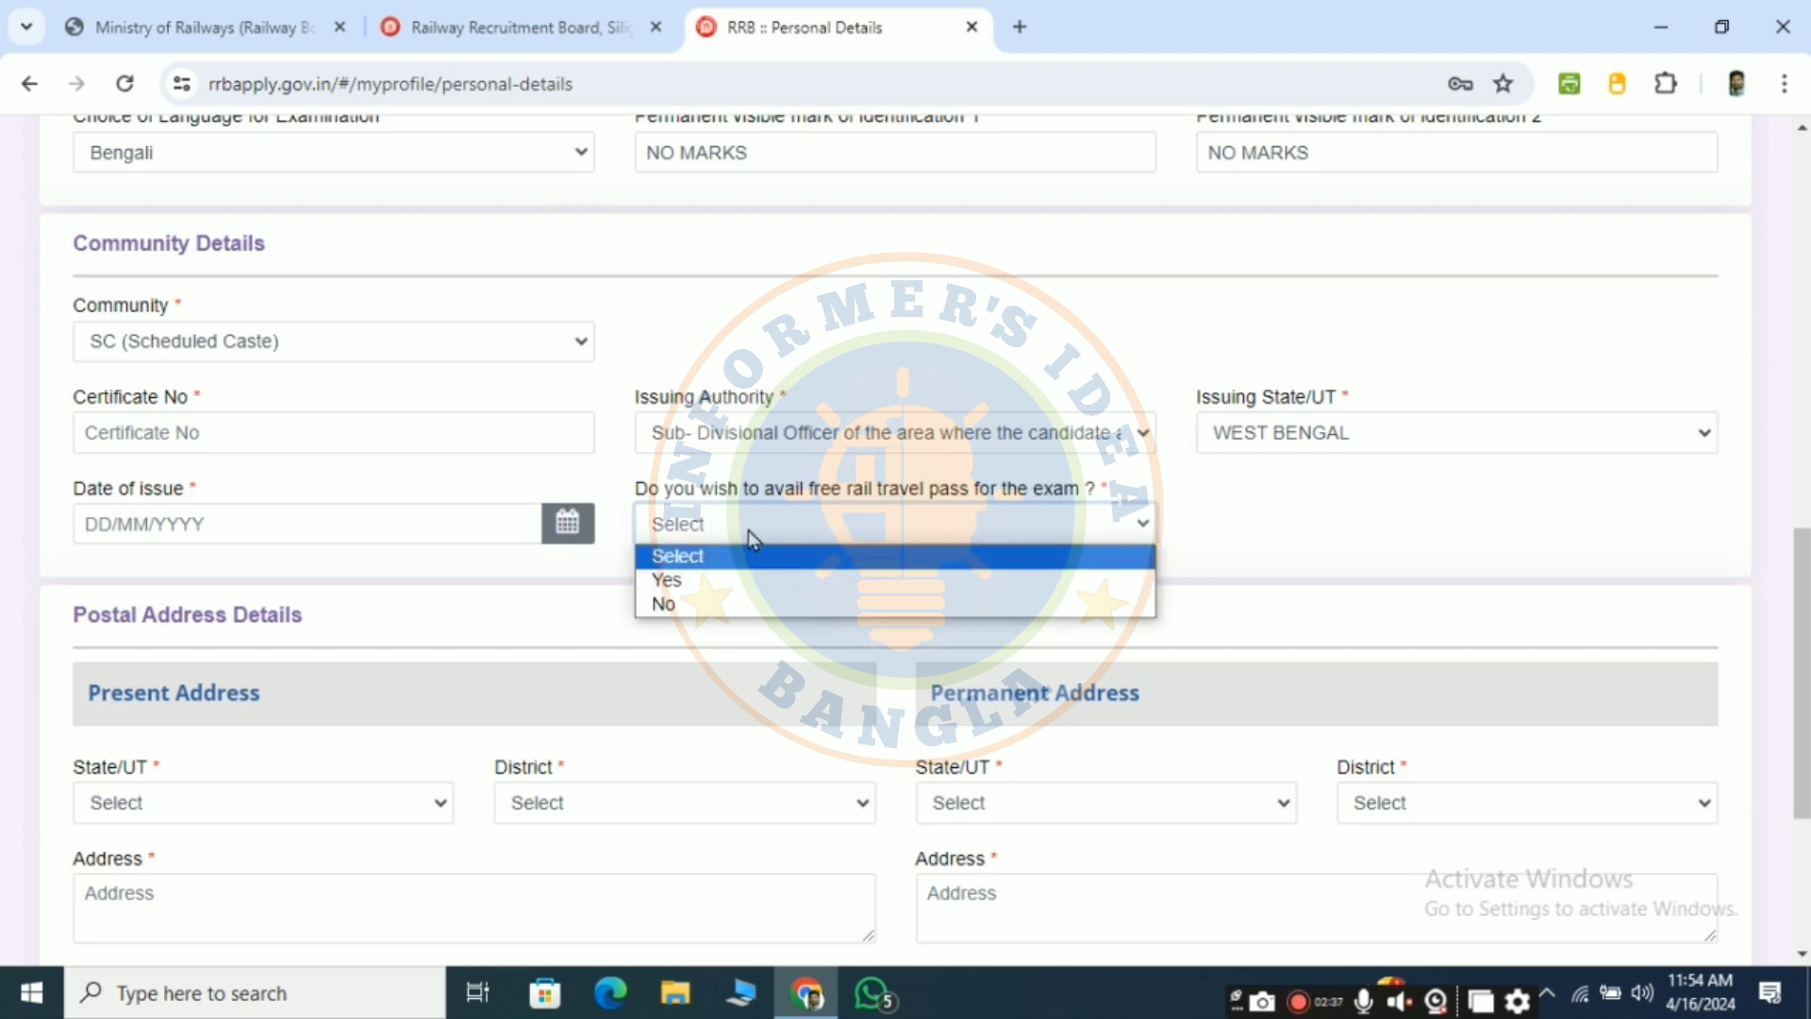
{"action": "left_click", "coordinate": [705, 592]}
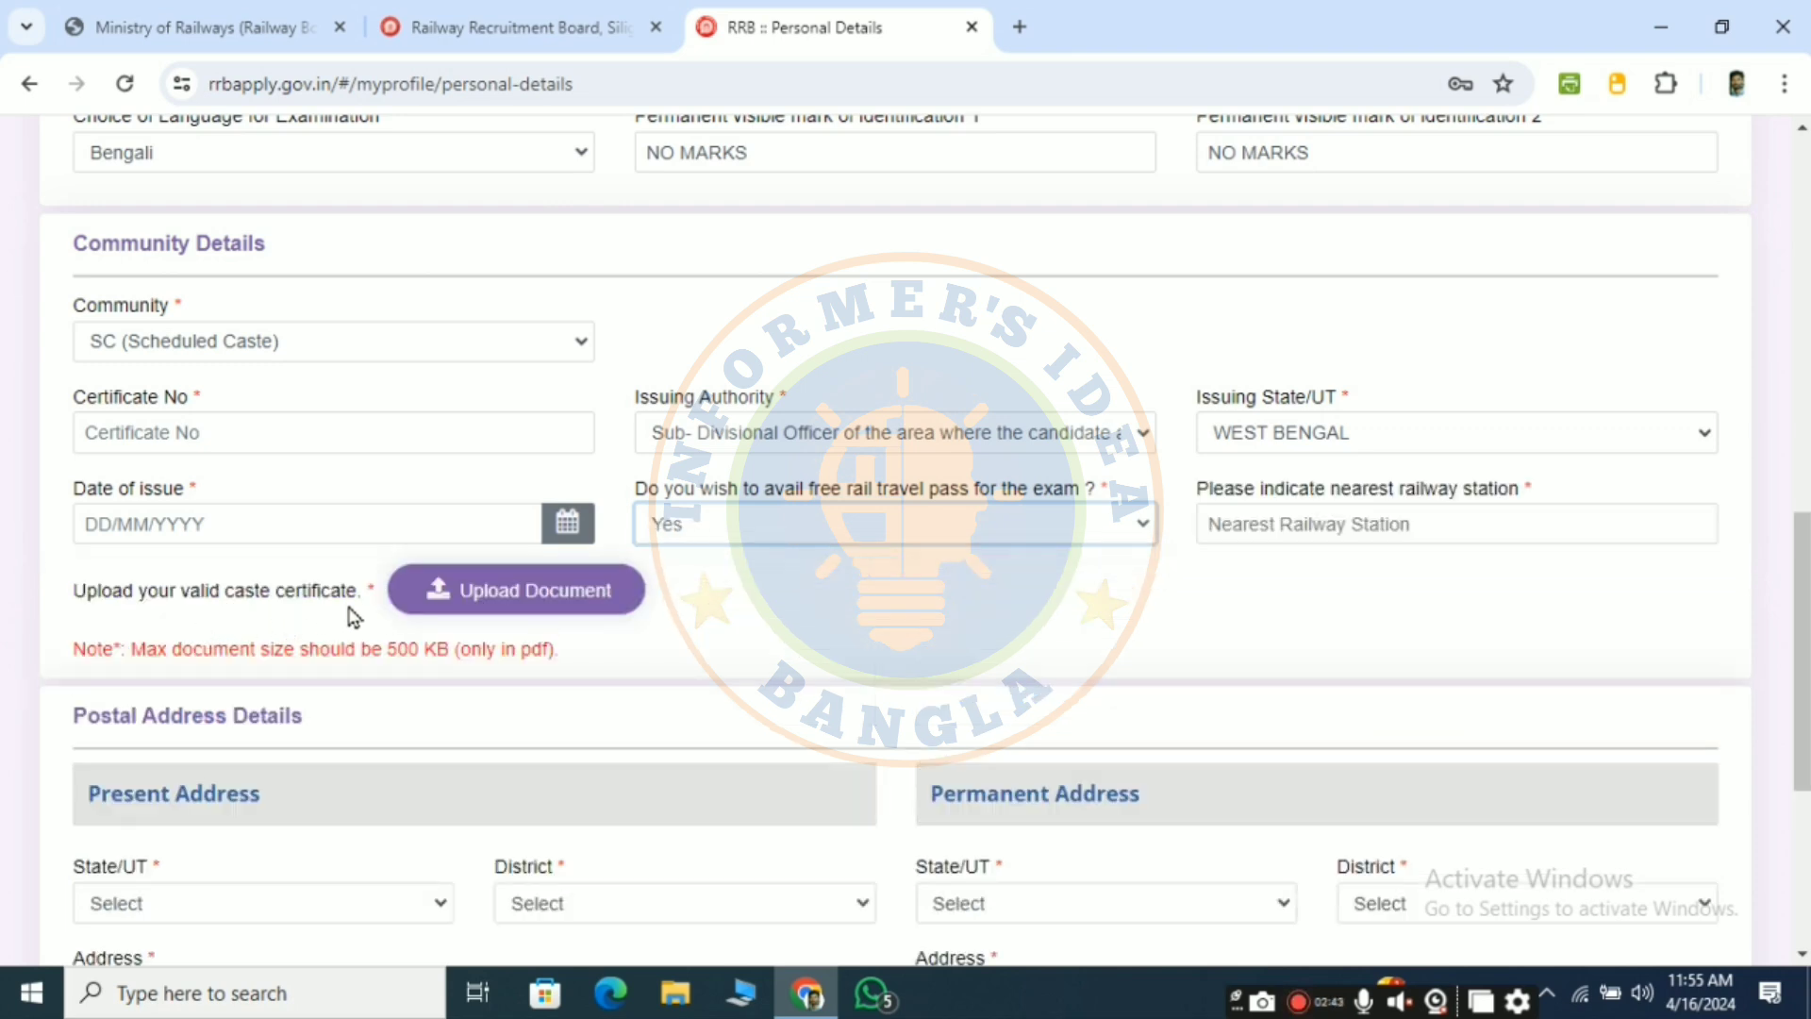
{"action": "left_click", "coordinate": [1303, 523]}
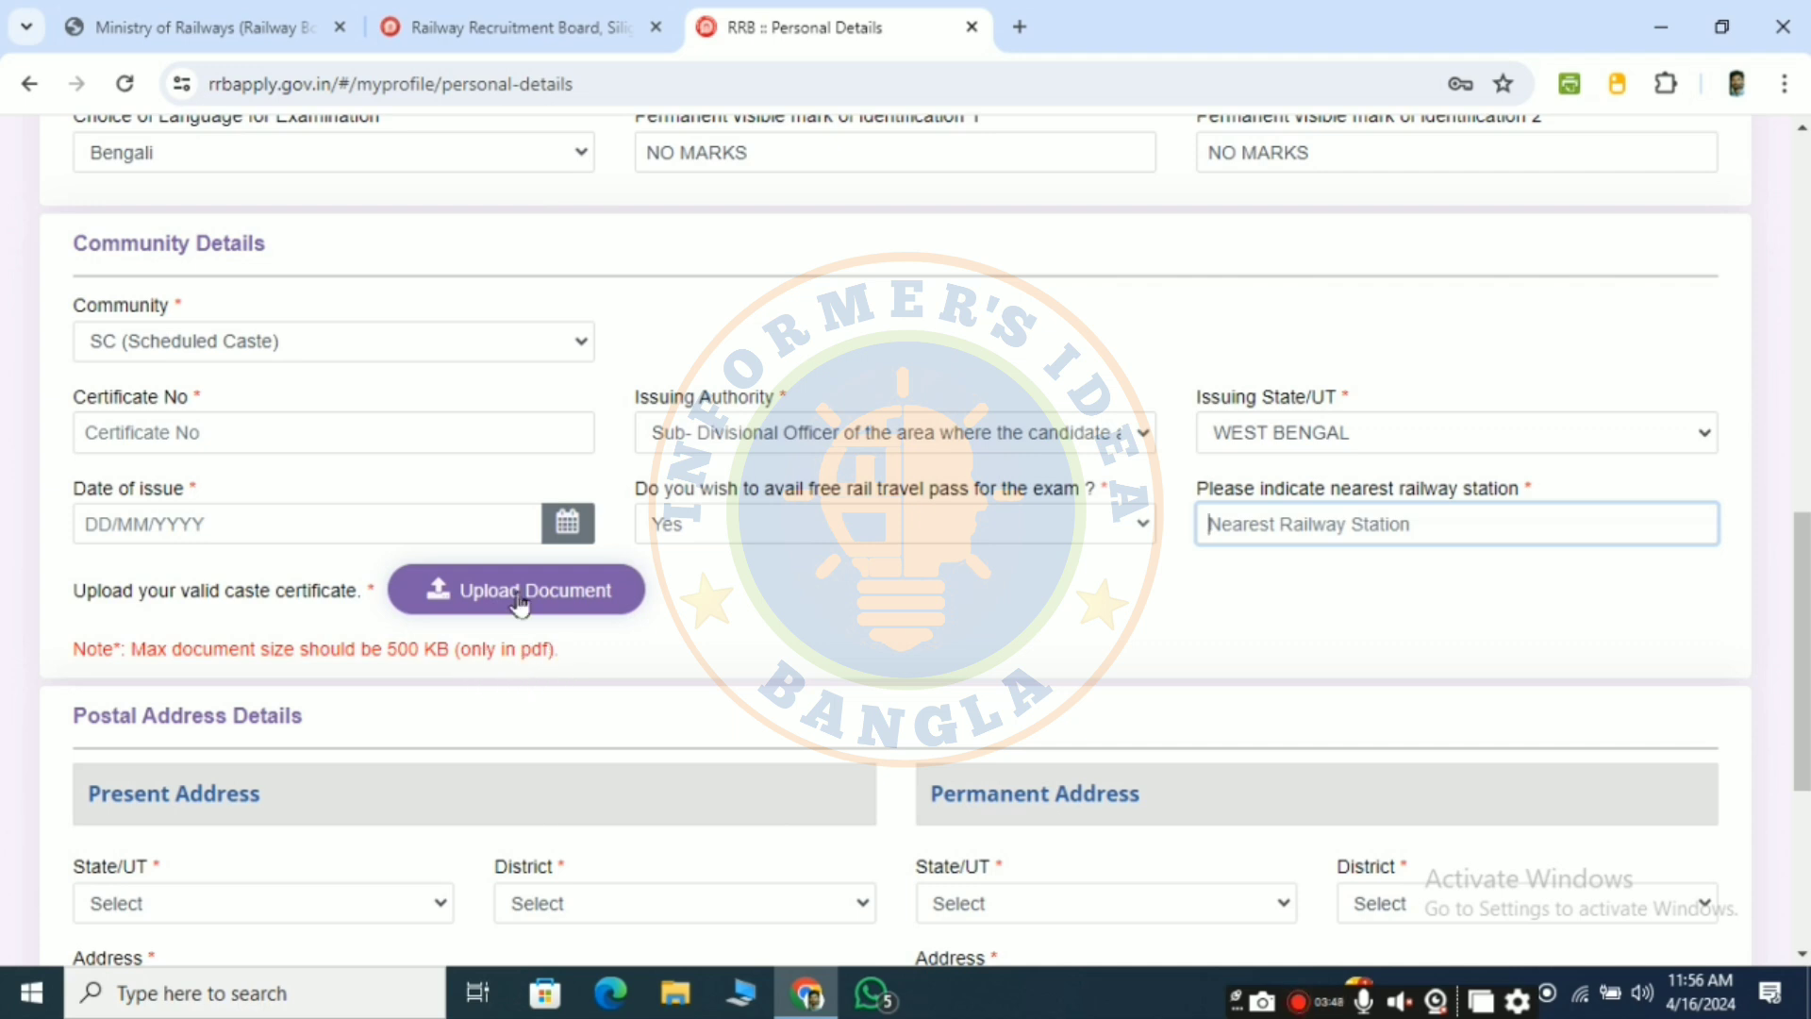
- Change community back to UR (Unreserved)
{"action": "left_click", "coordinate": [501, 338]}
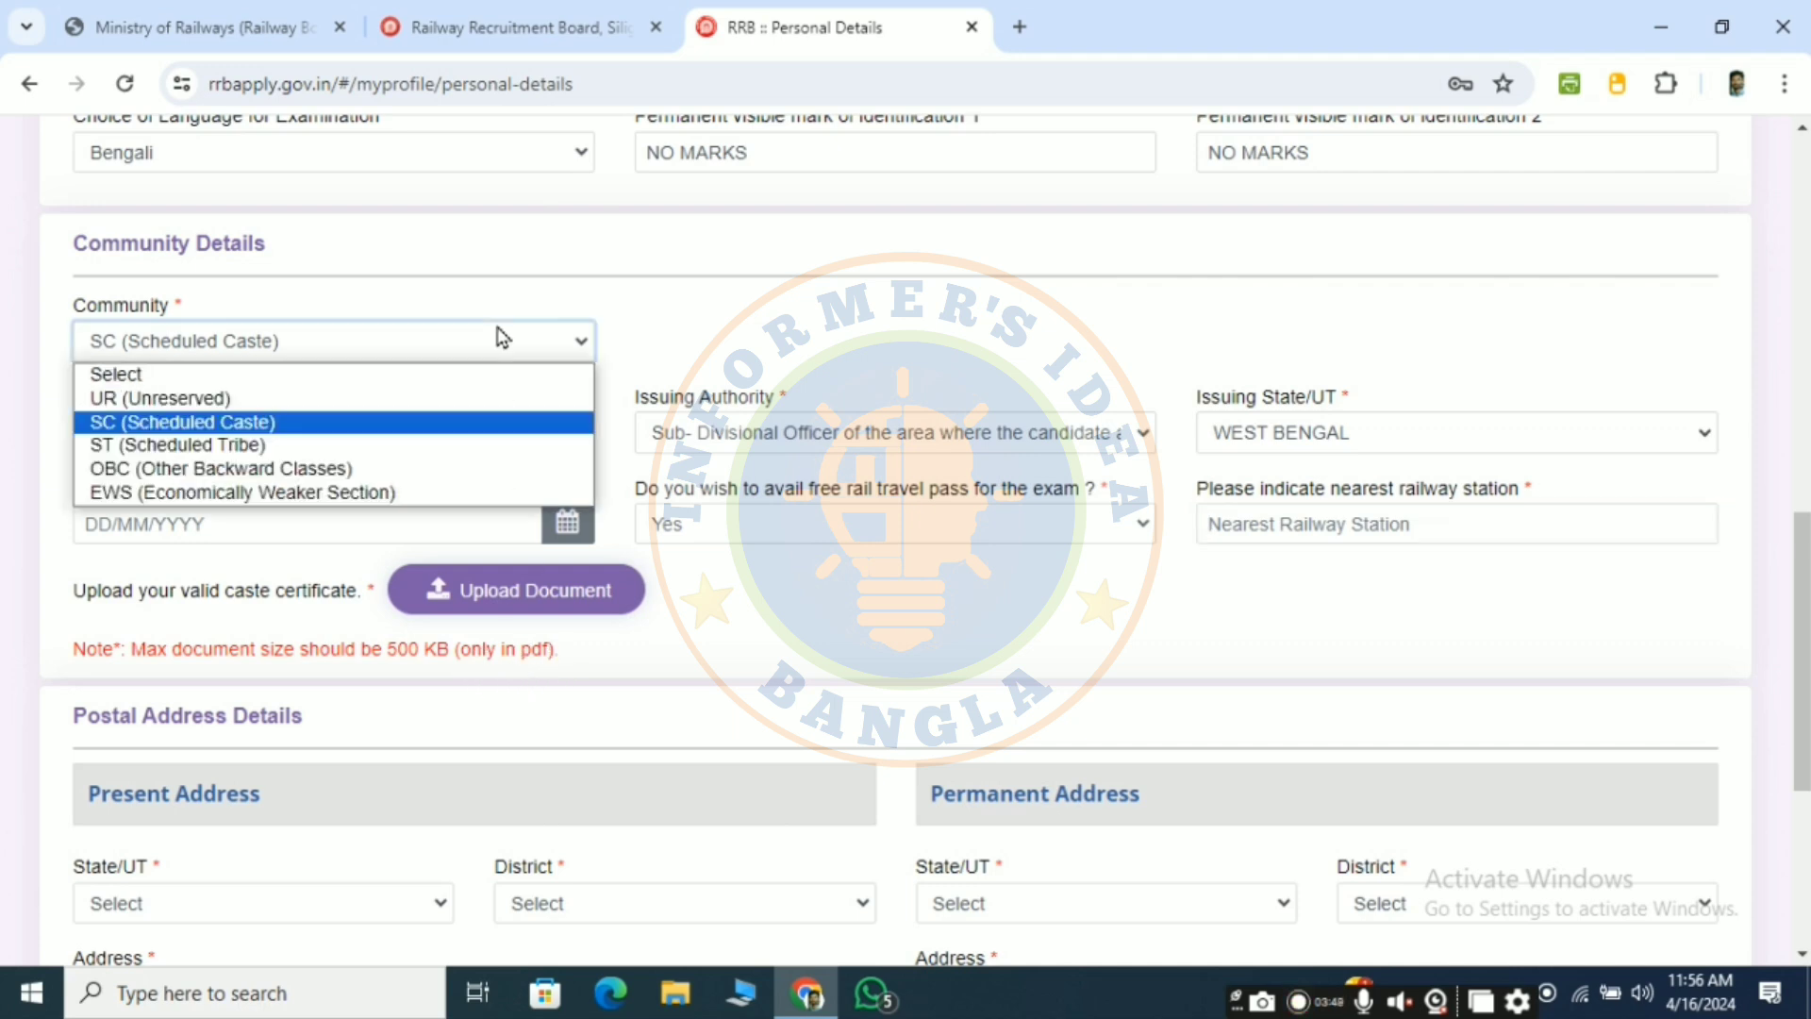
{"action": "left_click", "coordinate": [236, 398]}
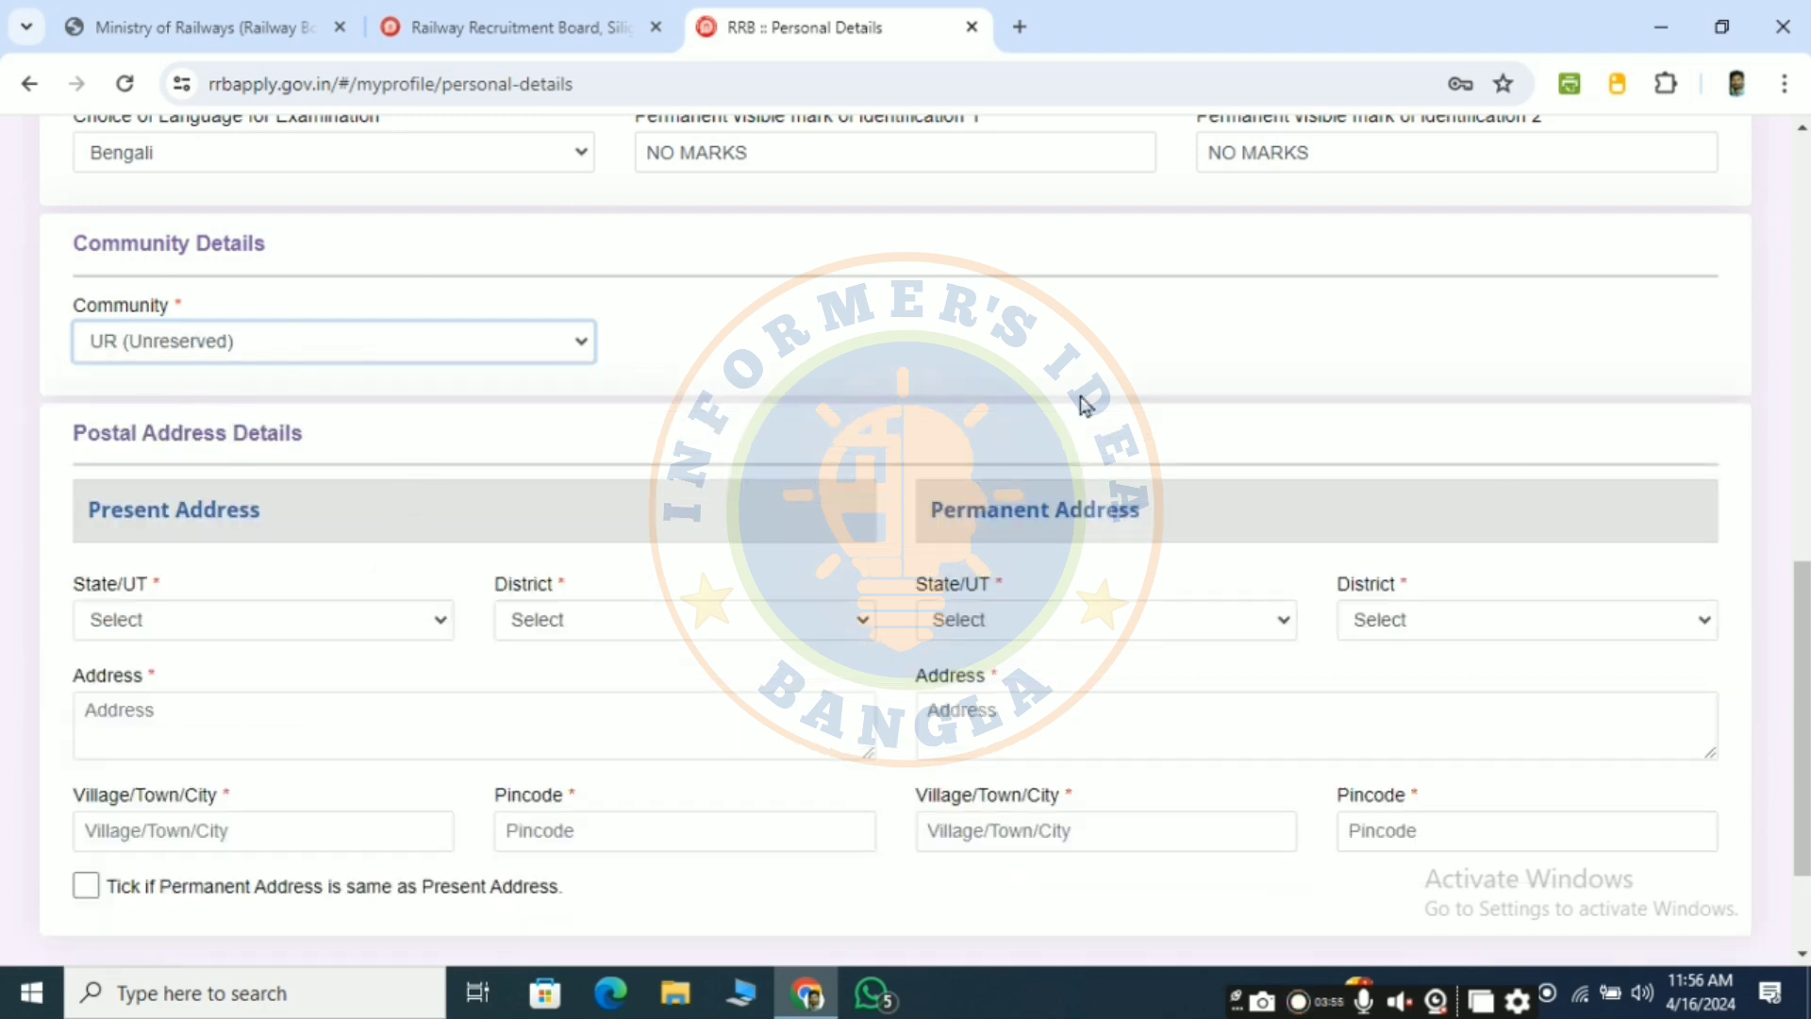
{"action": "scroll", "coordinate": [335, 563], "scroll_direction": "down", "scroll_amount": 2}
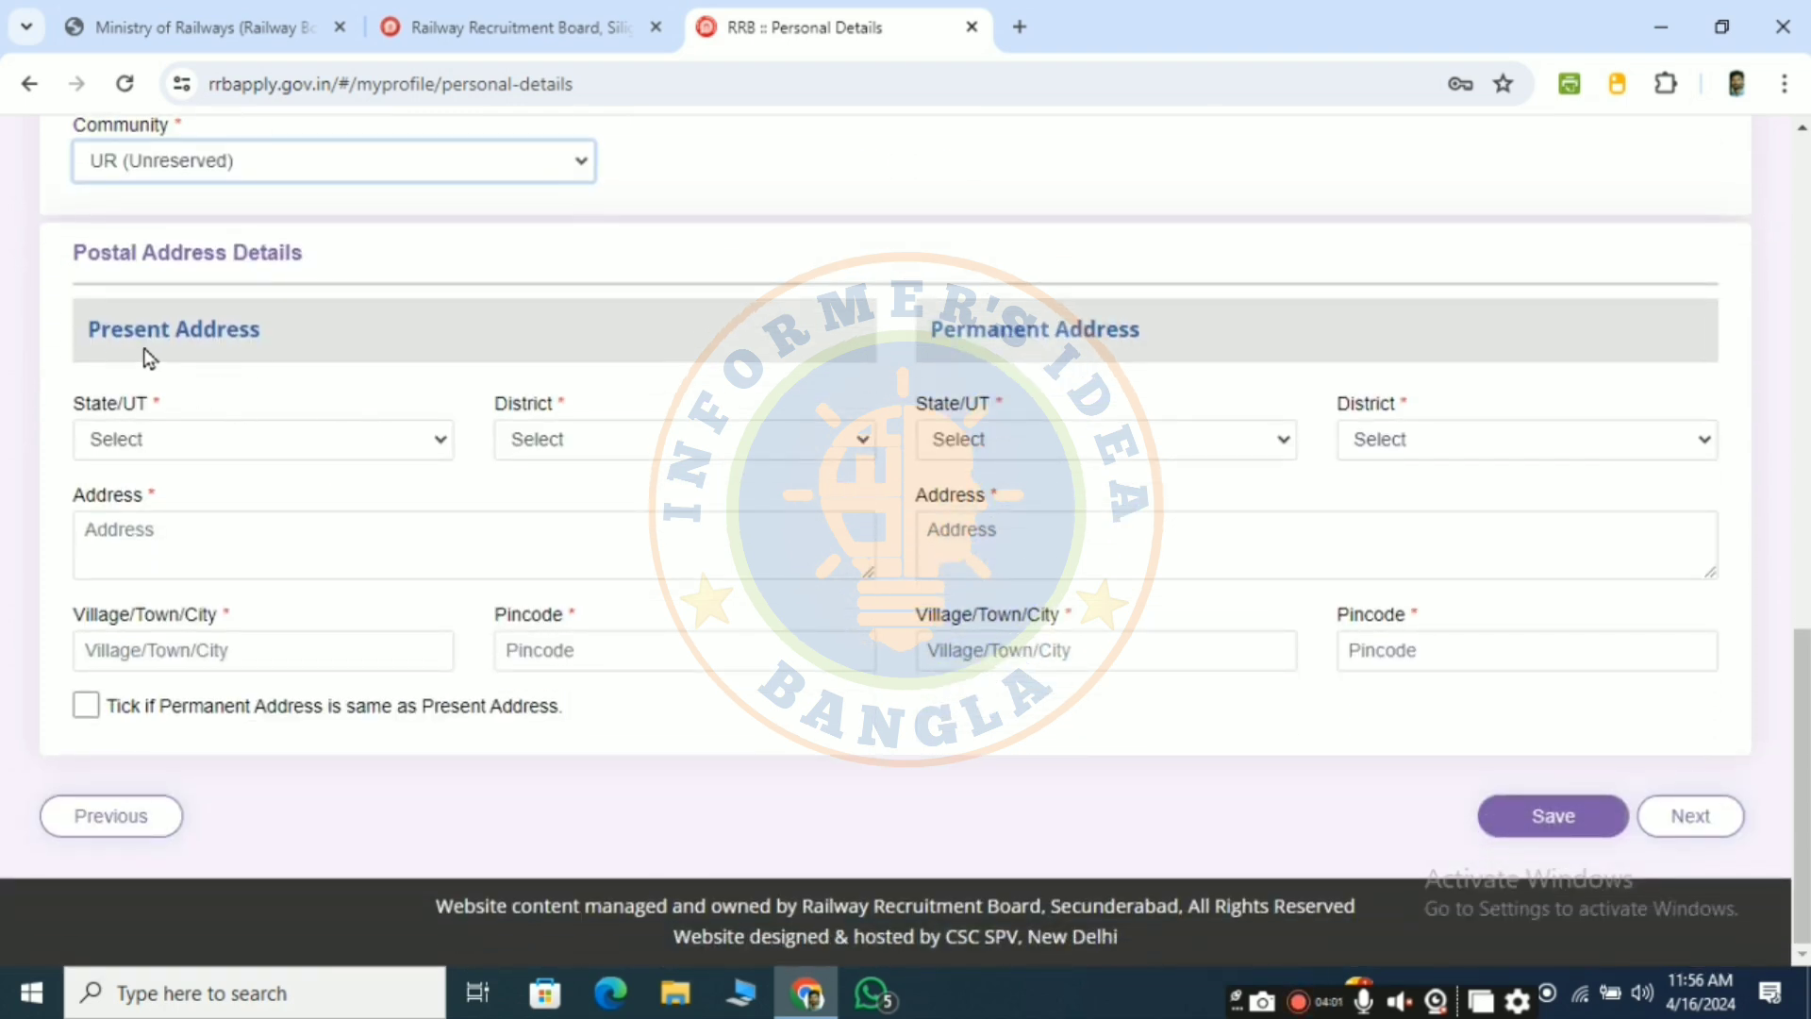
- Set the present address state to WEST BENGAL and district to Paschim Medinipur
{"action": "left_click", "coordinate": [376, 439]}
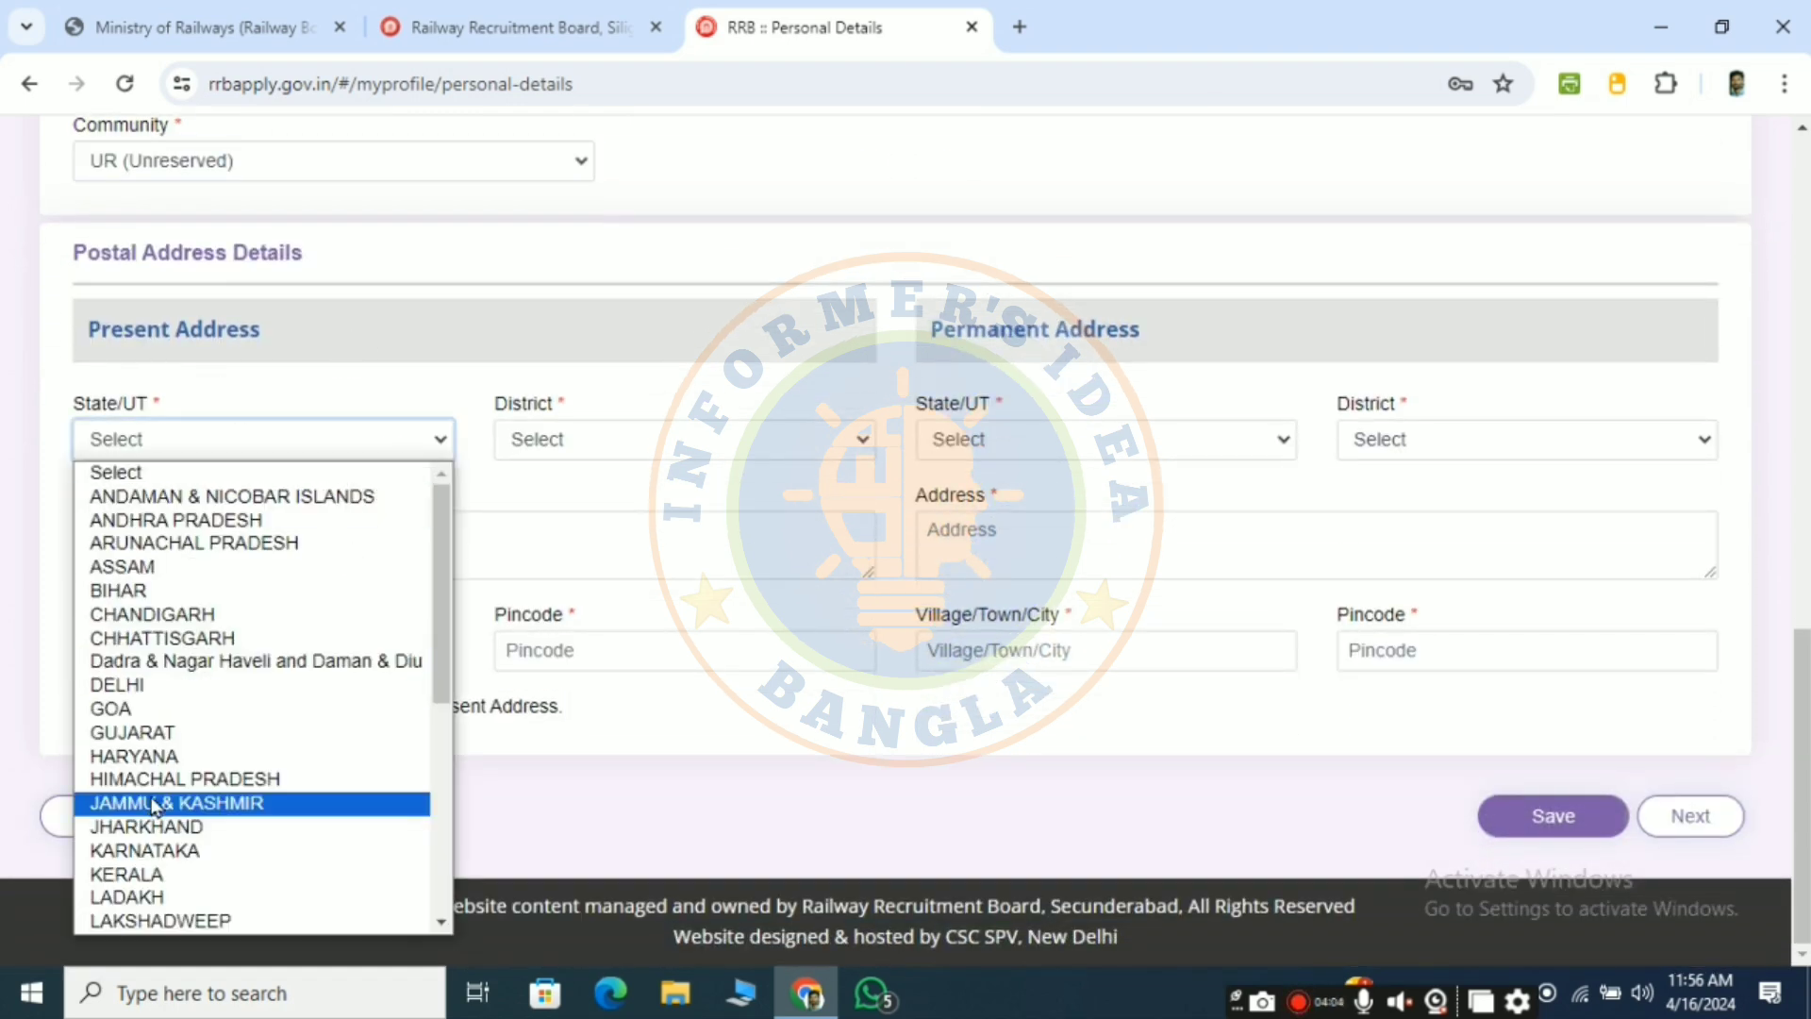
{"action": "scroll", "coordinate": [154, 801], "scroll_direction": "down", "scroll_amount": 5}
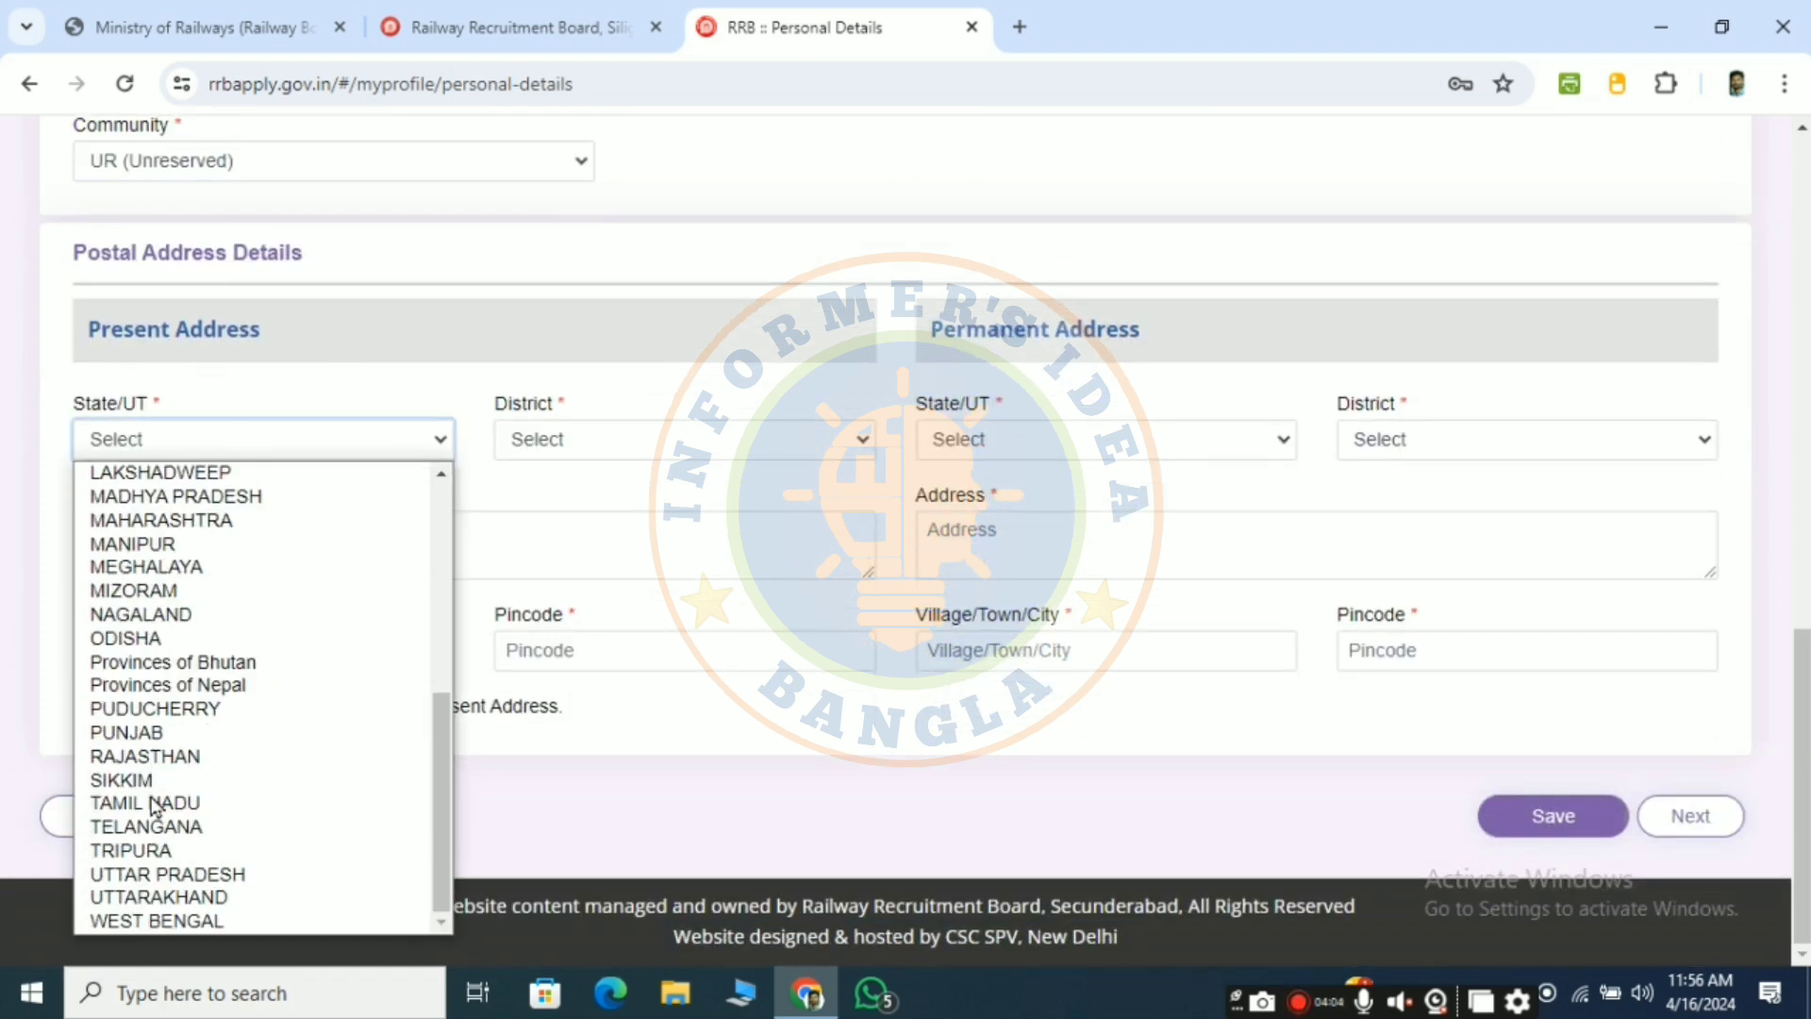
{"action": "left_click", "coordinate": [242, 921]}
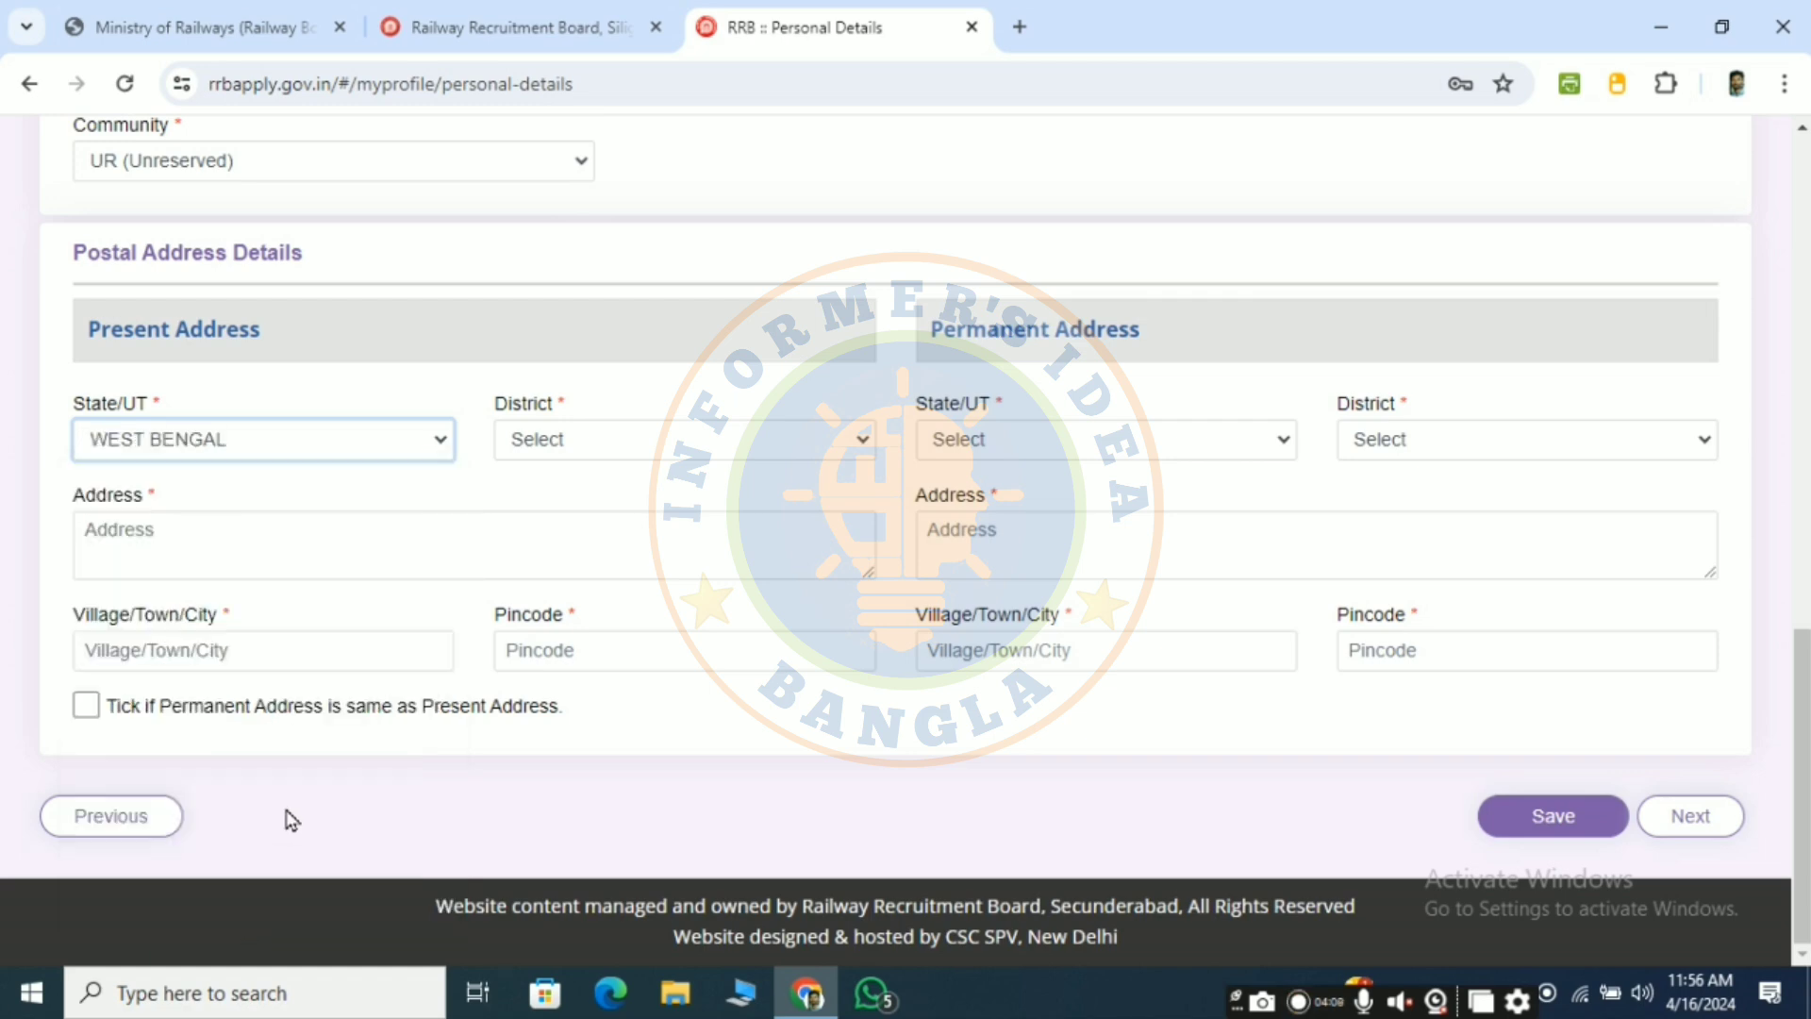
{"action": "left_click", "coordinate": [615, 446]}
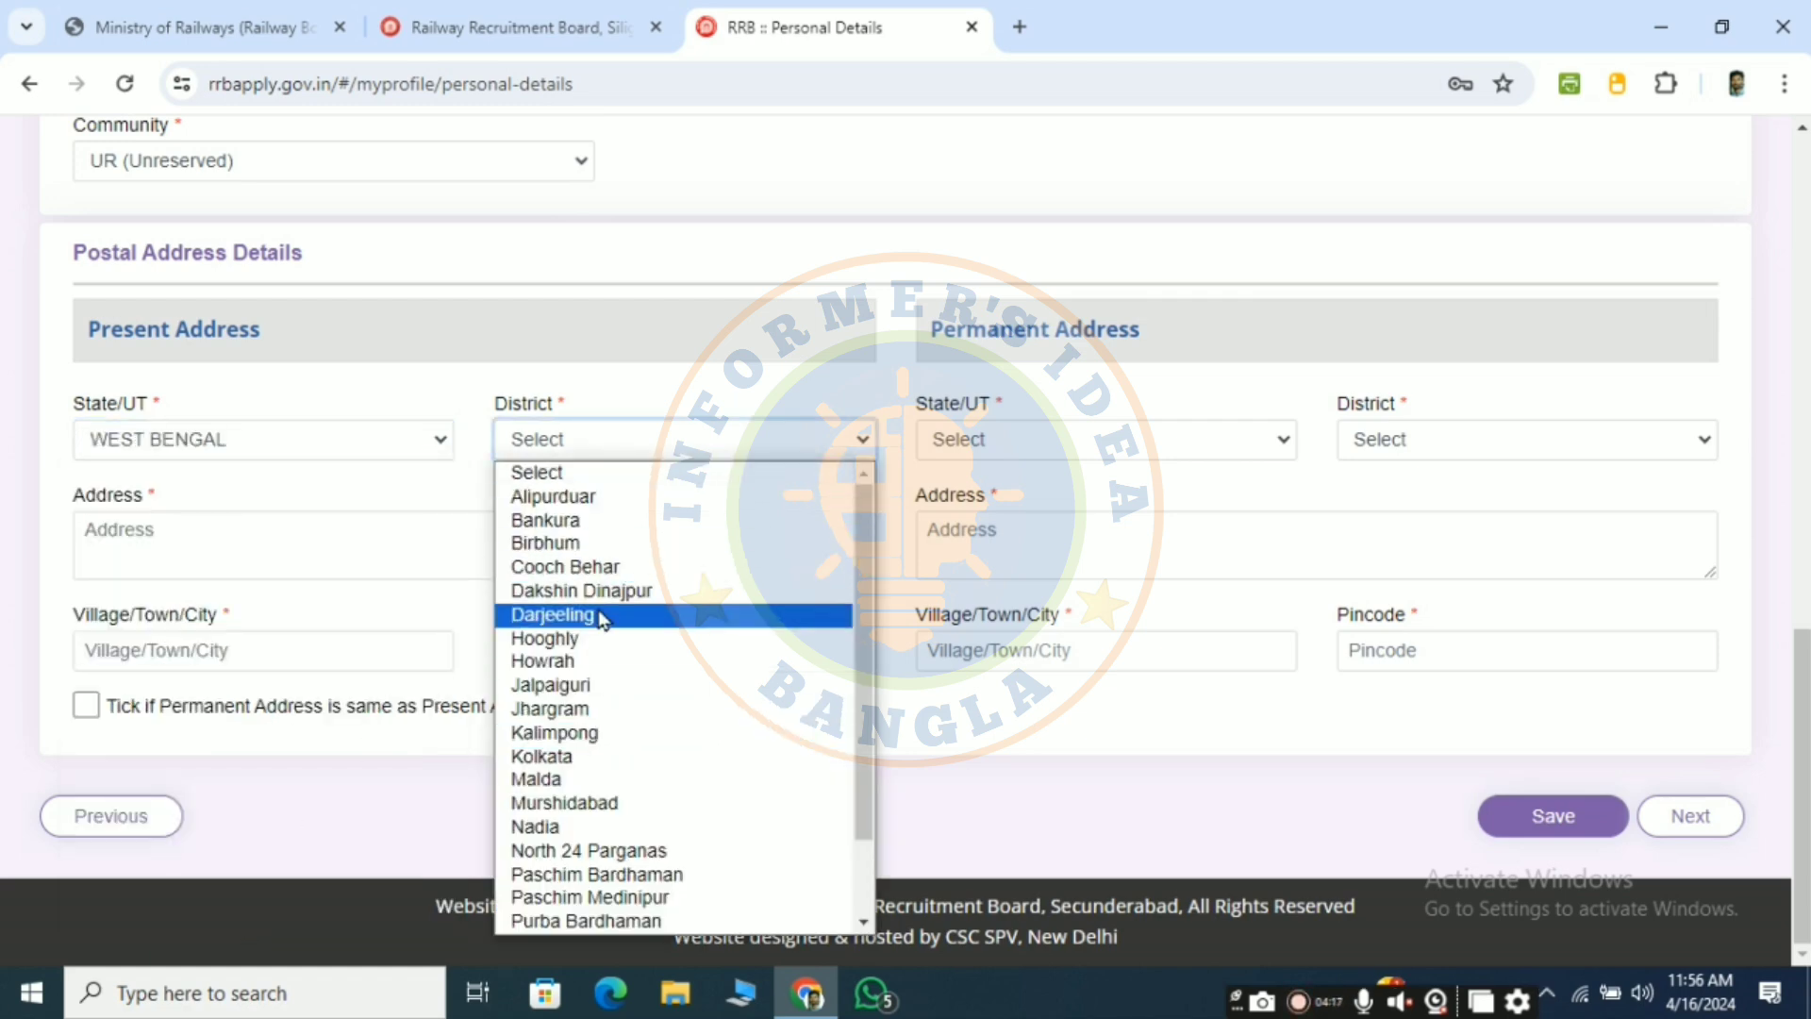
{"action": "scroll", "coordinate": [623, 516], "scroll_direction": "down", "scroll_amount": 1}
{"action": "left_click", "coordinate": [615, 805]}
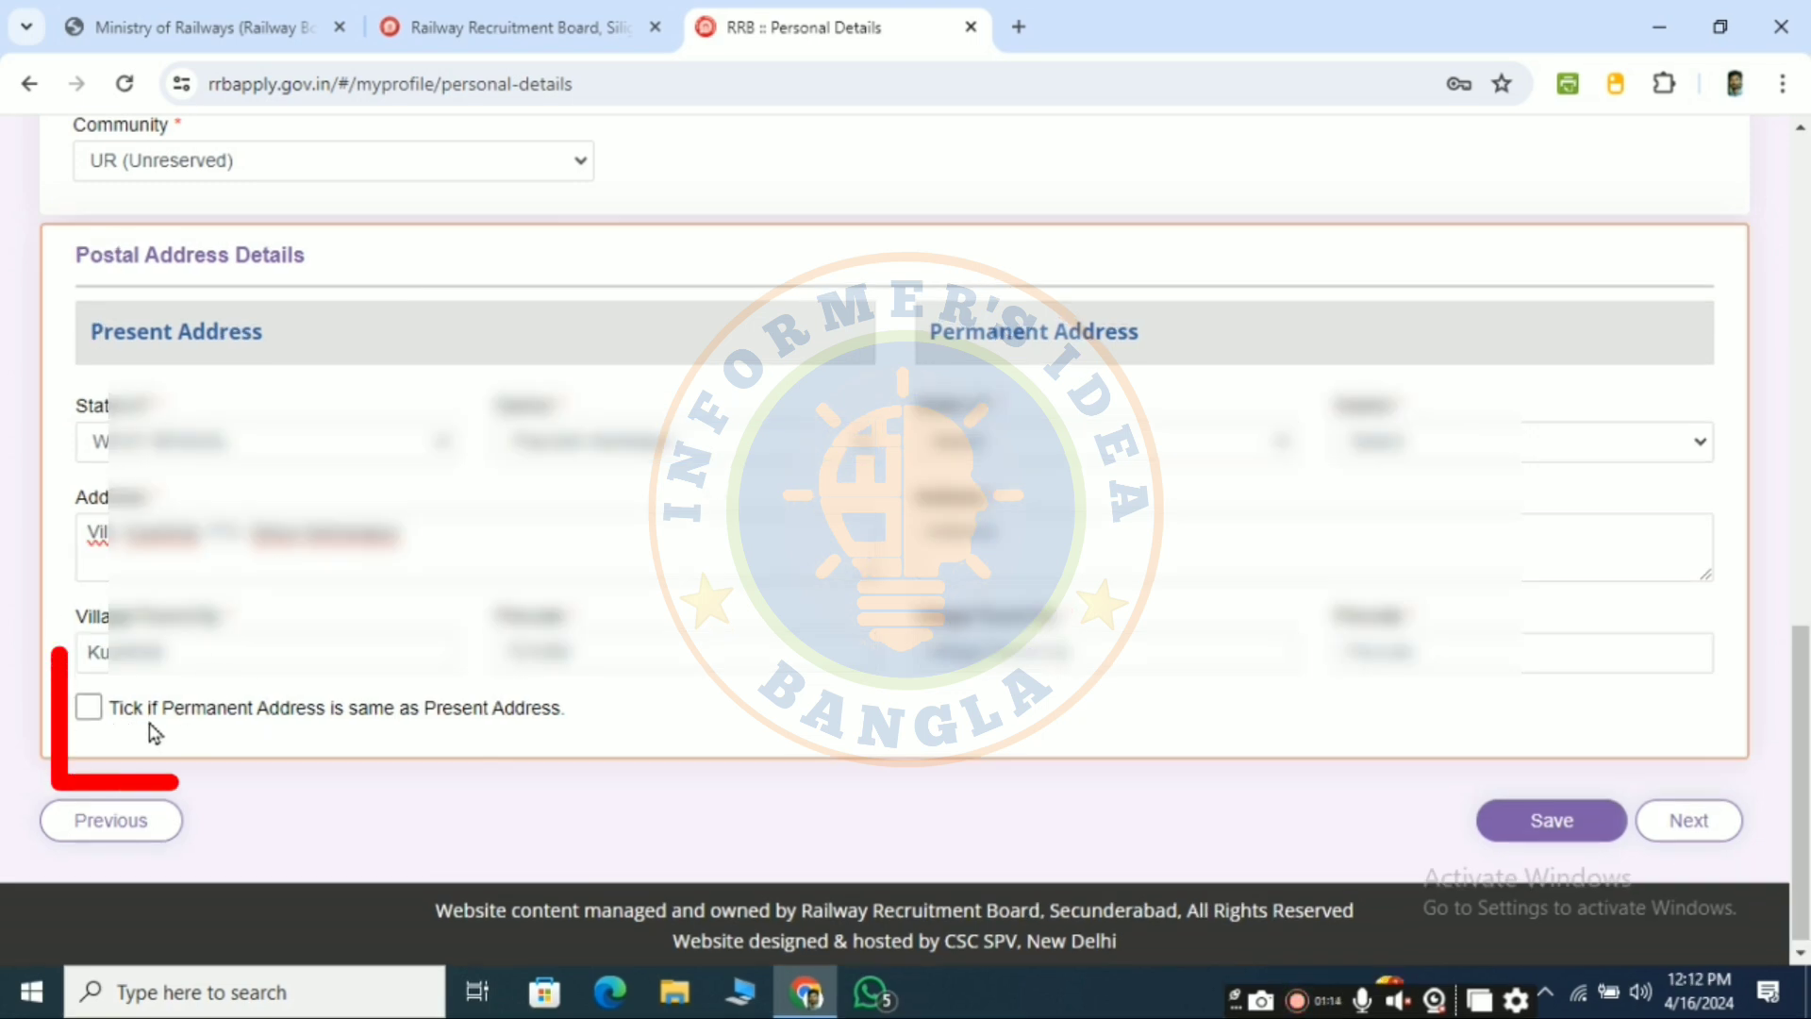
- Mark the permanent address as the same as the present address
{"action": "left_click", "coordinate": [89, 707]}
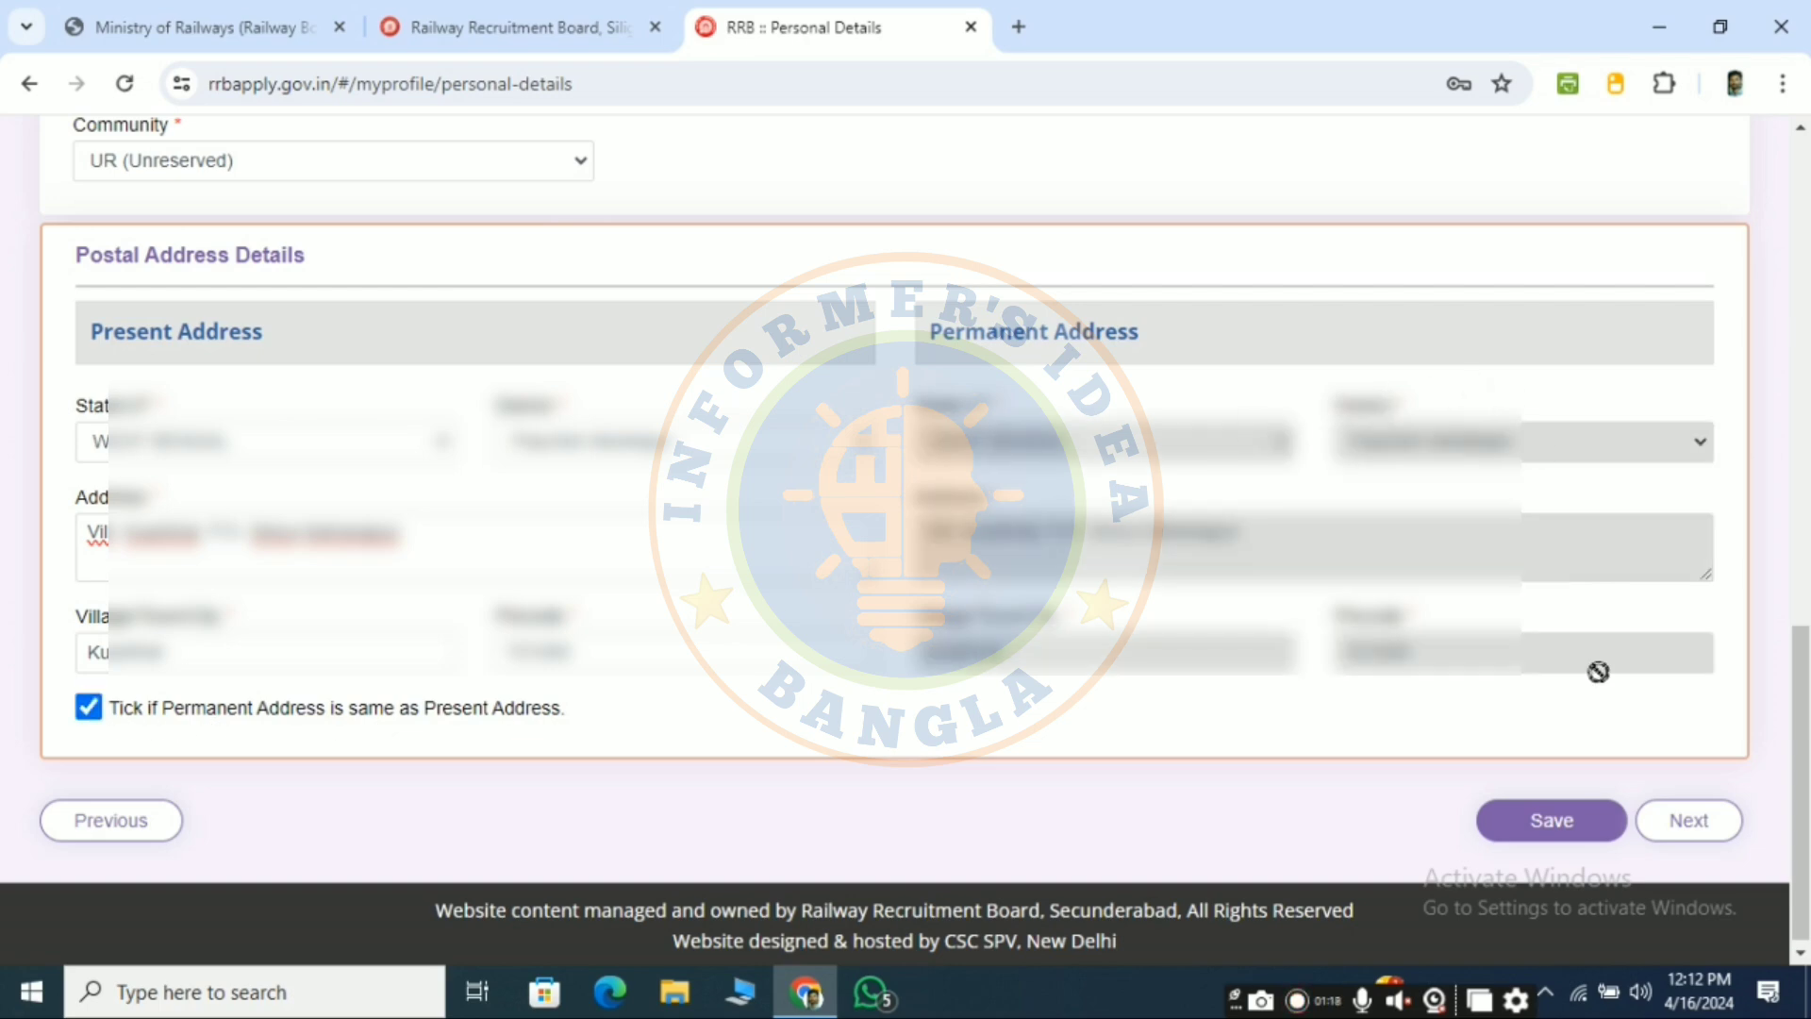
{"action": "left_click", "coordinate": [90, 709]}
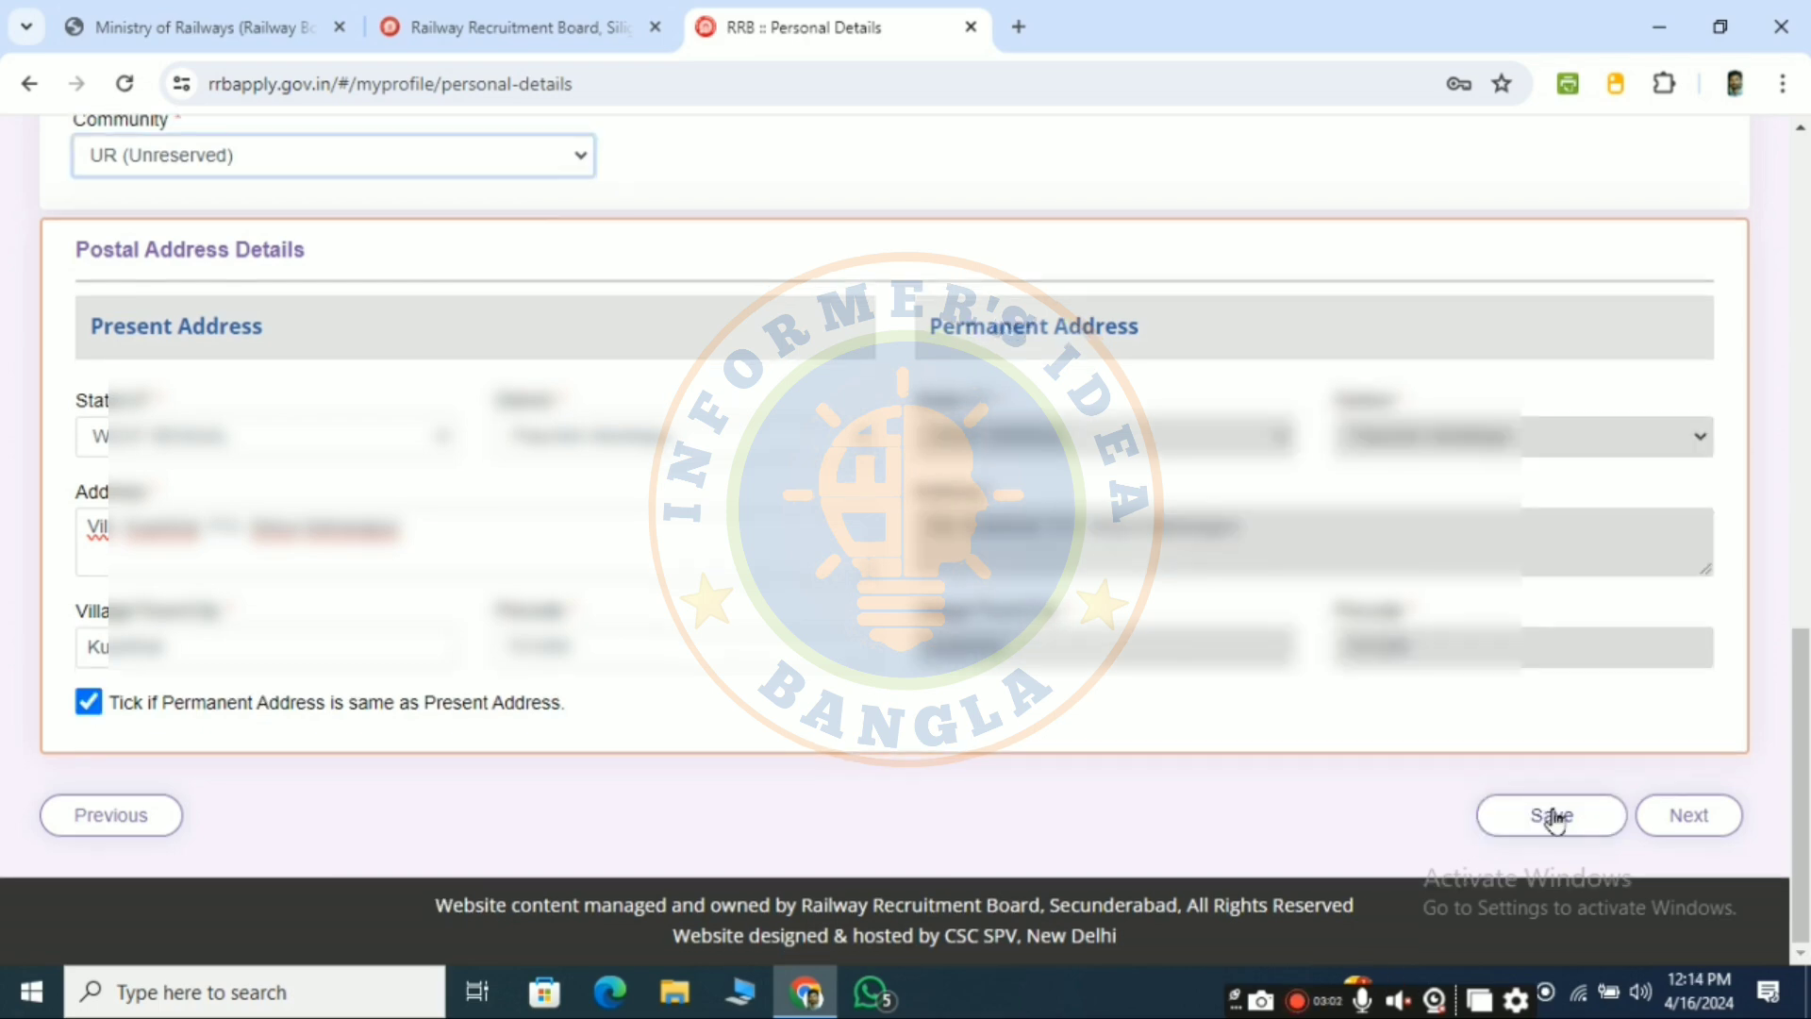
{"action": "left_click", "coordinate": [1552, 815]}
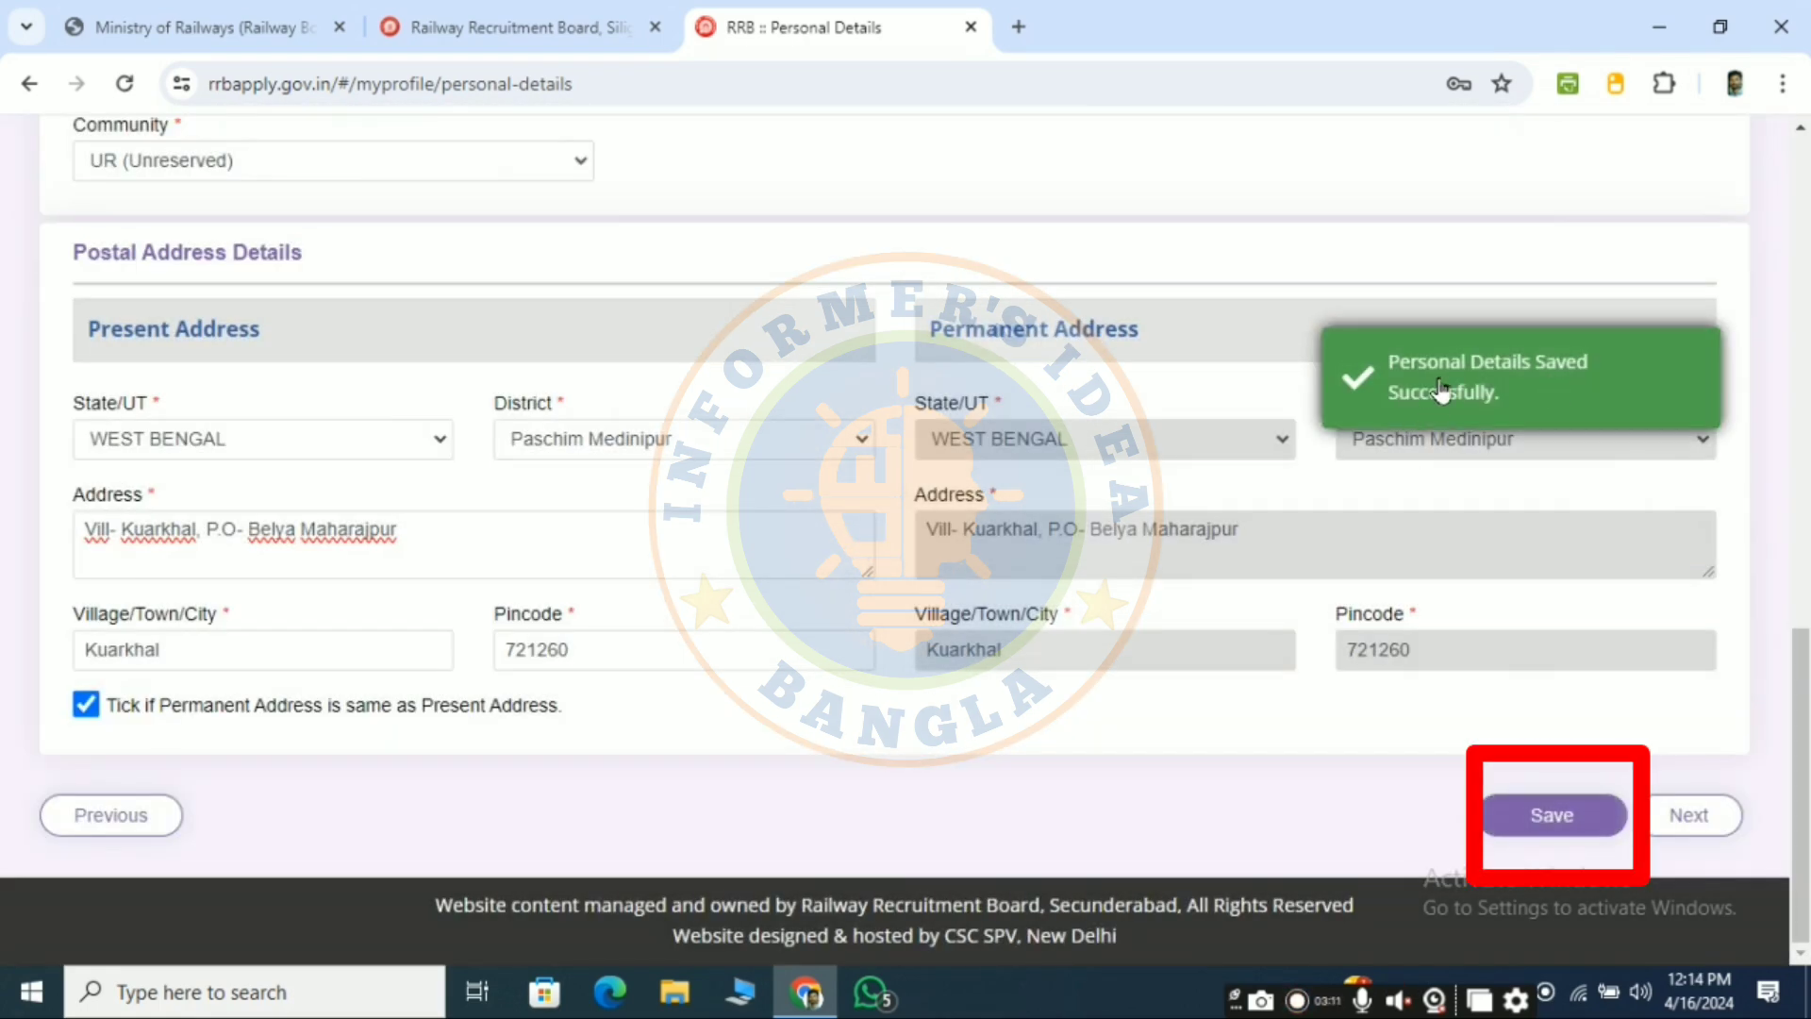
- Save the Personal Details, then answer No to ex-serviceman and benchmark disability
{"action": "left_click", "coordinate": [1685, 819]}
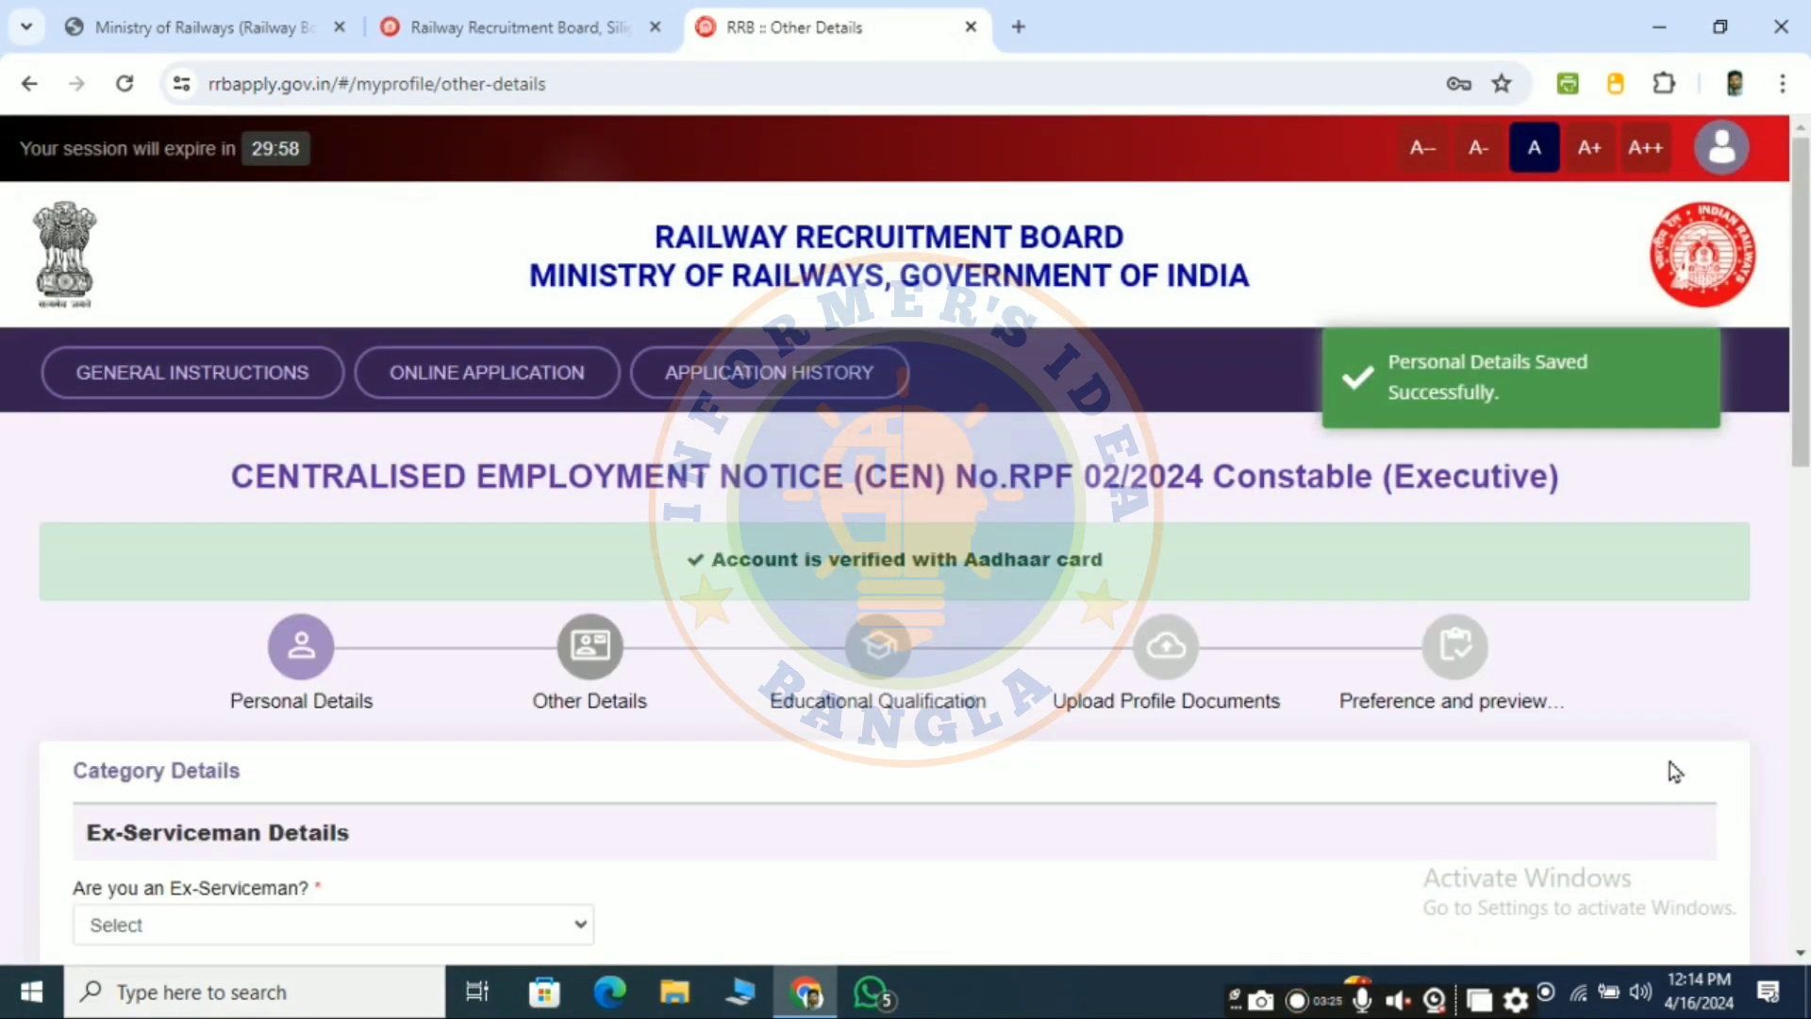
{"action": "scroll", "coordinate": [885, 642], "scroll_direction": "down", "scroll_amount": 2}
{"action": "scroll", "coordinate": [509, 638], "scroll_direction": "down", "scroll_amount": 3}
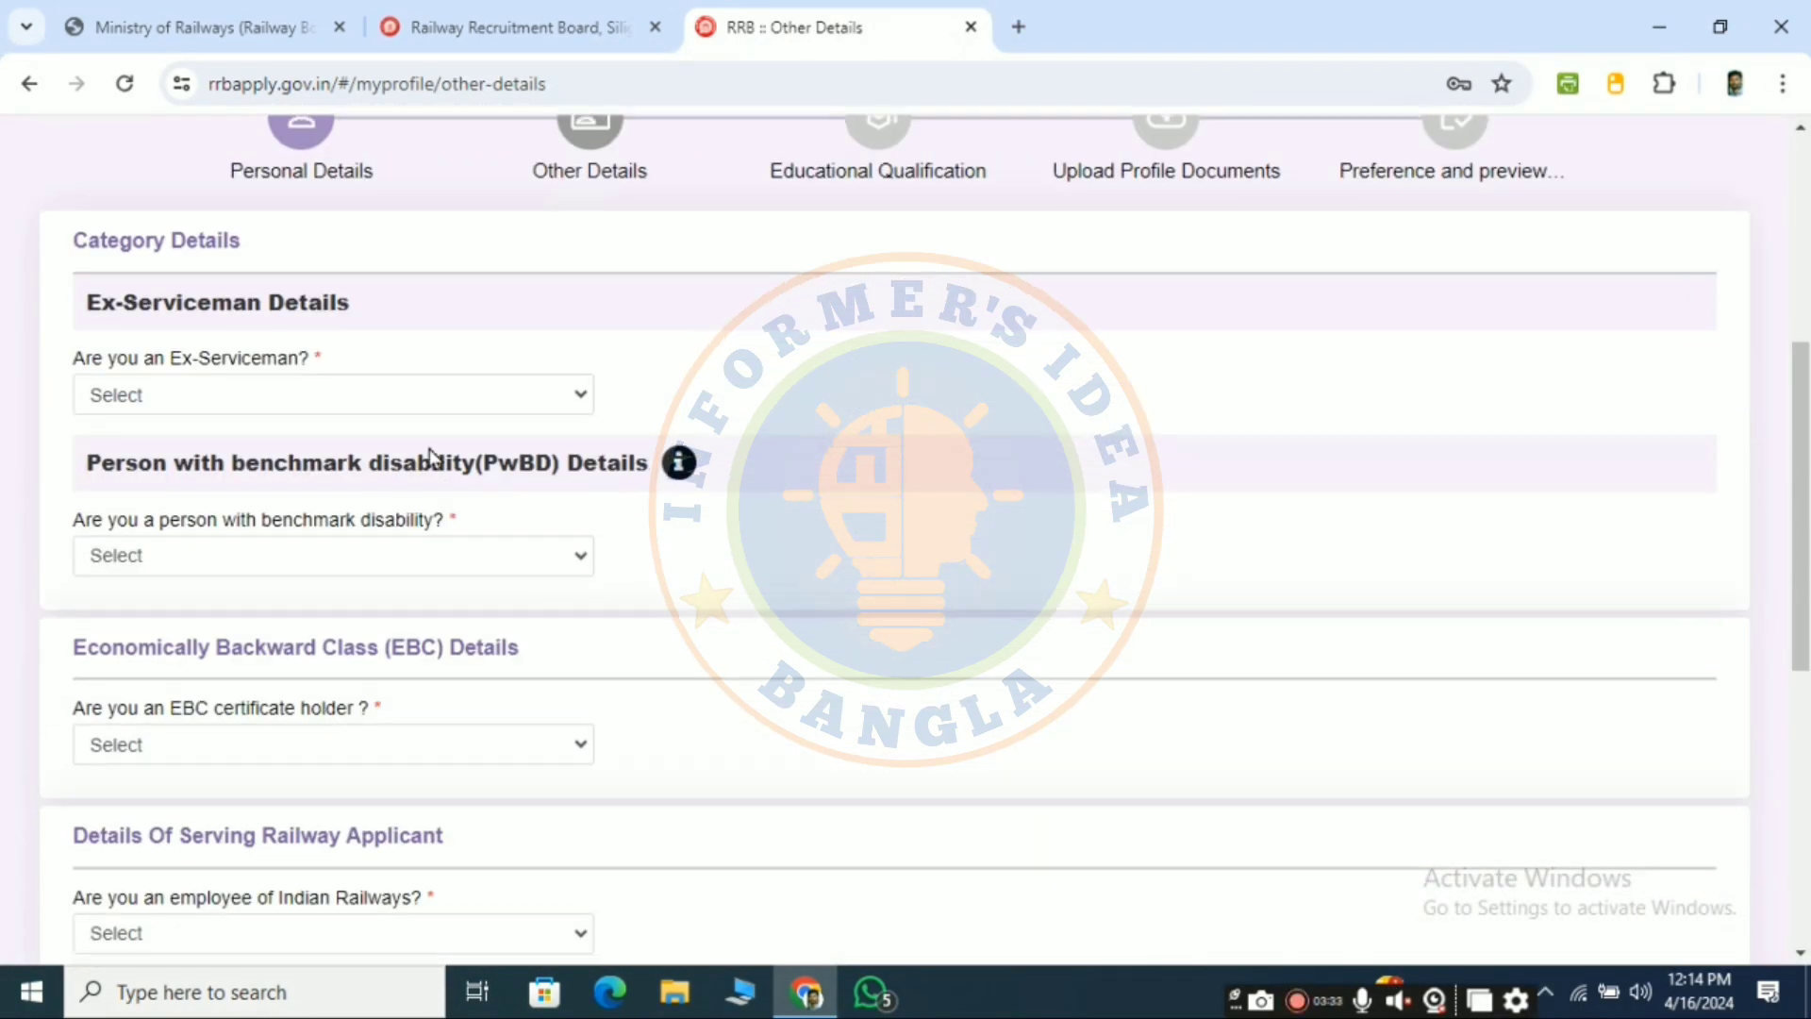
{"action": "left_click", "coordinate": [263, 400]}
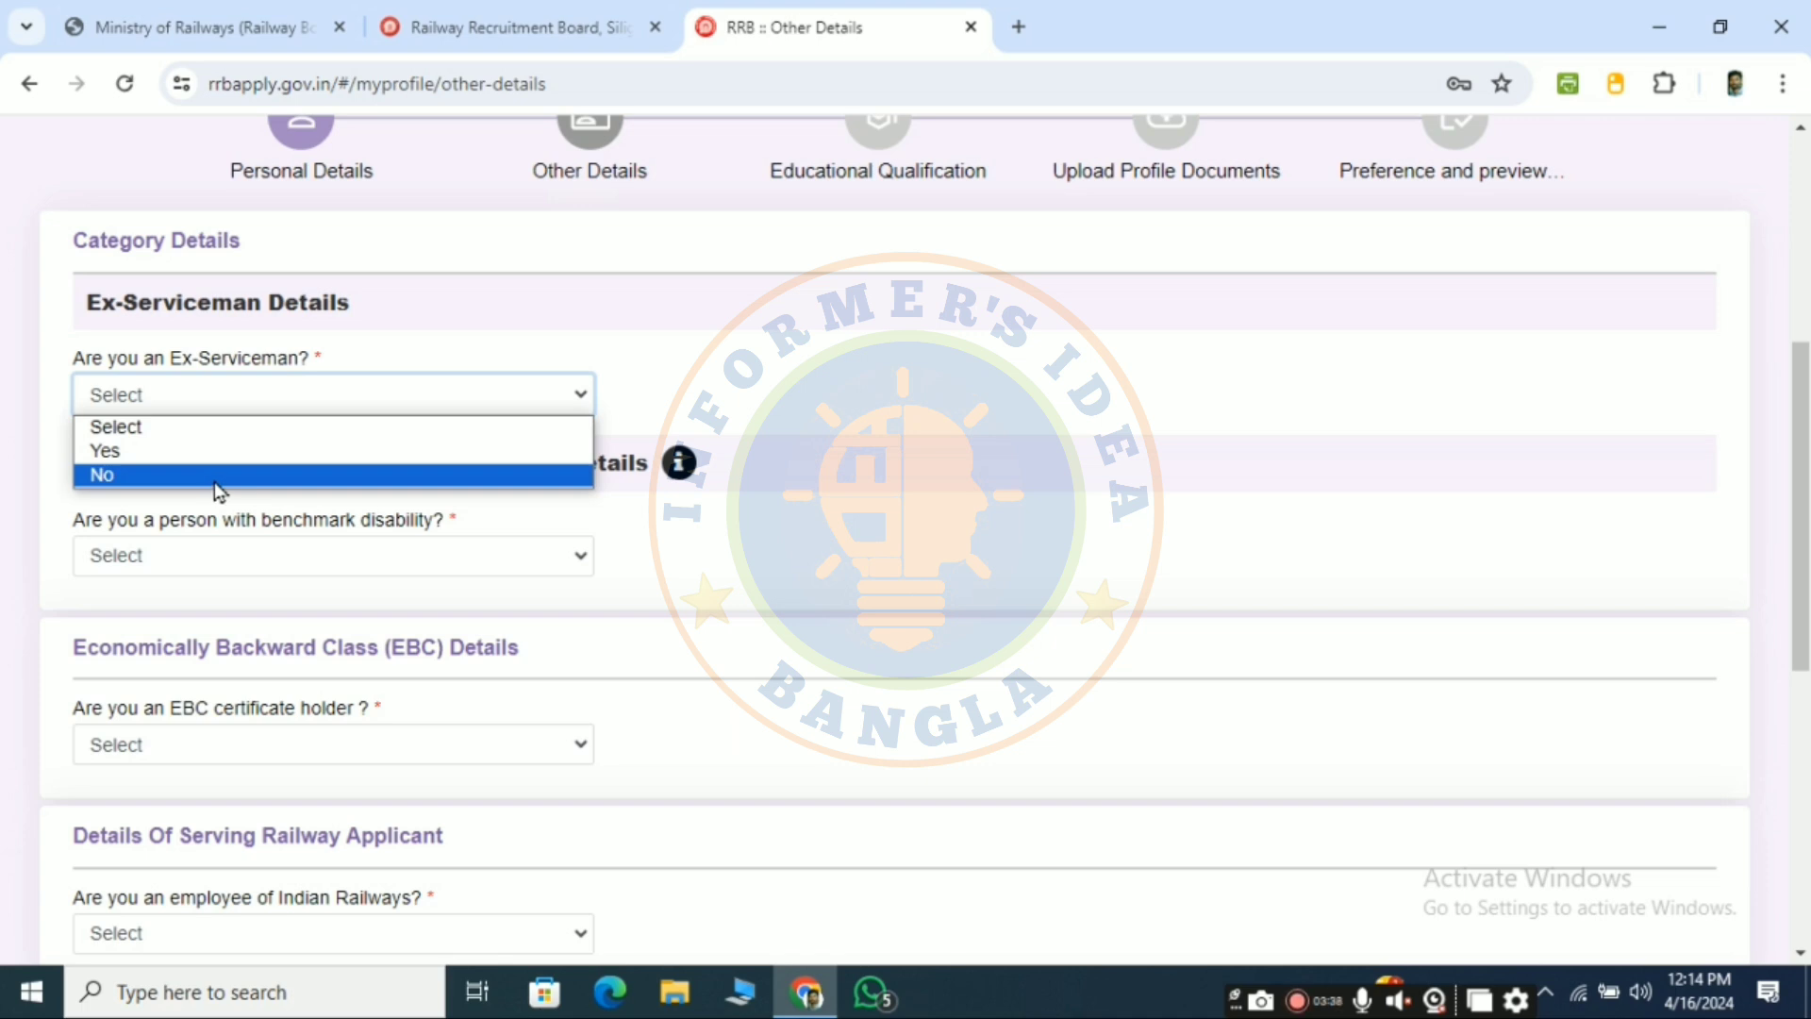
{"action": "left_click", "coordinate": [213, 476]}
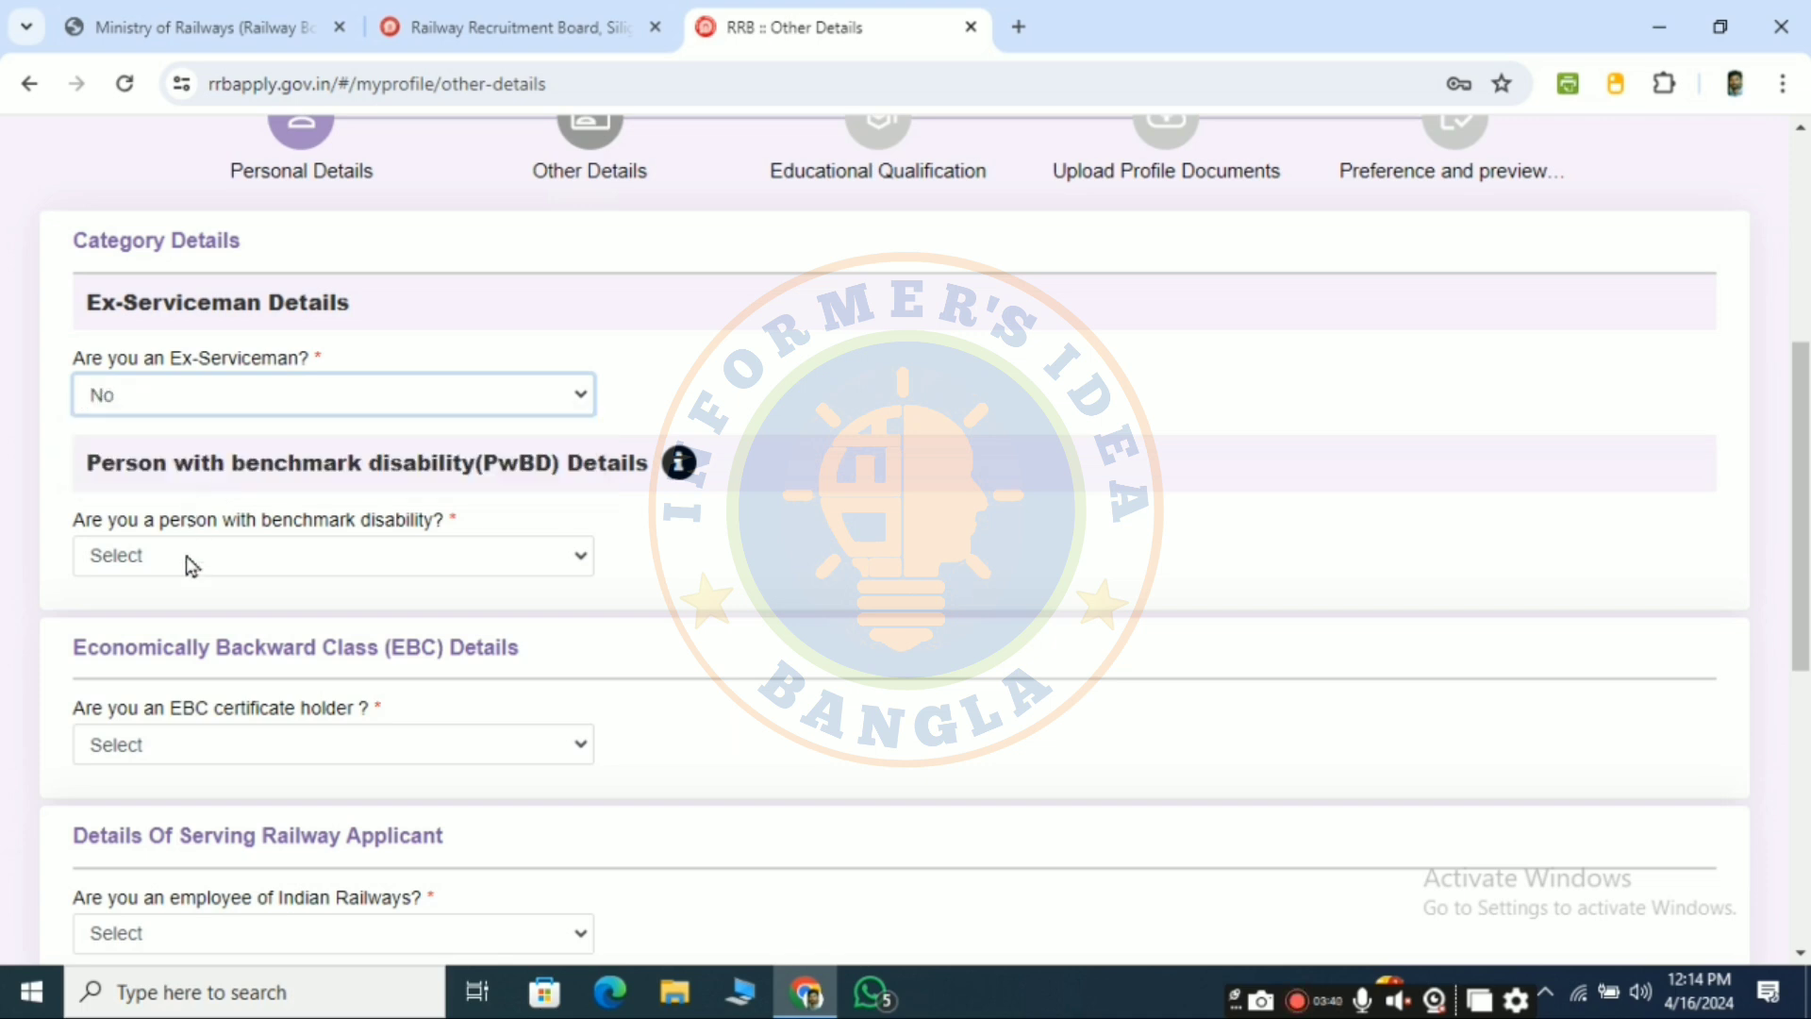
{"action": "left_click", "coordinate": [439, 559]}
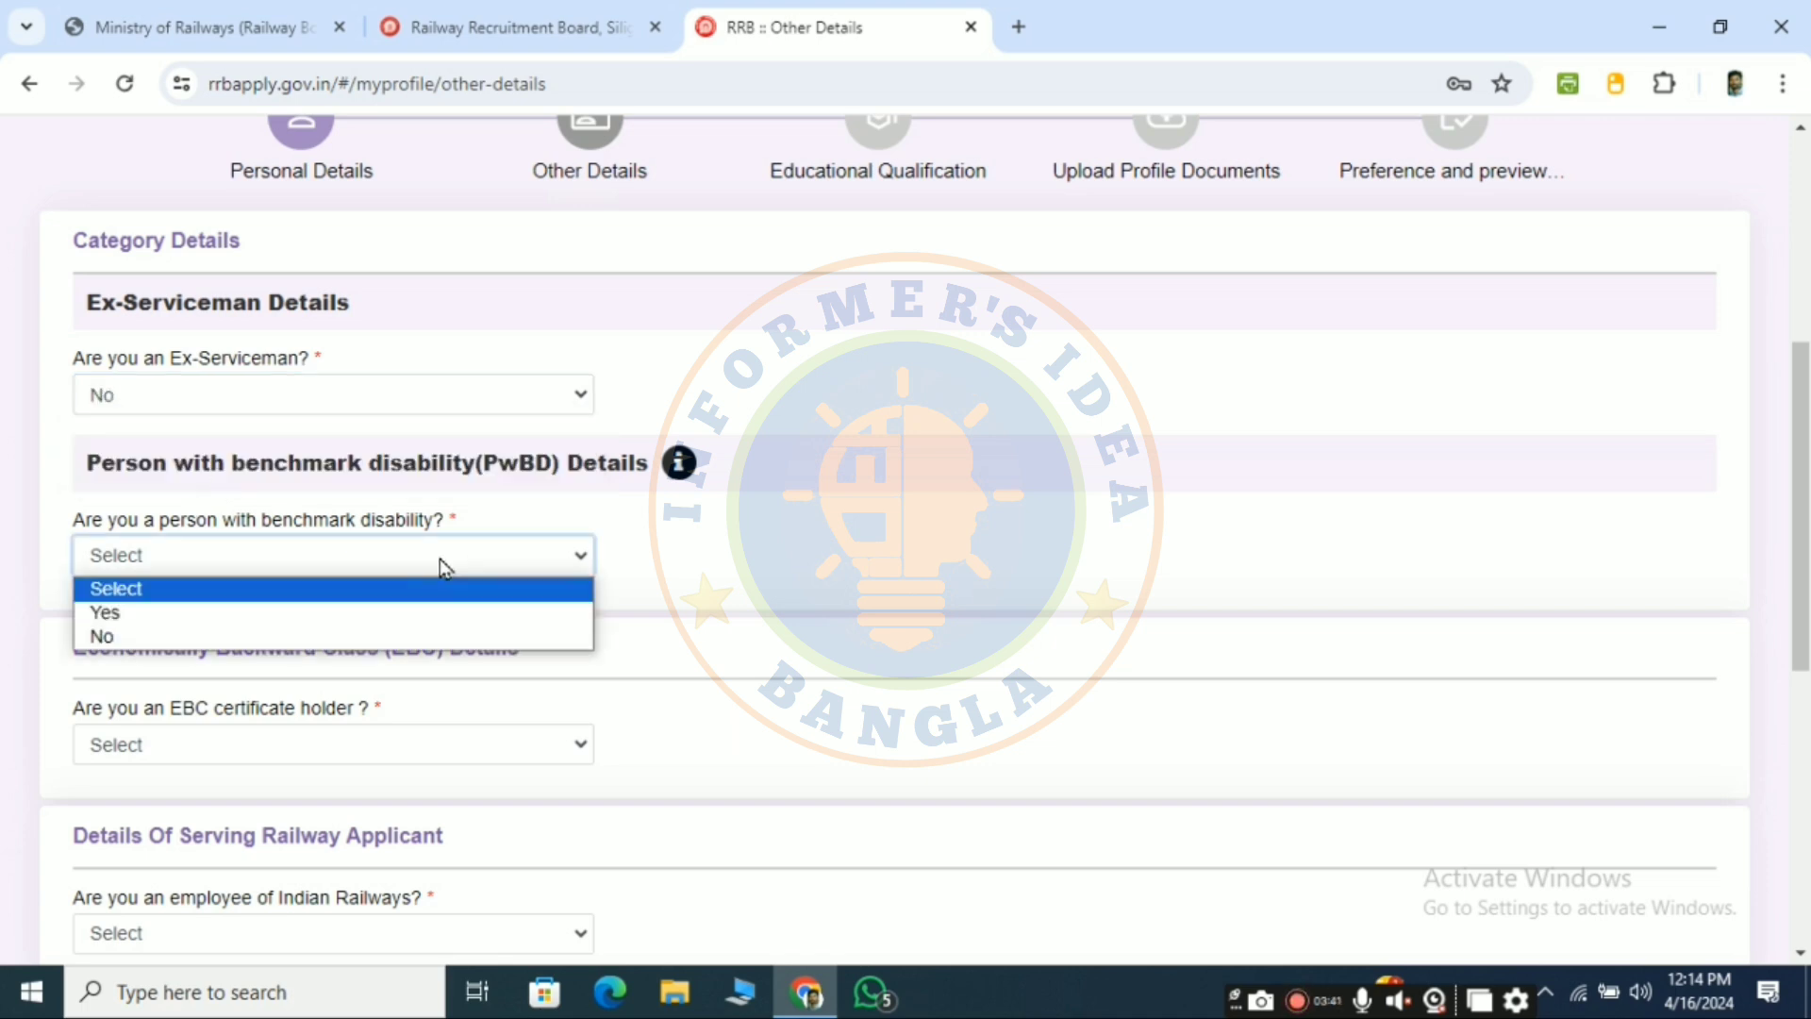
{"action": "left_click", "coordinate": [252, 638]}
- Answer No to EBC certificate and railway employee, and set current organisation to Not Applicable
{"action": "scroll", "coordinate": [457, 610], "scroll_direction": "down", "scroll_amount": 3}
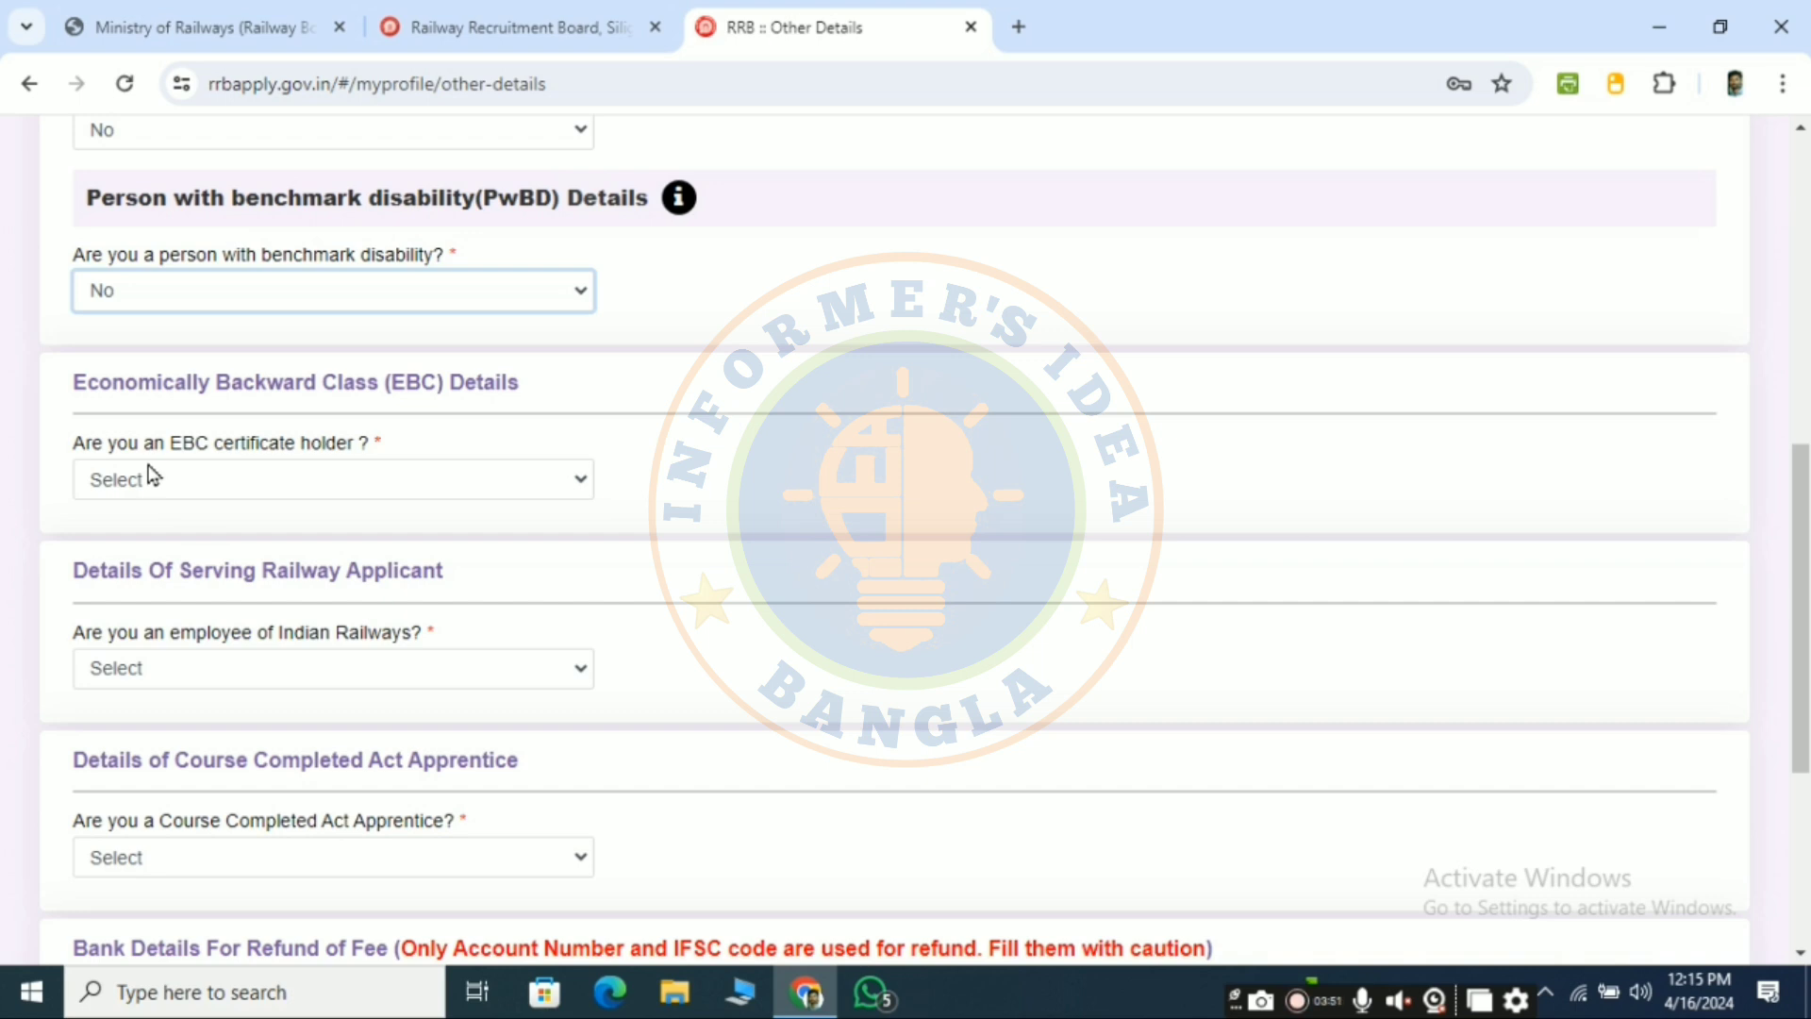
{"action": "left_click", "coordinate": [359, 477]}
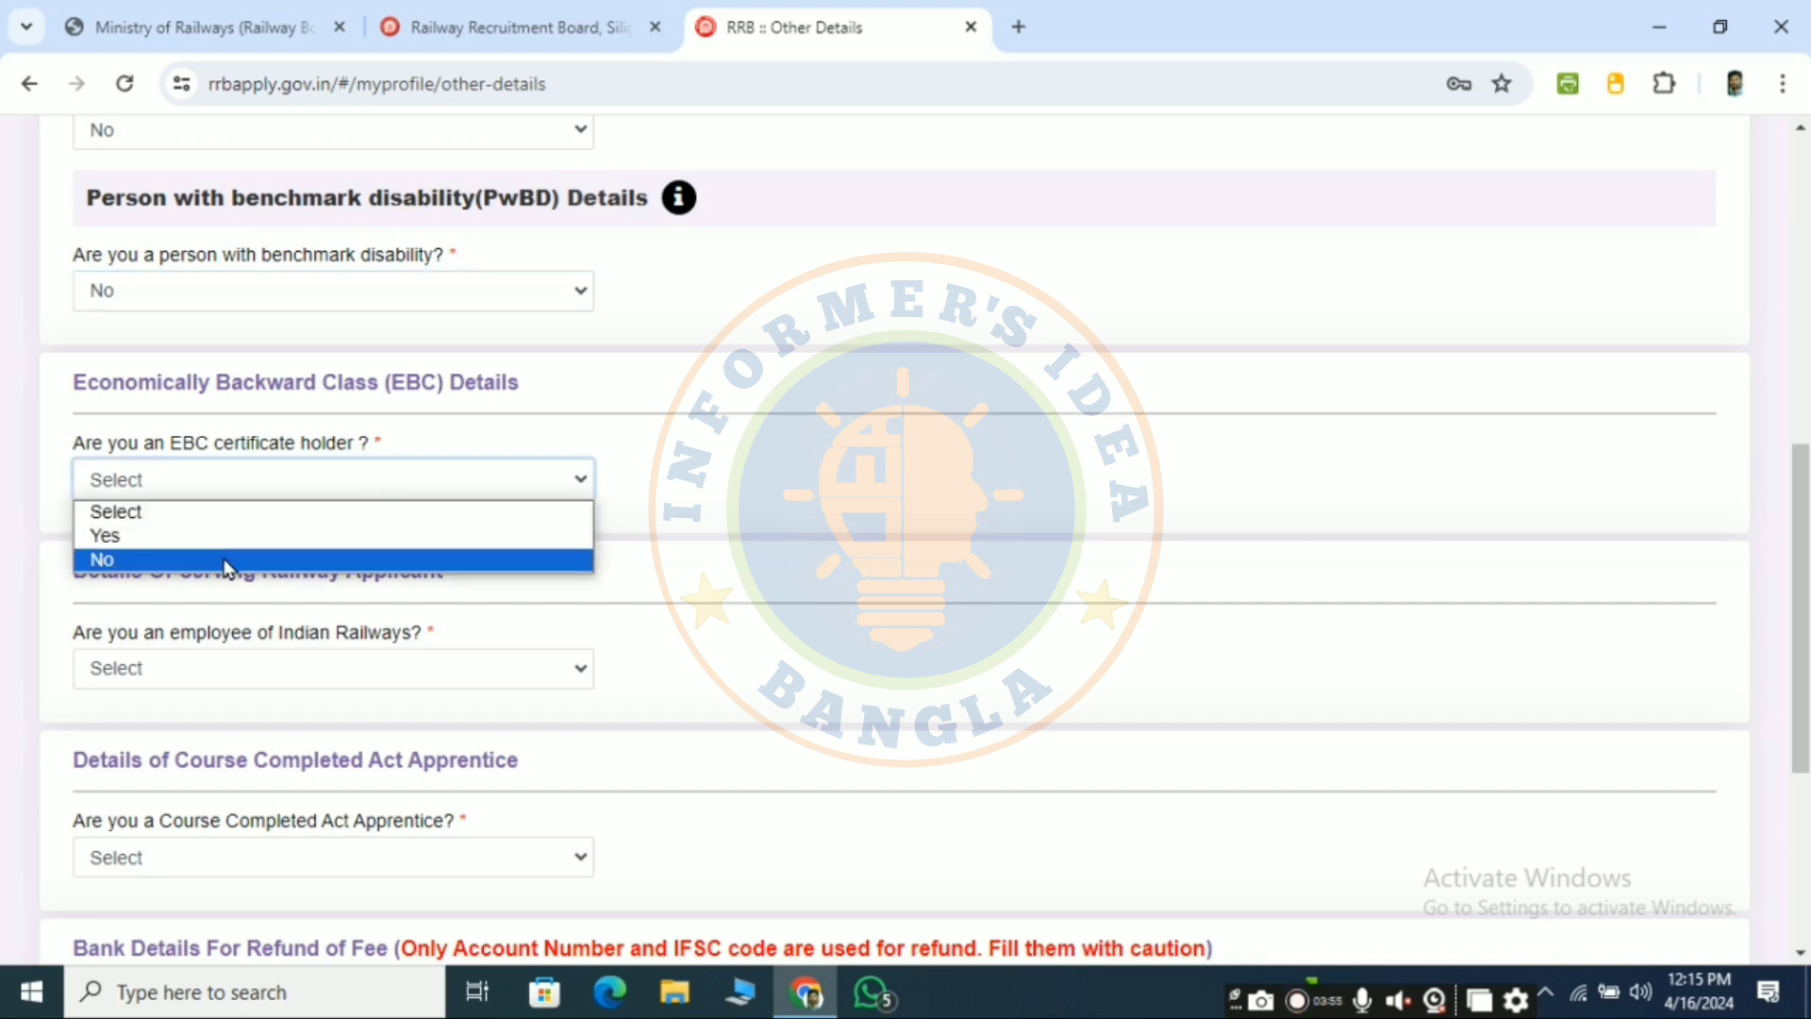
{"action": "left_click", "coordinate": [226, 561]}
{"action": "scroll", "coordinate": [283, 530], "scroll_direction": "down", "scroll_amount": 3}
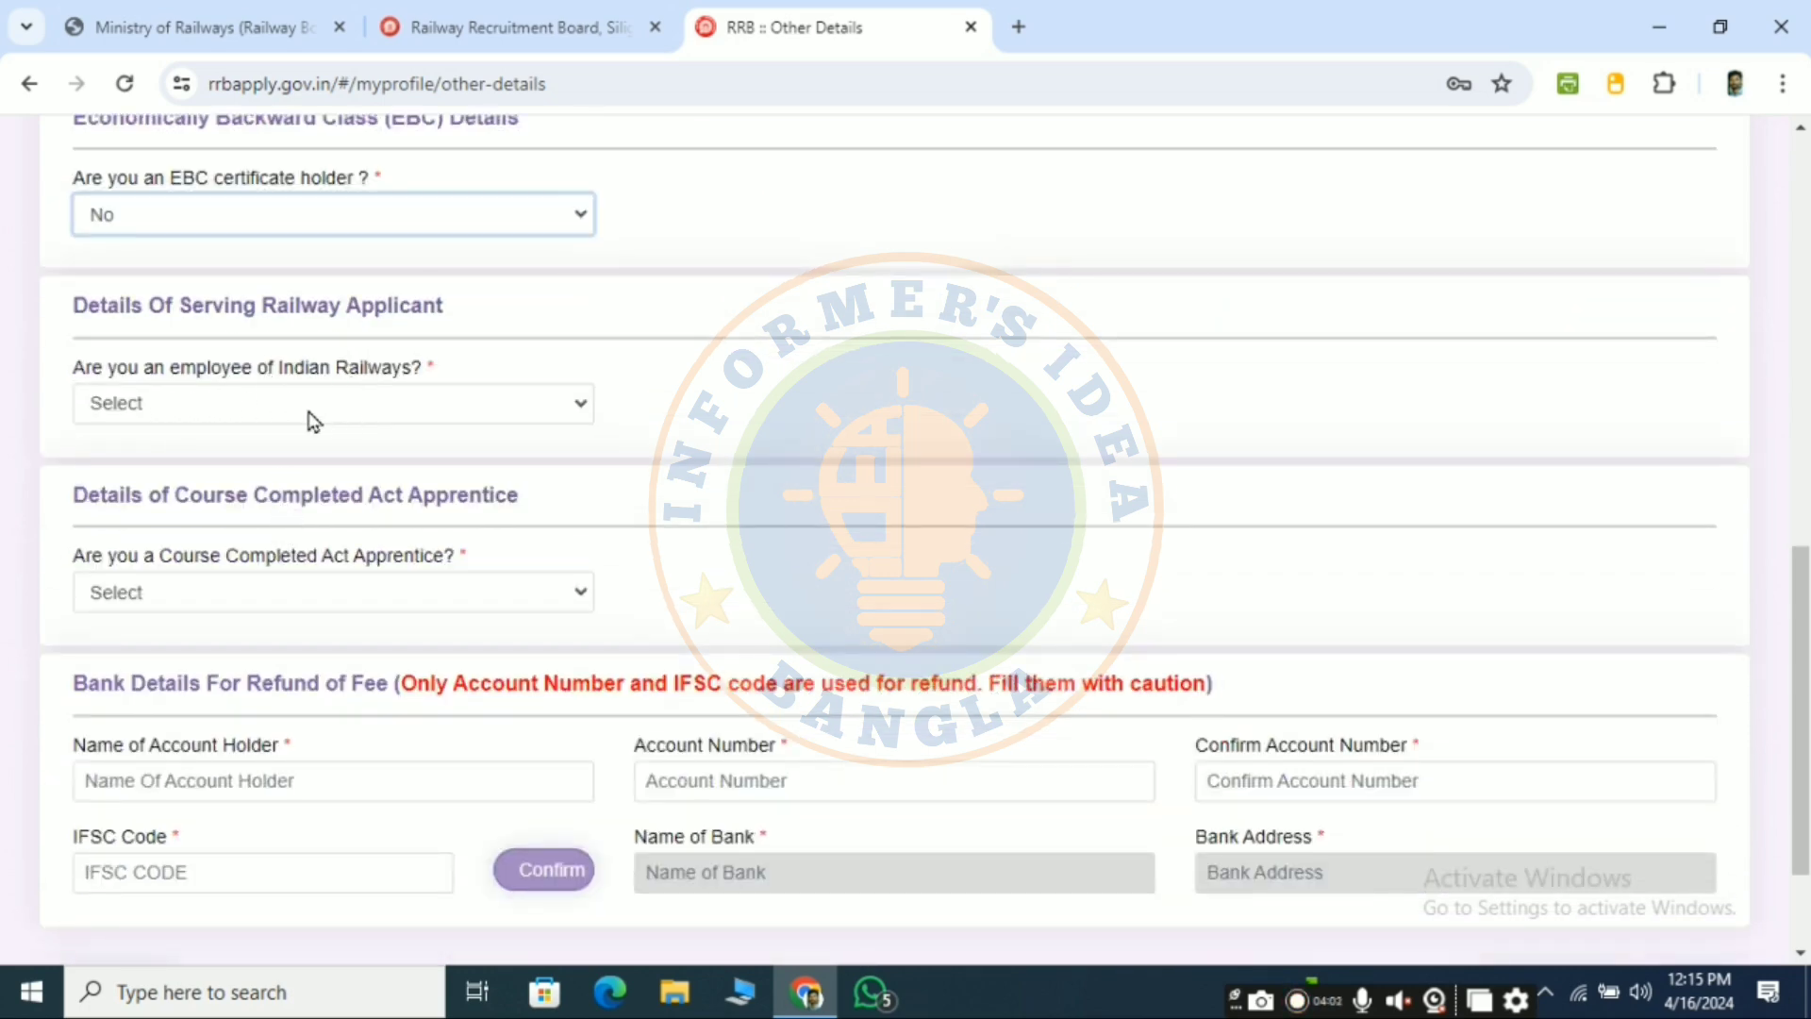
{"action": "left_click", "coordinate": [251, 404]}
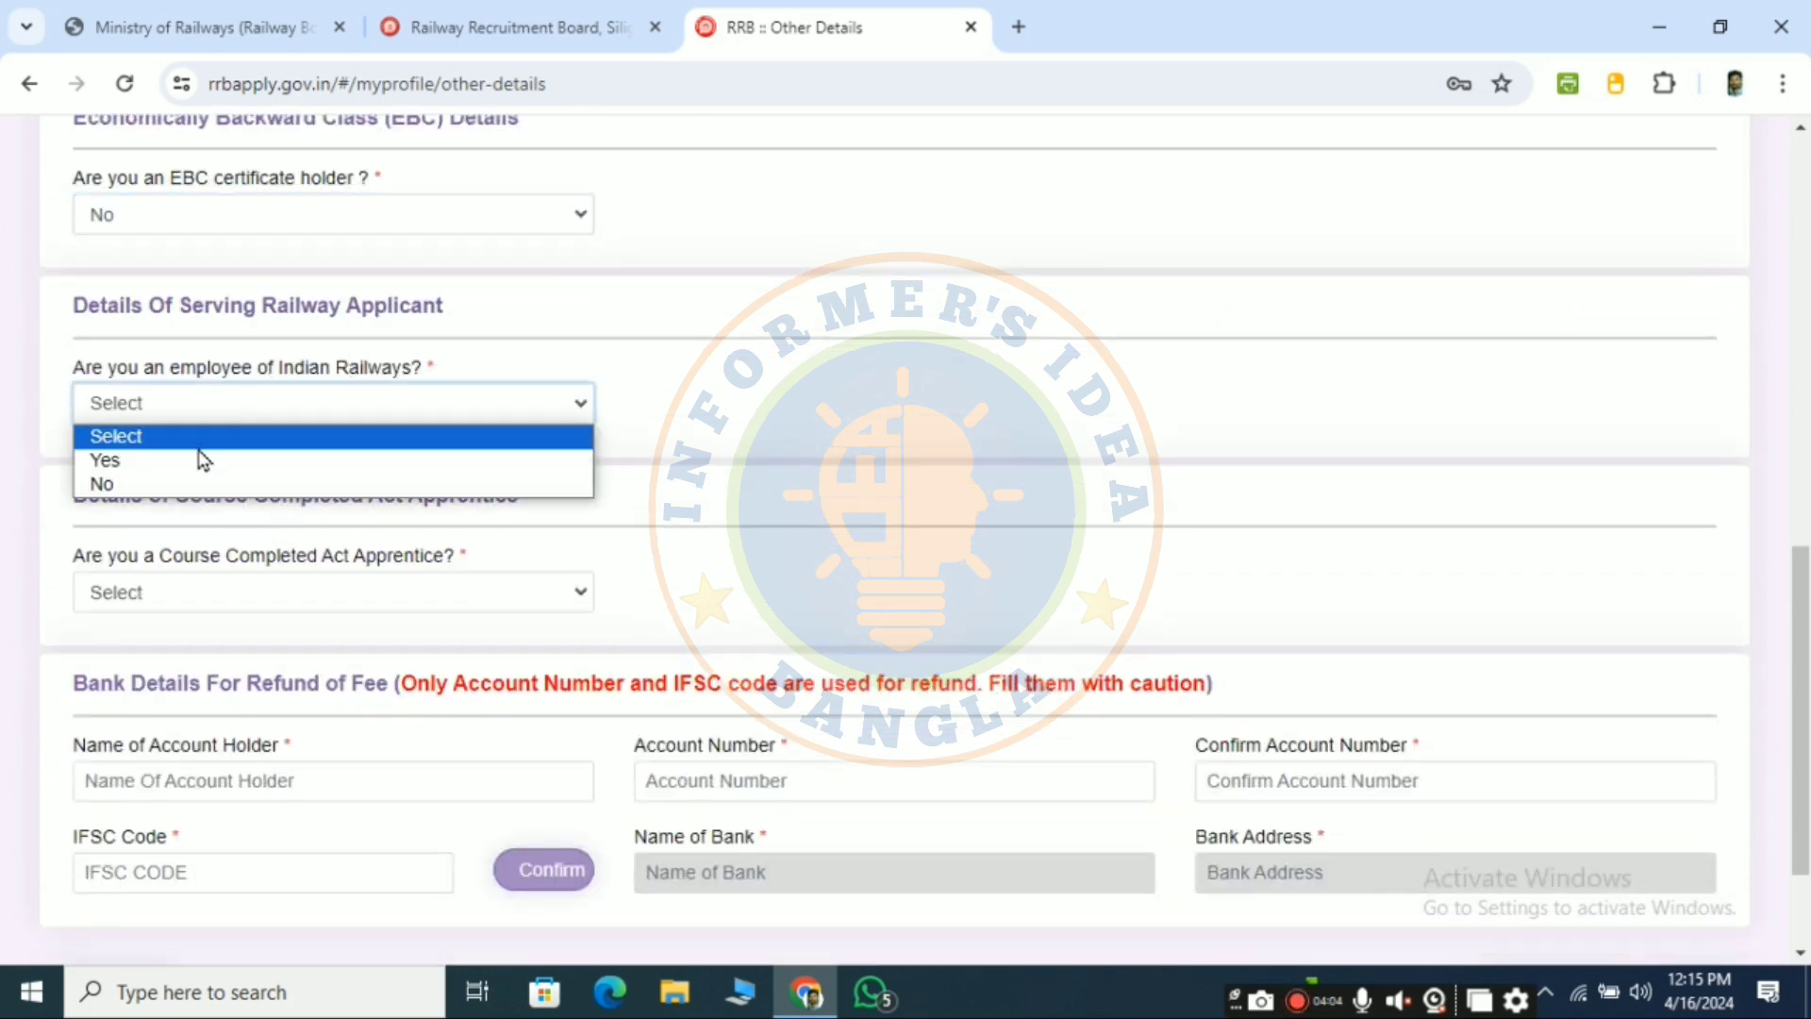
{"action": "left_click", "coordinate": [163, 483]}
{"action": "scroll", "coordinate": [249, 483], "scroll_direction": "down", "scroll_amount": 2}
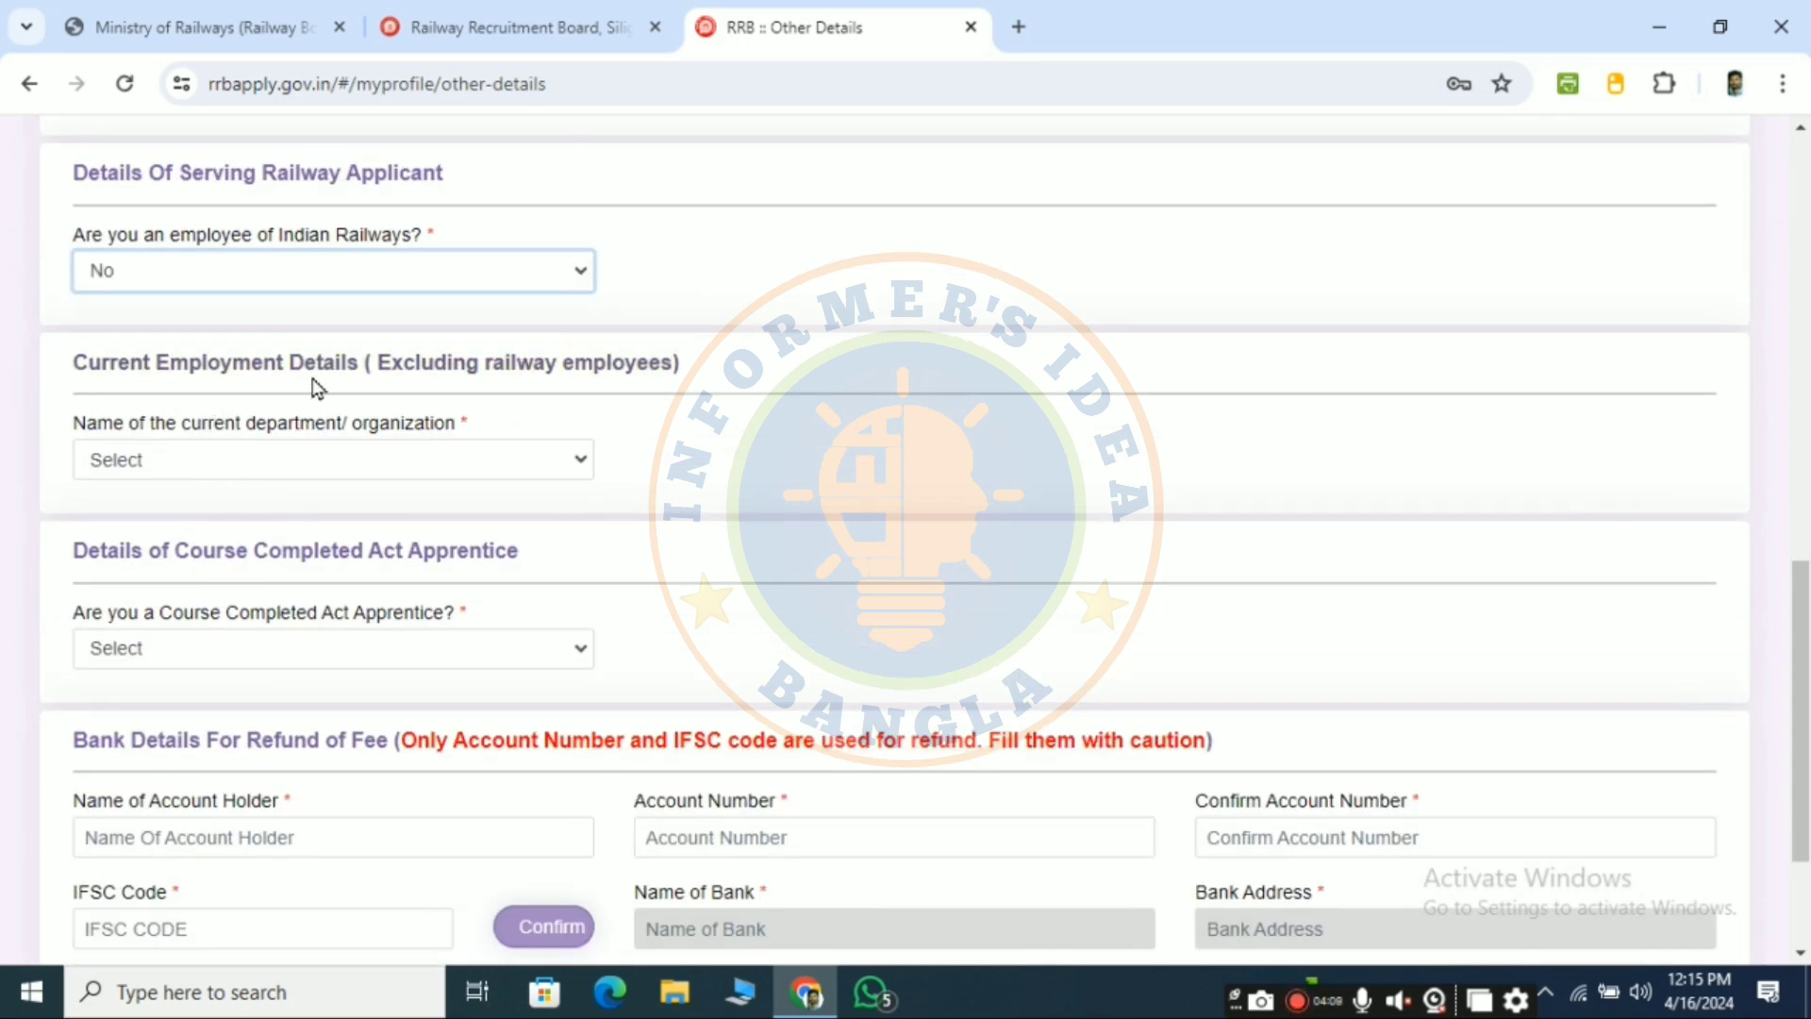
{"action": "left_click", "coordinate": [394, 450]}
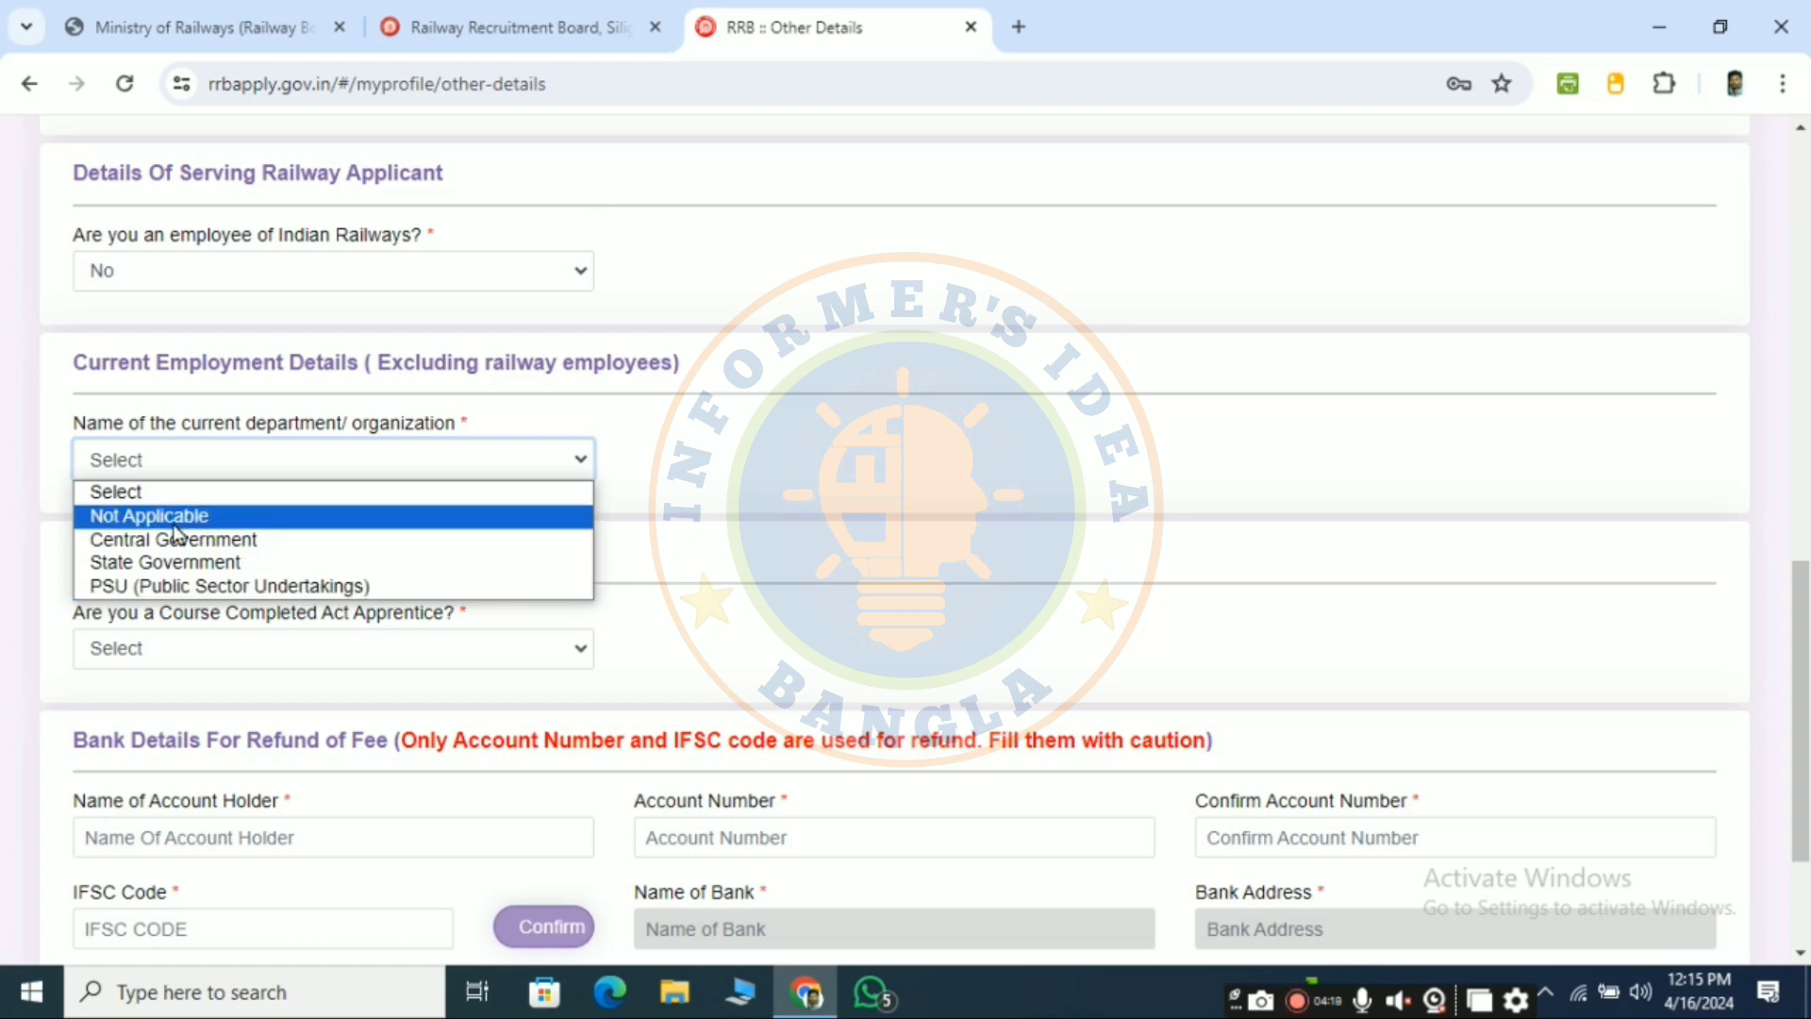
{"action": "left_click", "coordinate": [221, 521]}
- Answer No to the apprentice question, save Other Details and continue to Educational Qualification
{"action": "scroll", "coordinate": [326, 529], "scroll_direction": "down", "scroll_amount": 3}
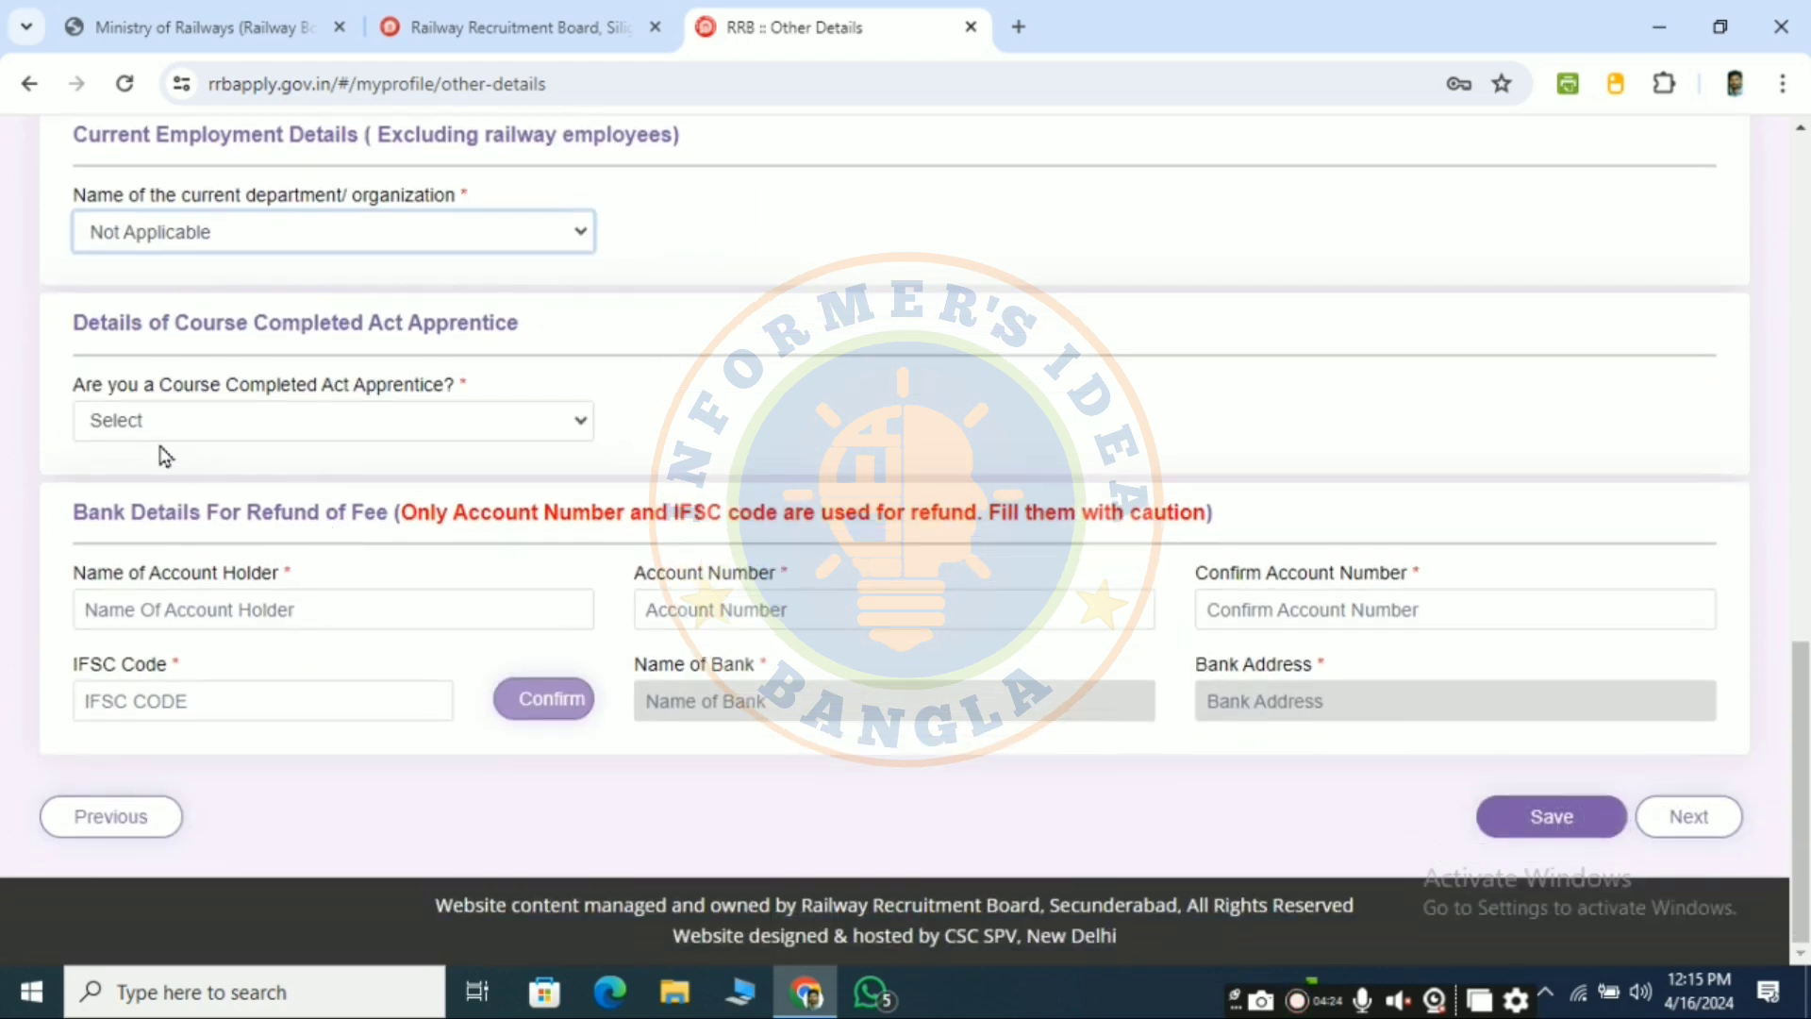
{"action": "left_click", "coordinate": [239, 432]}
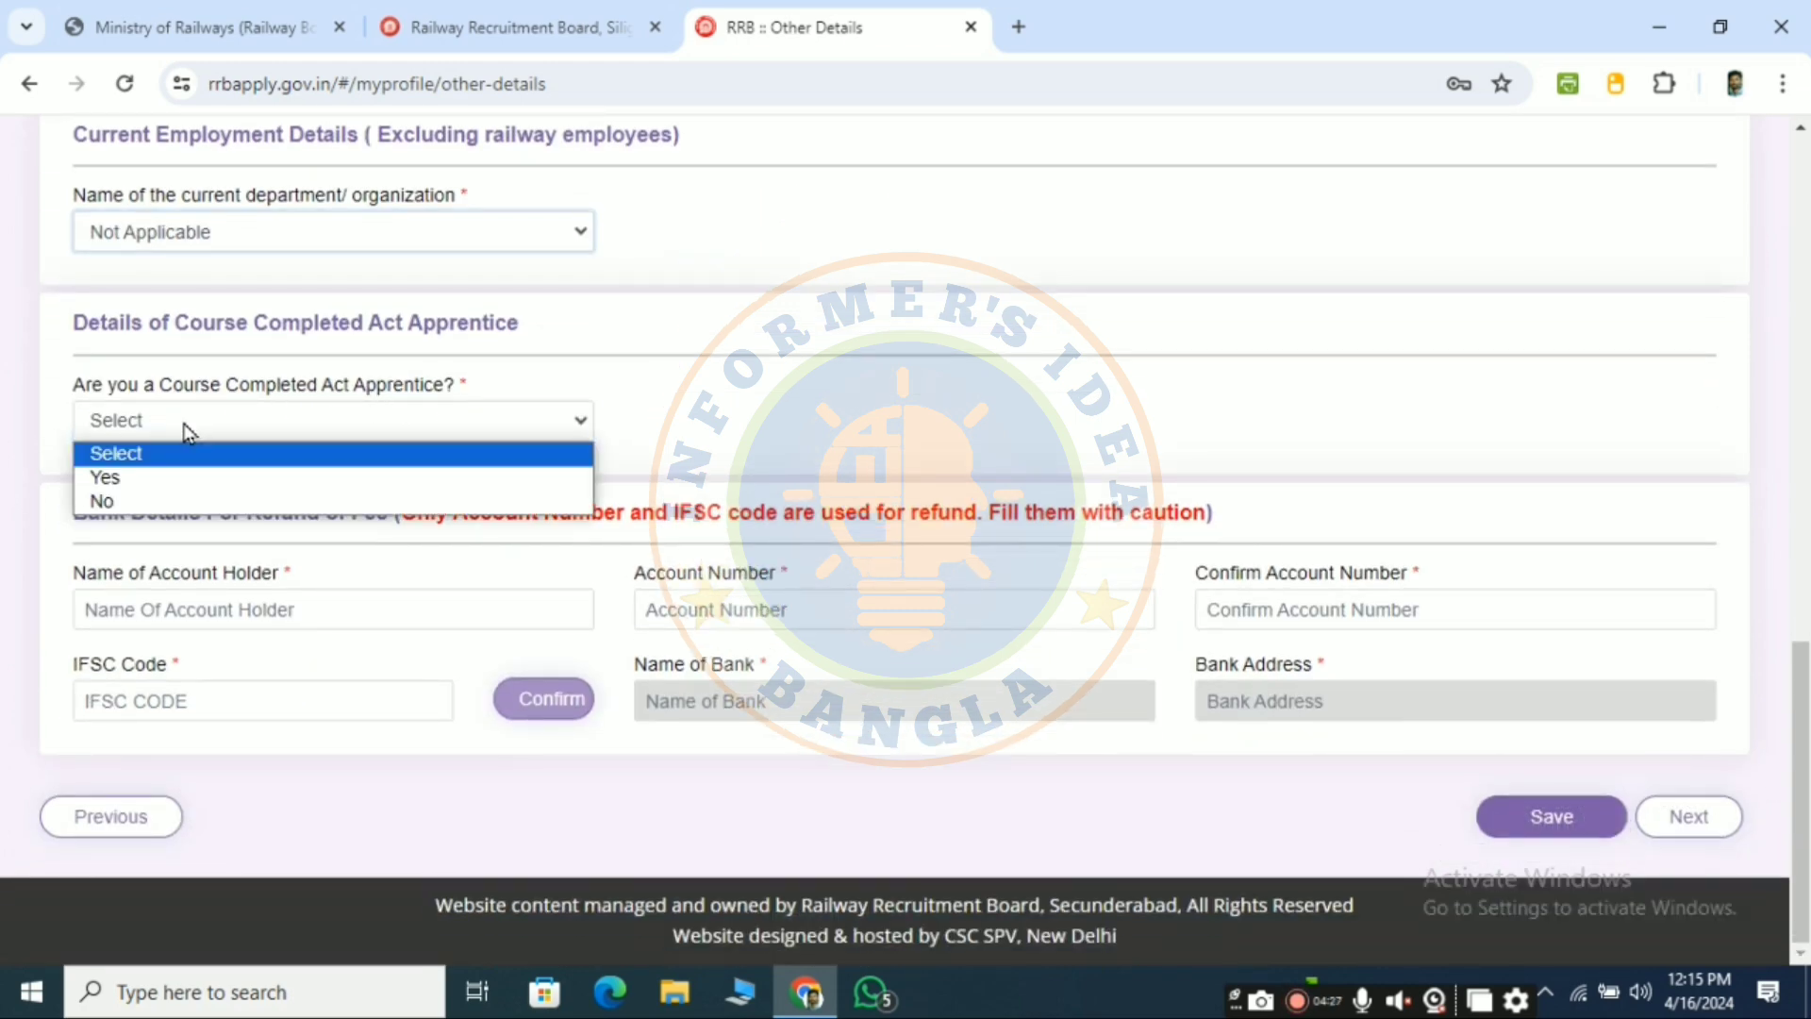
{"action": "left_click", "coordinate": [166, 505]}
{"action": "left_click", "coordinate": [353, 435]}
{"action": "left_click", "coordinate": [256, 477]}
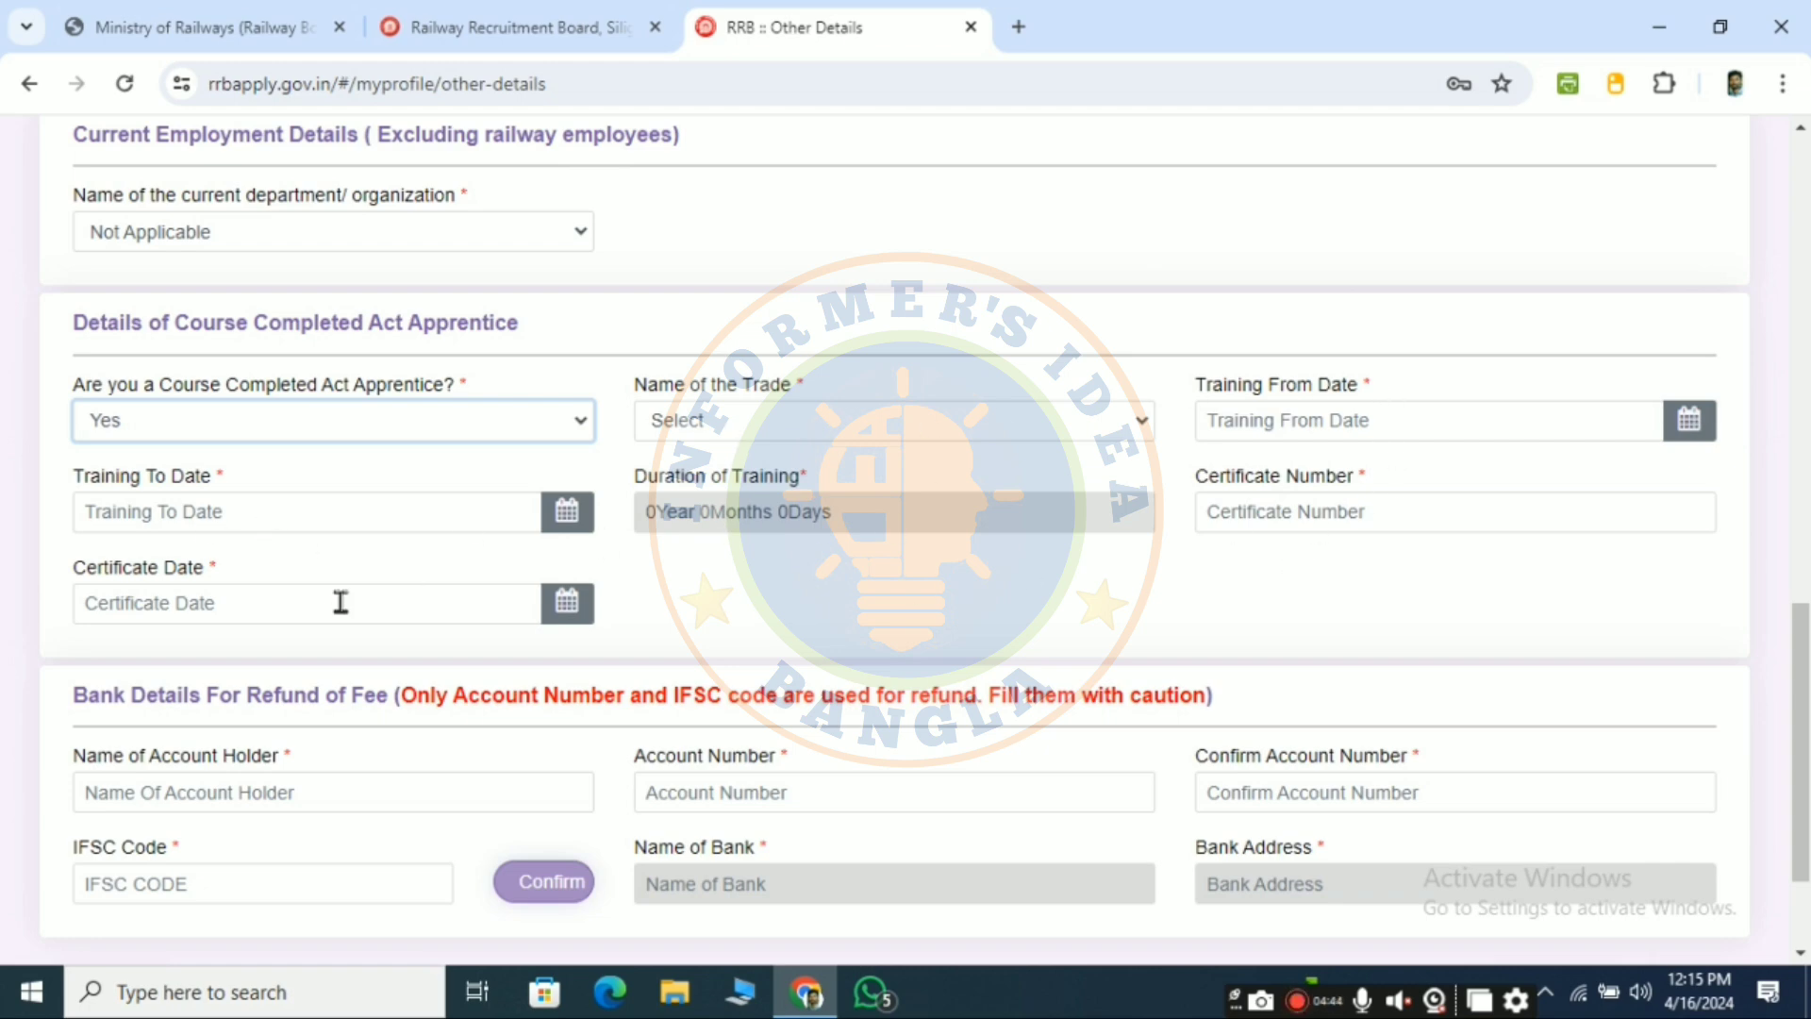
{"action": "left_click", "coordinate": [348, 422]}
{"action": "left_click", "coordinate": [221, 502]}
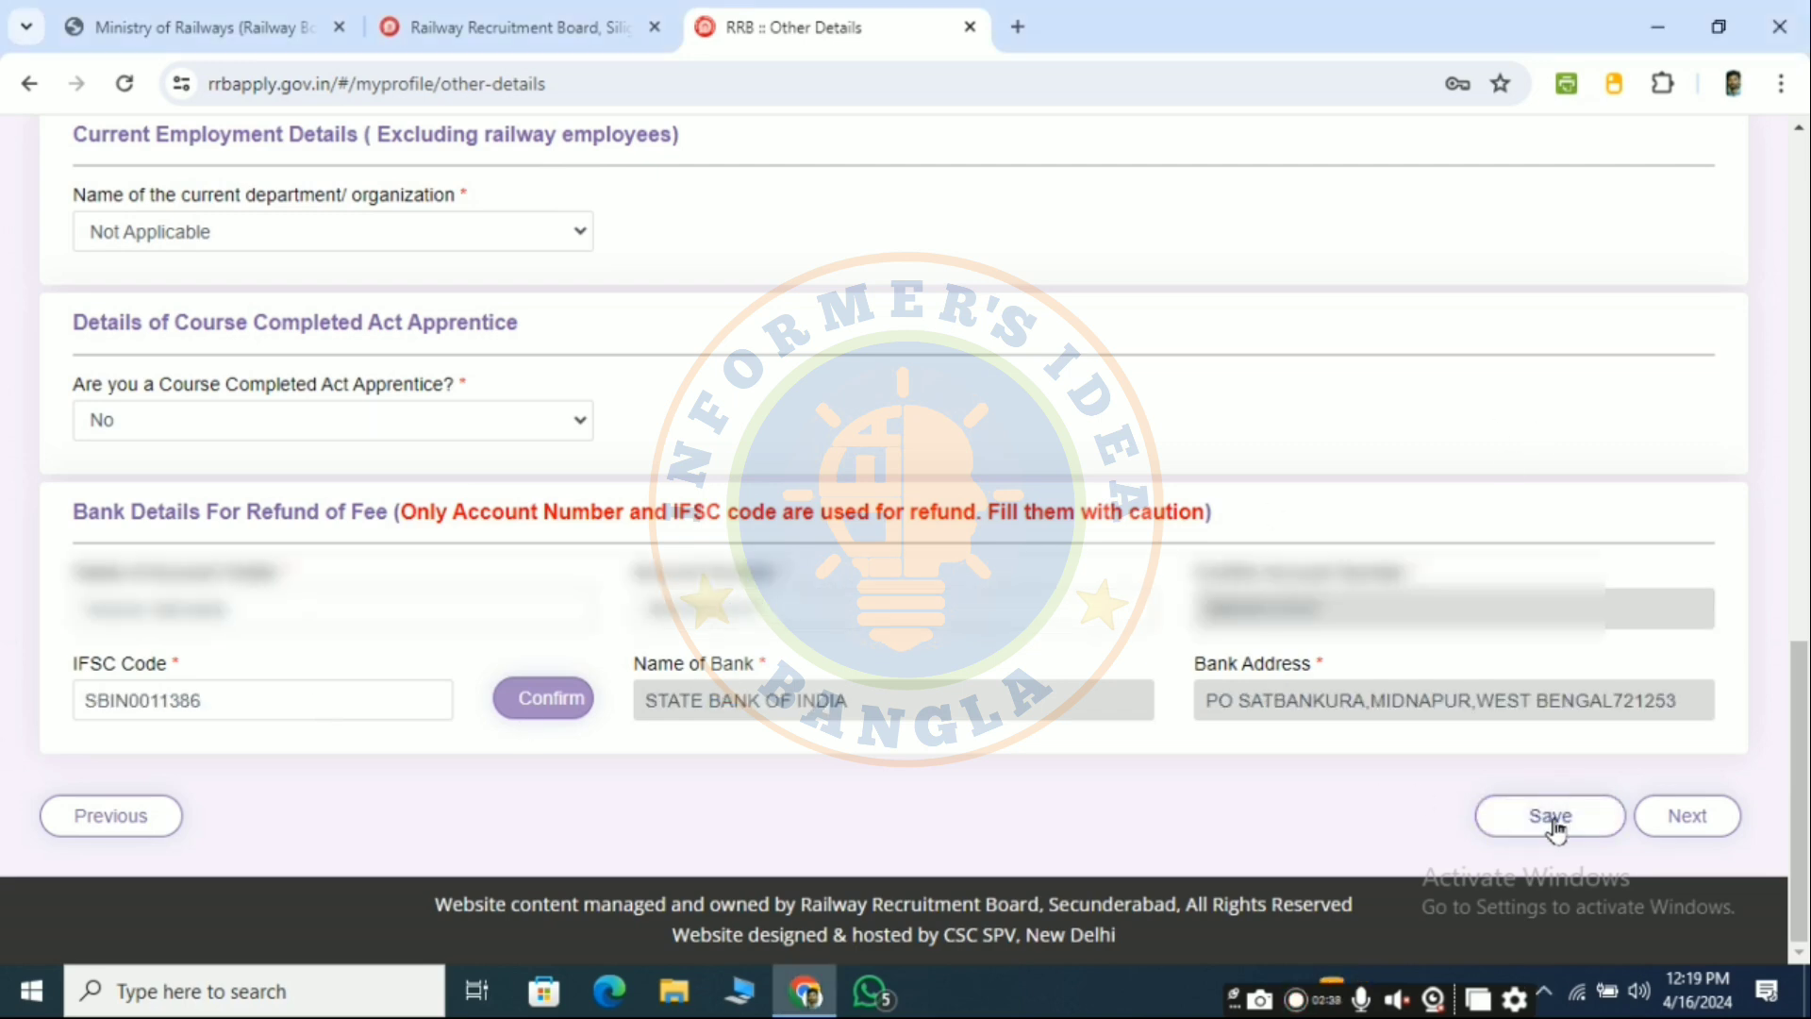
{"action": "left_click", "coordinate": [1555, 818]}
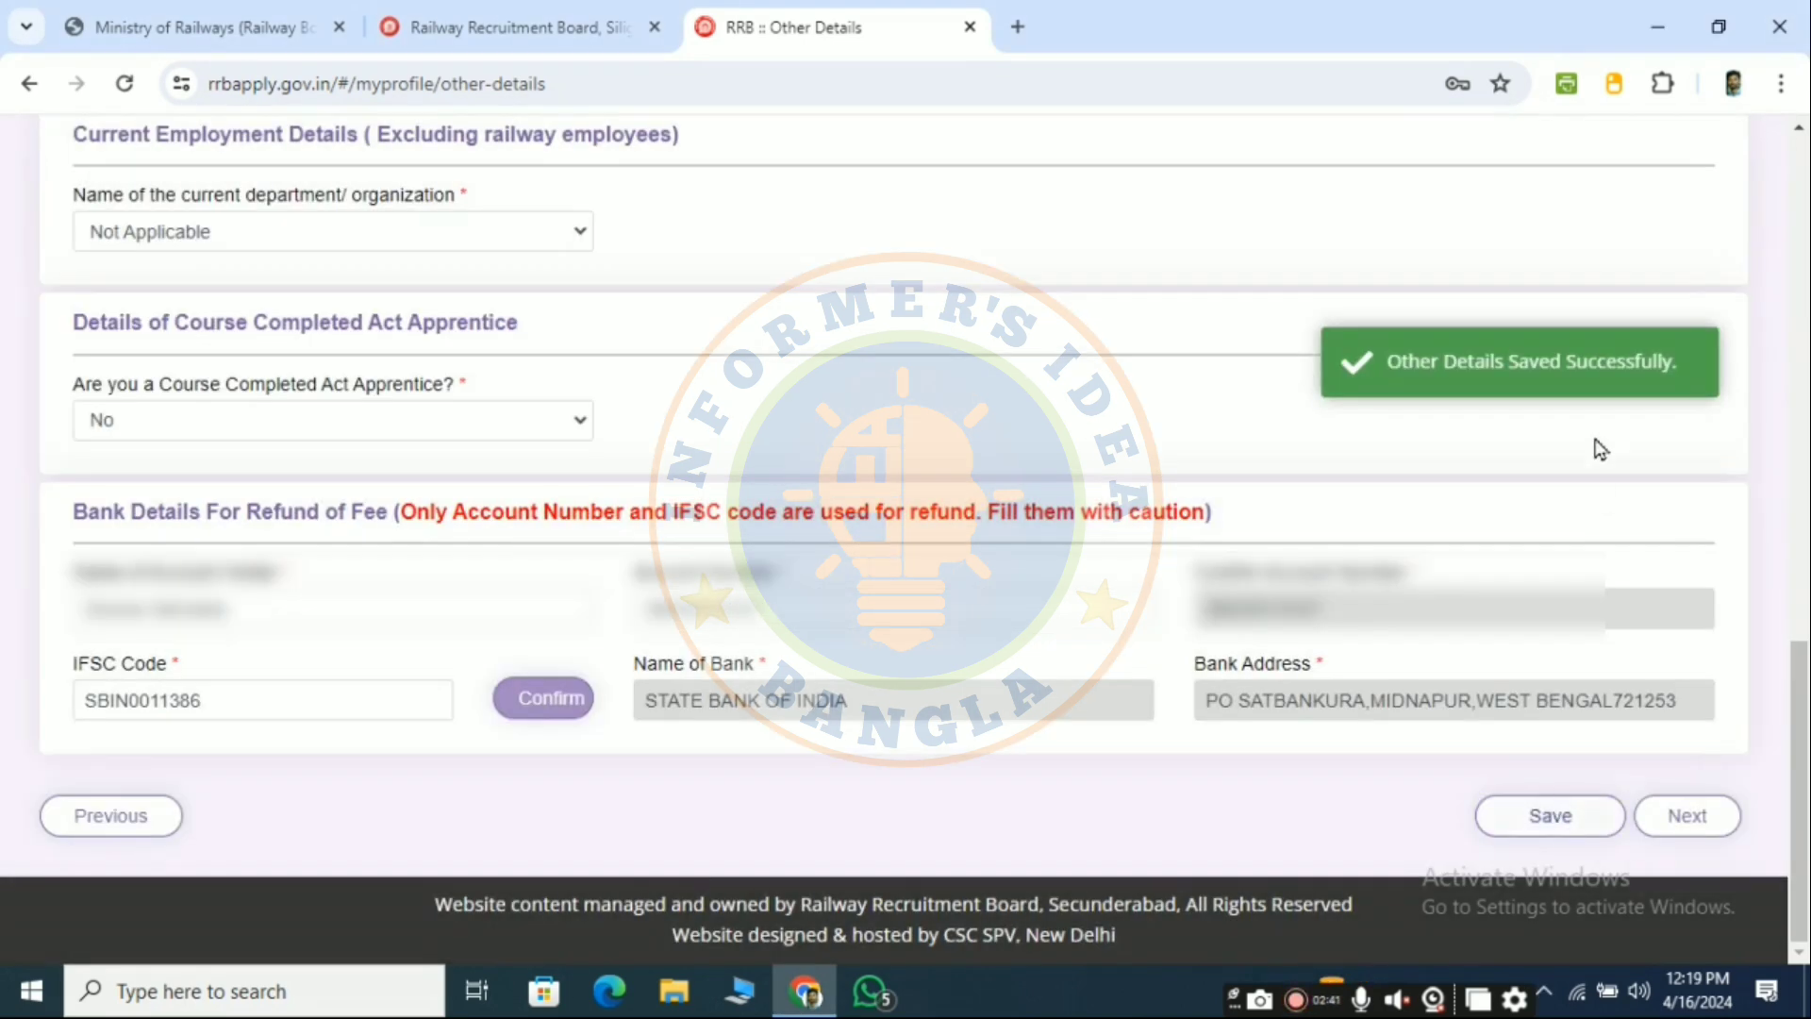
{"action": "left_click", "coordinate": [1686, 816]}
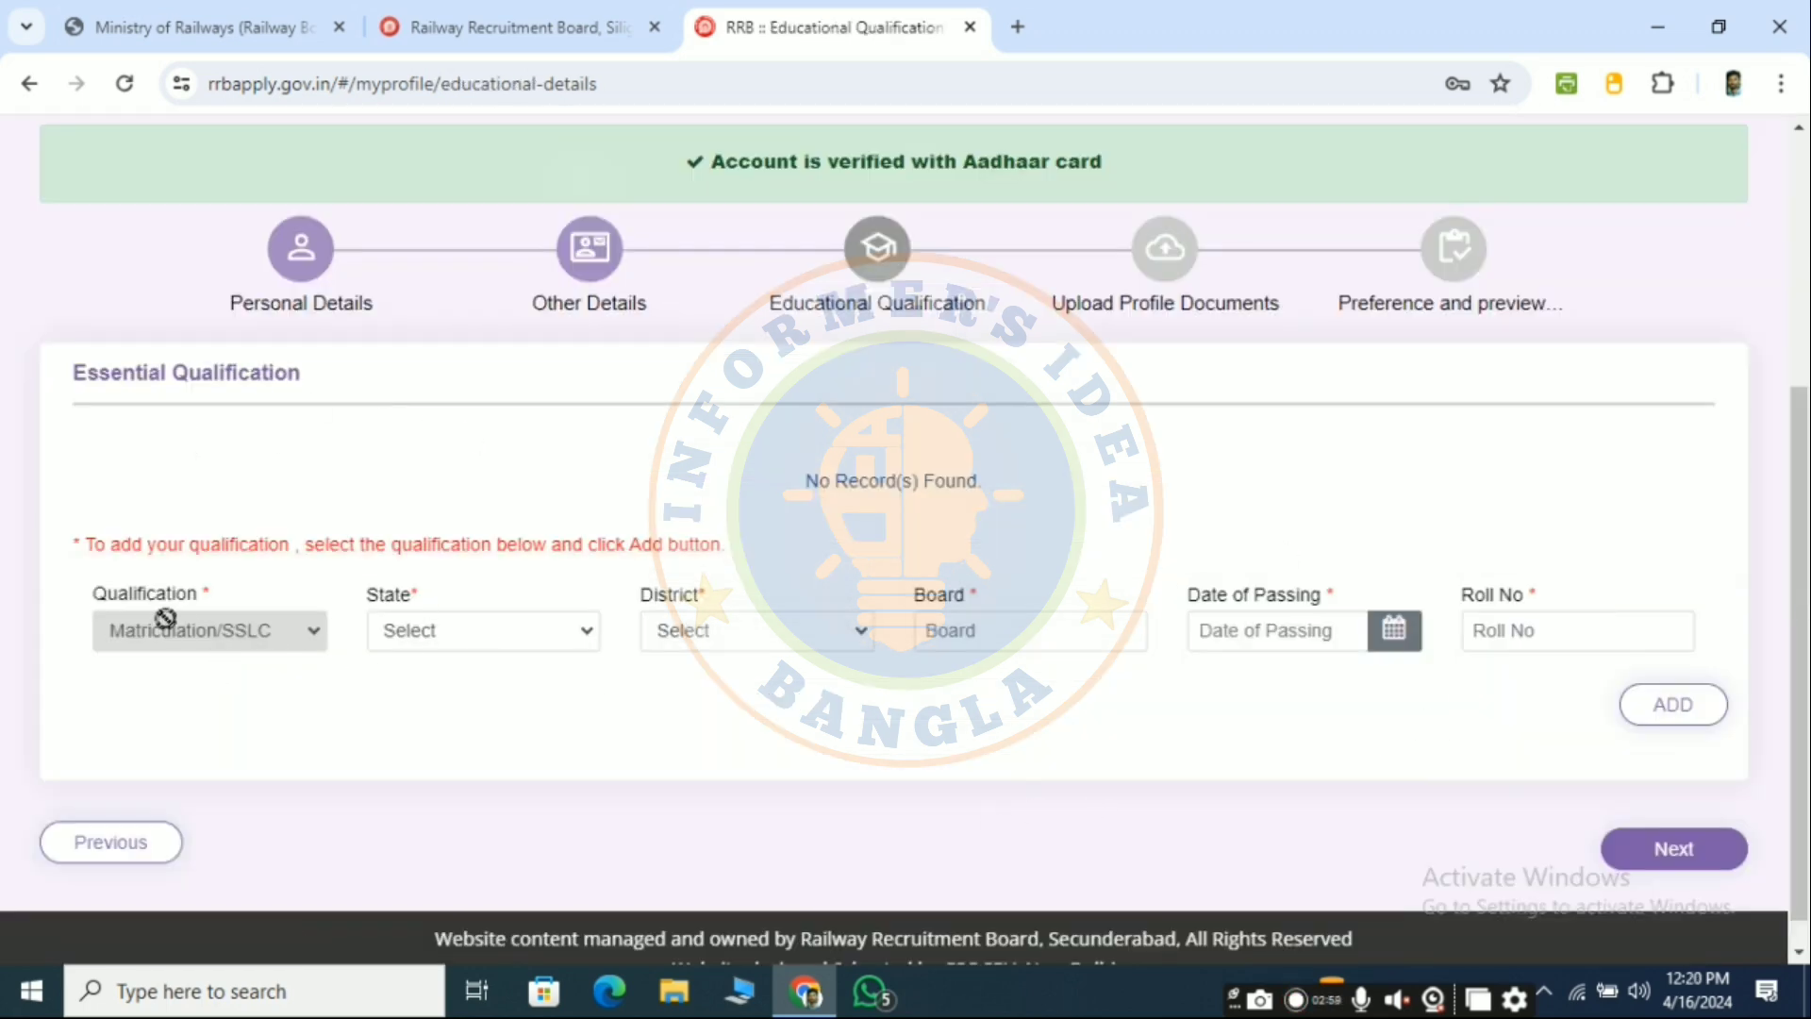
- Set the Matriculation record's state to WEST BENGAL, district to Paschim Medinipur, and paste the board name
{"action": "left_click", "coordinate": [547, 637]}
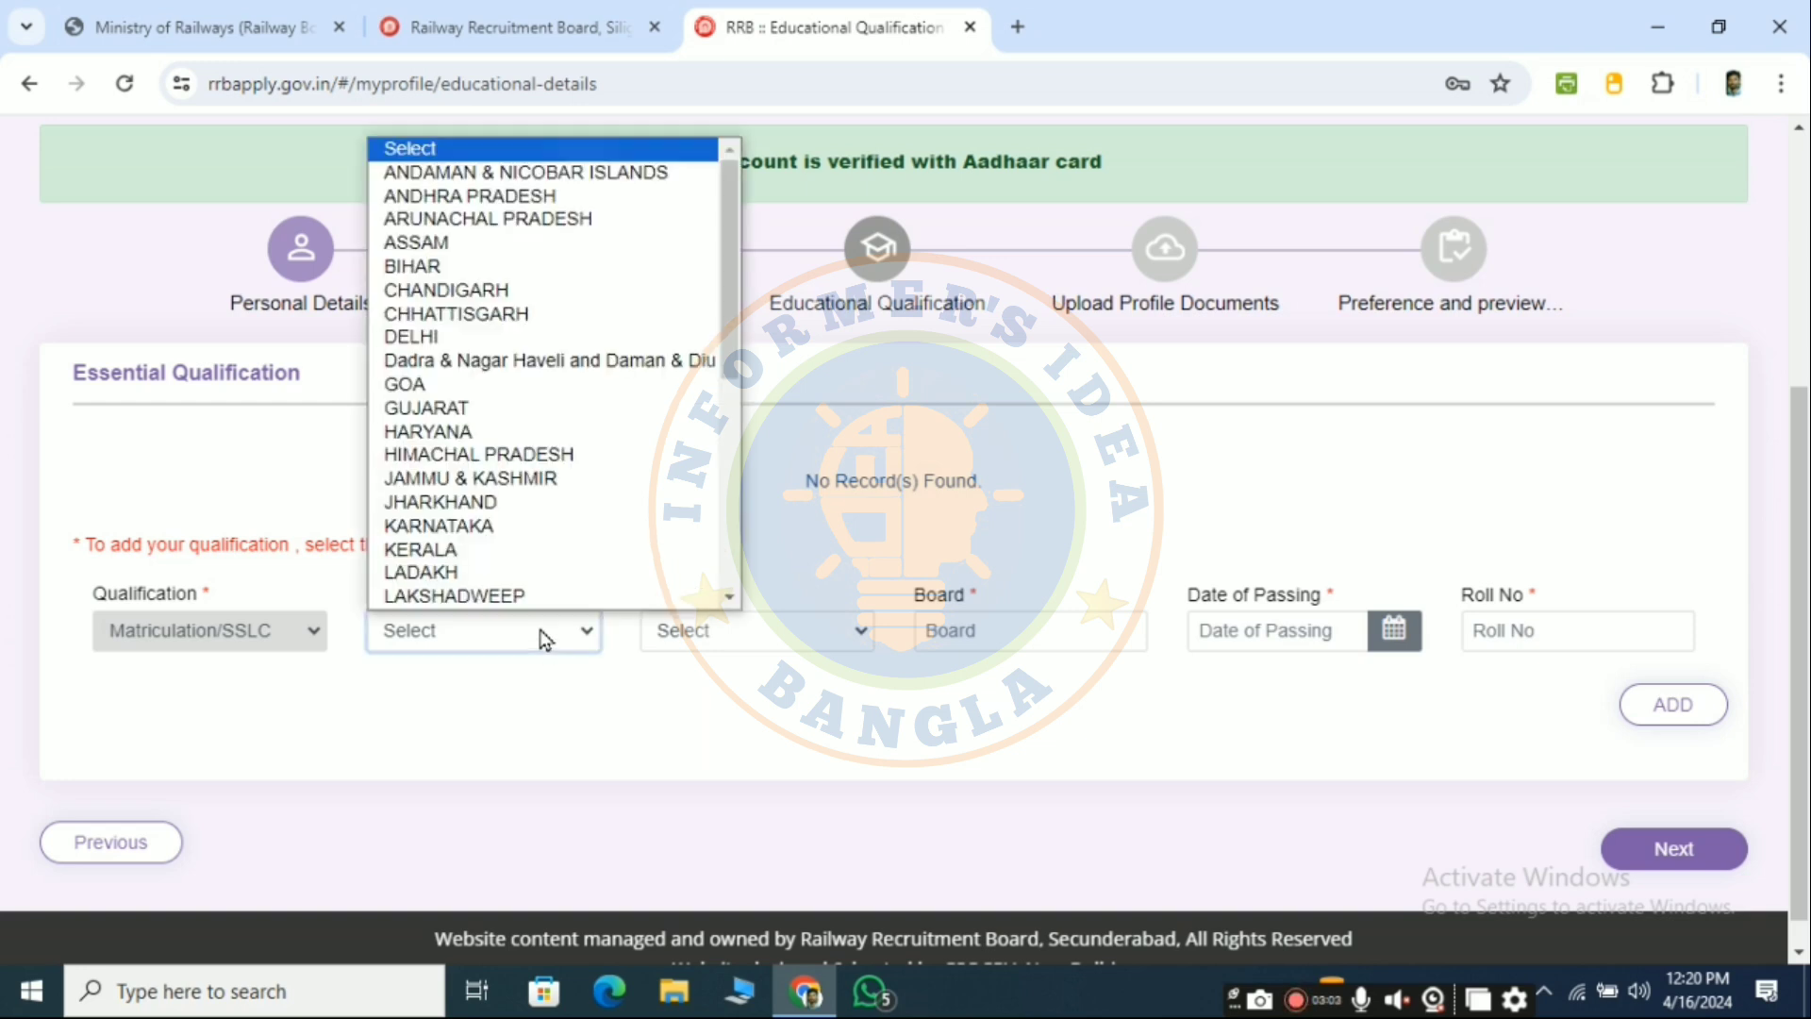
{"action": "left_click", "coordinate": [537, 622]}
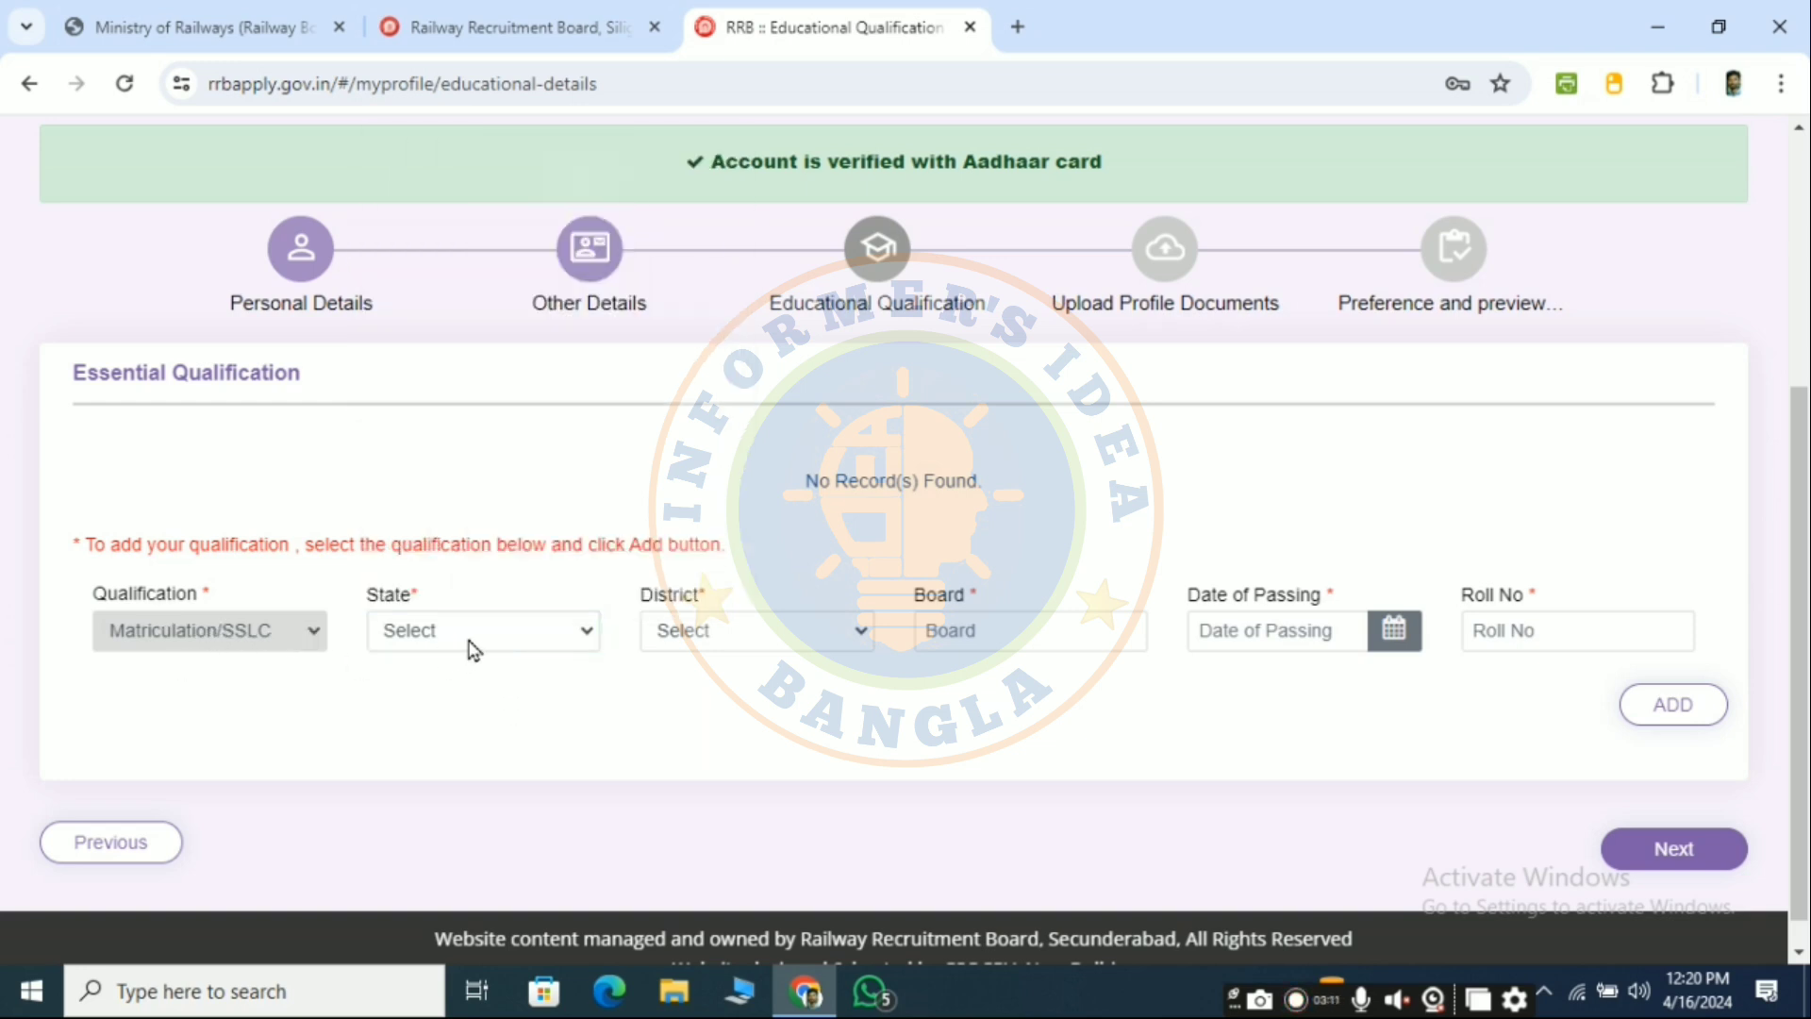
{"action": "left_click", "coordinate": [526, 645]}
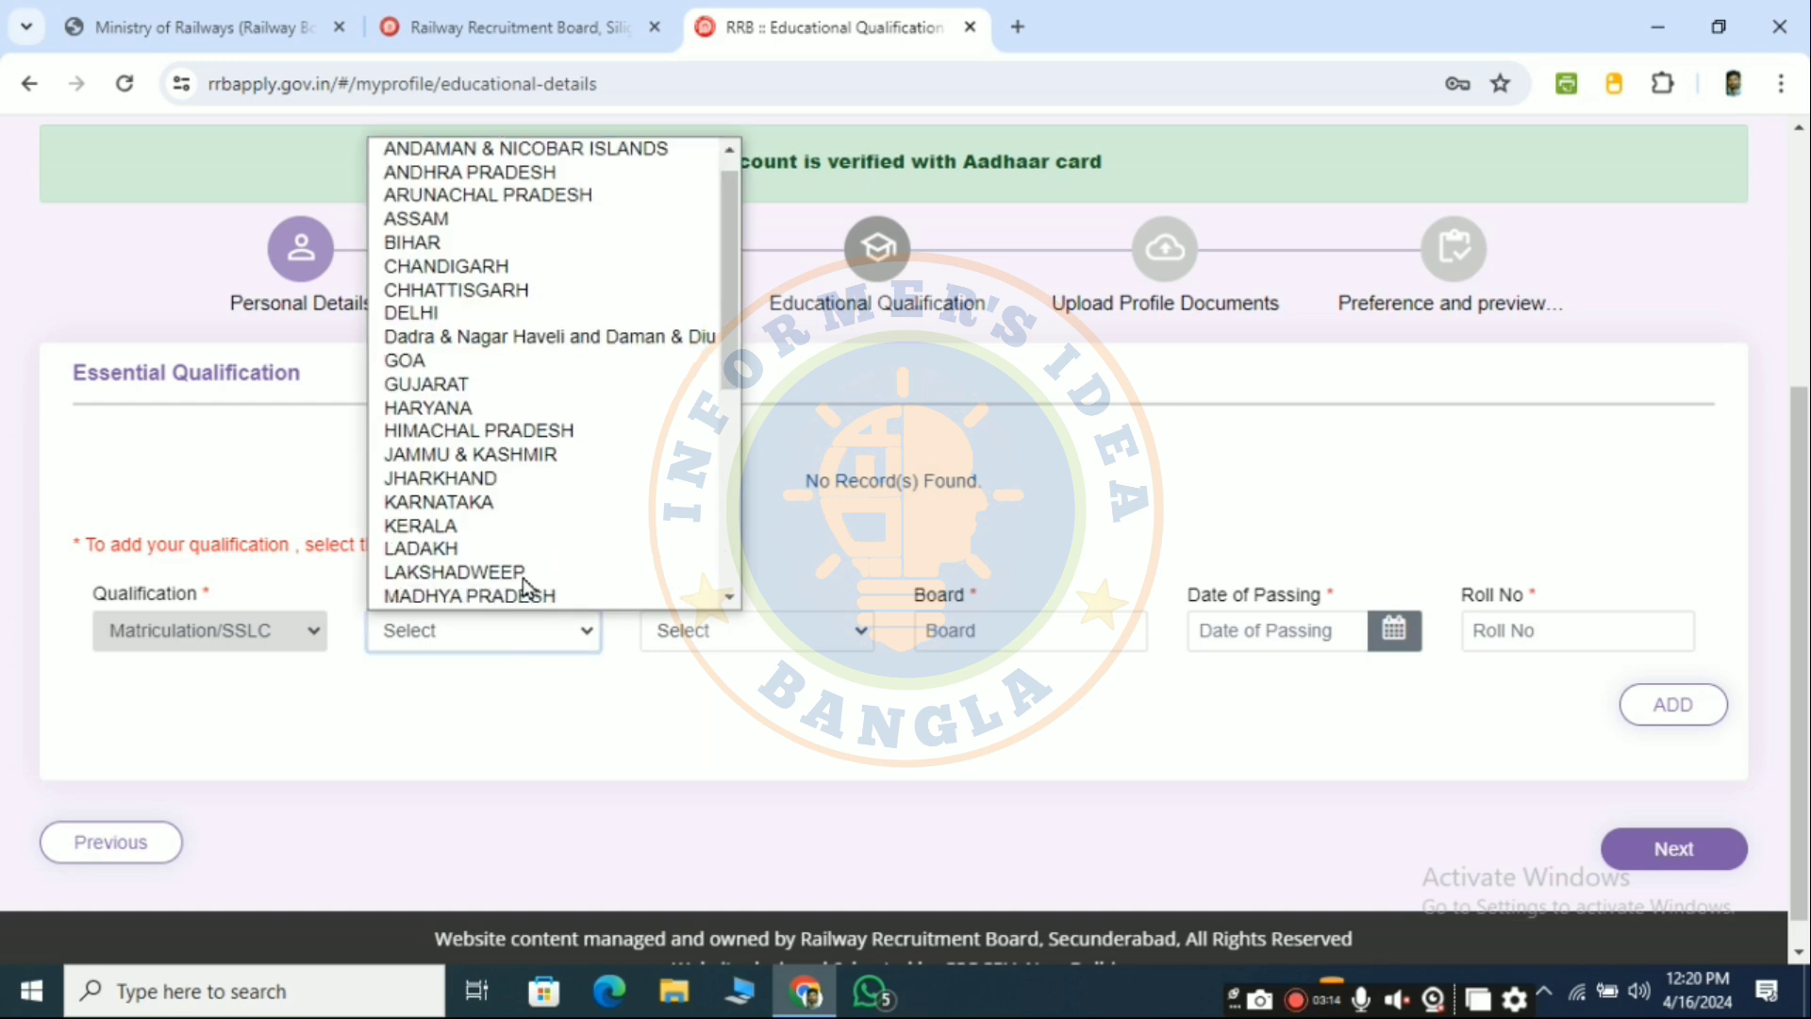
{"action": "scroll", "coordinate": [526, 569], "scroll_direction": "down", "scroll_amount": 6}
{"action": "left_click", "coordinate": [501, 594]}
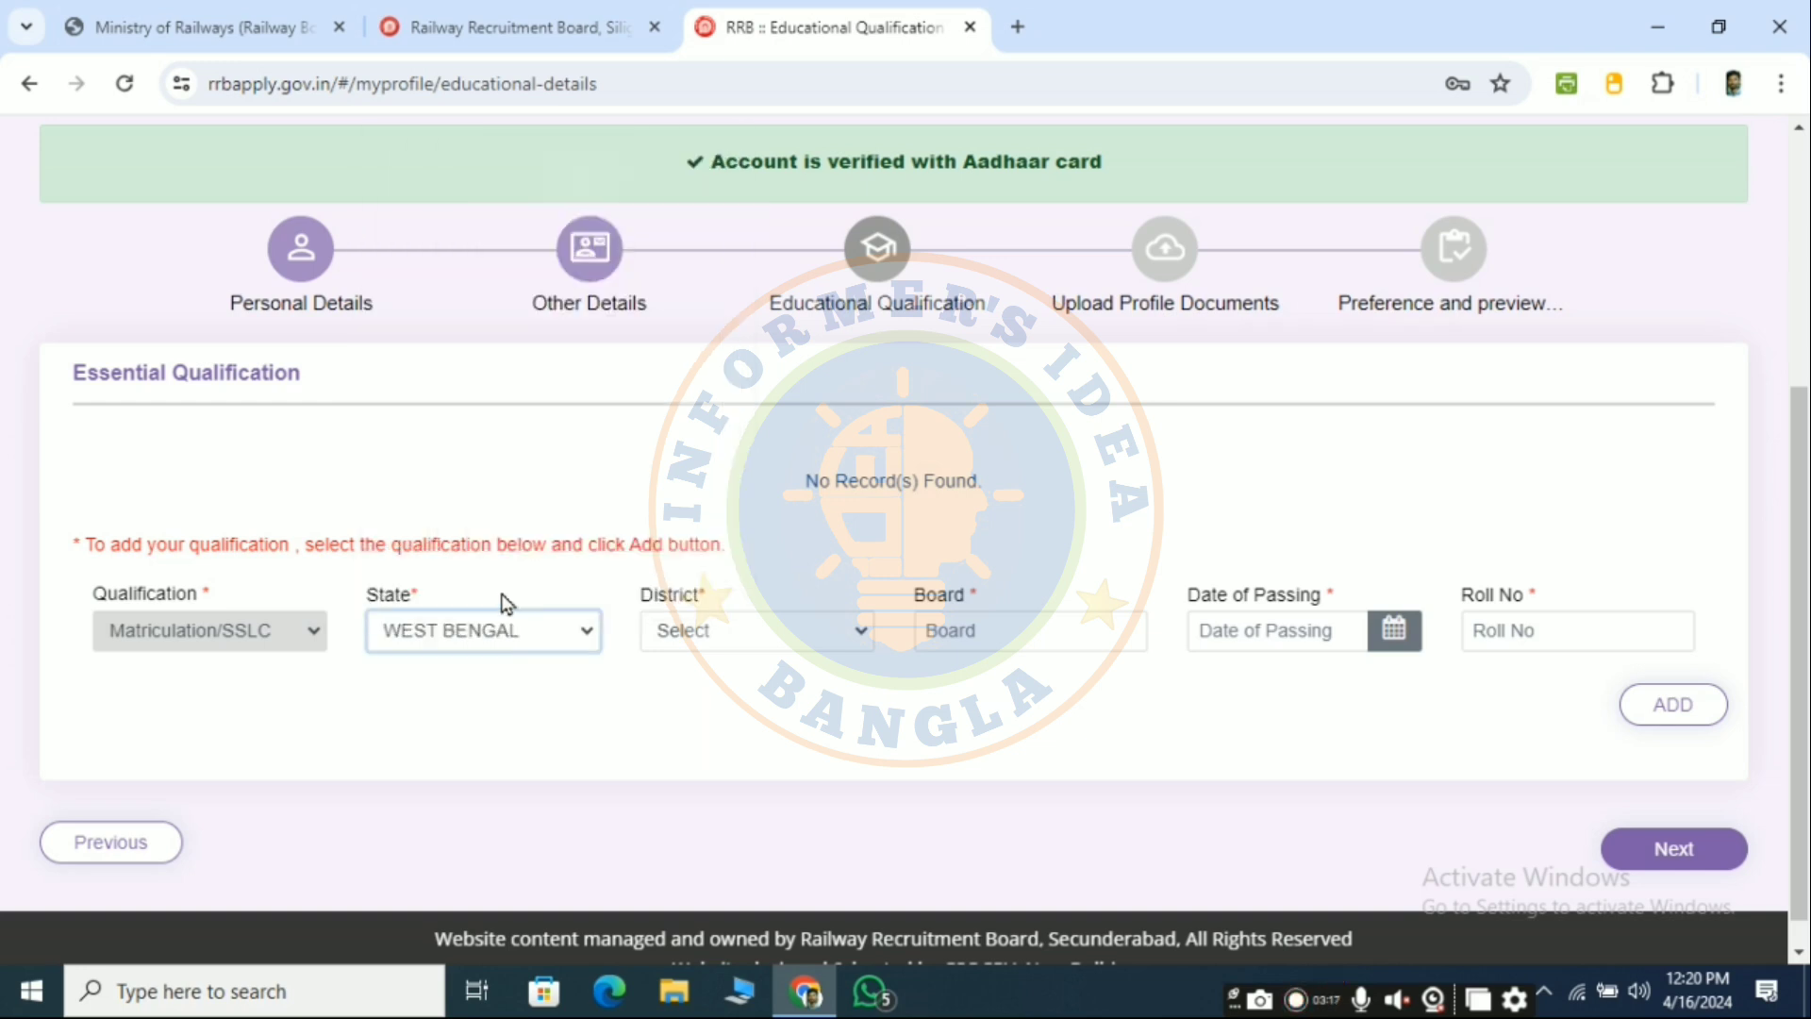
{"action": "left_click", "coordinate": [703, 632]}
{"action": "scroll", "coordinate": [717, 585], "scroll_direction": "down", "scroll_amount": 1}
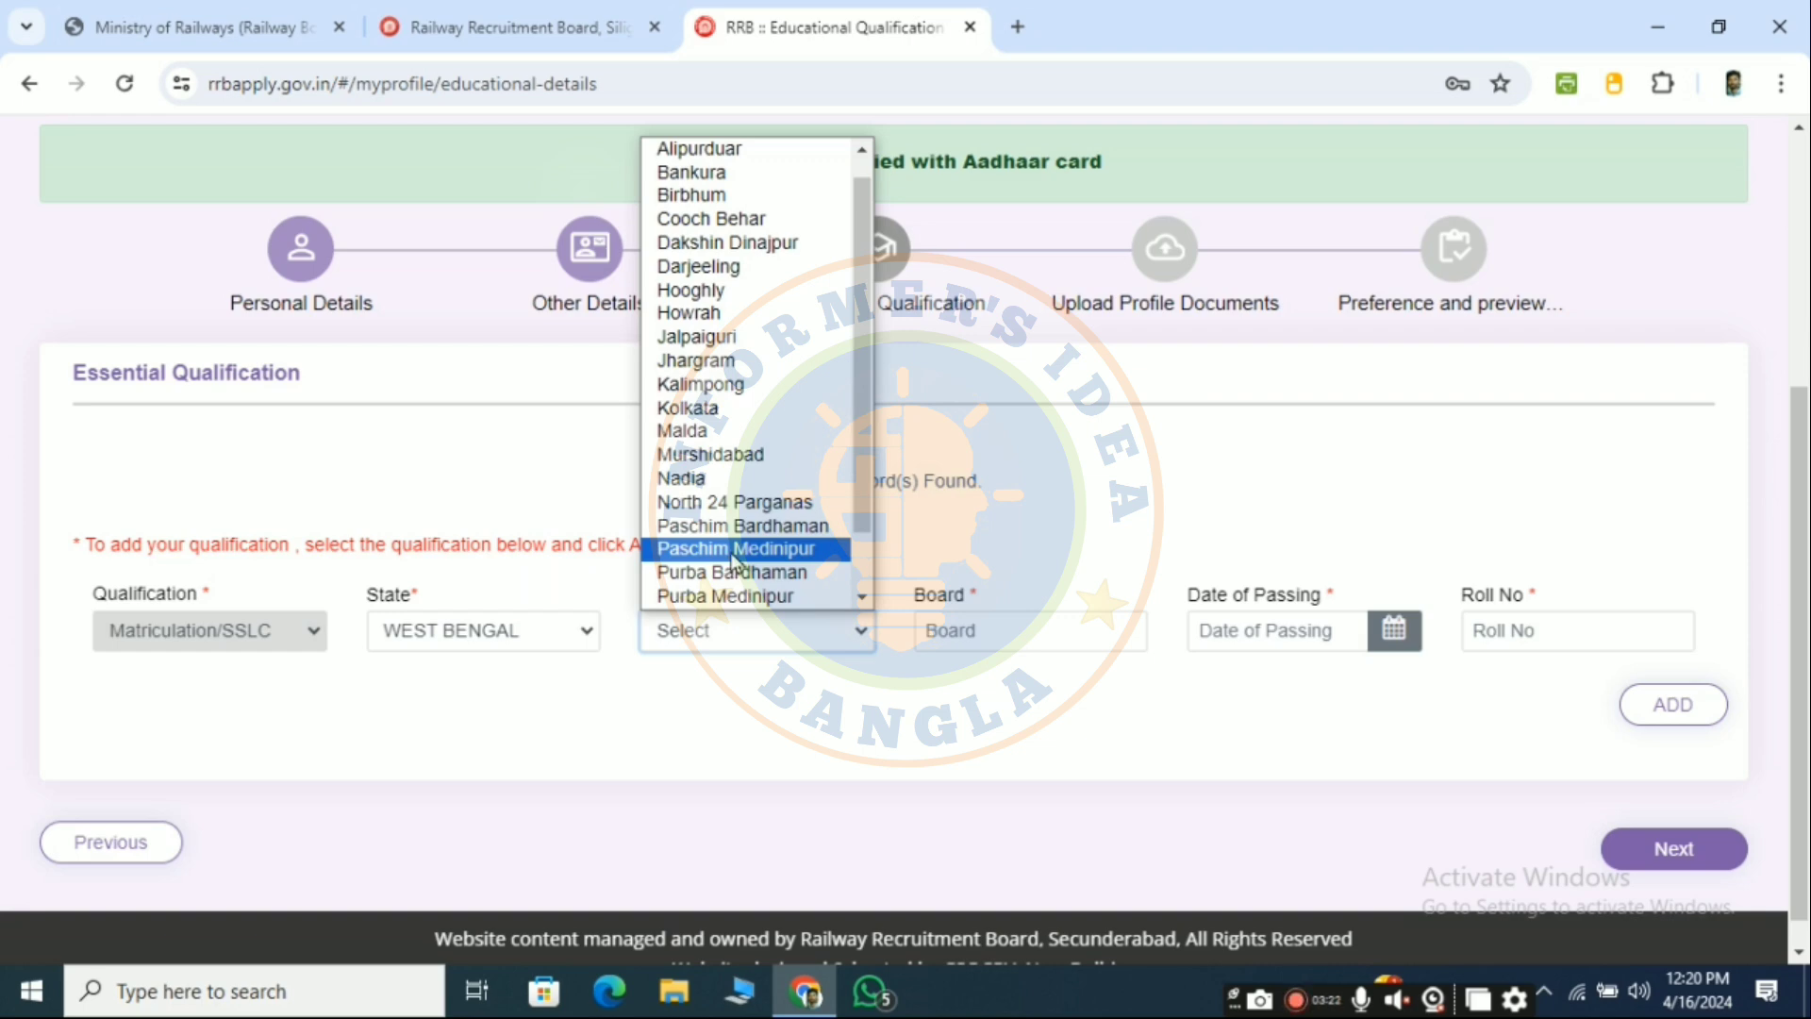
{"action": "left_click", "coordinate": [734, 561]}
{"action": "left_click", "coordinate": [971, 634]}
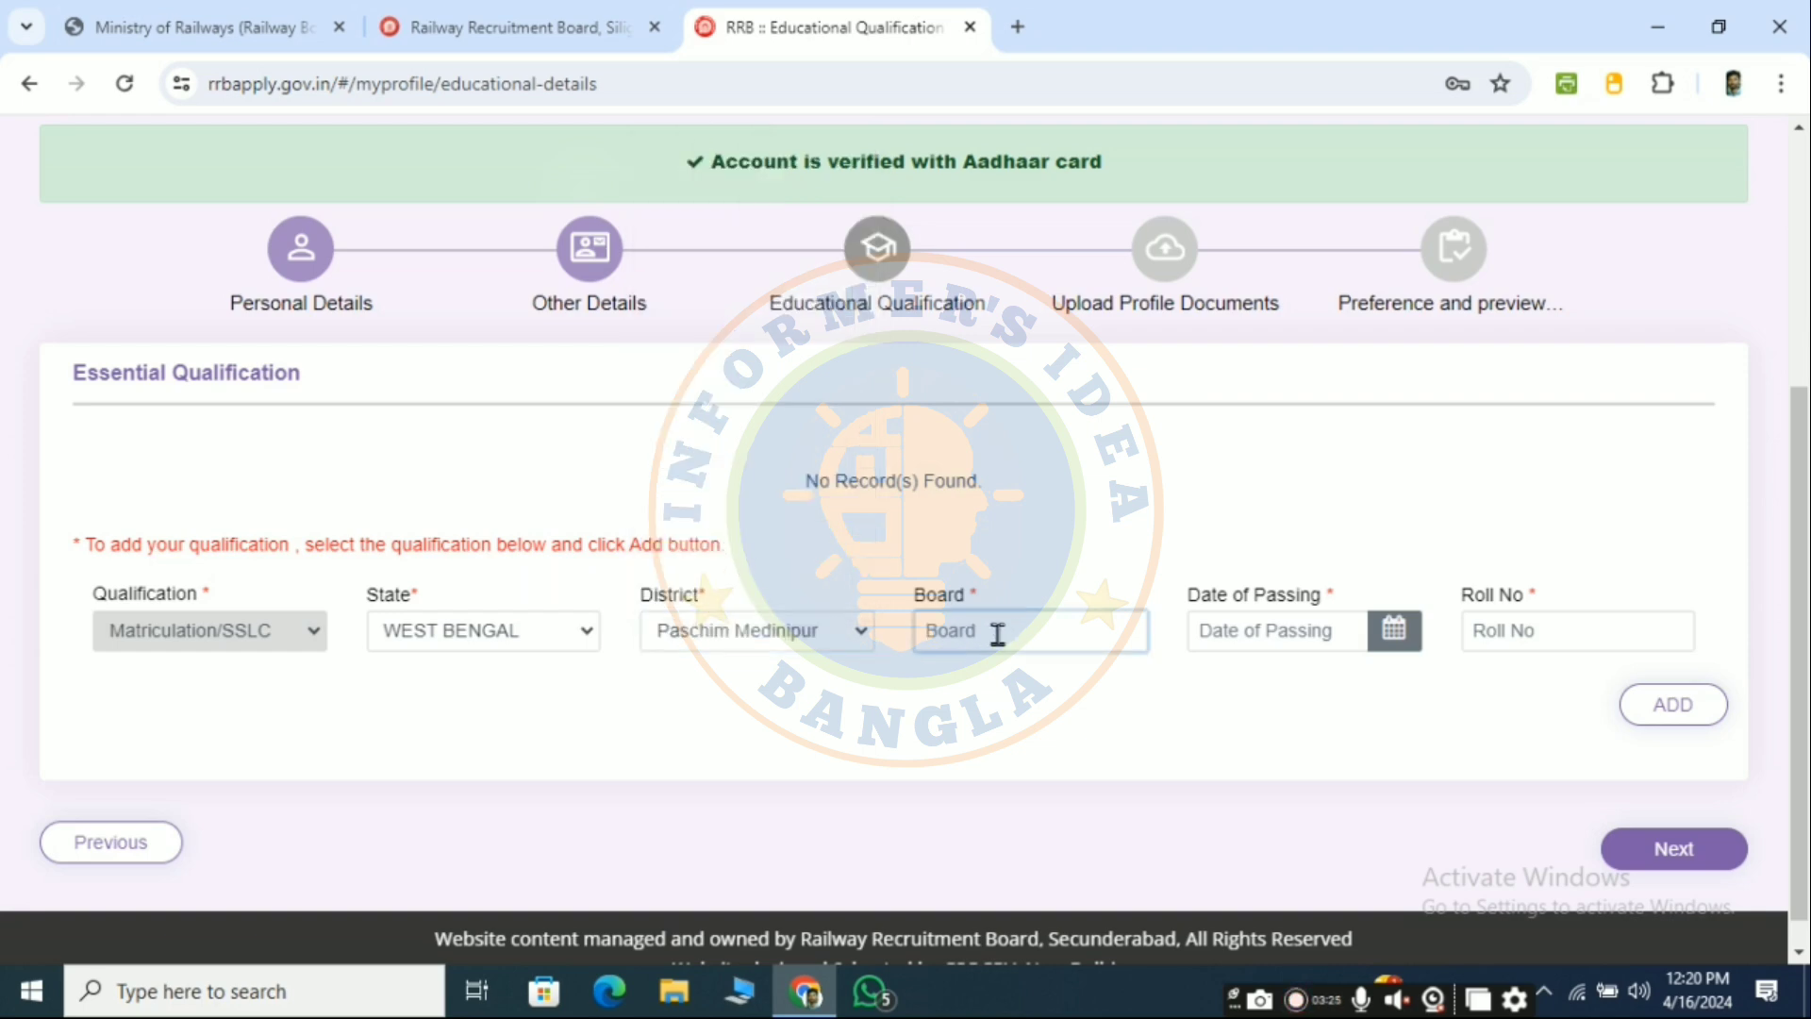
{"action": "type", "text": "Of Secondary Education"}
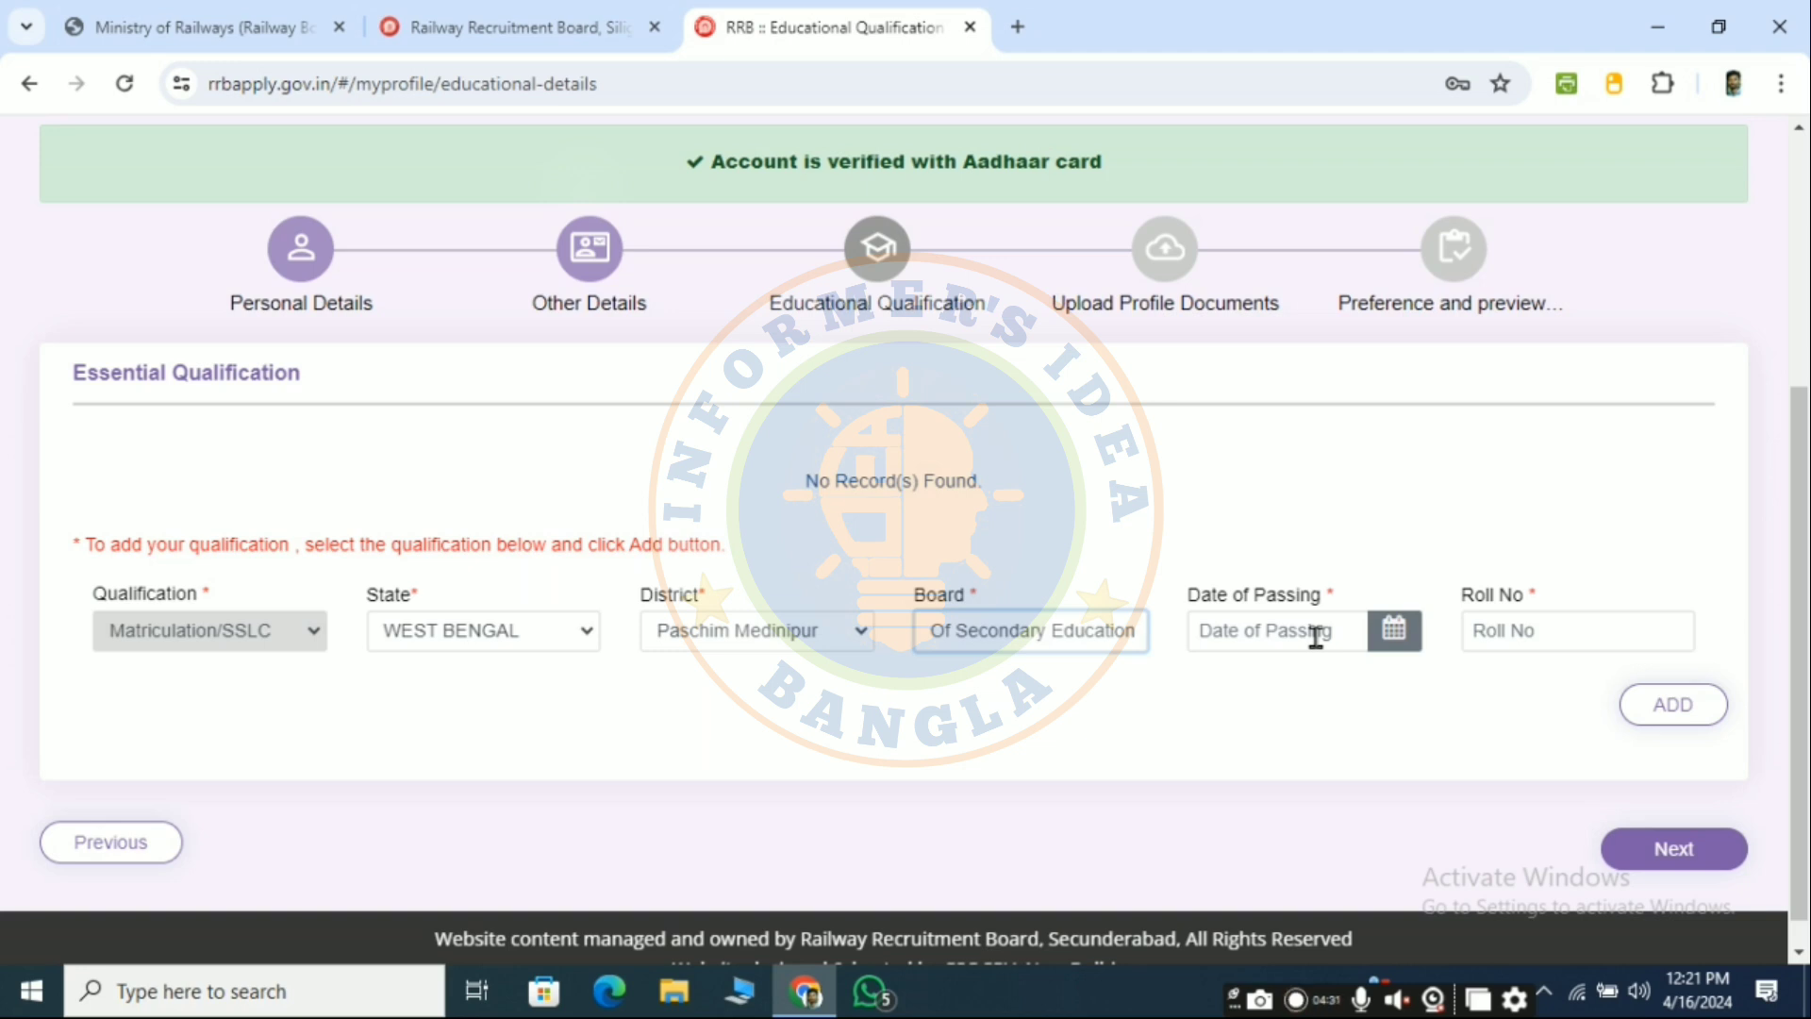
- Set date of passing to 10/05/2016, enter the roll number, add the record and continue
{"action": "left_click", "coordinate": [1395, 630]}
{"action": "left_click", "coordinate": [1363, 283]}
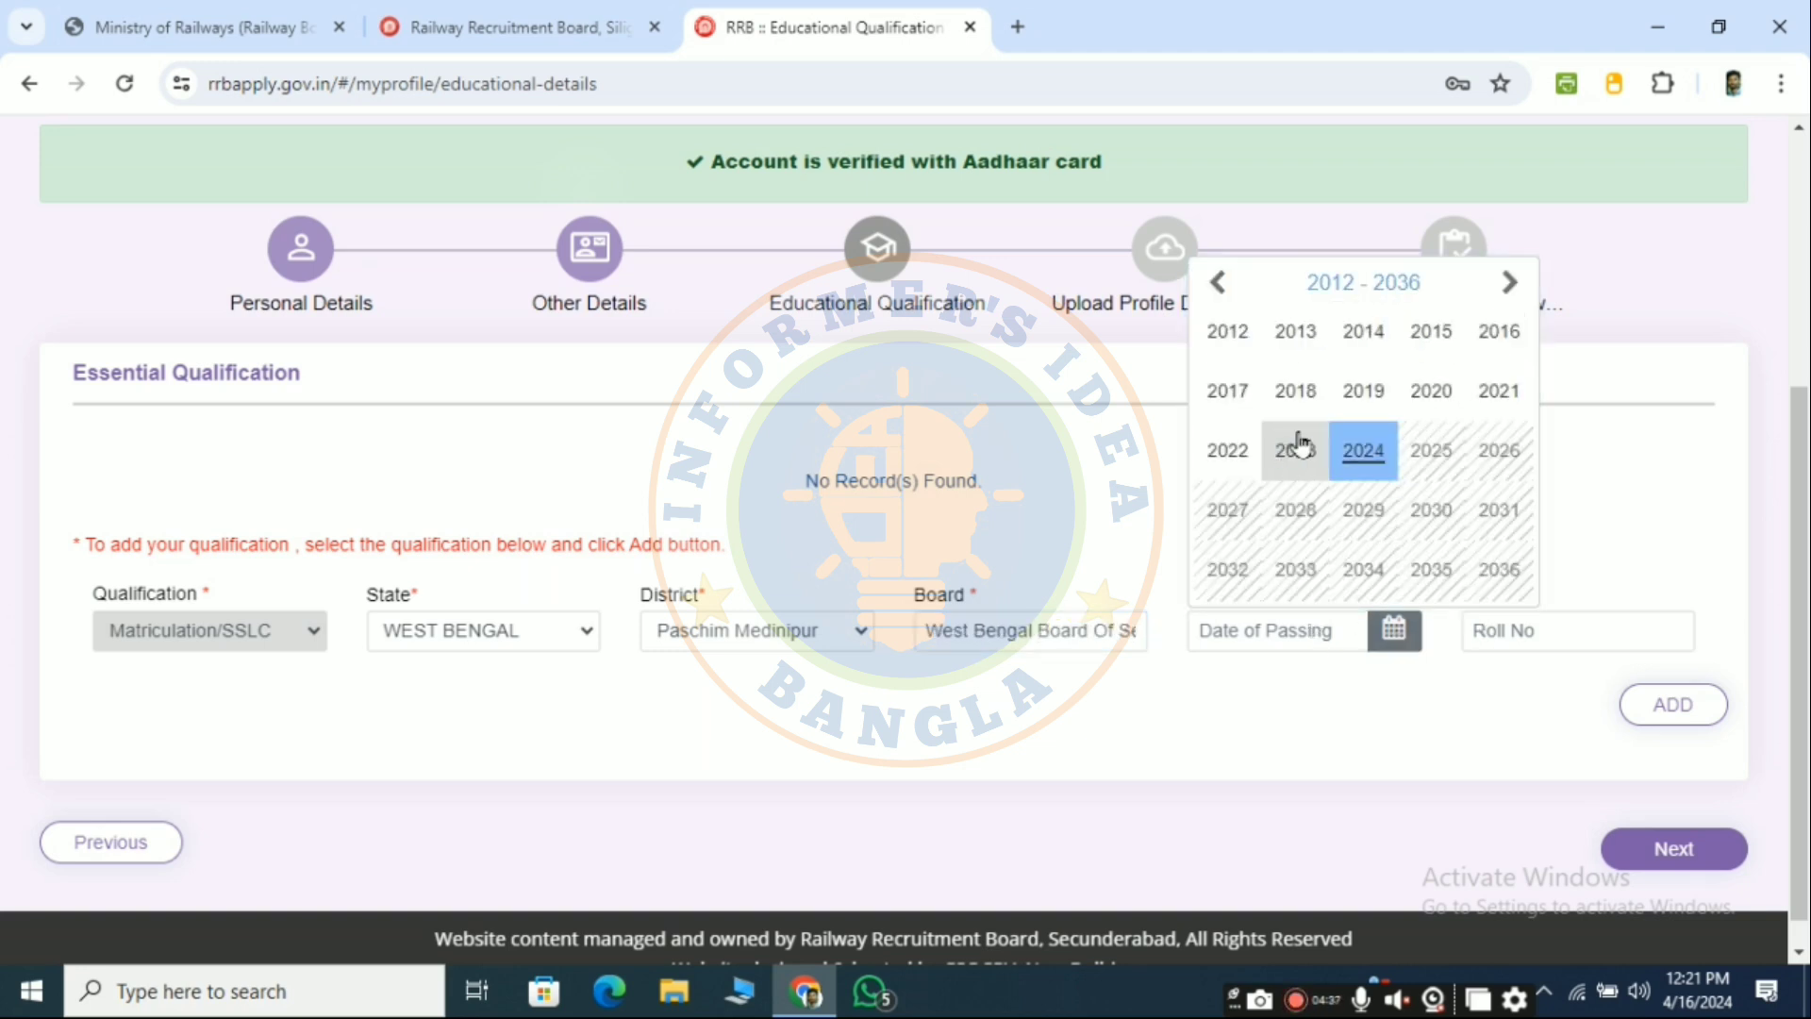
{"action": "left_click", "coordinate": [1501, 334]}
{"action": "left_click", "coordinate": [1369, 416]}
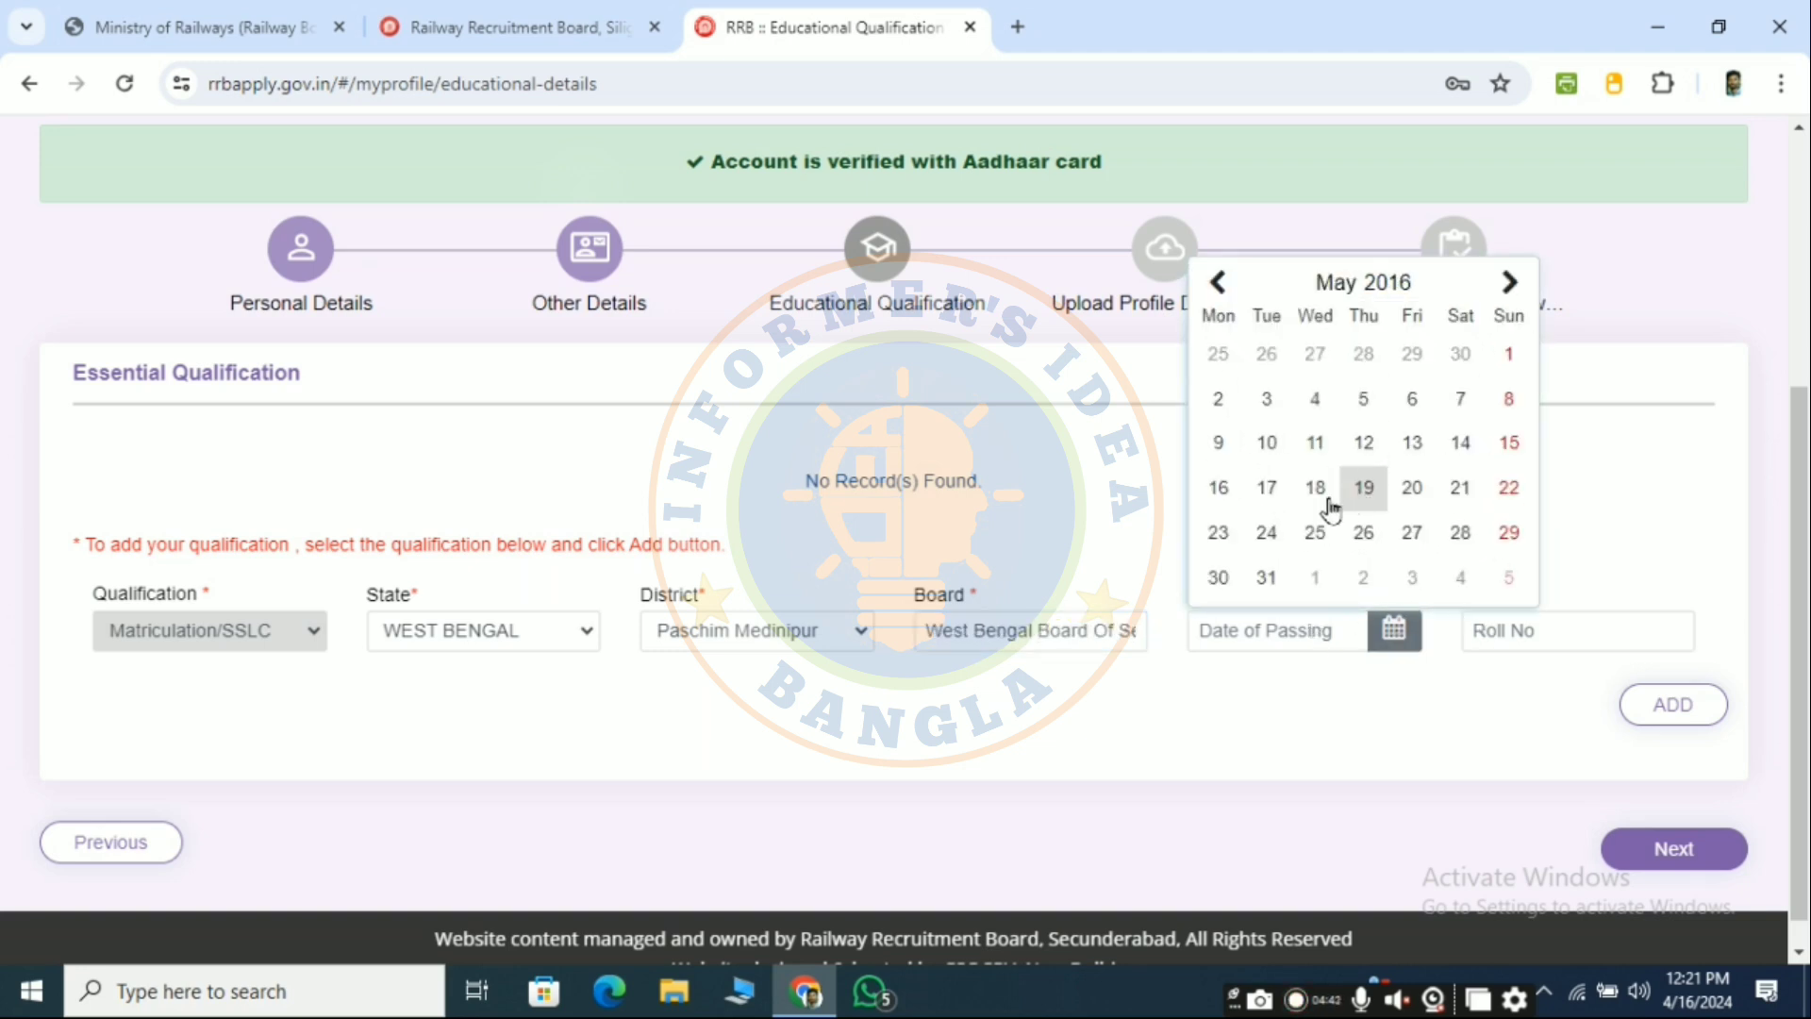
{"action": "left_click", "coordinate": [1266, 442]}
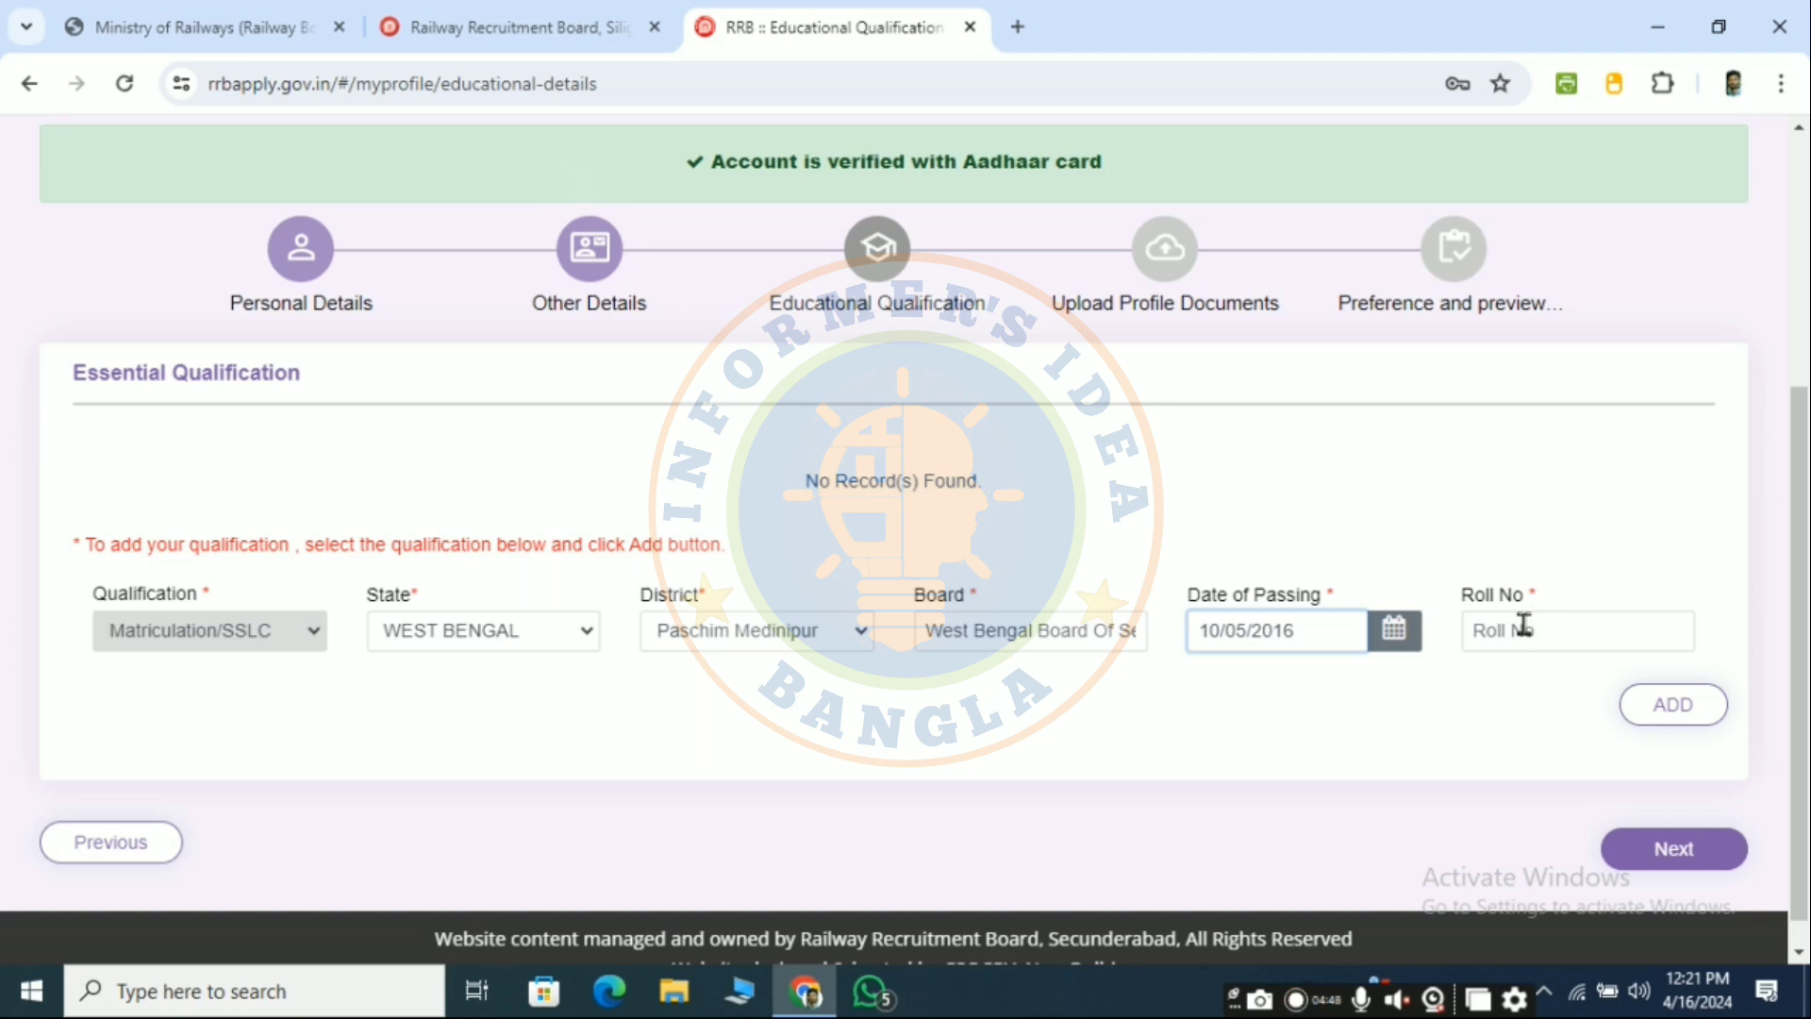
{"action": "left_click", "coordinate": [1535, 633]}
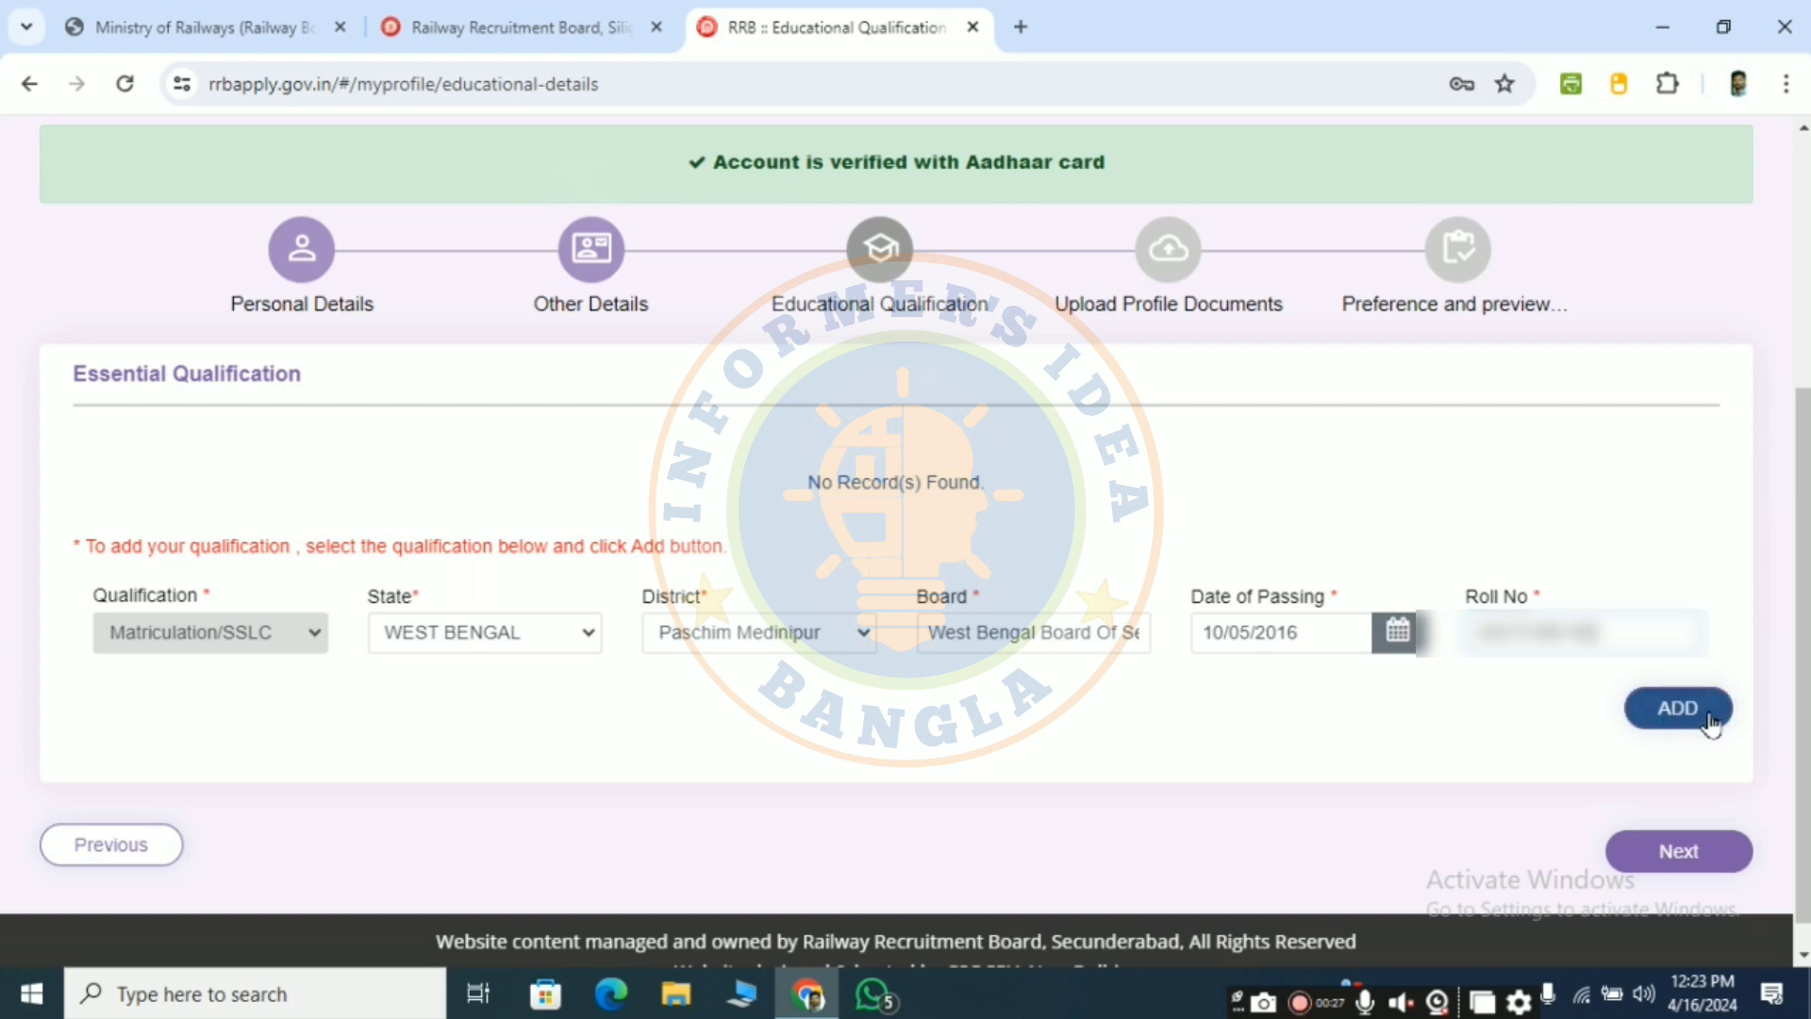
{"action": "left_click", "coordinate": [1710, 723]}
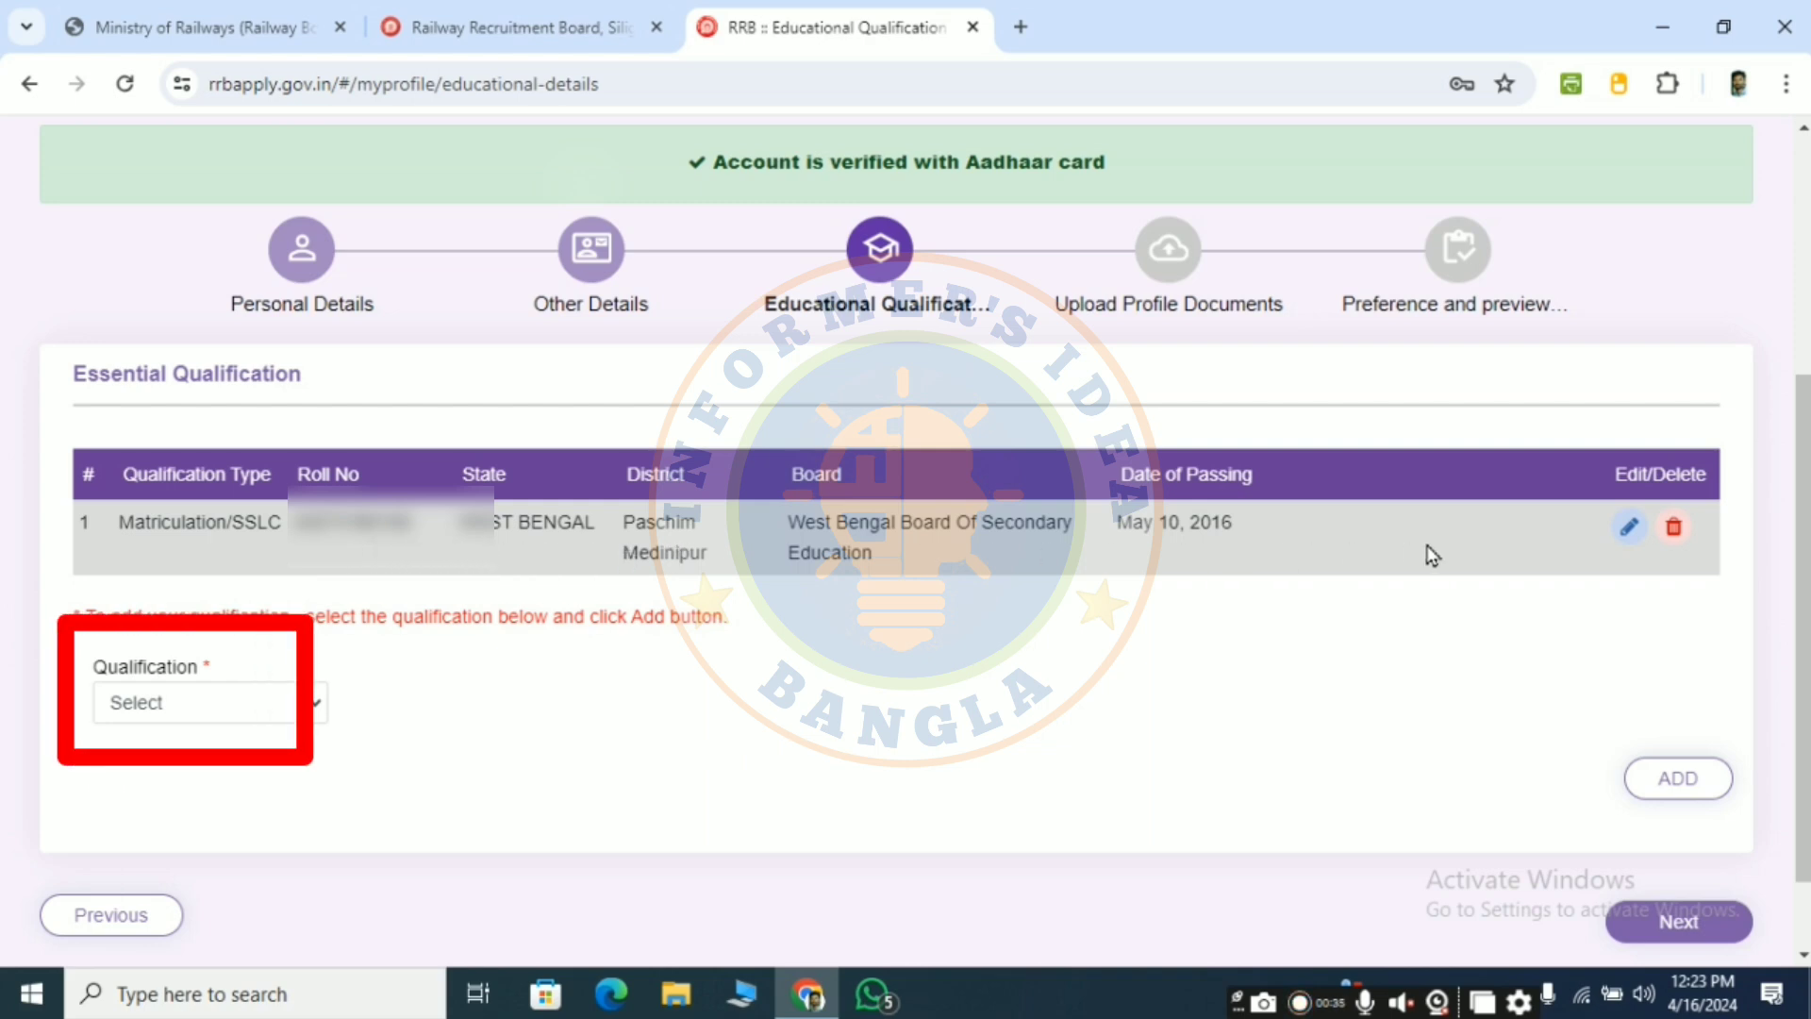
{"action": "left_click", "coordinate": [281, 706]}
{"action": "left_click", "coordinate": [245, 745]}
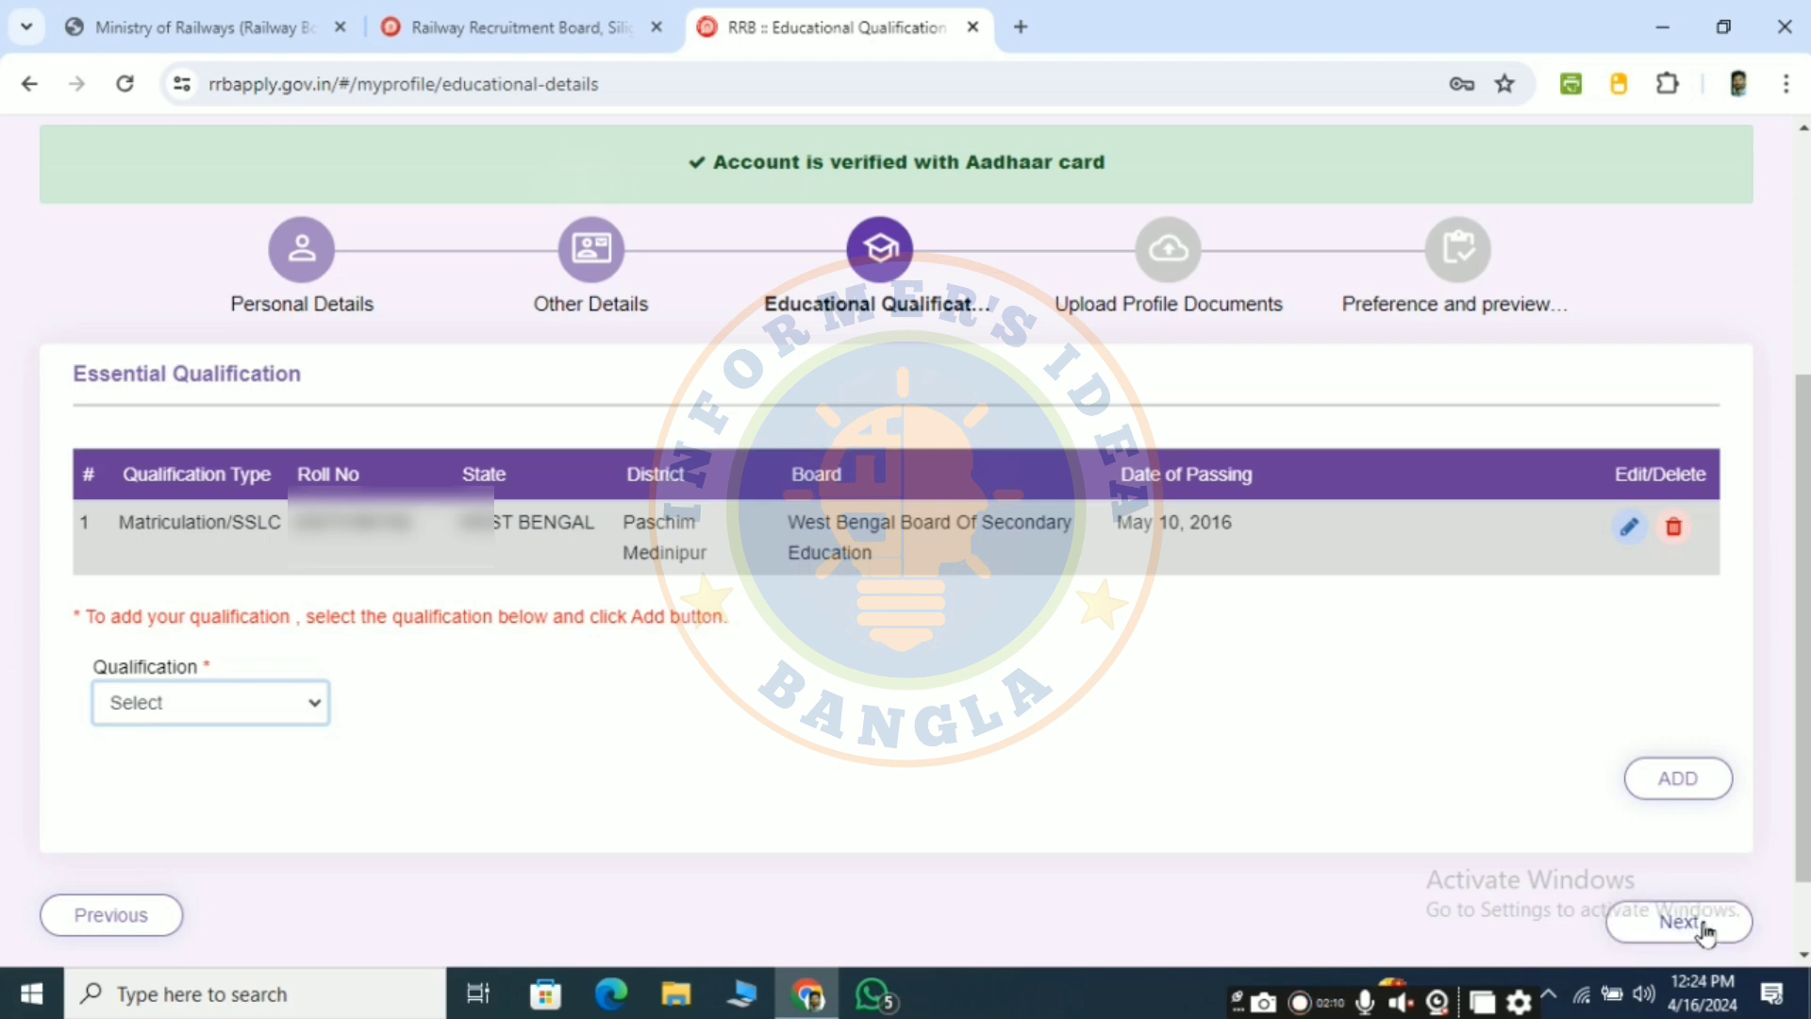
{"action": "left_click", "coordinate": [1693, 924]}
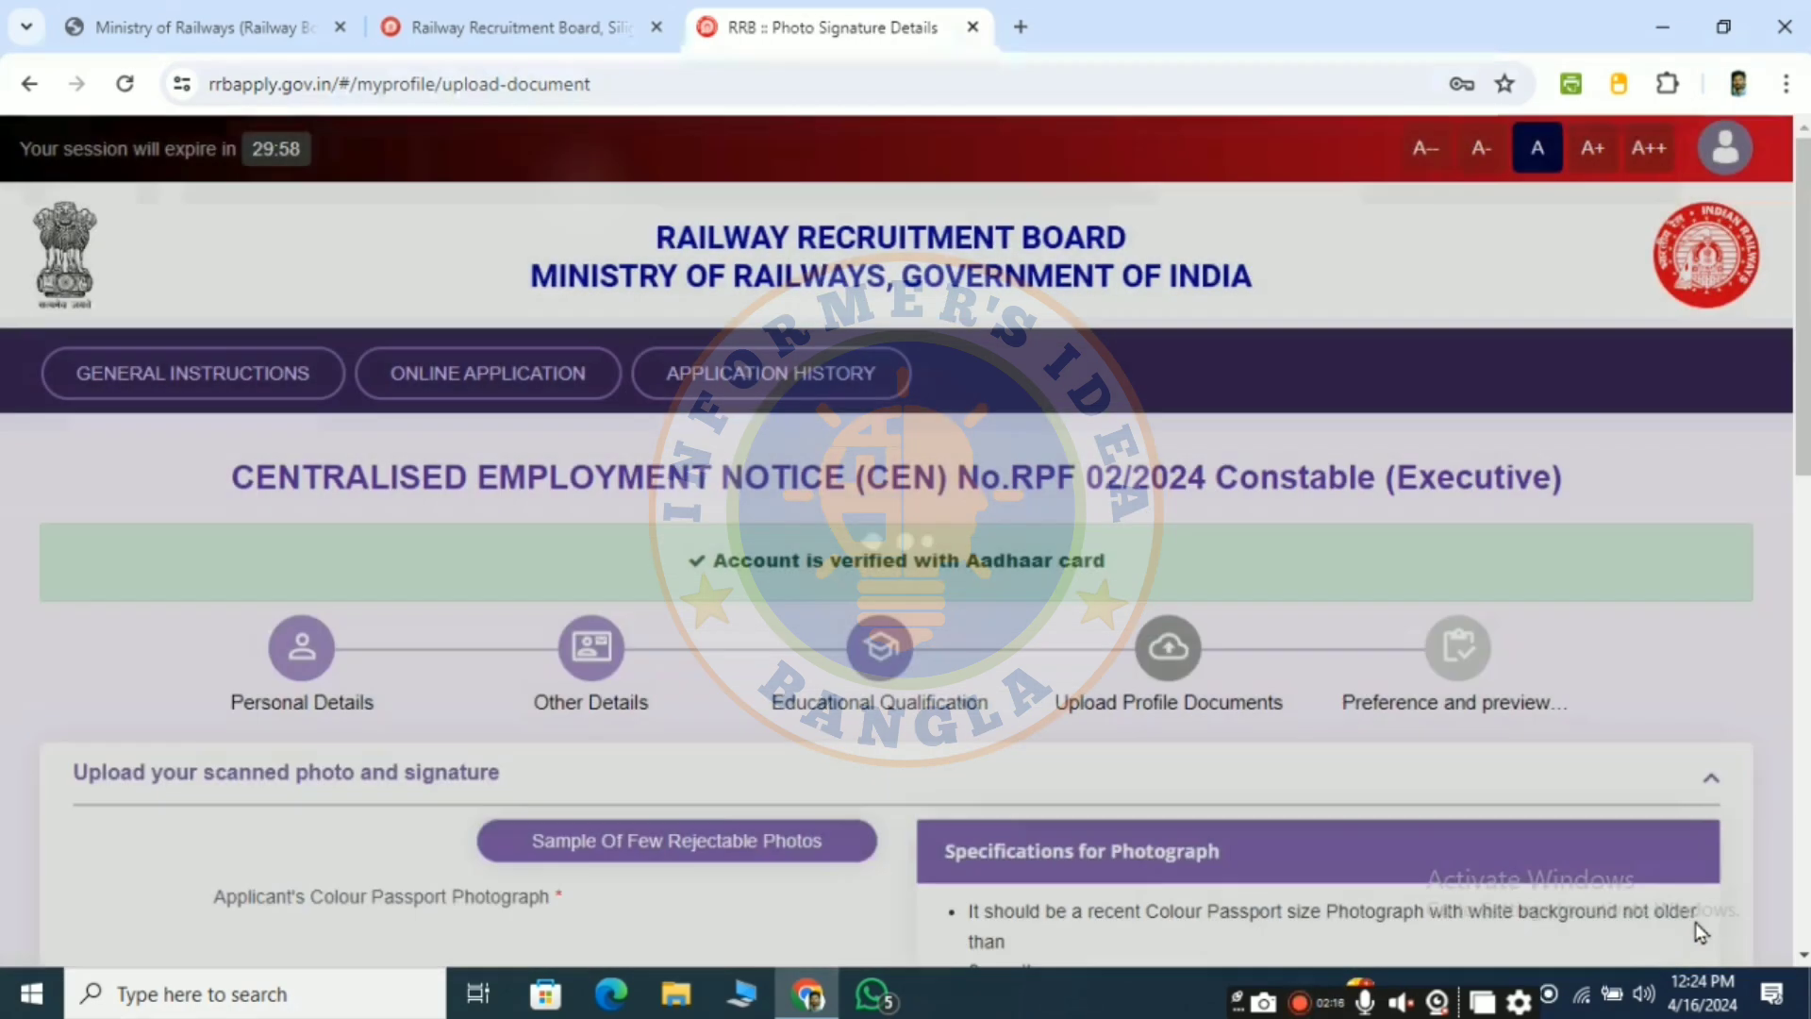
- Scroll through the photo and signature specifications on the upload page
{"action": "scroll", "coordinate": [1005, 759], "scroll_direction": "down", "scroll_amount": 4}
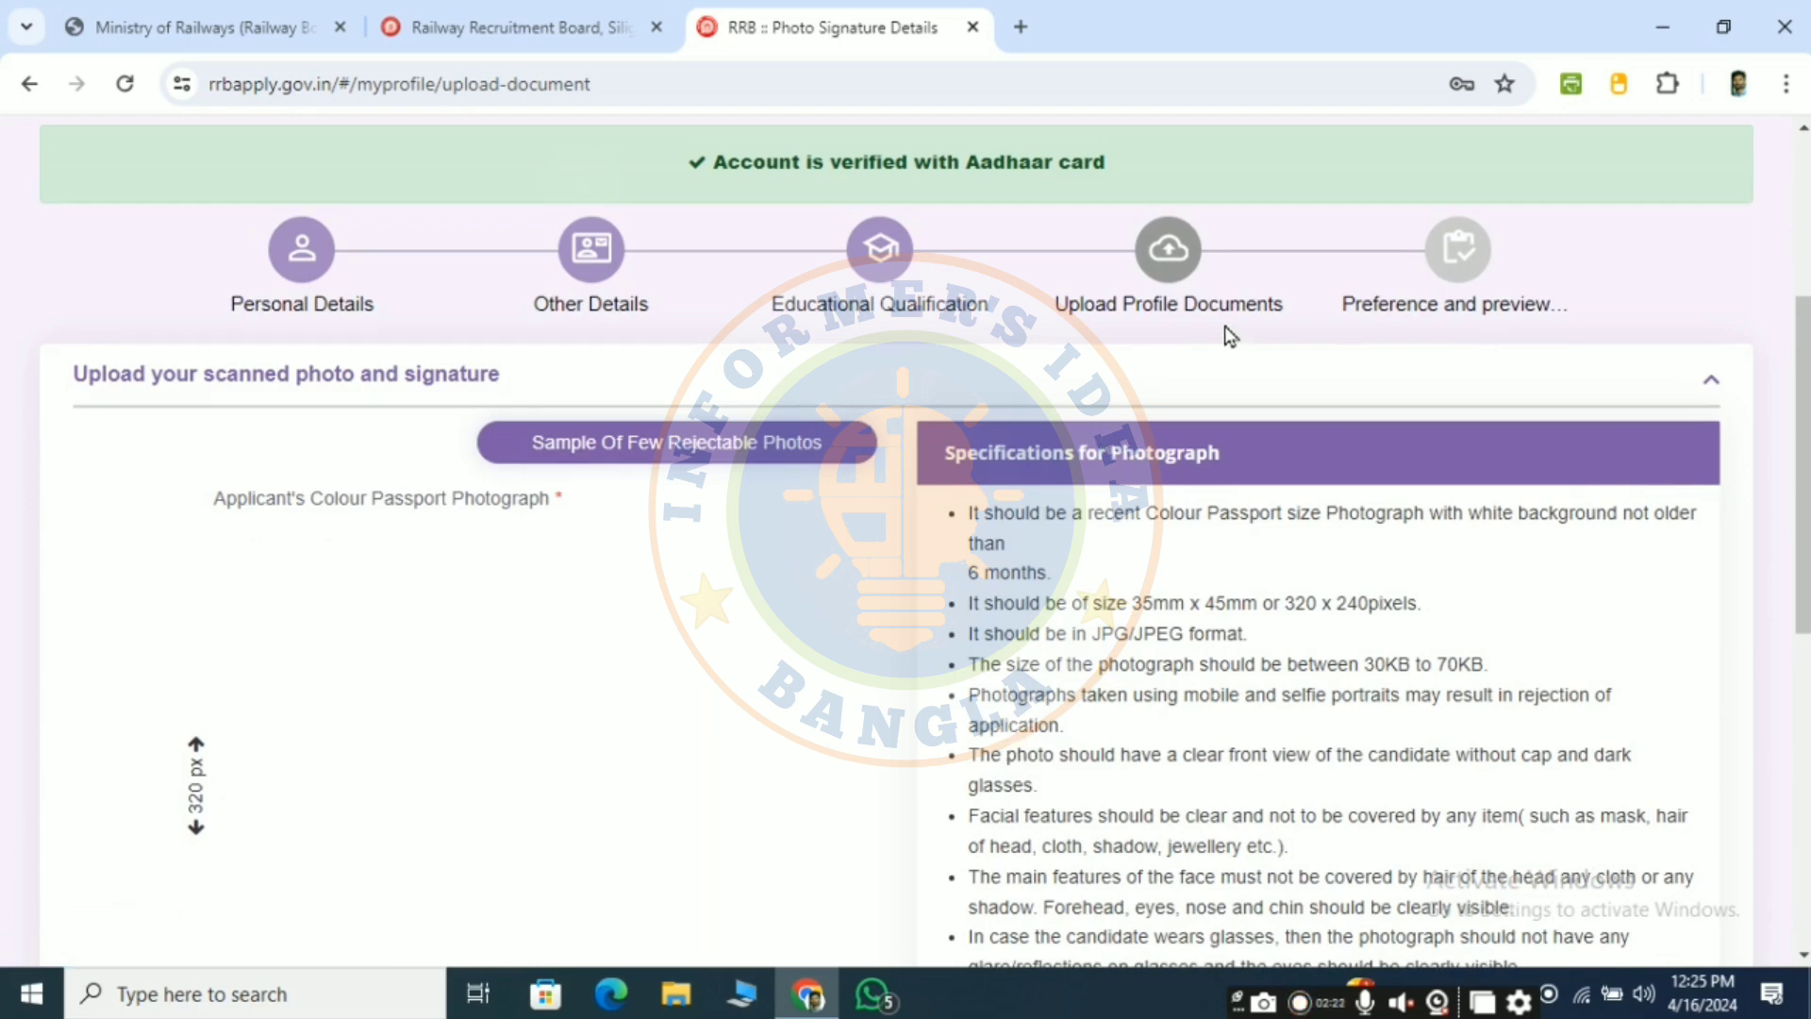
{"action": "scroll", "coordinate": [457, 647], "scroll_direction": "down", "scroll_amount": 3}
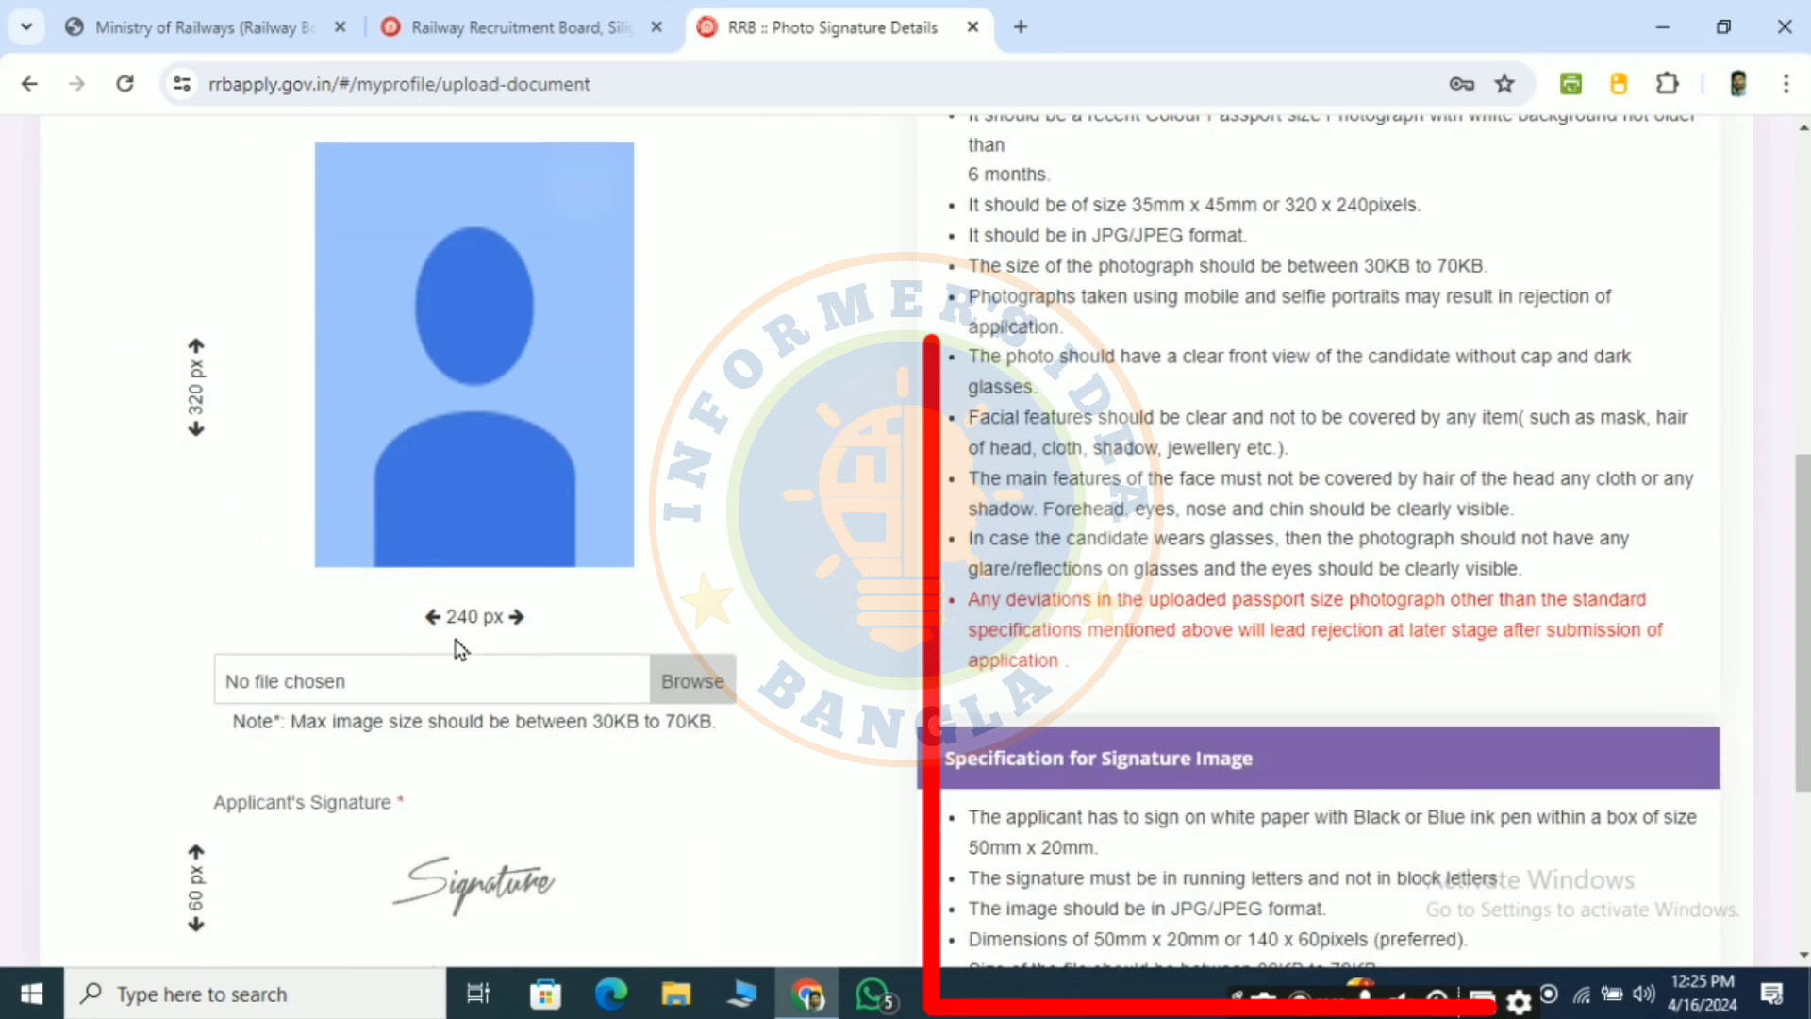
{"action": "scroll", "coordinate": [594, 638], "scroll_direction": "up", "scroll_amount": 2}
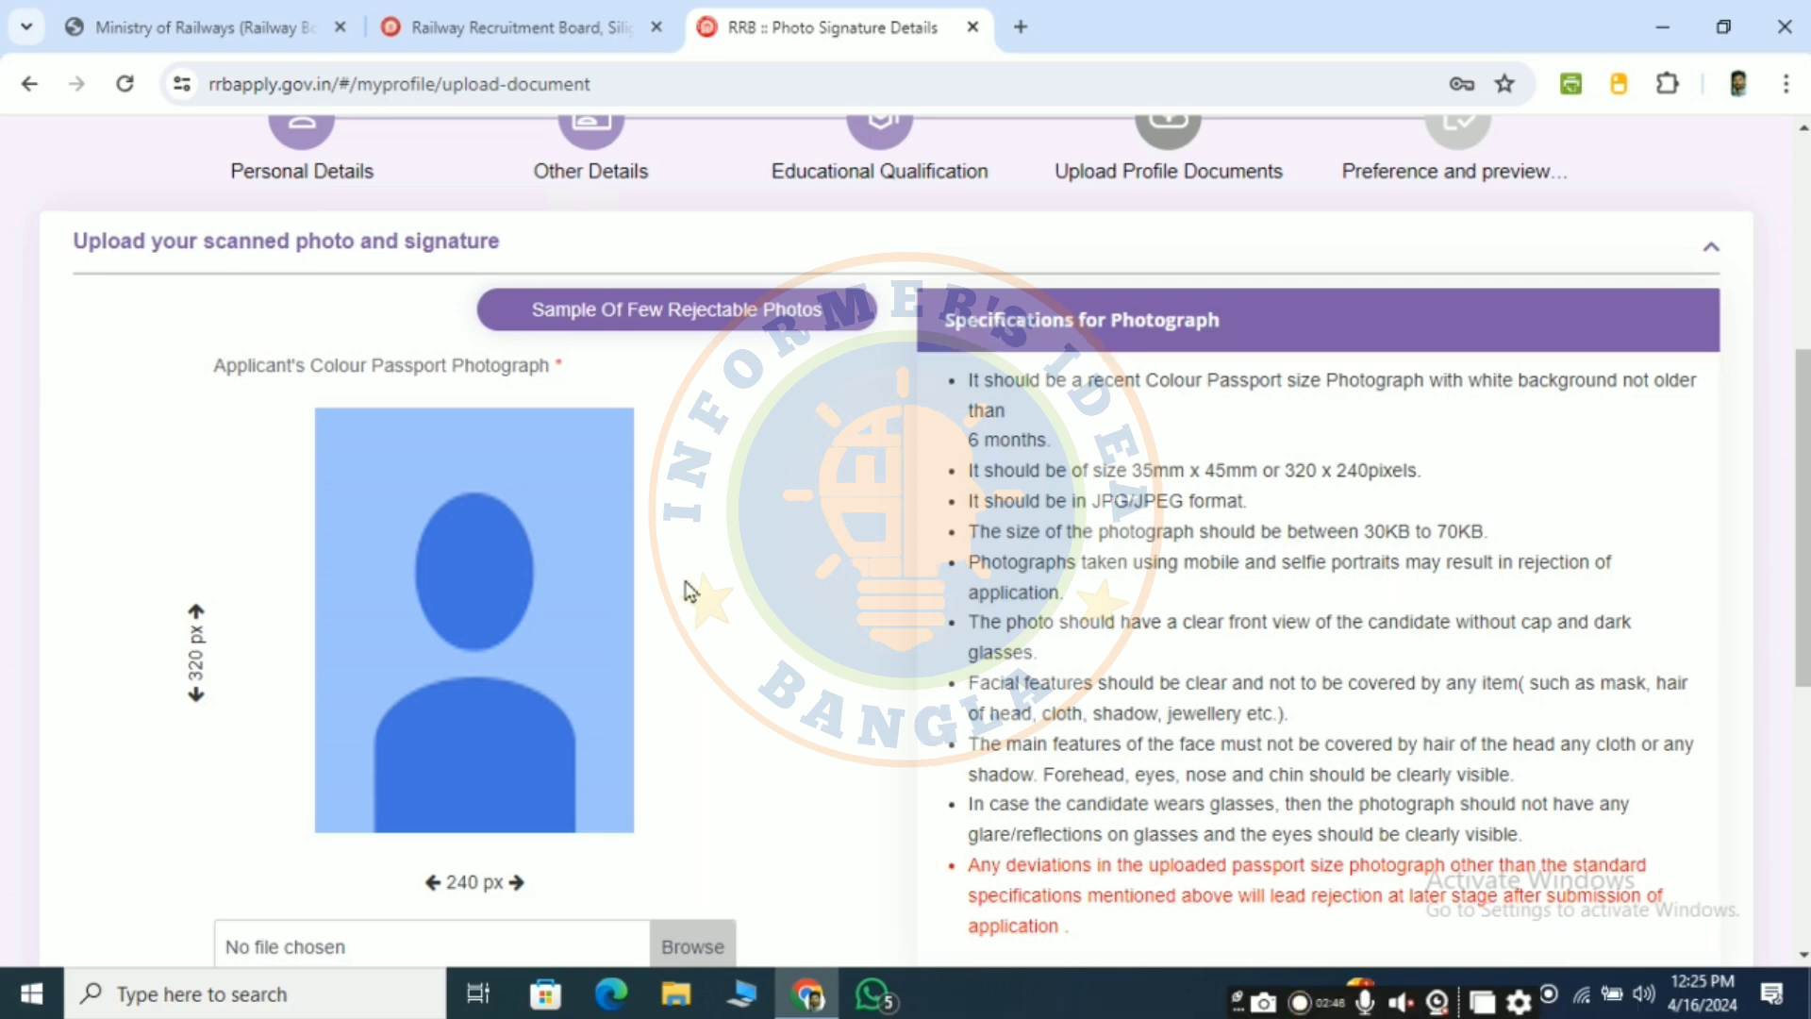
{"action": "scroll", "coordinate": [688, 590], "scroll_direction": "down", "scroll_amount": 6}
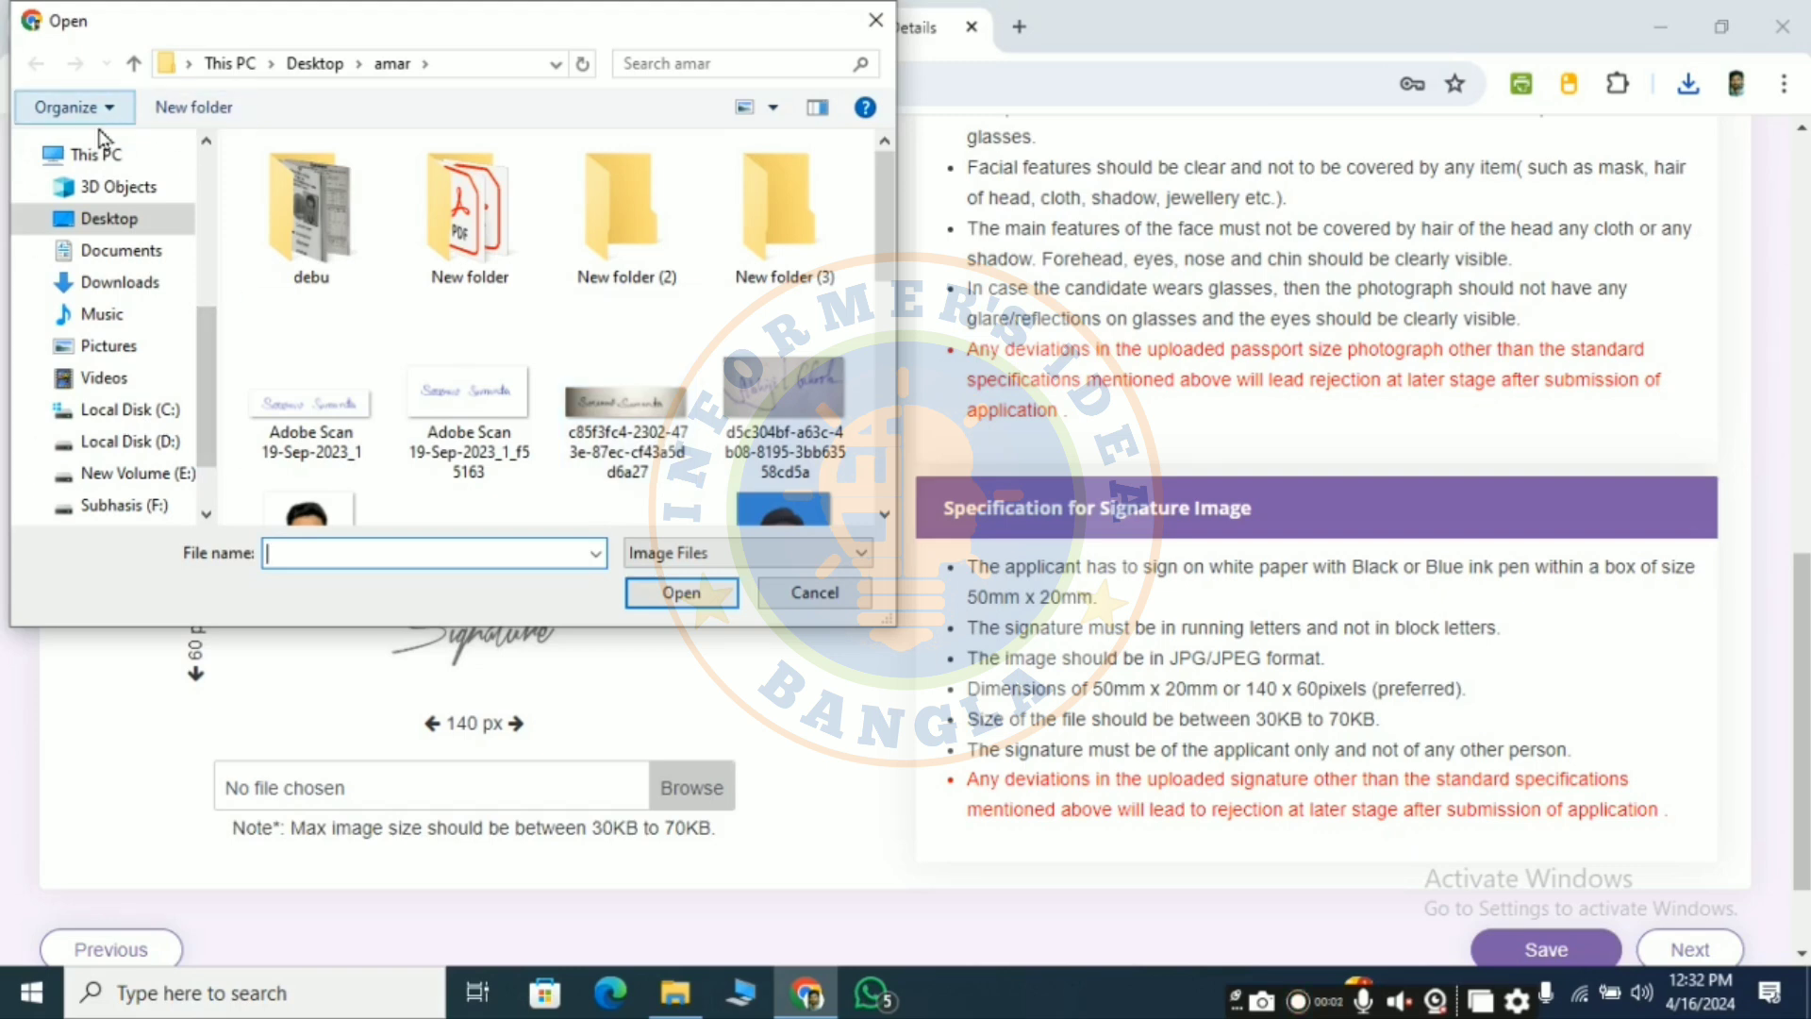
- Upload the passport photo from Downloads and crop it to the whole image
{"action": "left_click", "coordinate": [123, 283]}
{"action": "left_click", "coordinate": [377, 247]}
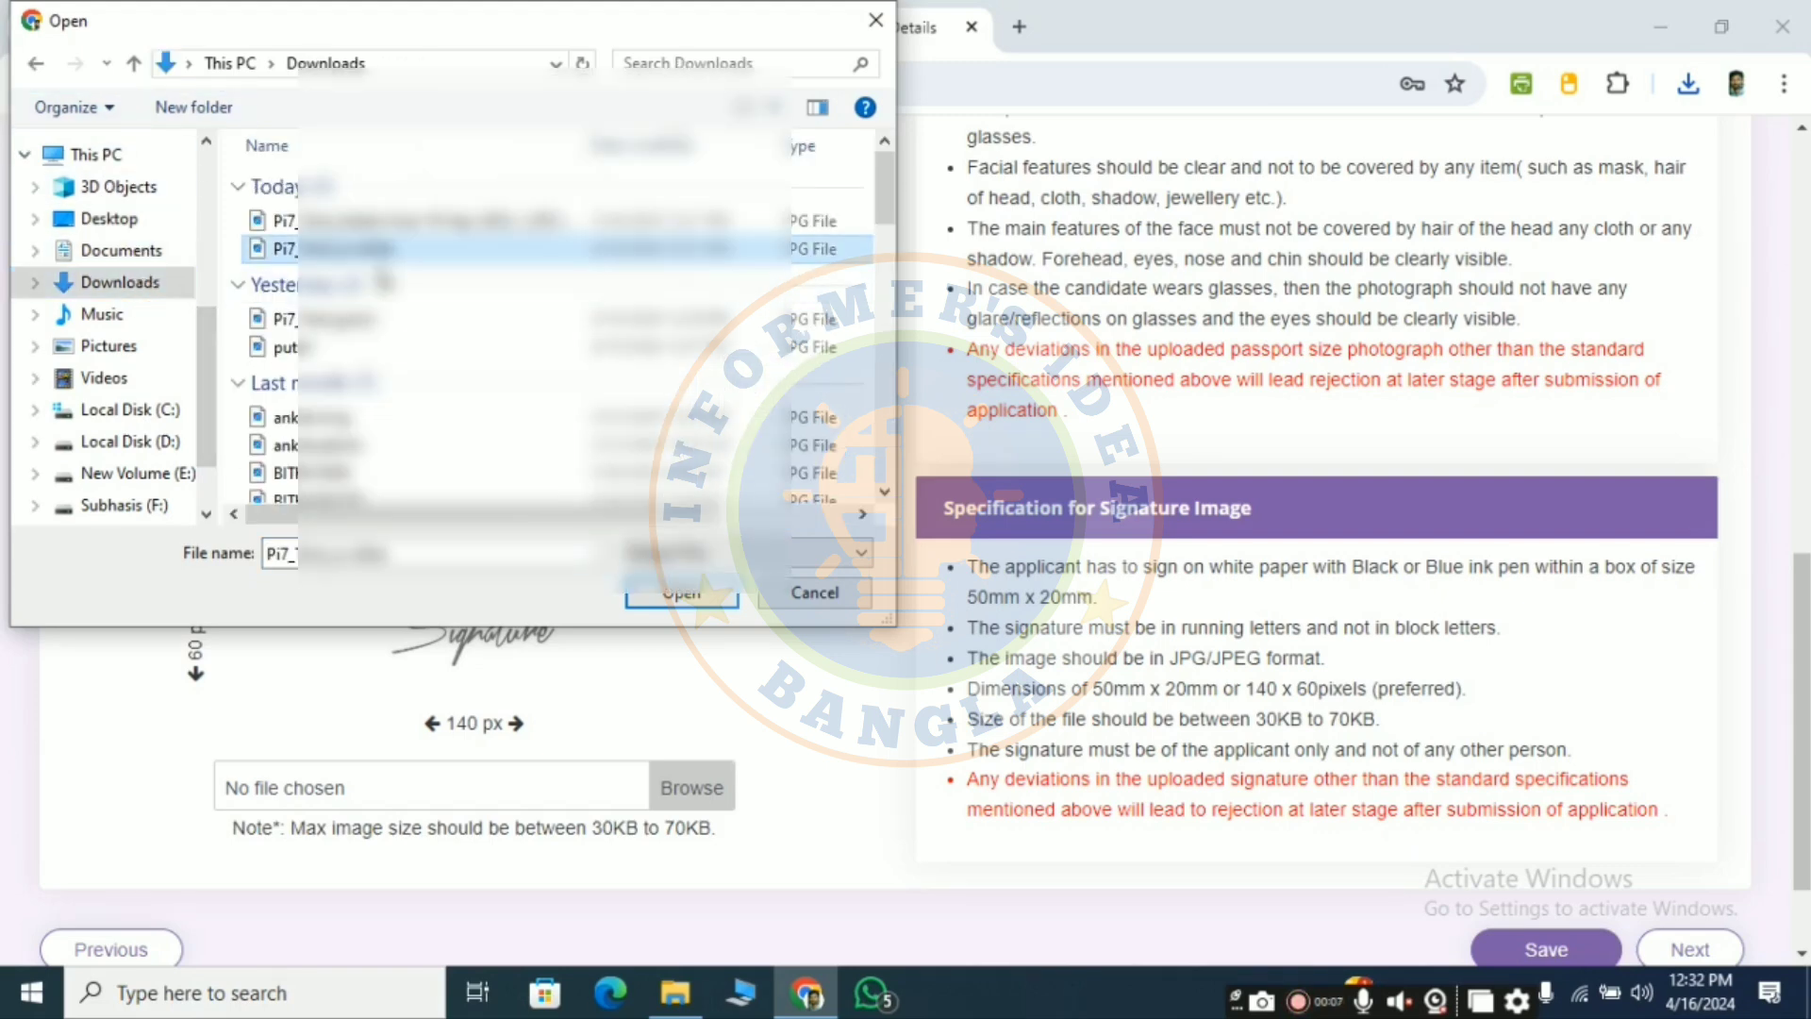
{"action": "left_click", "coordinate": [681, 594]}
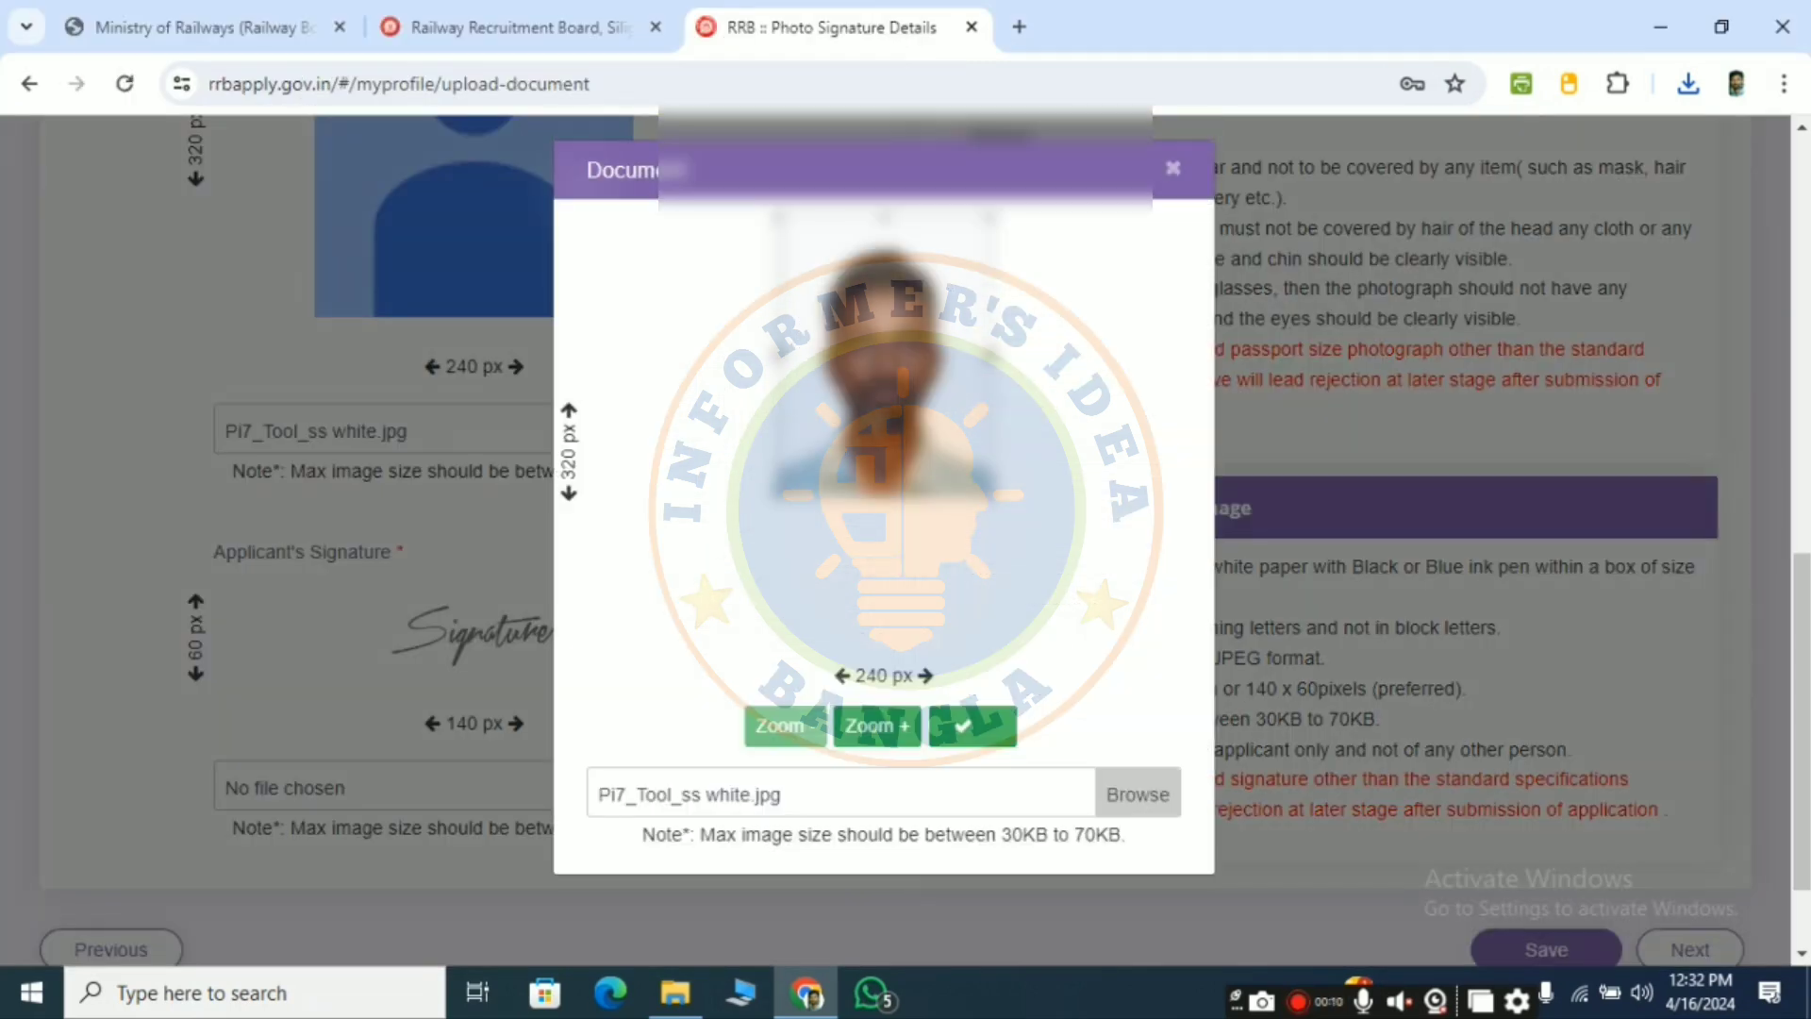
{"action": "left_click_drag", "start_coordinate": [975, 472], "coordinate": [1002, 568]}
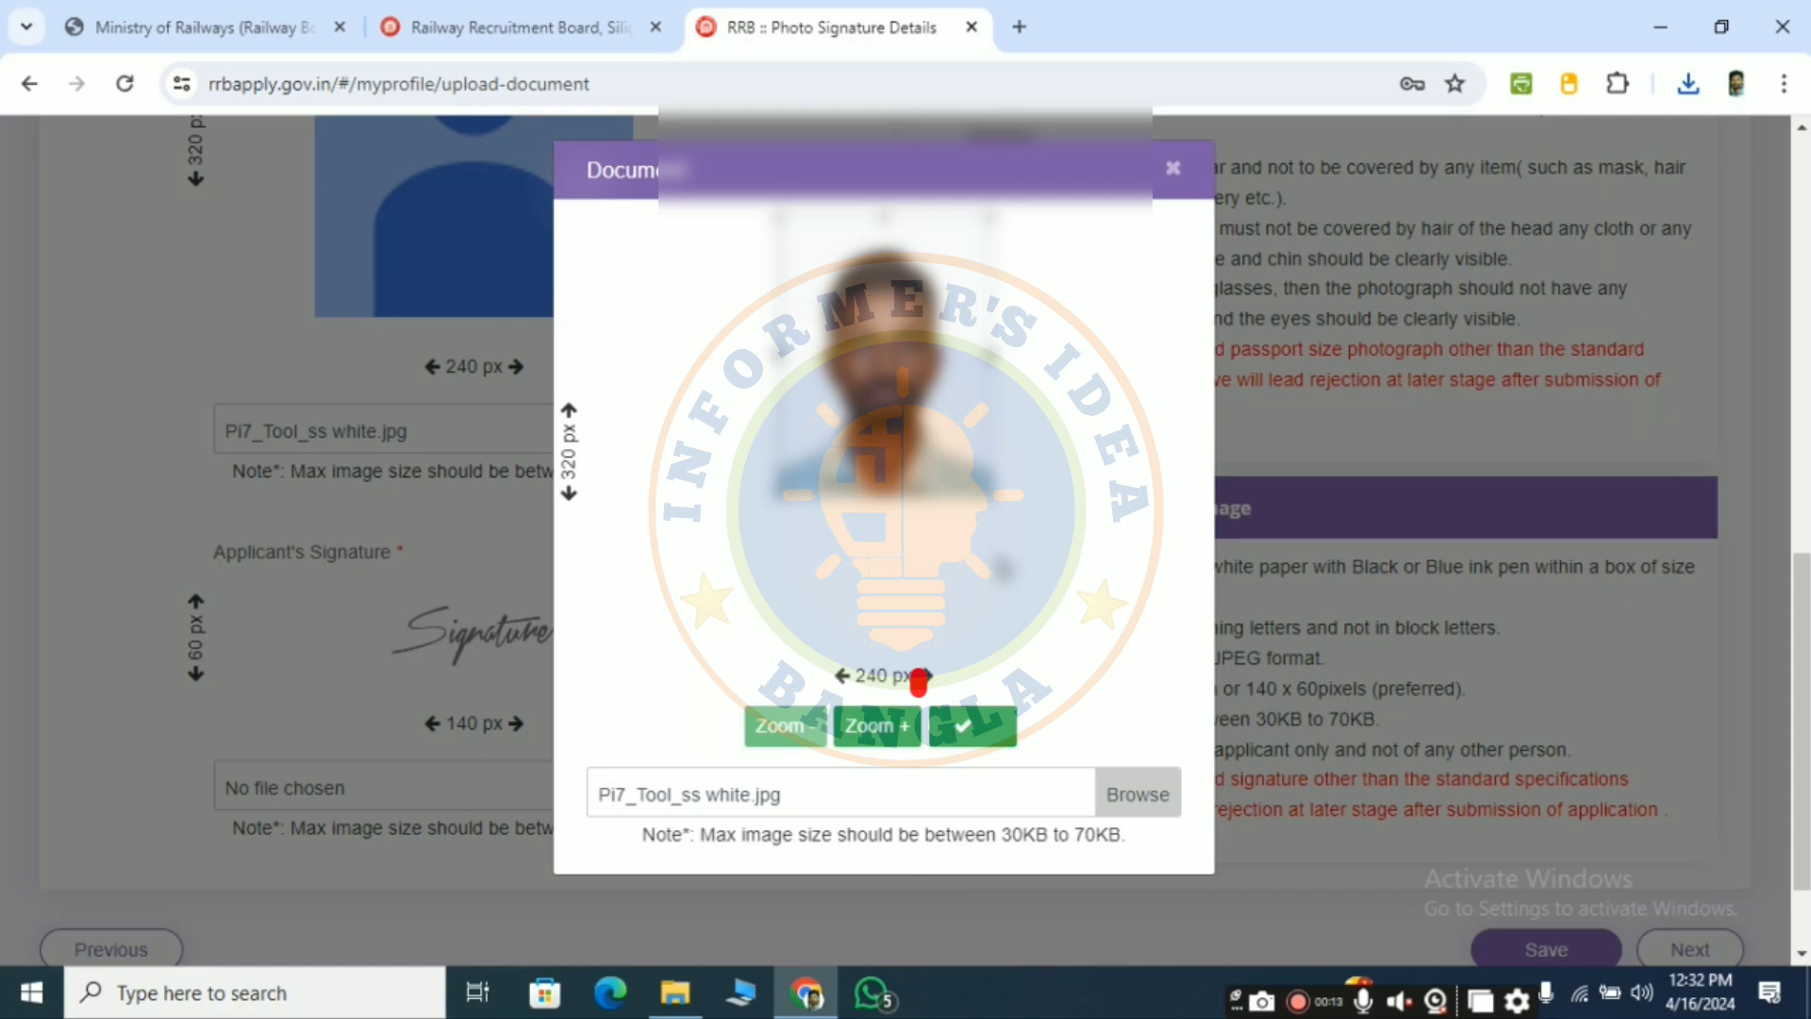
{"action": "left_click", "coordinate": [964, 729]}
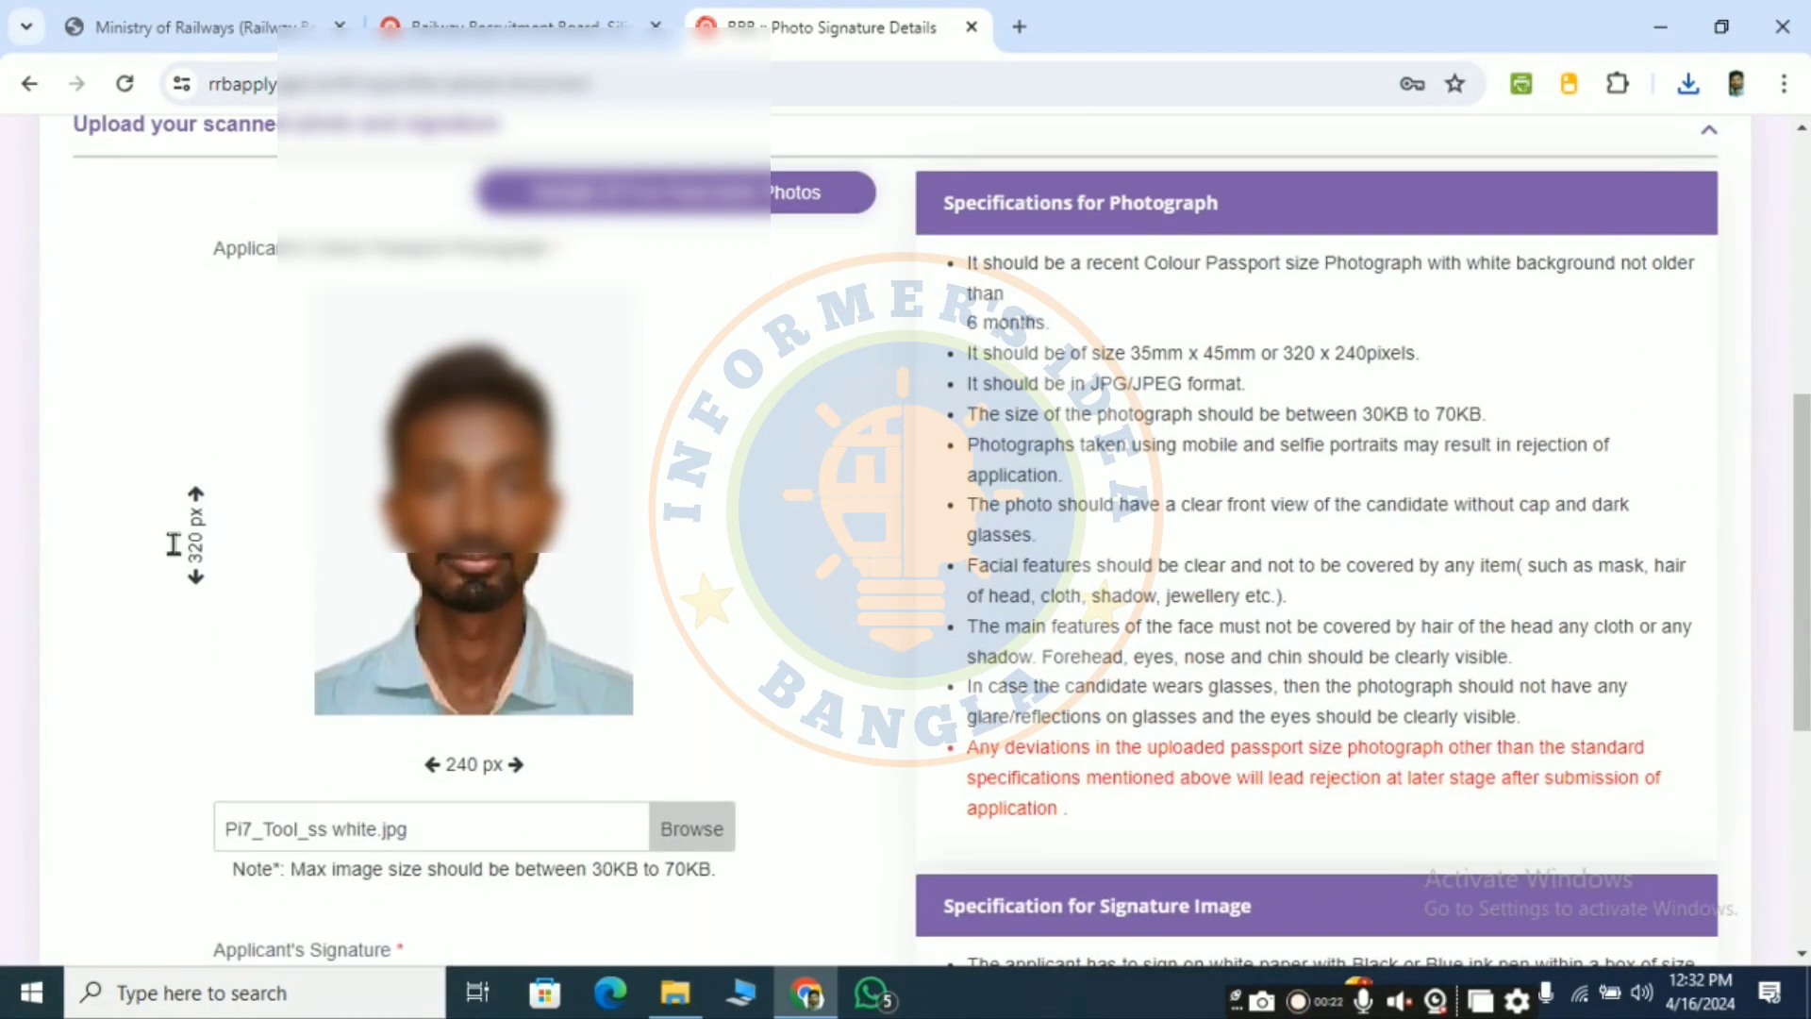
- Upload and crop the signature scan, then save both images and continue
{"action": "scroll", "coordinate": [660, 650], "scroll_direction": "down", "scroll_amount": 3}
{"action": "left_click", "coordinate": [693, 653]}
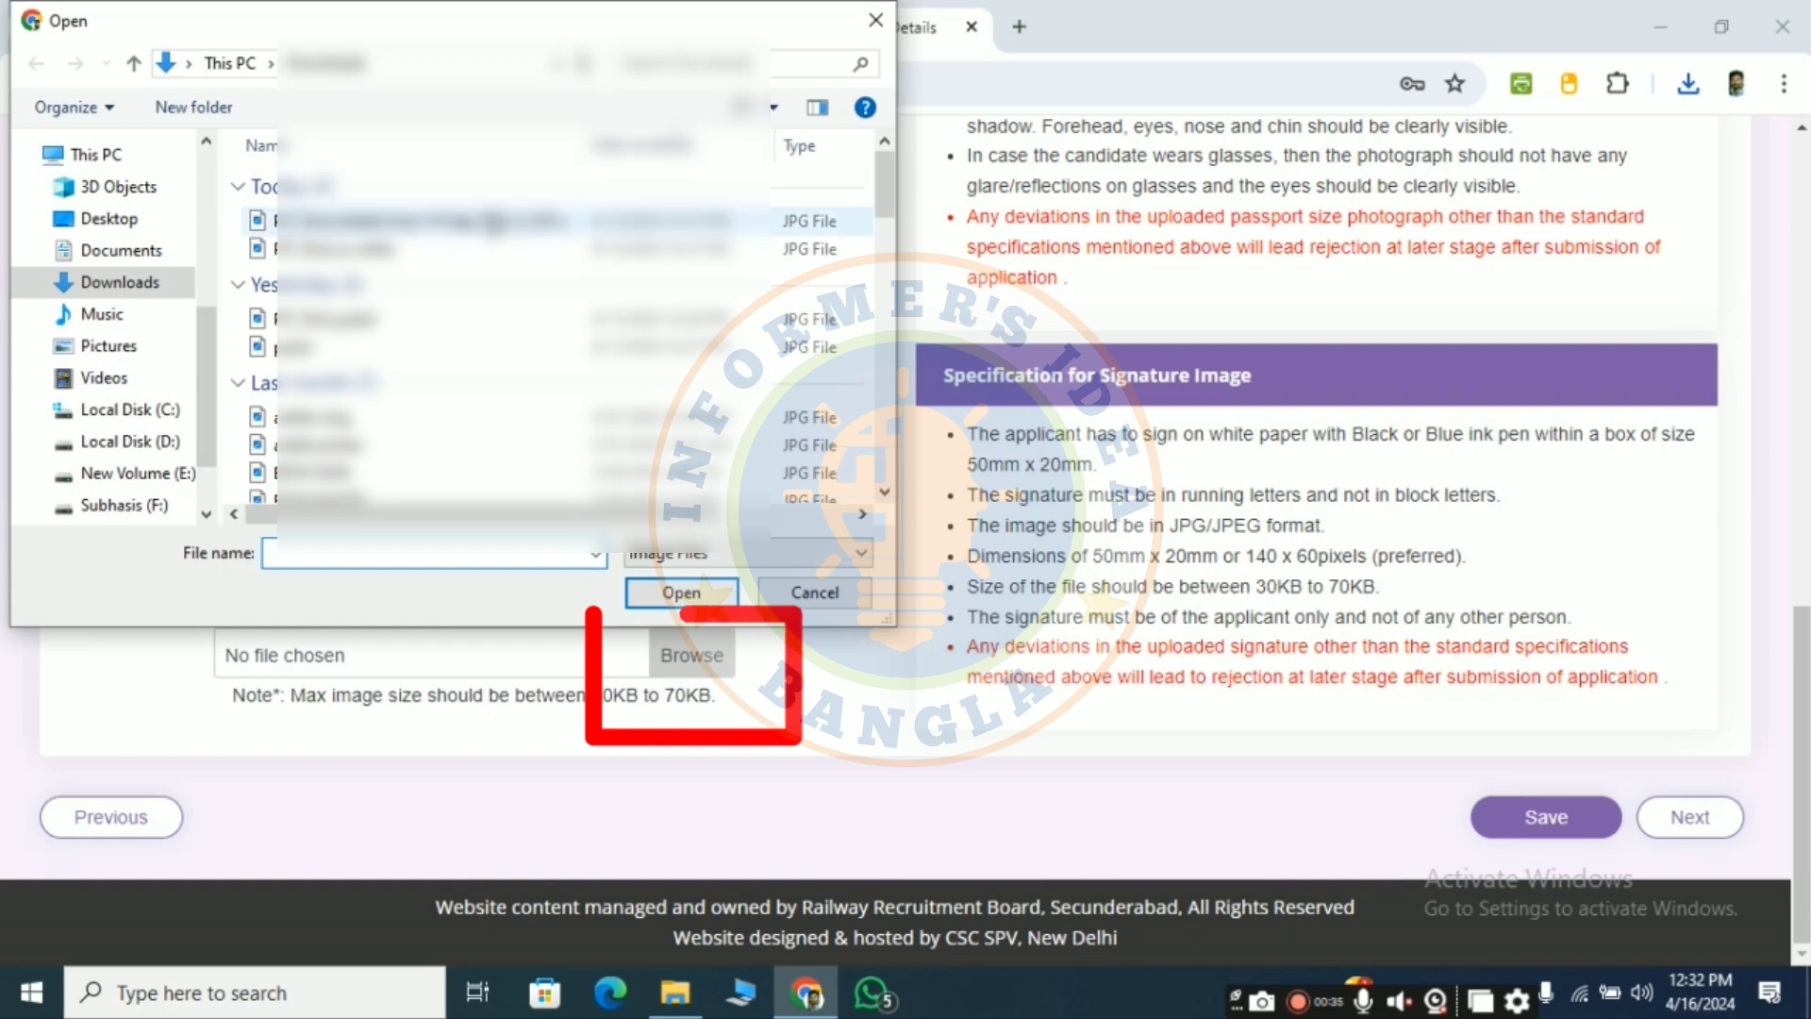
{"action": "left_click", "coordinate": [424, 221]}
{"action": "left_click", "coordinate": [681, 592]}
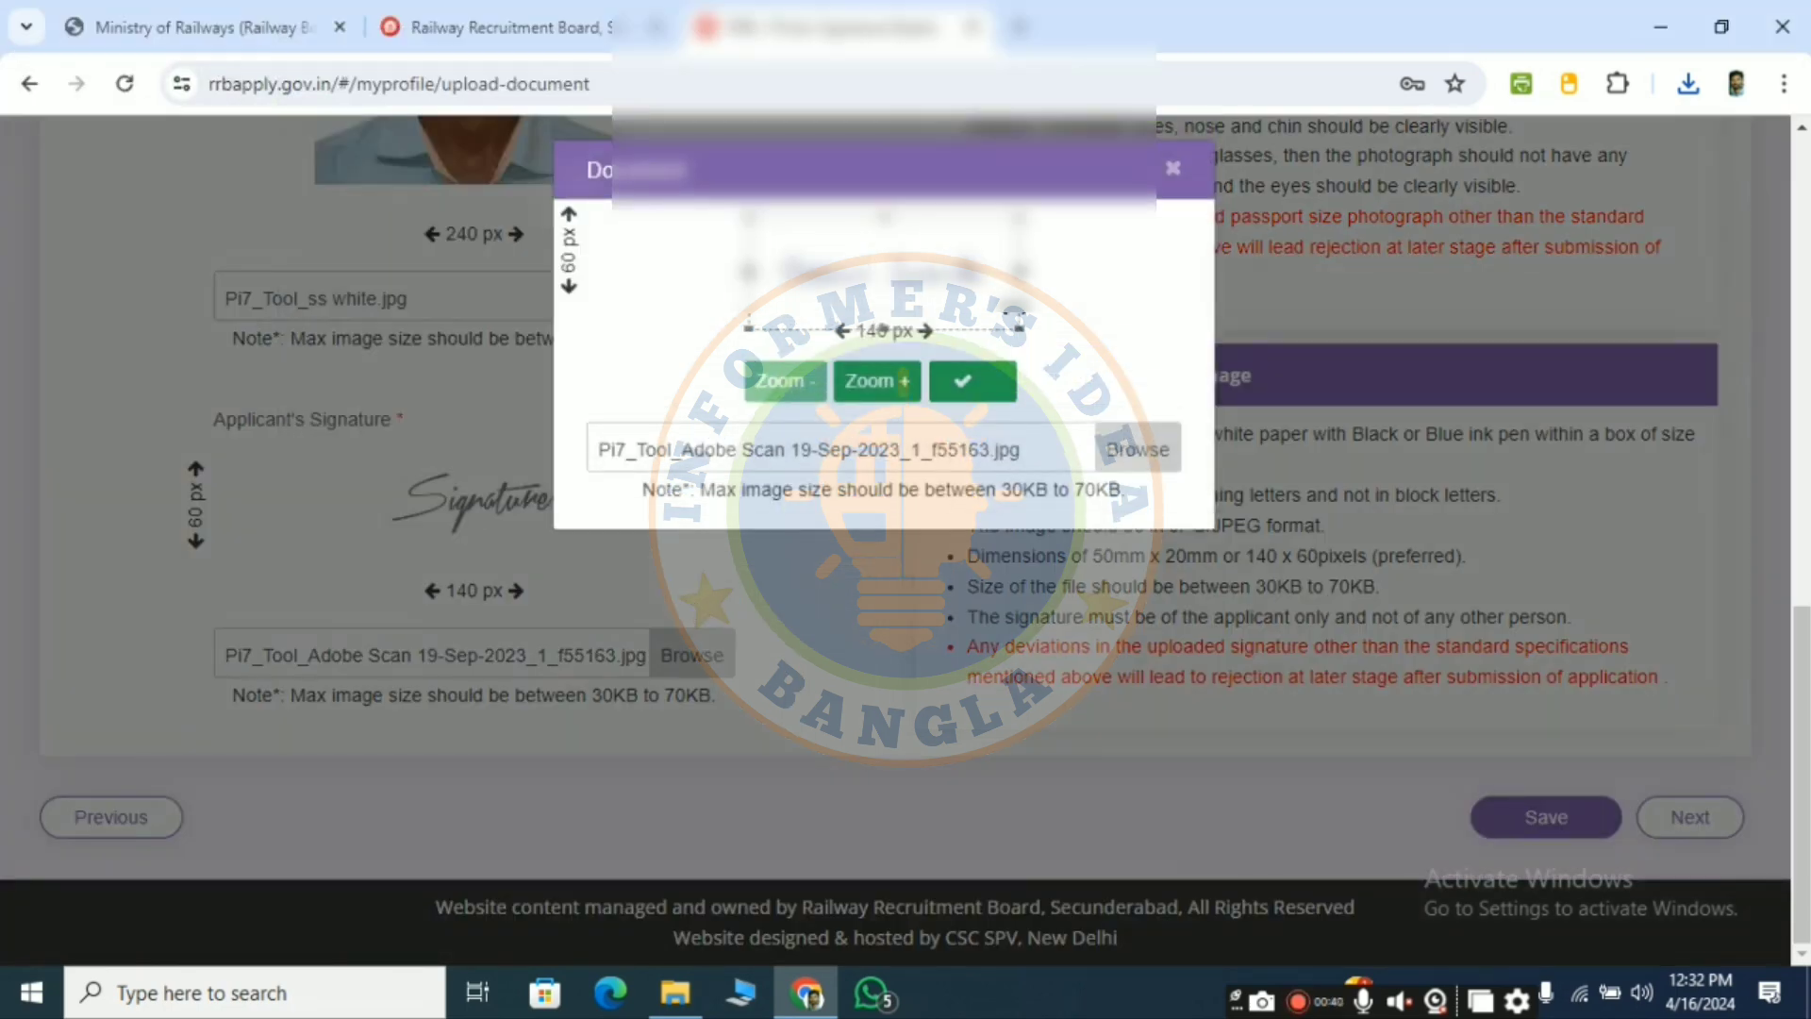
{"action": "left_click_drag", "start_coordinate": [1020, 328], "coordinate": [977, 312]}
{"action": "mouse_move", "coordinate": [874, 270]}
{"action": "left_mouse_down"}
{"action": "mouse_move", "coordinate": [899, 274]}
{"action": "mouse_move", "coordinate": [875, 234]}
{"action": "left_mouse_up"}
{"action": "left_click_drag", "start_coordinate": [961, 316], "coordinate": [988, 328]}
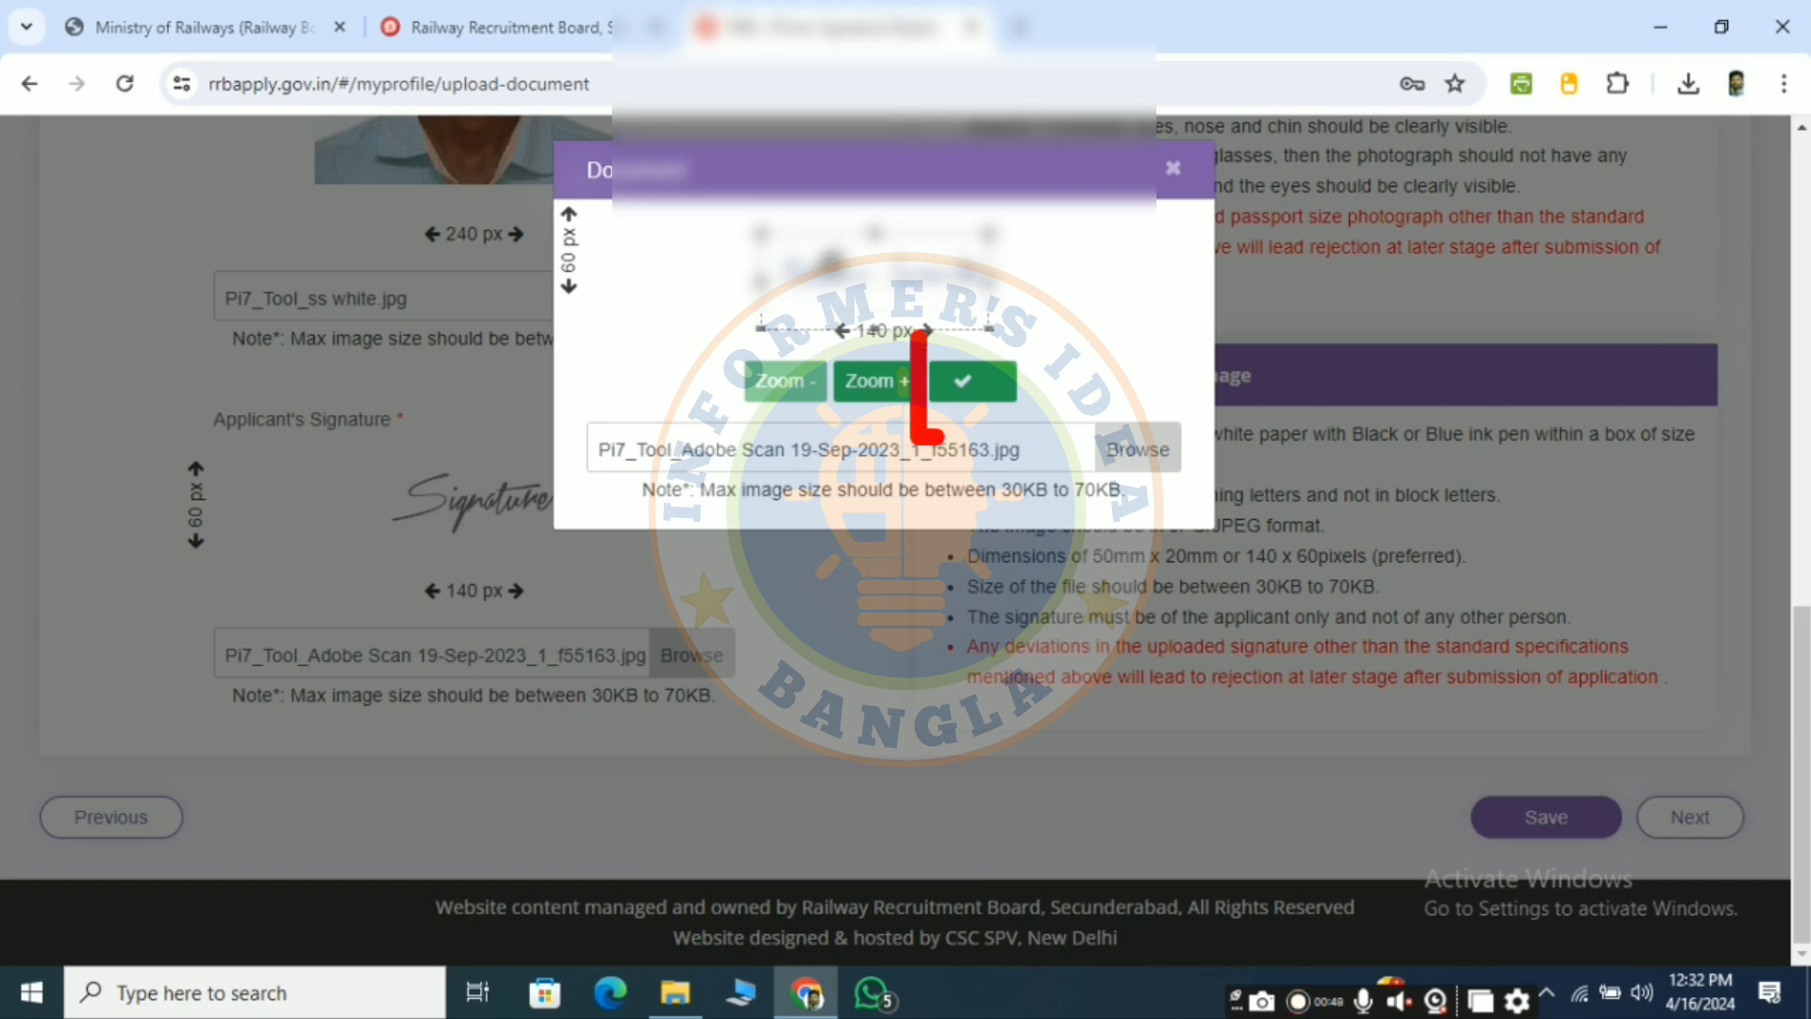
{"action": "left_click_drag", "start_coordinate": [868, 275], "coordinate": [876, 273]}
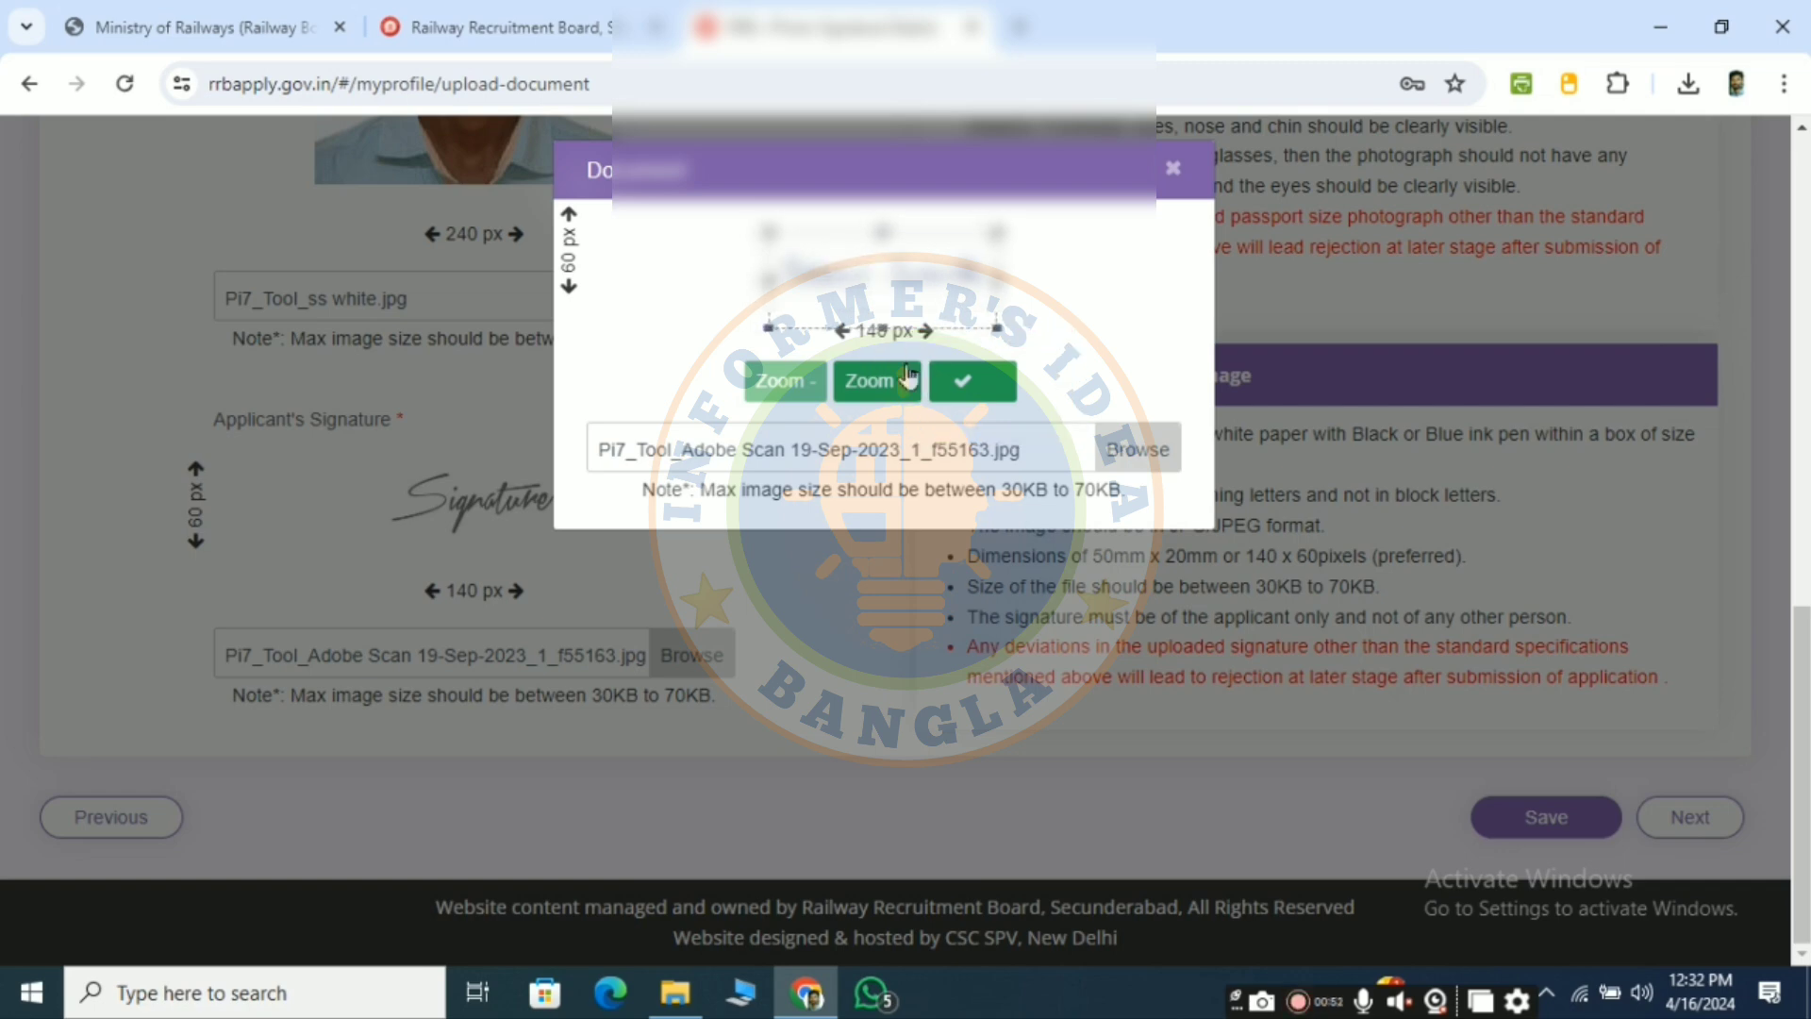
{"action": "left_click", "coordinate": [971, 381]}
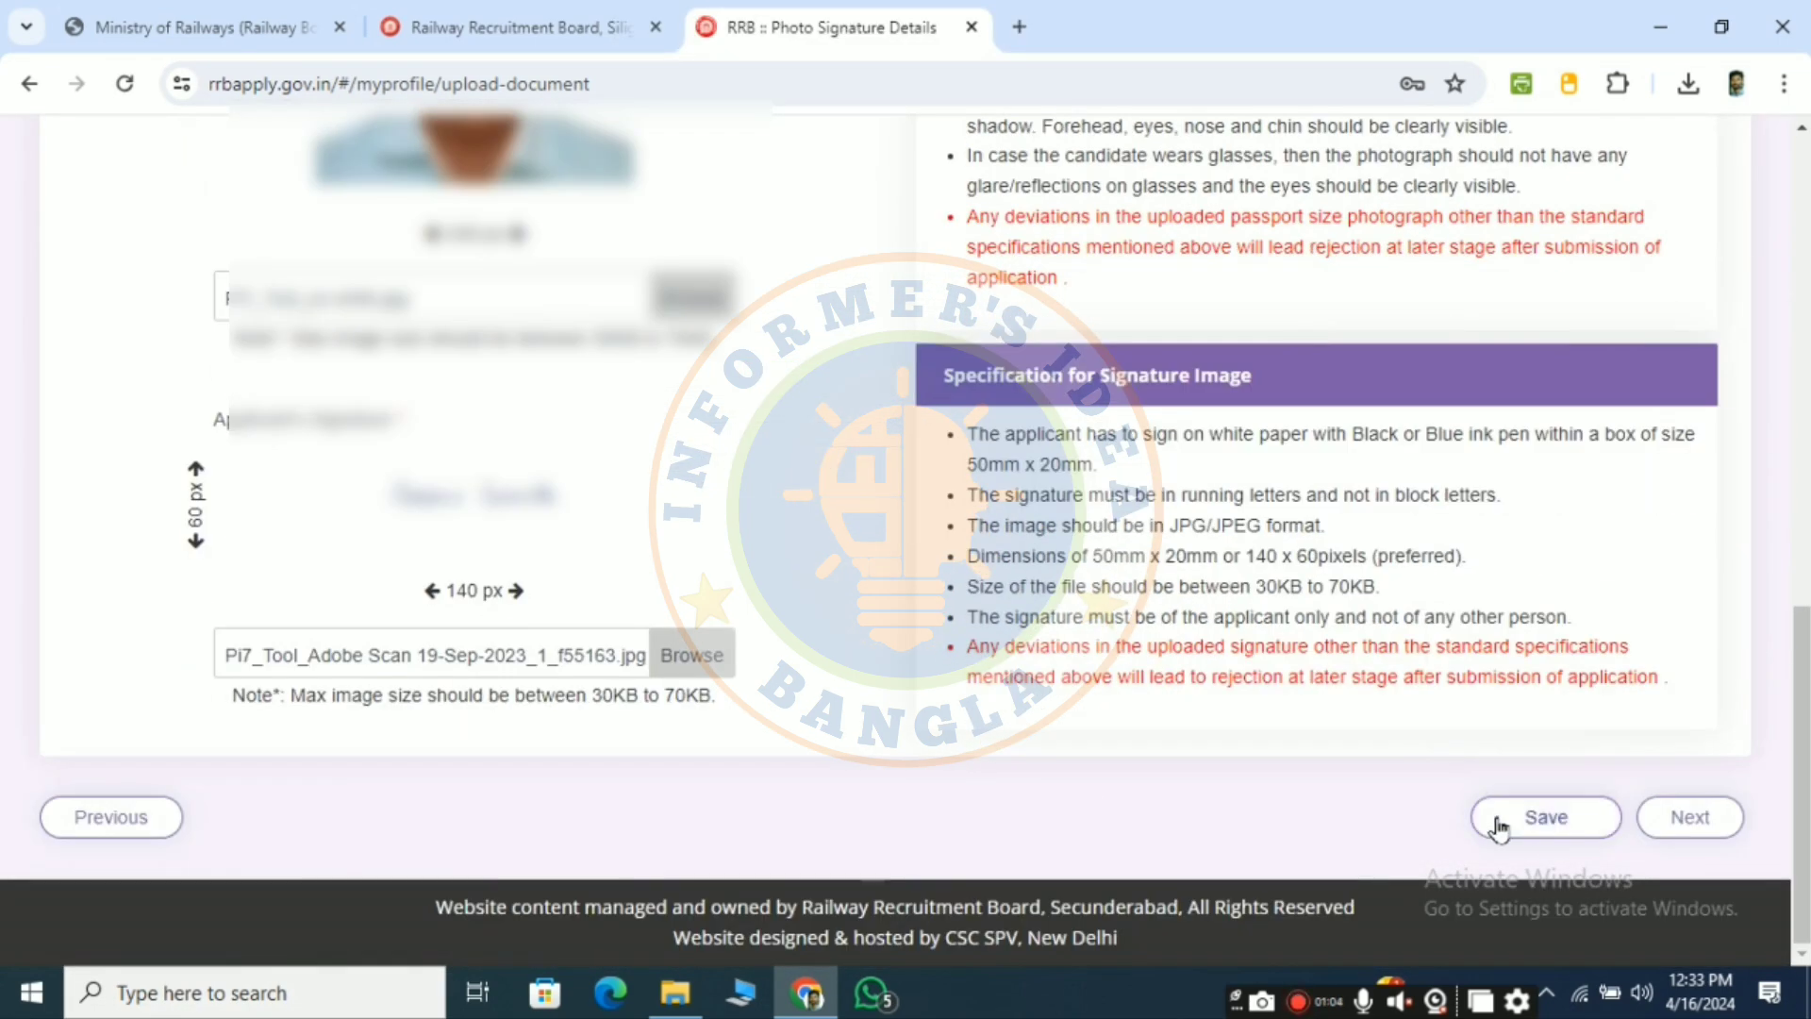
{"action": "left_click", "coordinate": [1544, 819]}
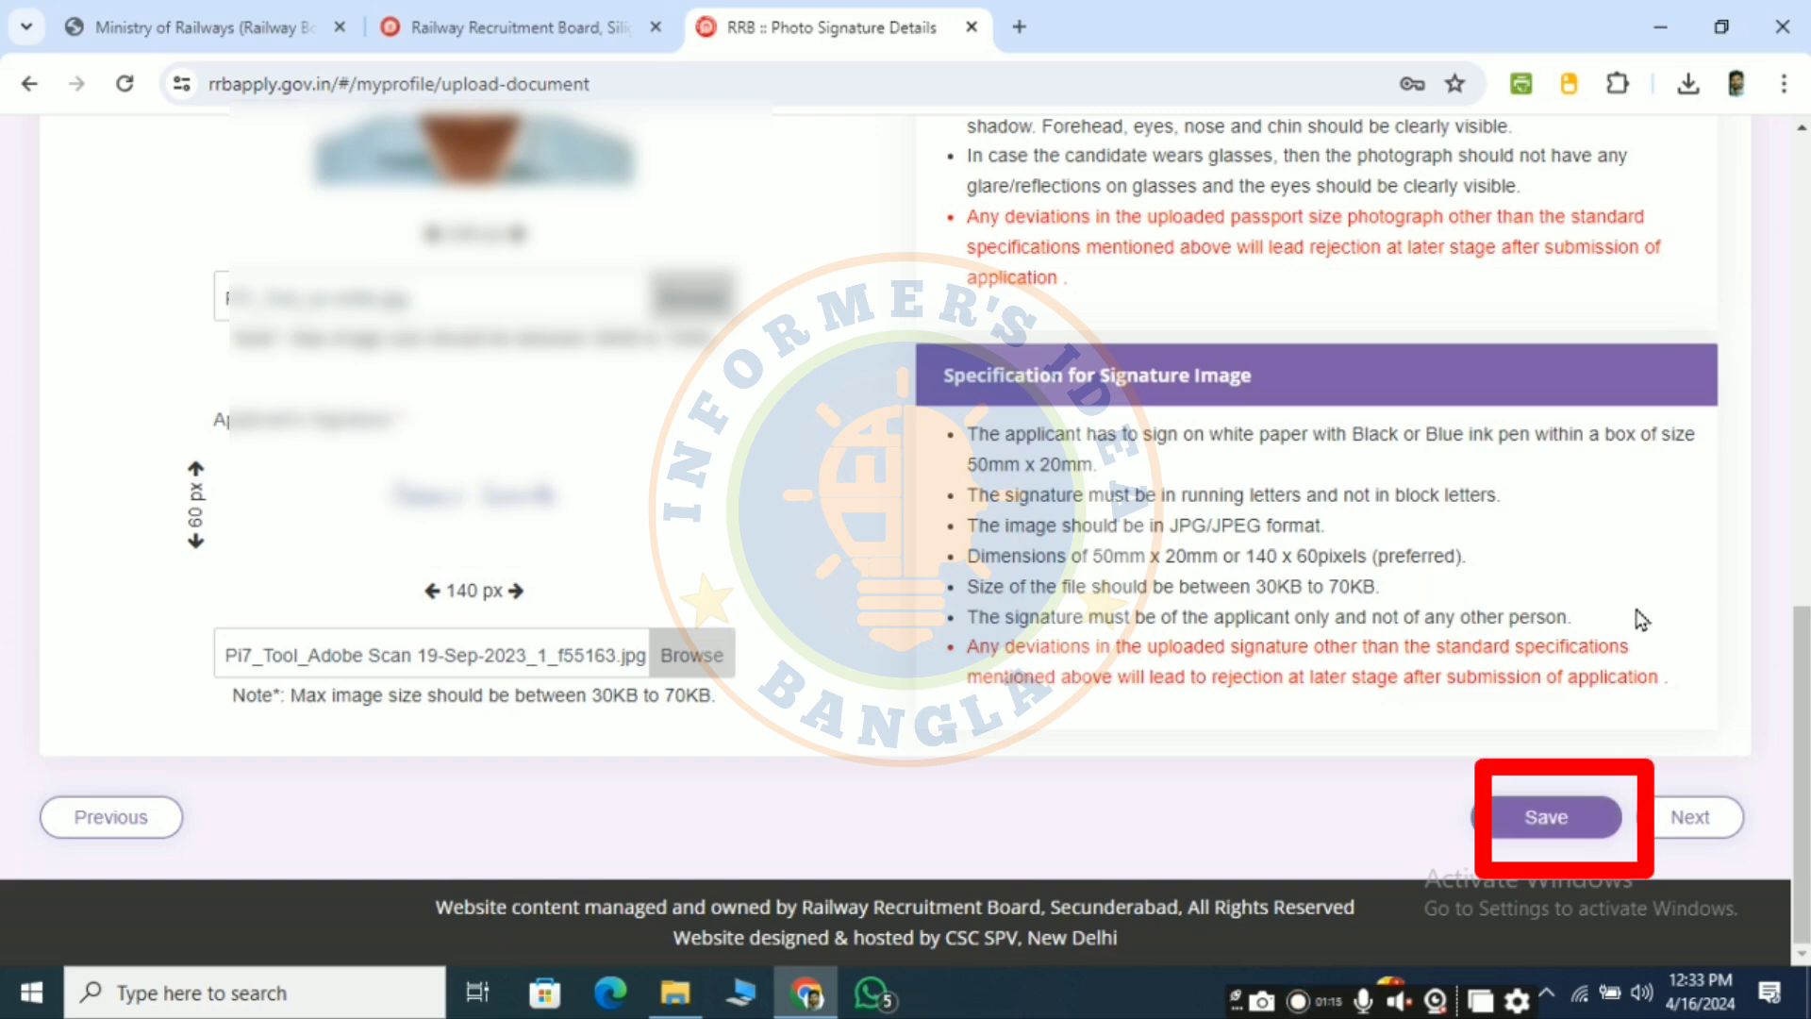
{"action": "left_click", "coordinate": [1688, 817]}
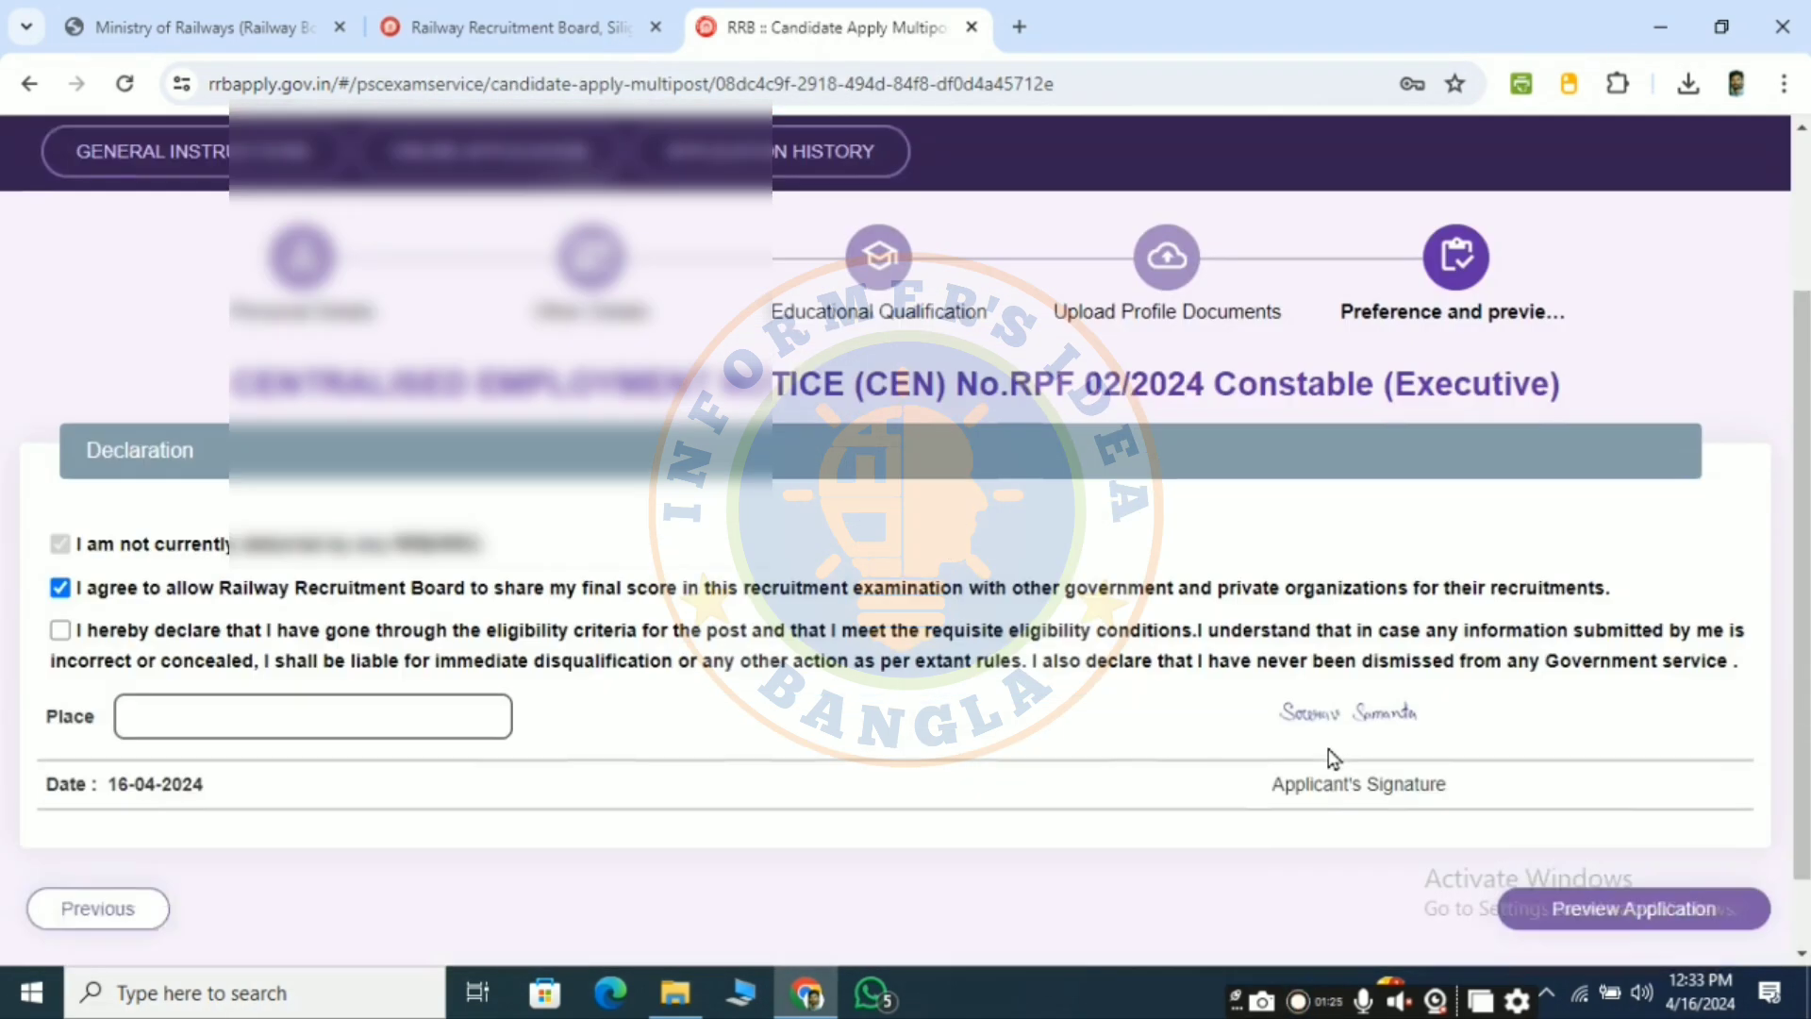
- Enter Kuarkhal as the Place and preview the full application
{"action": "scroll", "coordinate": [1151, 565], "scroll_direction": "down", "scroll_amount": 1}
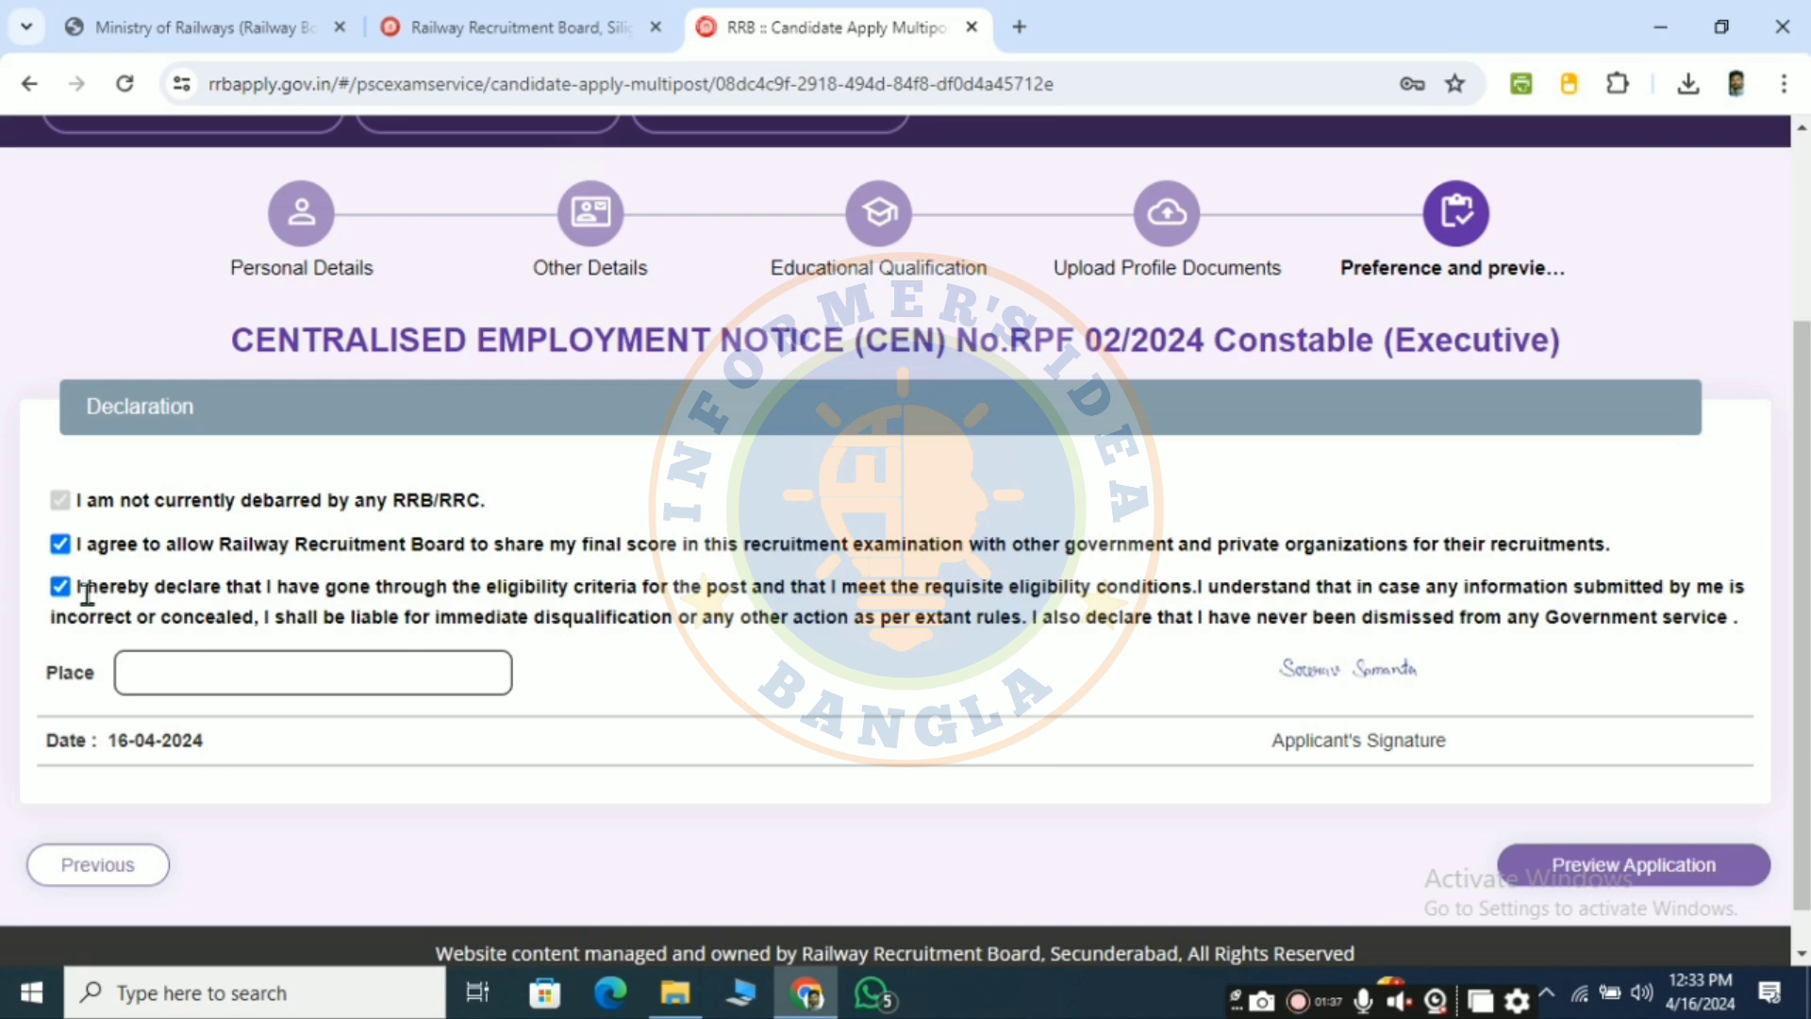
{"action": "left_click", "coordinate": [246, 675]}
{"action": "type", "text": "Kuarkhal"}
{"action": "scroll", "coordinate": [1609, 819], "scroll_direction": "down", "scroll_amount": 1}
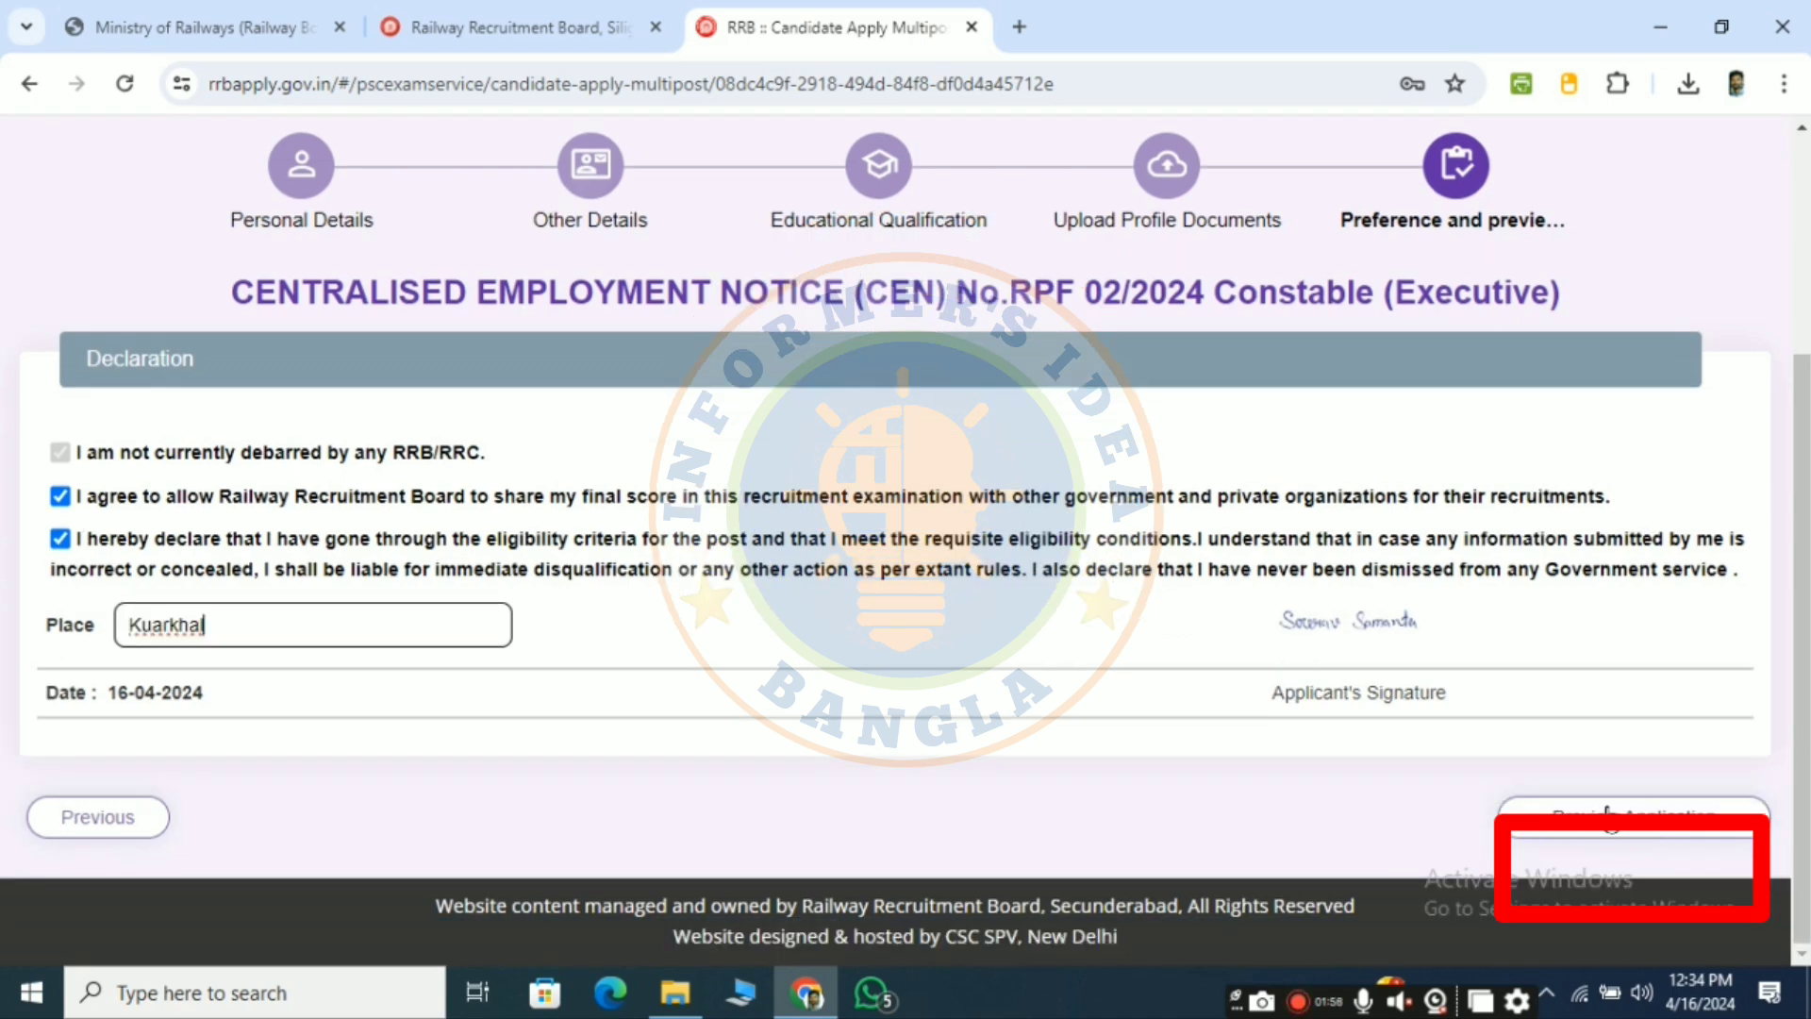
{"action": "left_click", "coordinate": [1608, 814]}
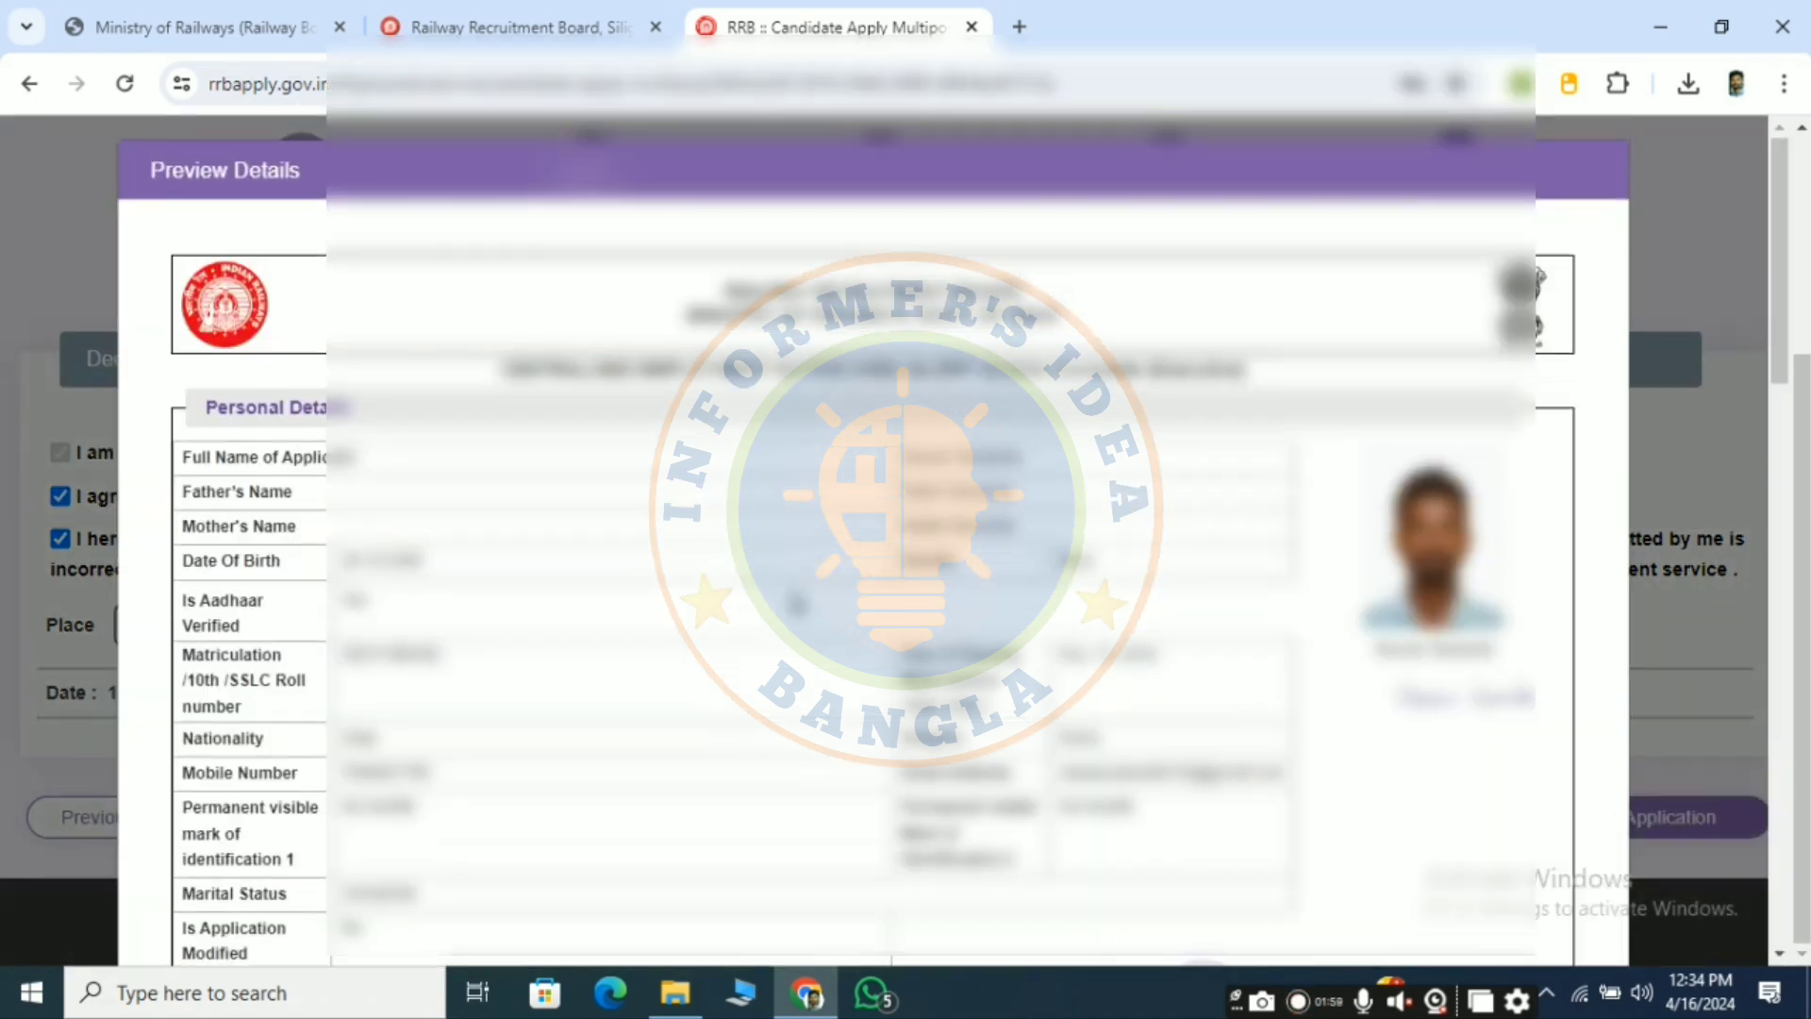
- Mark the previewed details as re-checked and correct, then submit the application without further corrections
{"action": "scroll", "coordinate": [872, 542], "scroll_direction": "down", "scroll_amount": 9}
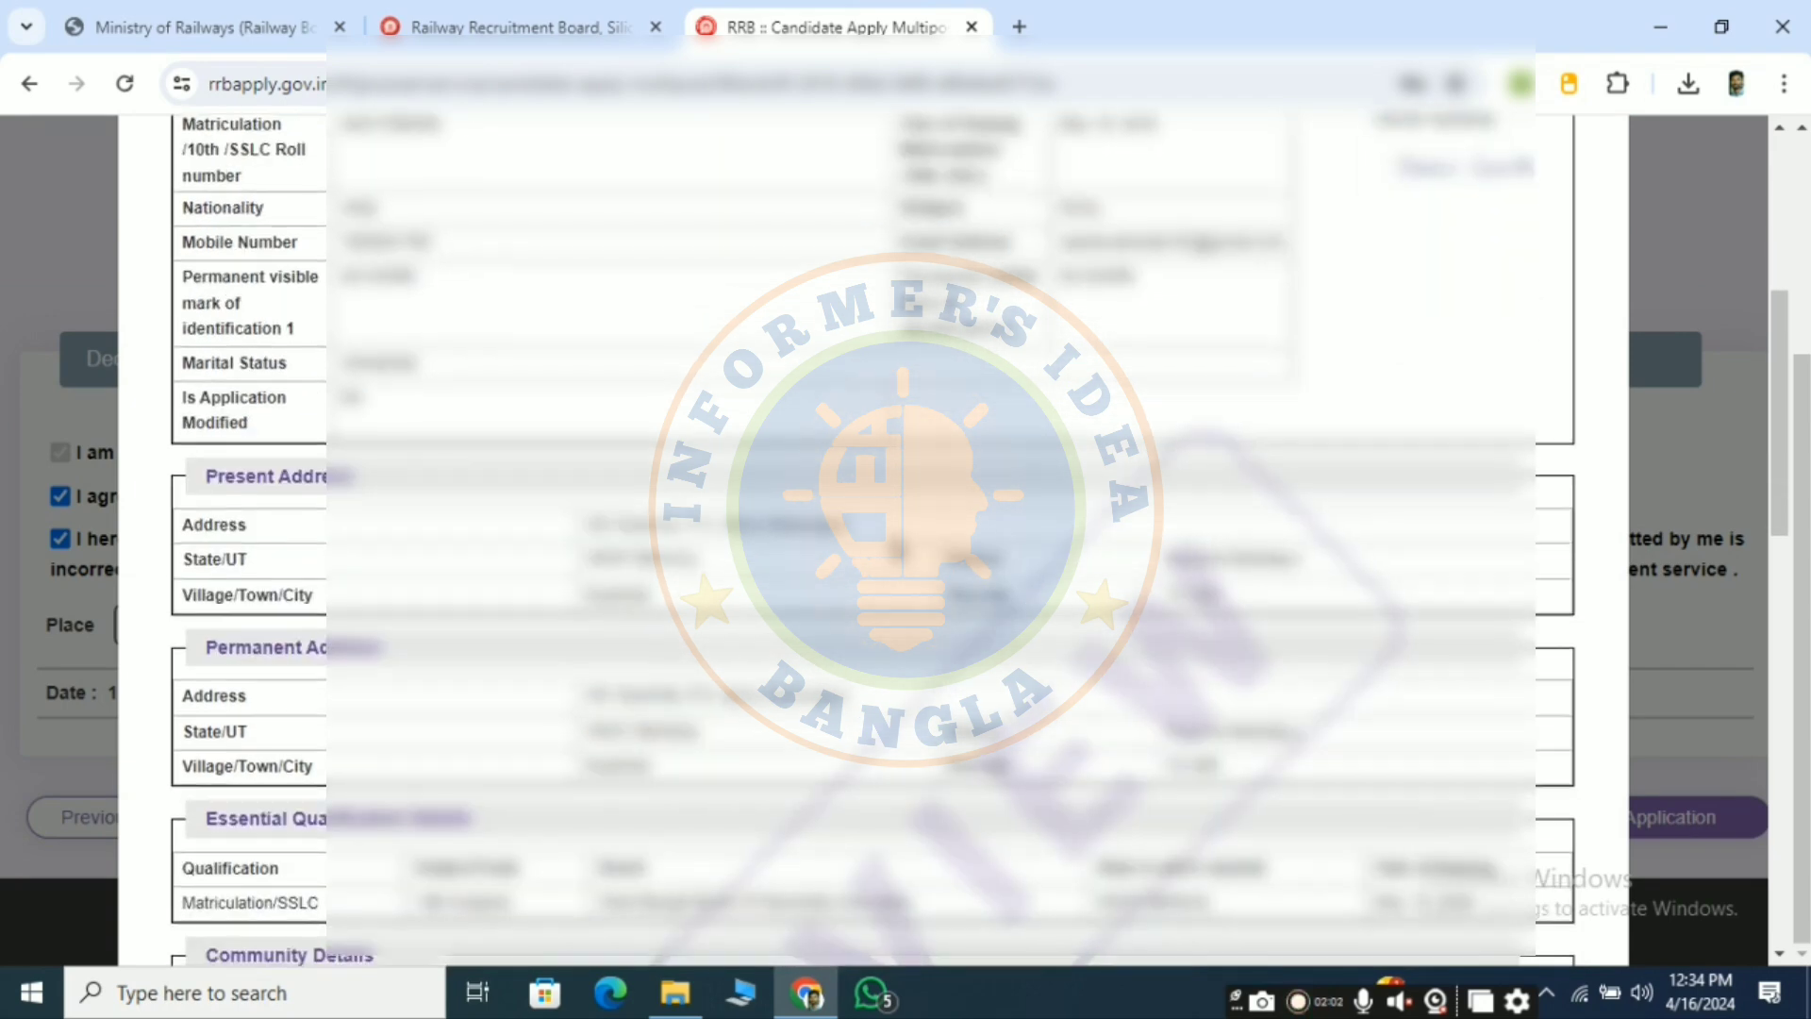
{"action": "scroll", "coordinate": [872, 542], "scroll_direction": "down", "scroll_amount": 10}
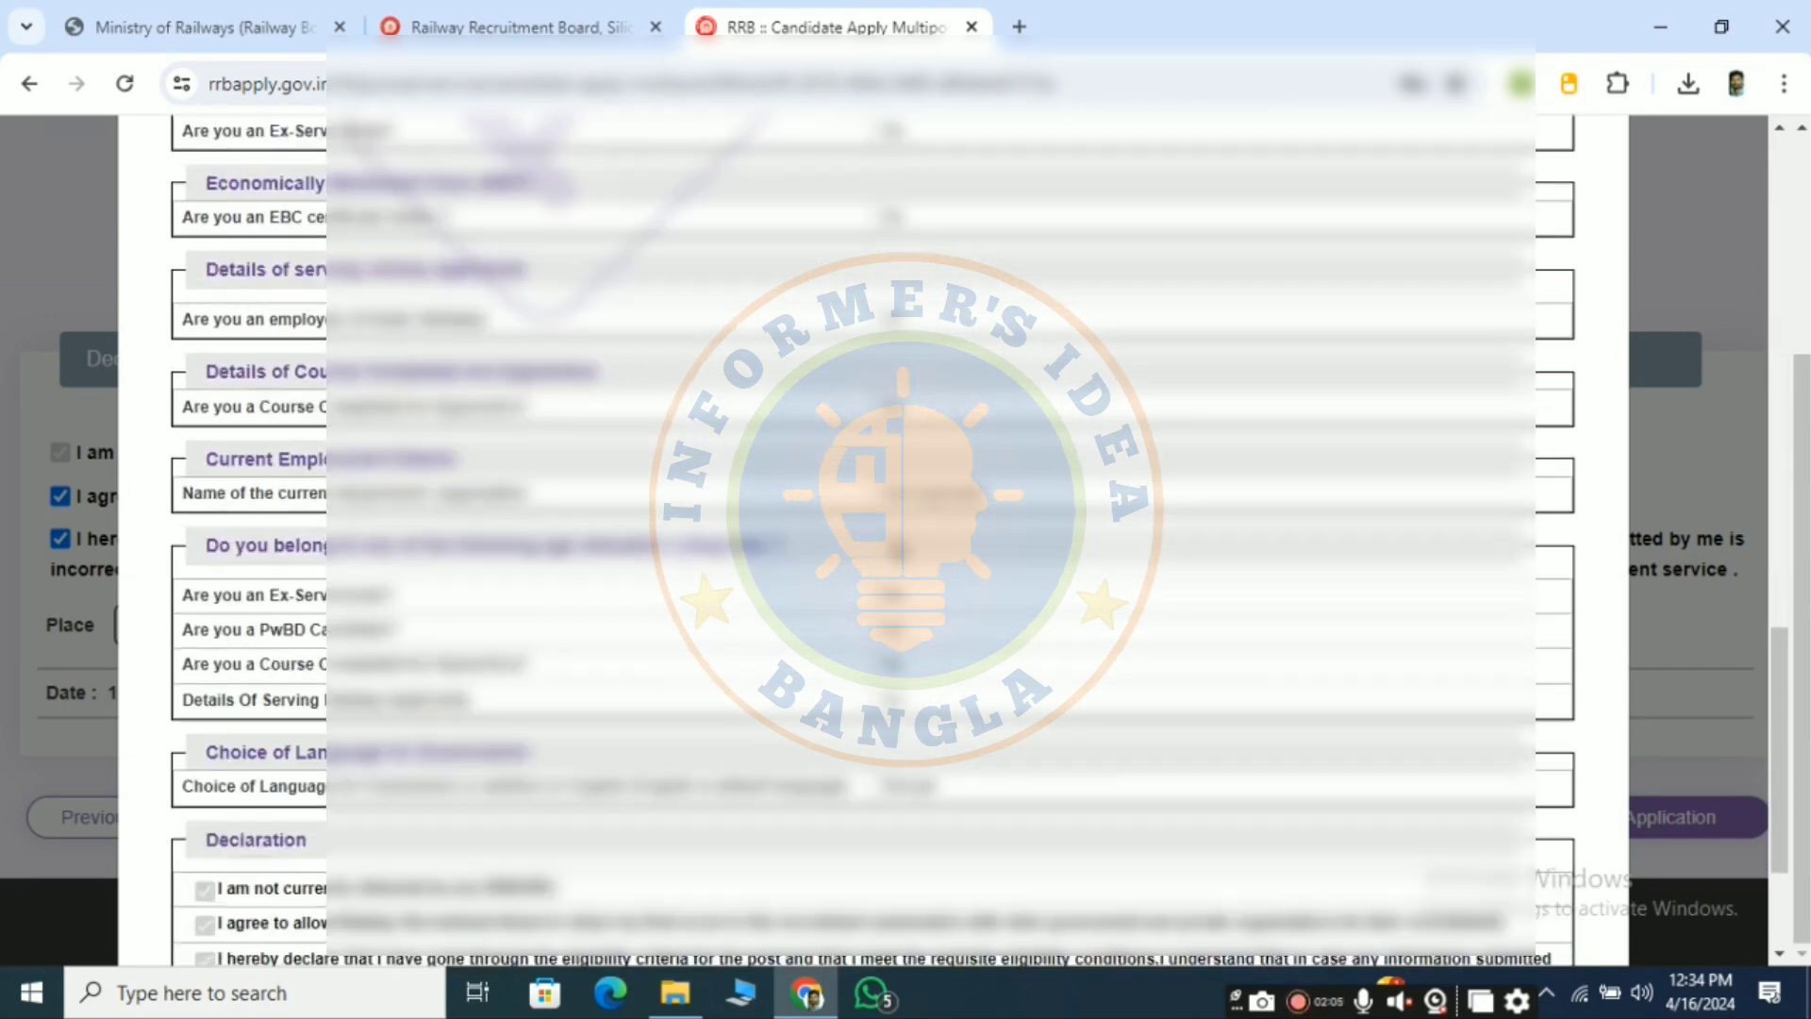
{"action": "scroll", "coordinate": [873, 542], "scroll_direction": "down", "scroll_amount": 3}
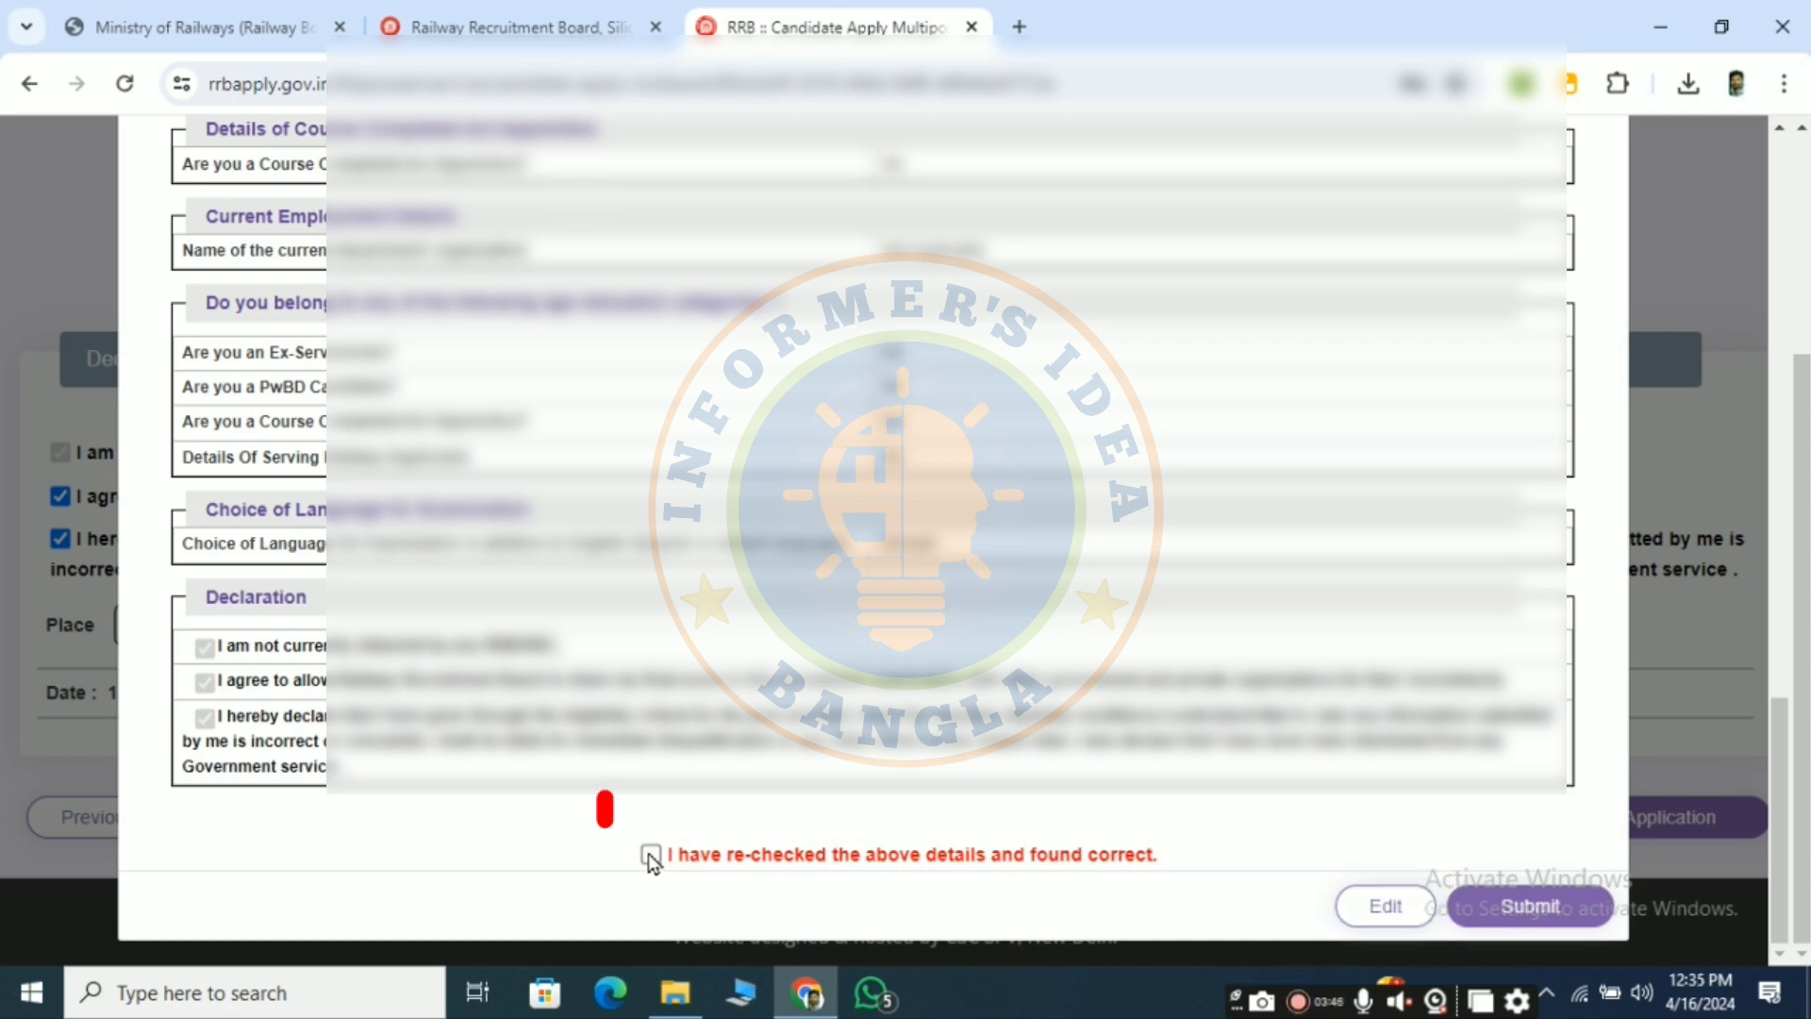
{"action": "left_click", "coordinate": [649, 854]}
{"action": "left_click", "coordinate": [1526, 911]}
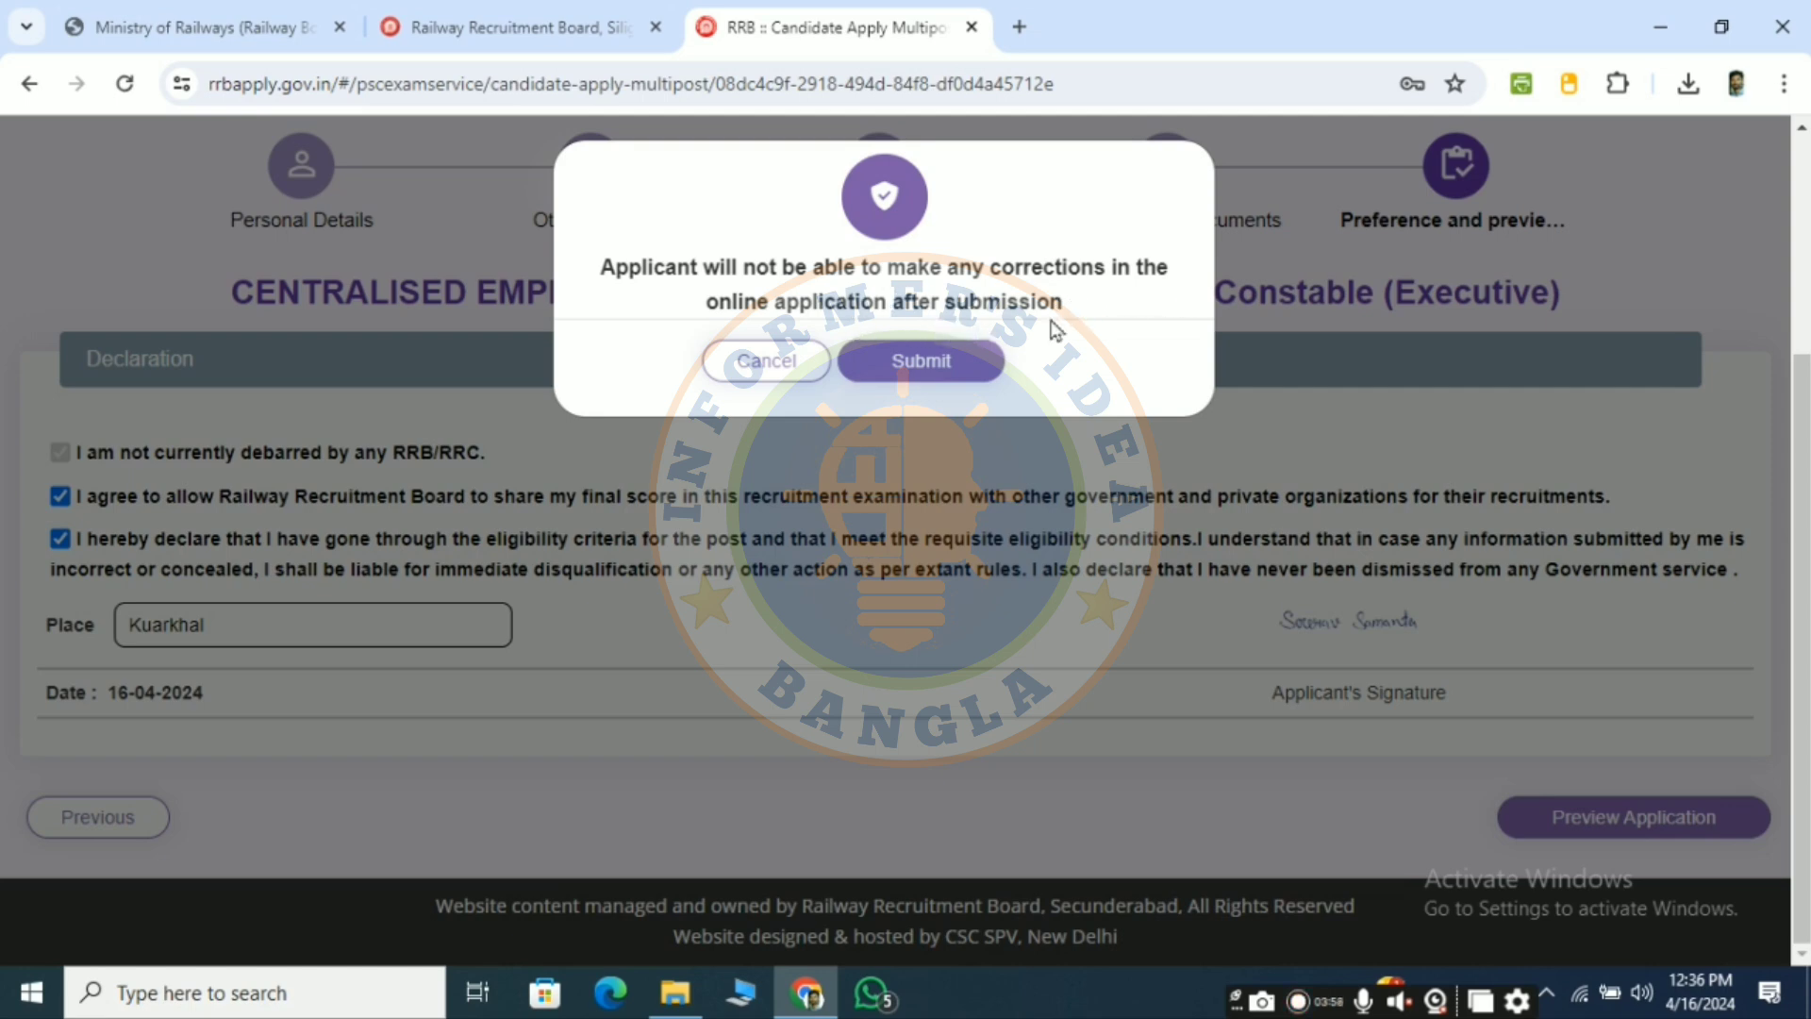
{"action": "left_click", "coordinate": [921, 365]}
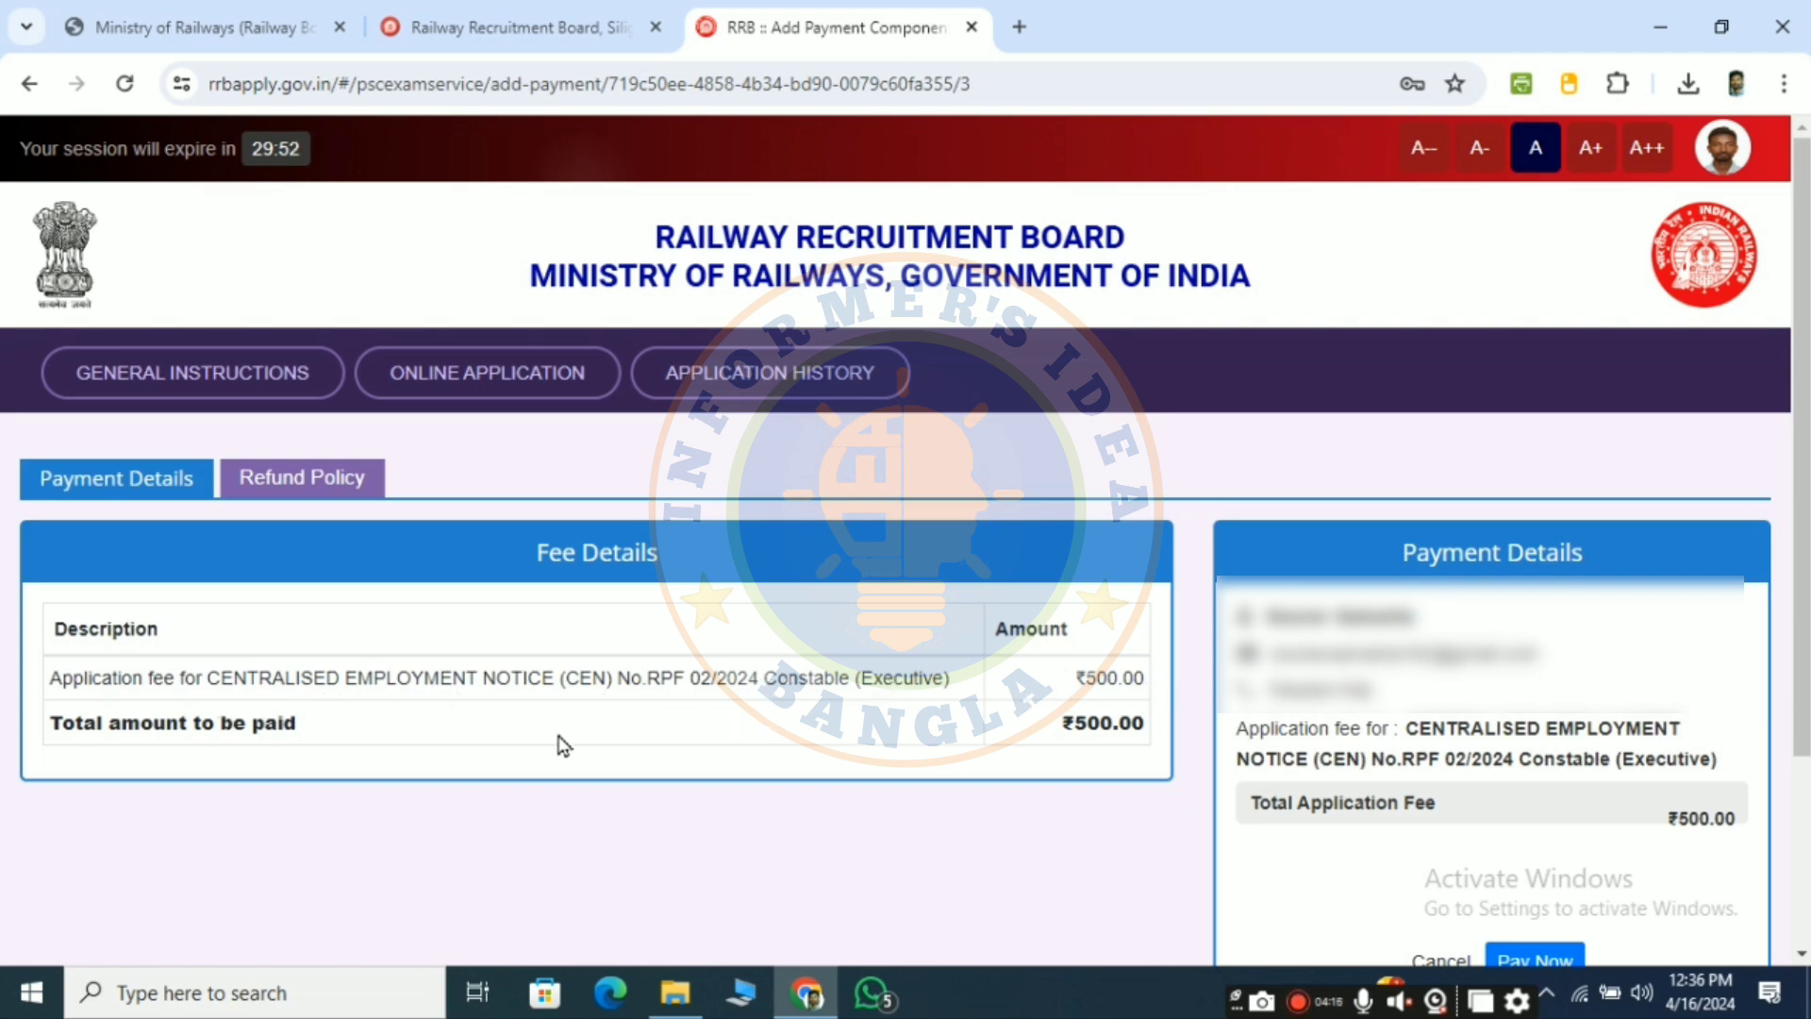
- Start paying the application fee, agreeing to the payment Terms & Conditions to proceed to SBIePay
{"action": "scroll", "coordinate": [1043, 738], "scroll_direction": "down", "scroll_amount": 2}
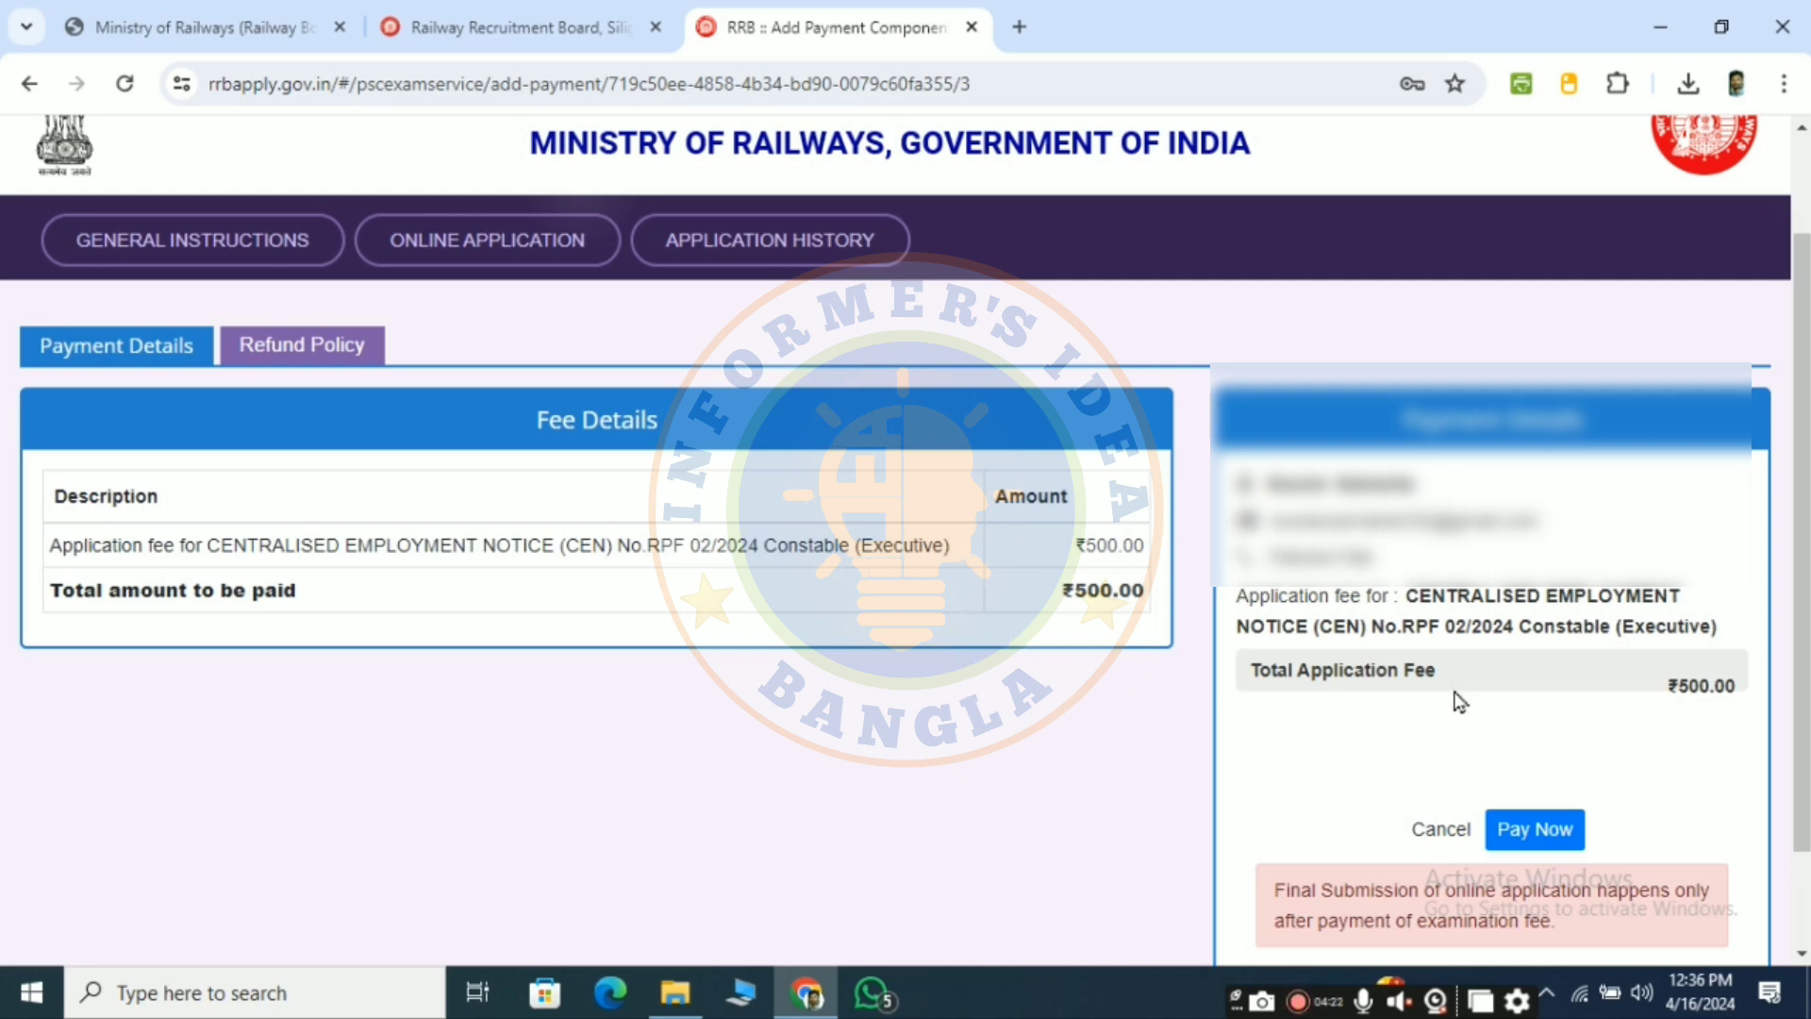
{"action": "scroll", "coordinate": [1382, 745], "scroll_direction": "down", "scroll_amount": 2}
{"action": "left_click", "coordinate": [1534, 704]}
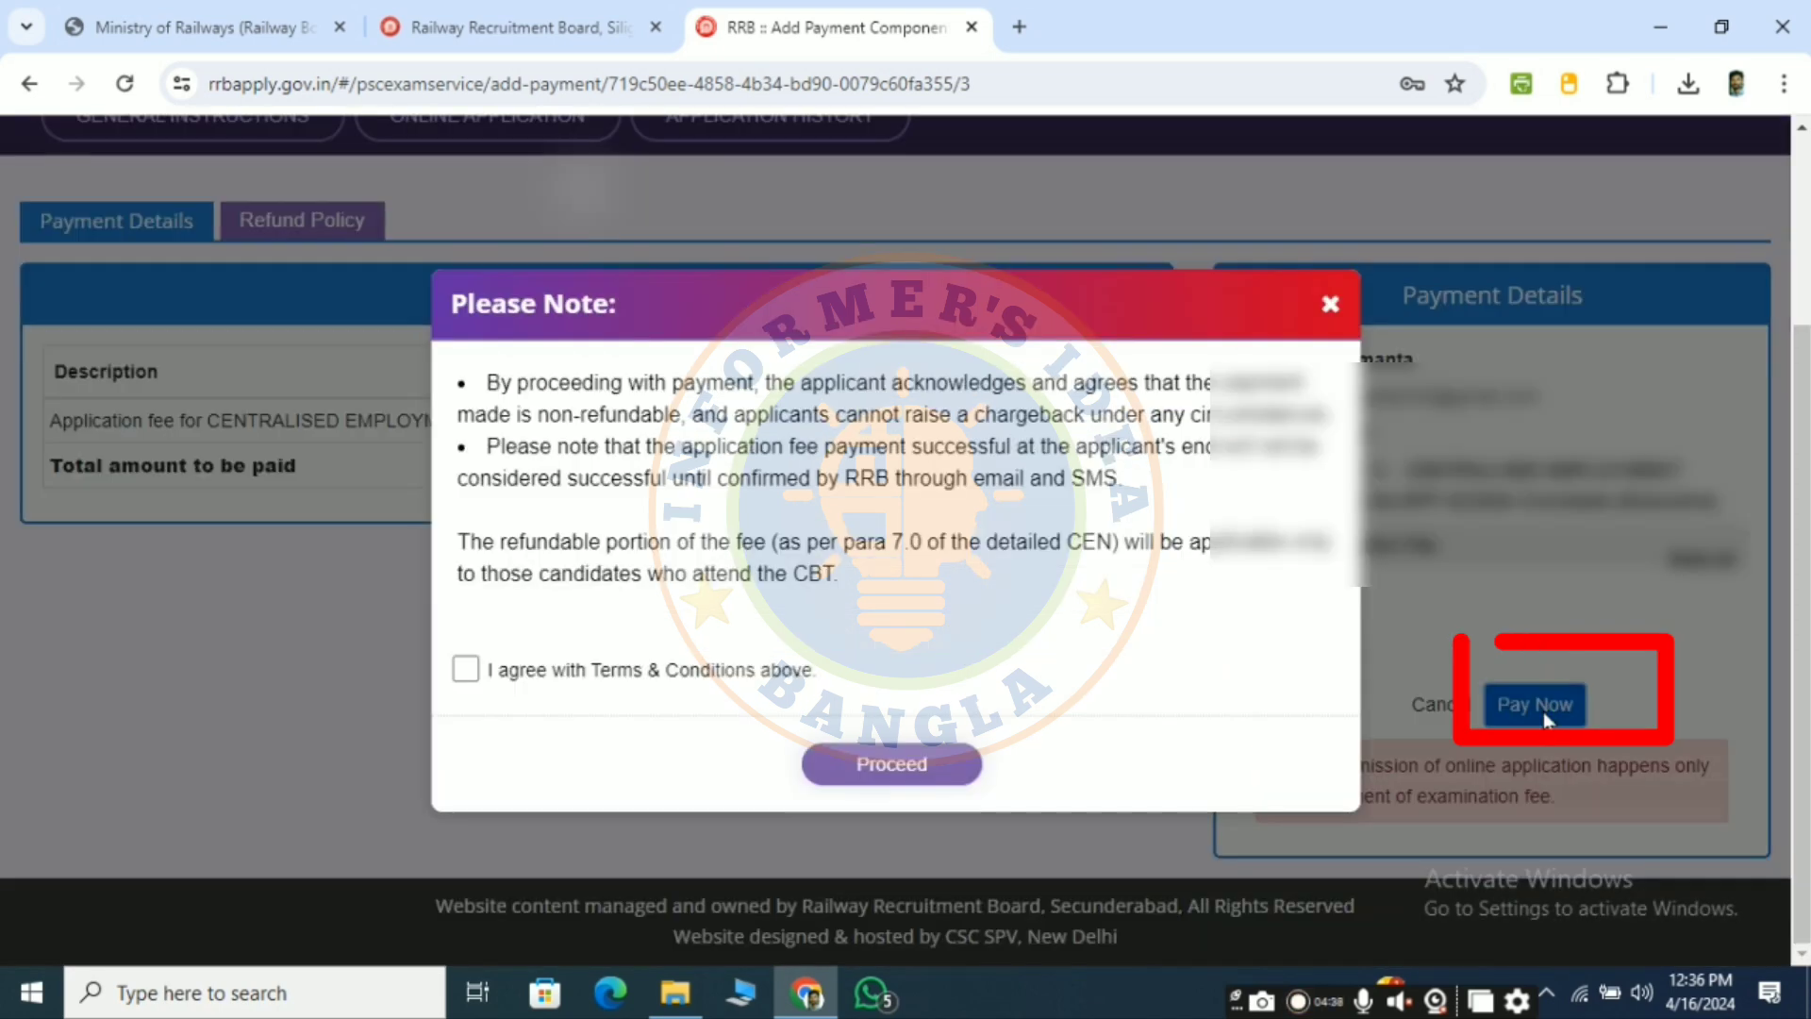
{"action": "left_click", "coordinate": [468, 672]}
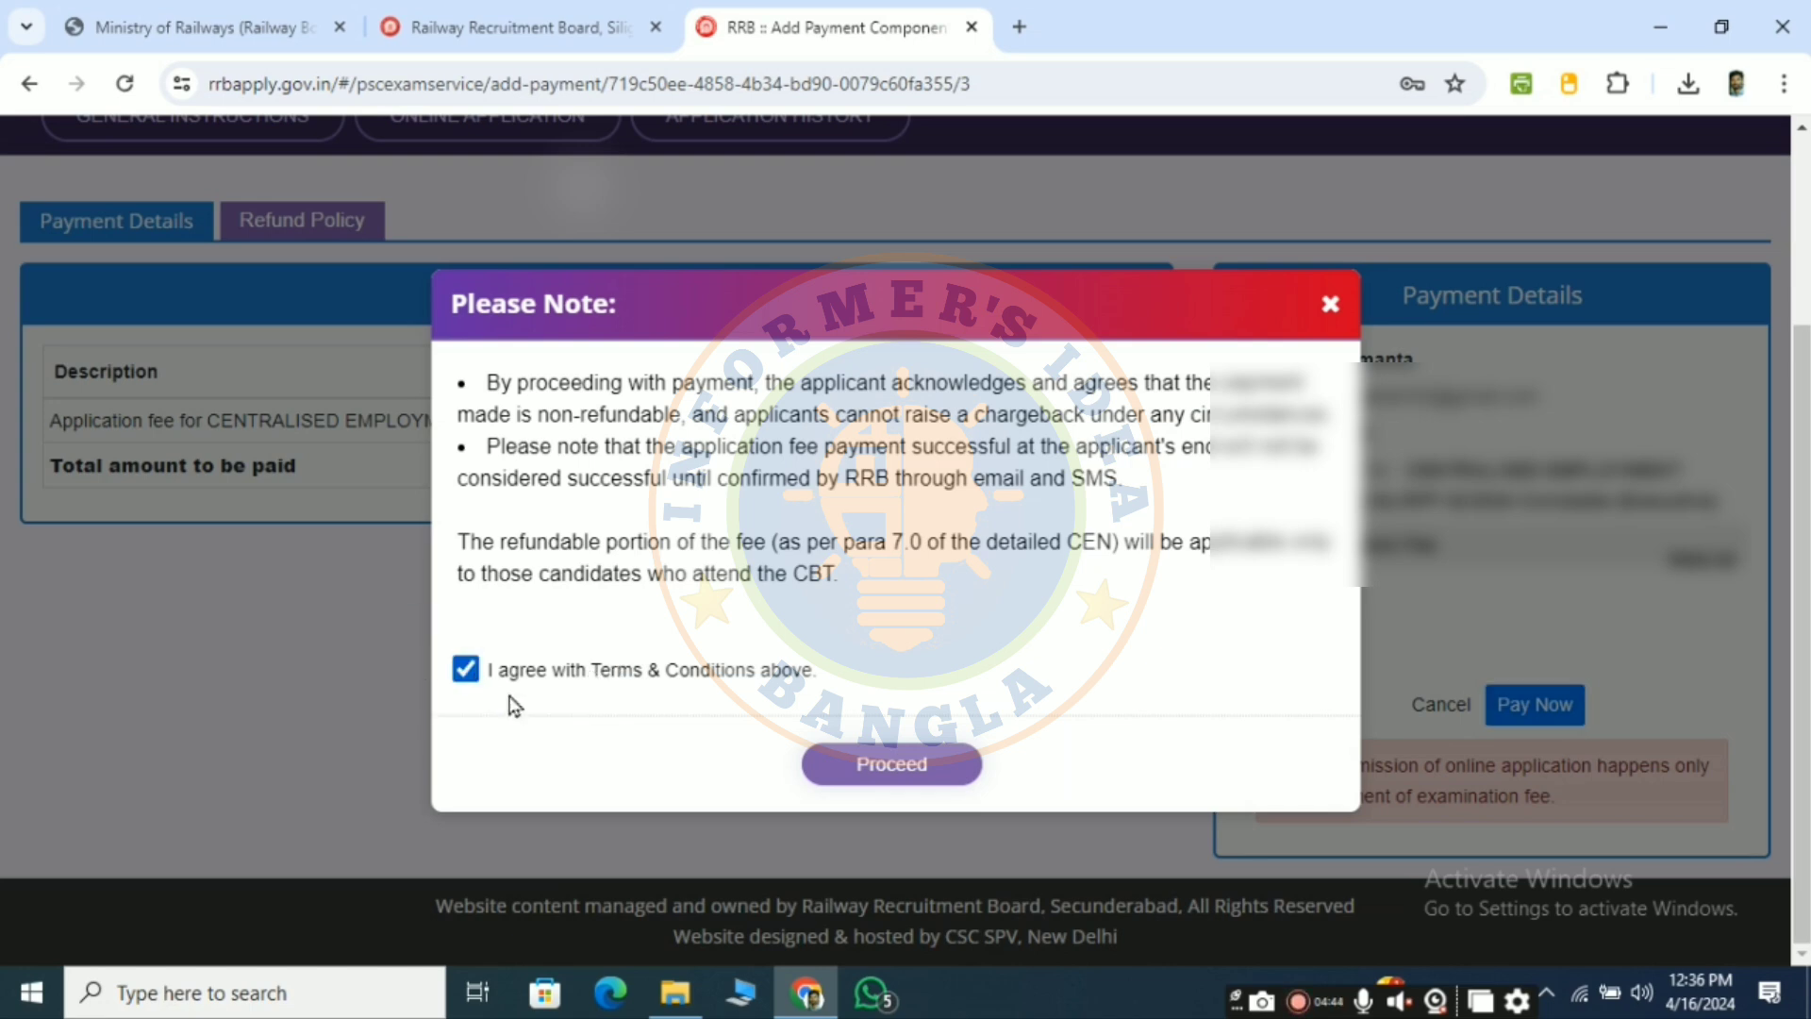
{"action": "left_click", "coordinate": [921, 779]}
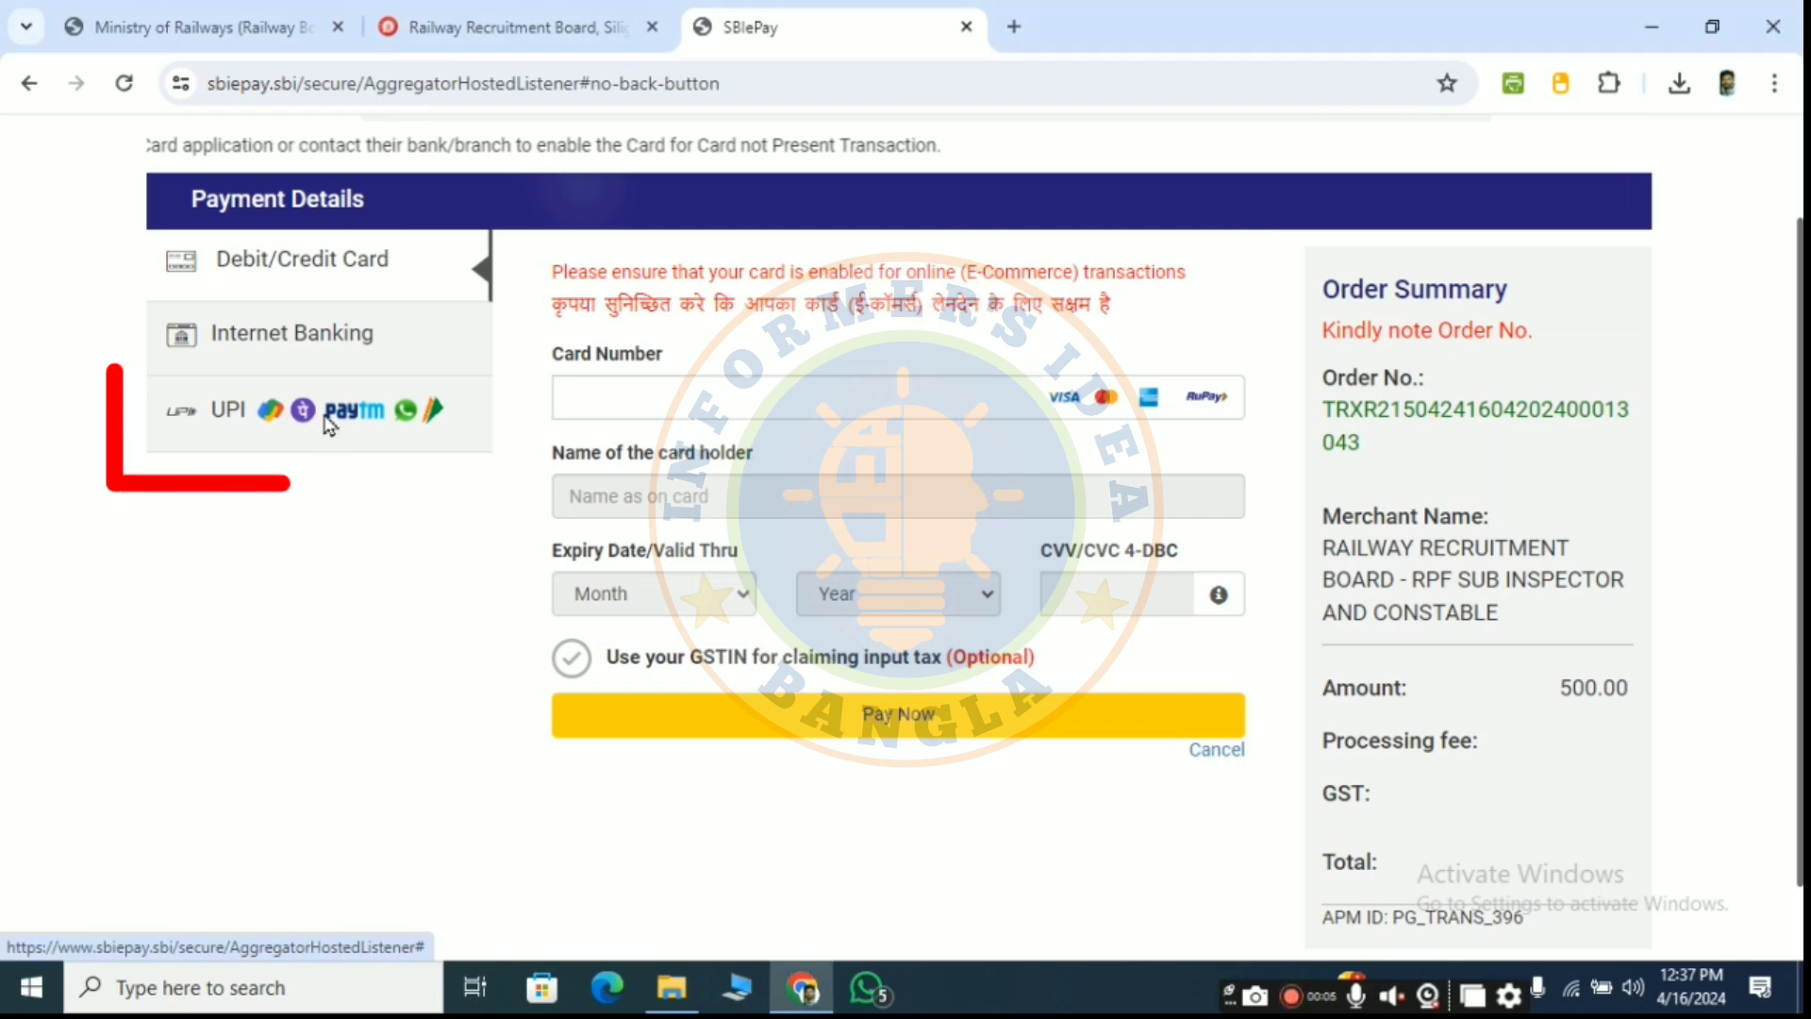
- Pay the 500.00 INR fee by UPI using the UPI QR option
{"action": "left_click", "coordinate": [327, 425]}
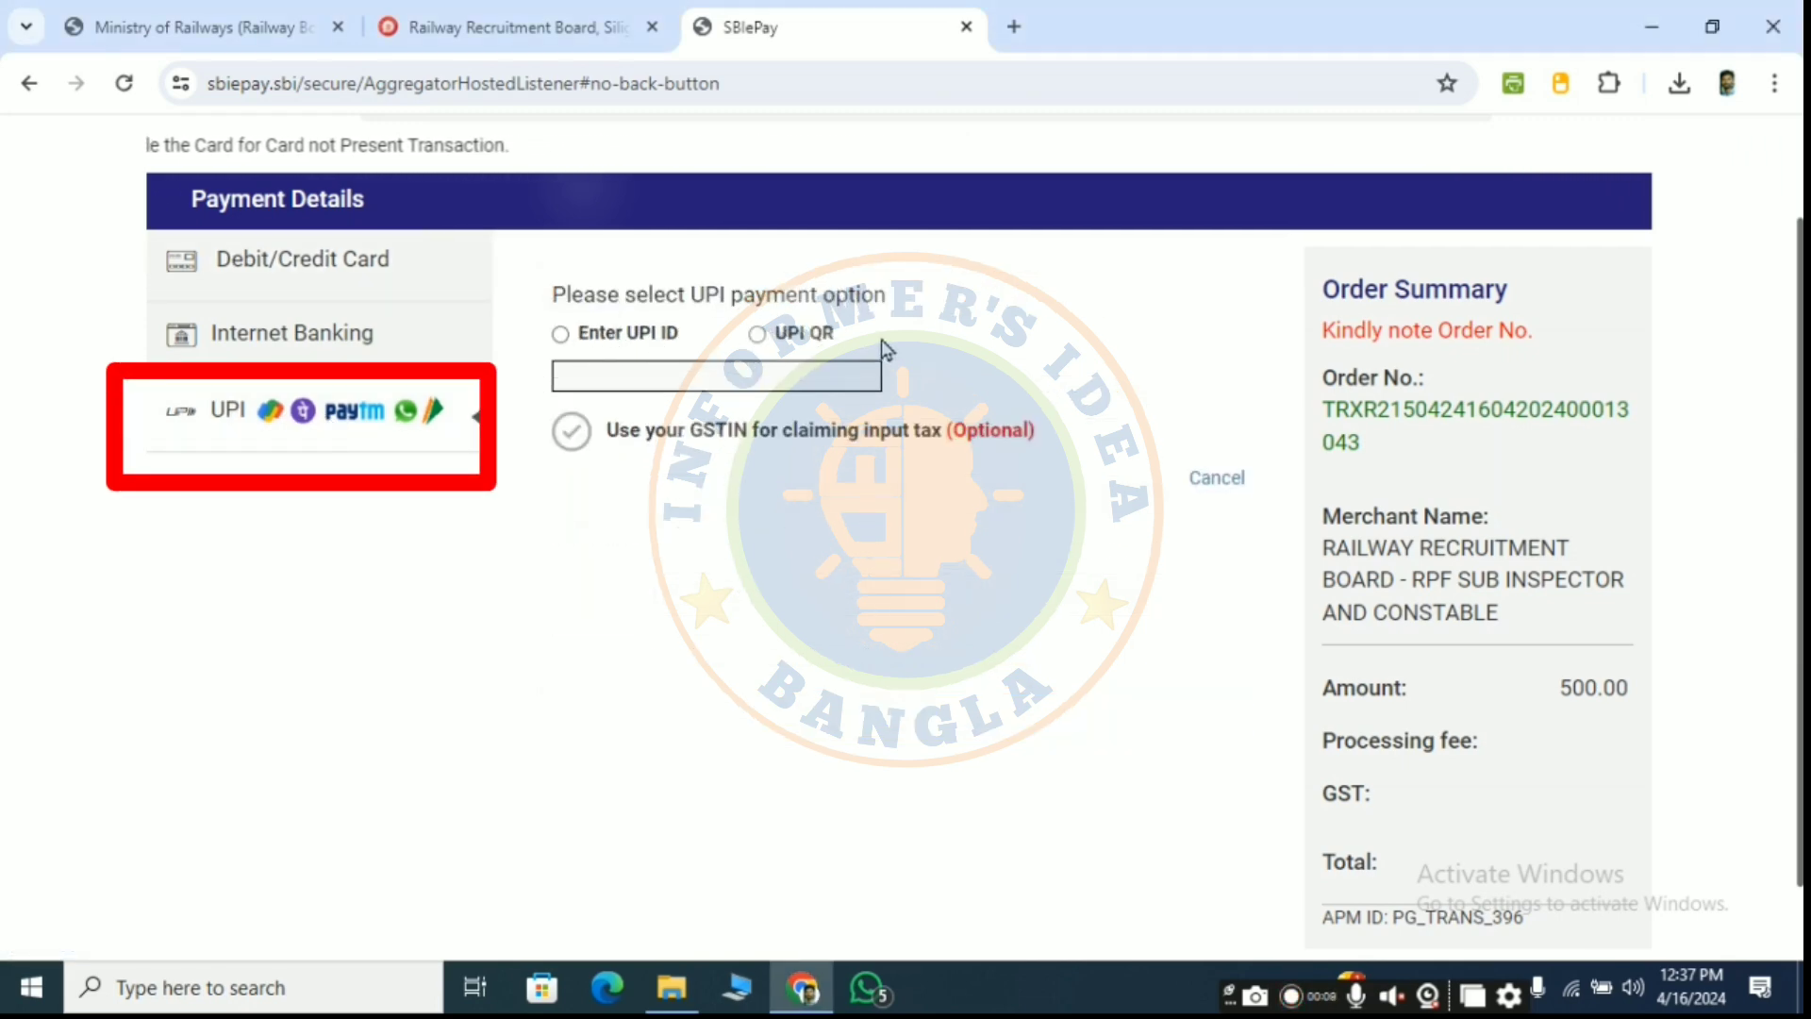
{"action": "left_click", "coordinate": [560, 336]}
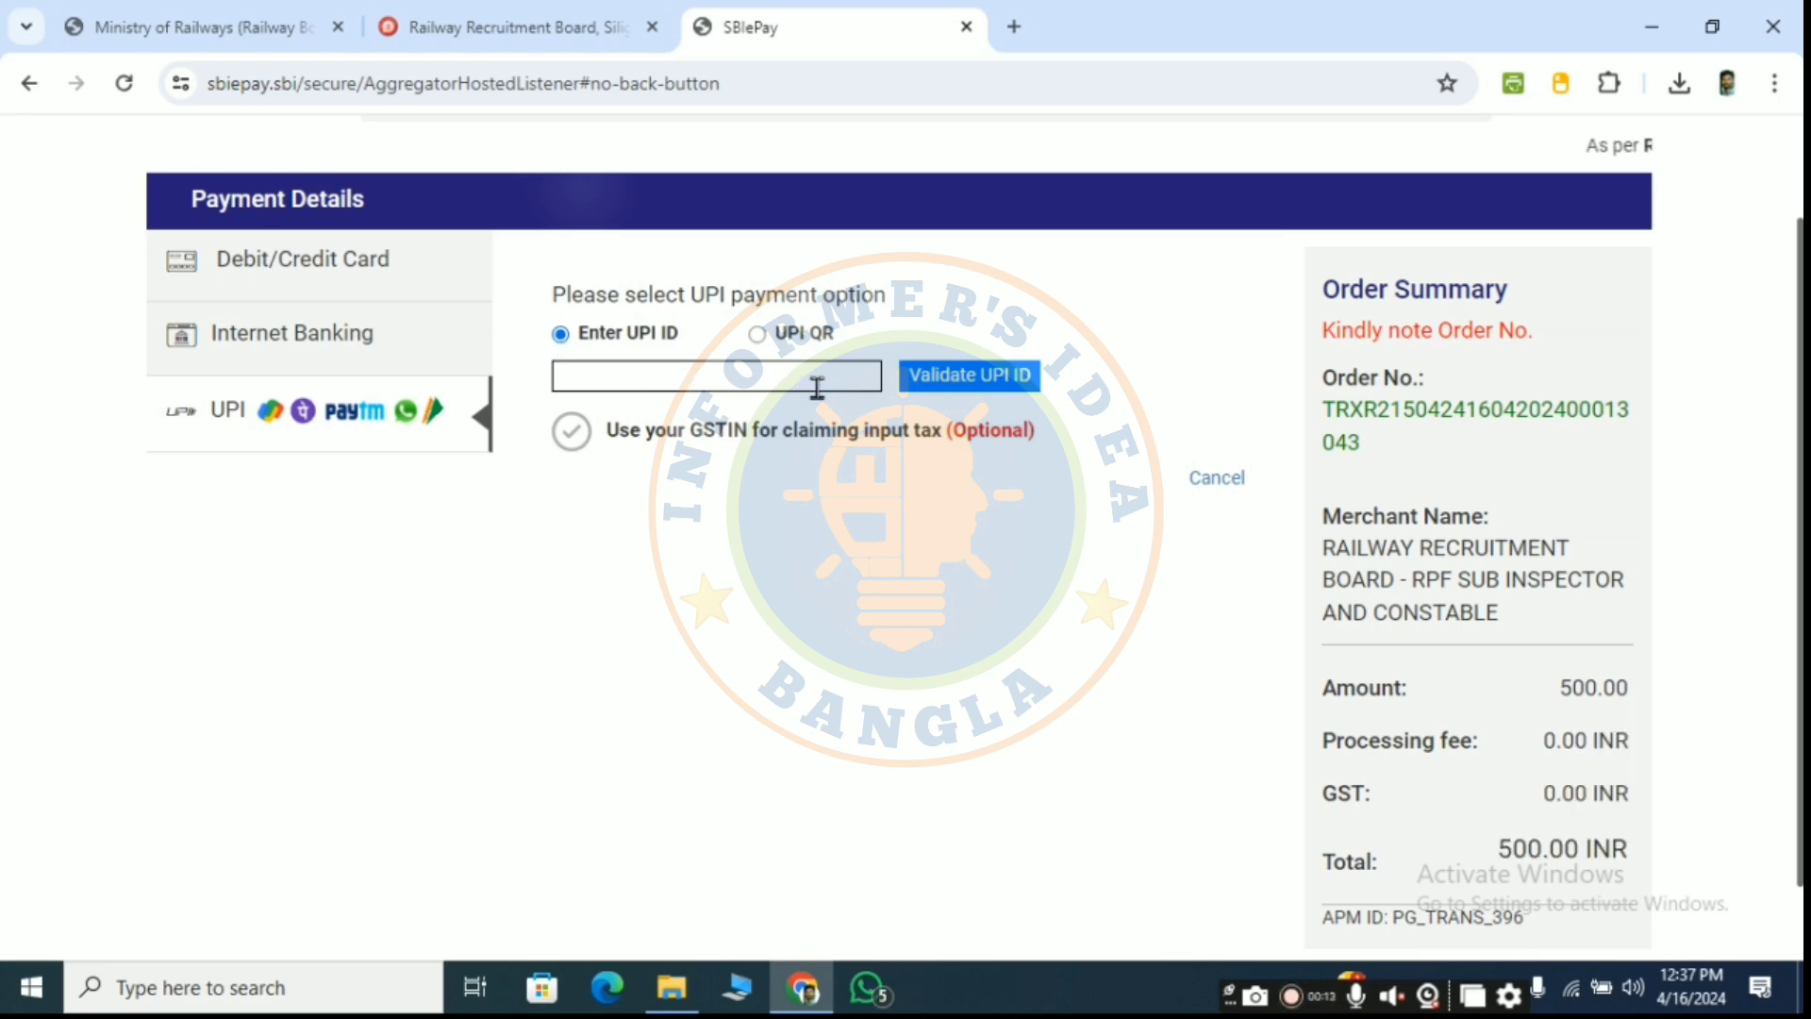
{"action": "left_click", "coordinate": [756, 336]}
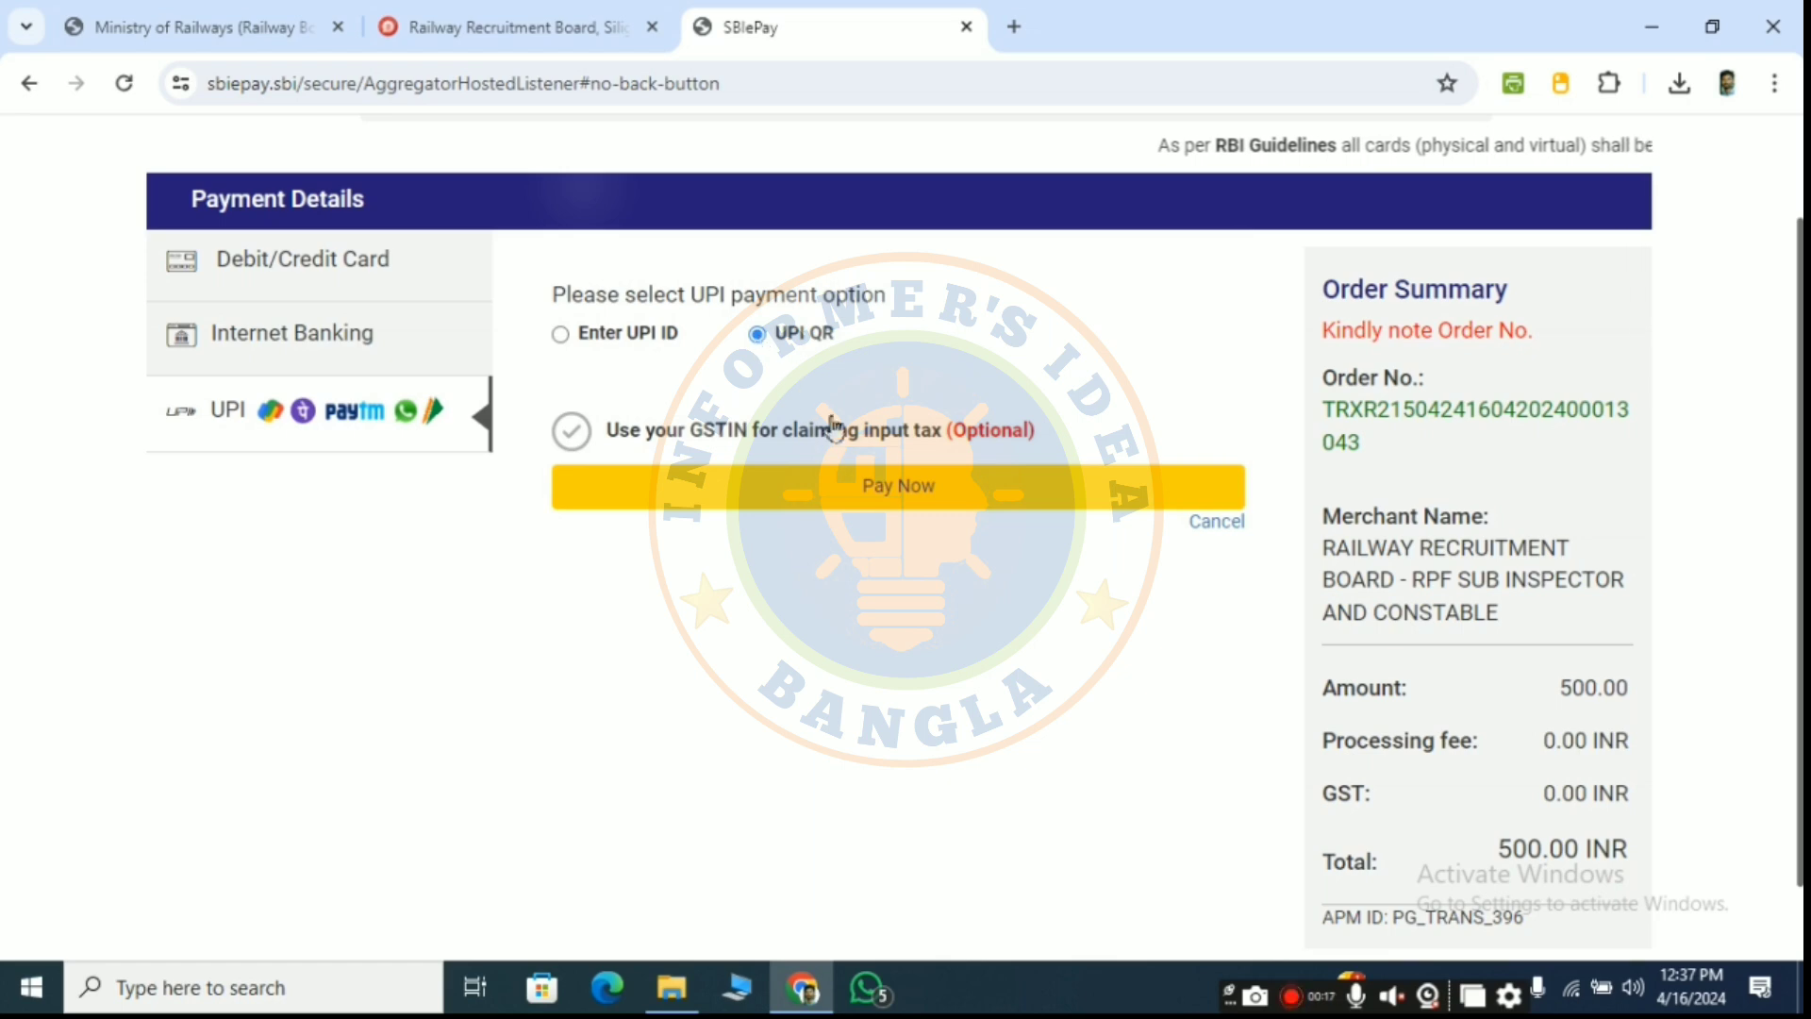
{"action": "left_click", "coordinate": [870, 483]}
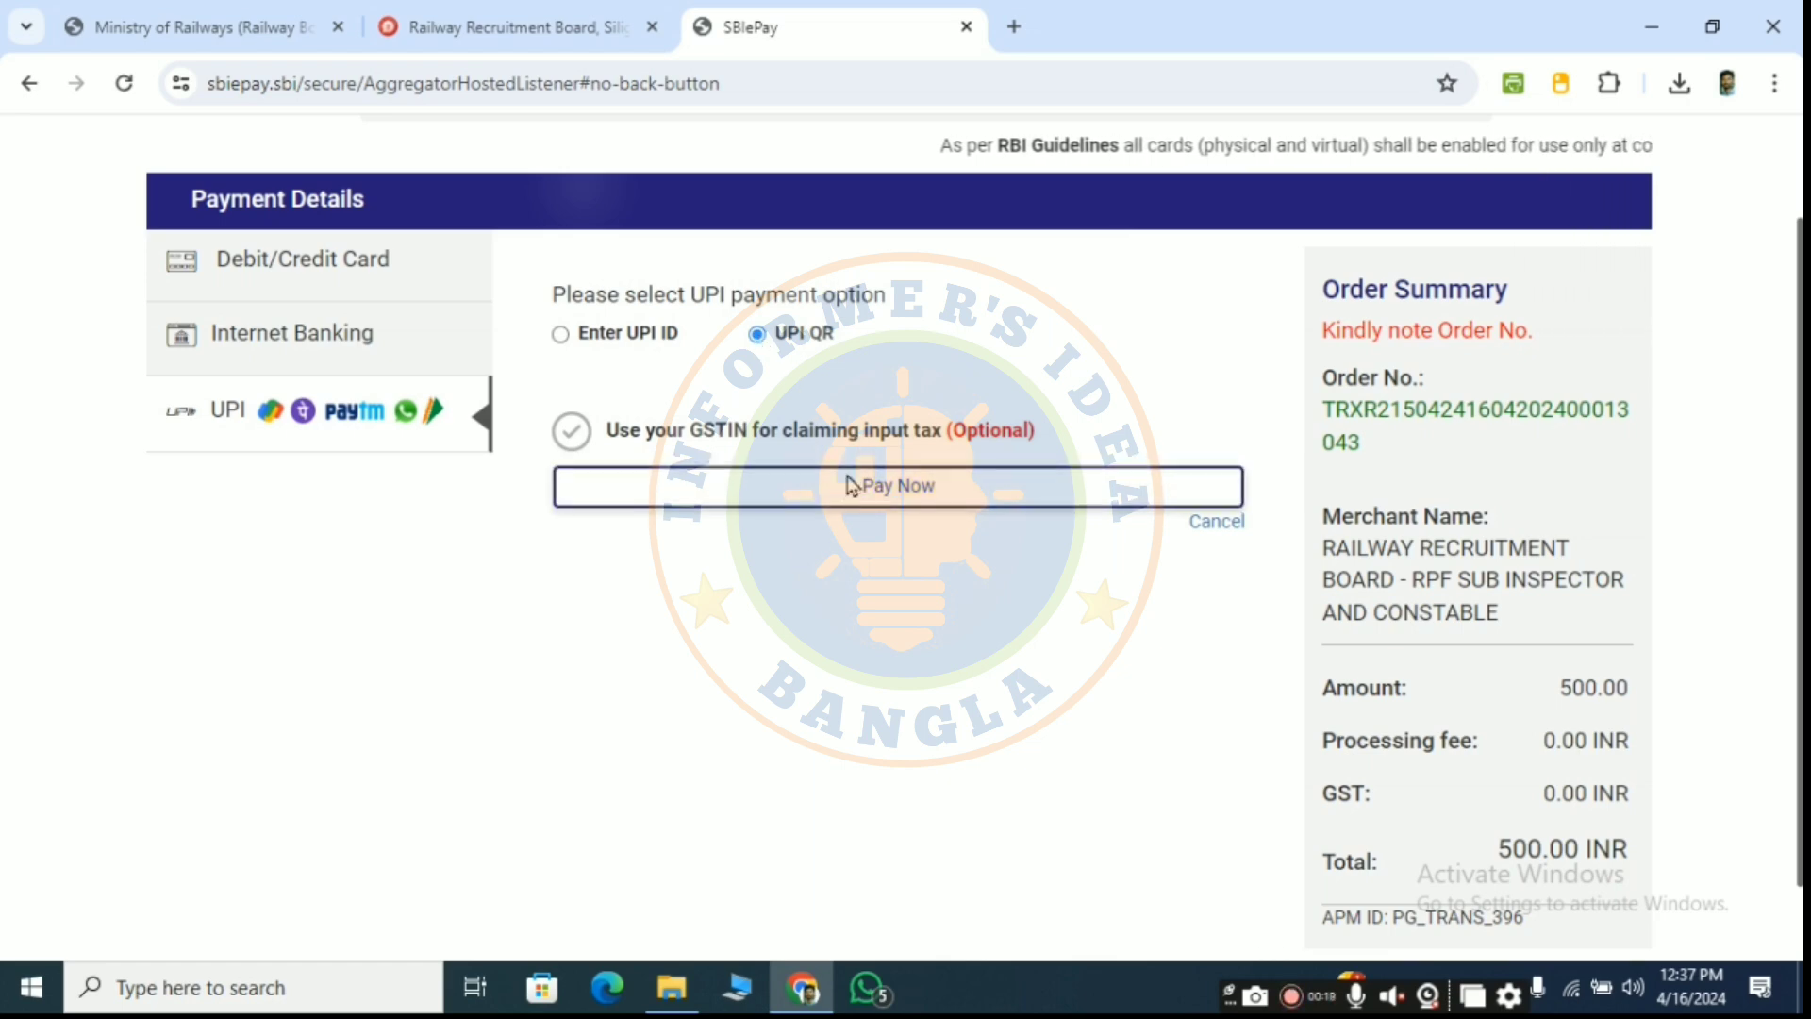